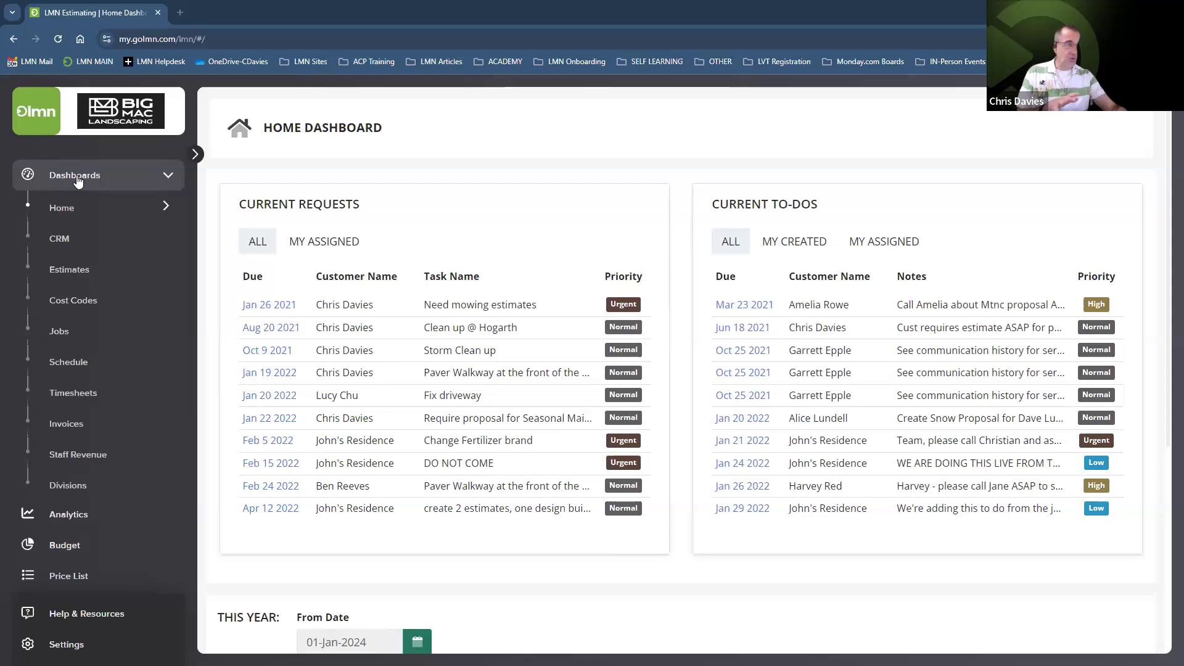
Pin the navigation sidebar so it stays expanded
click(195, 154)
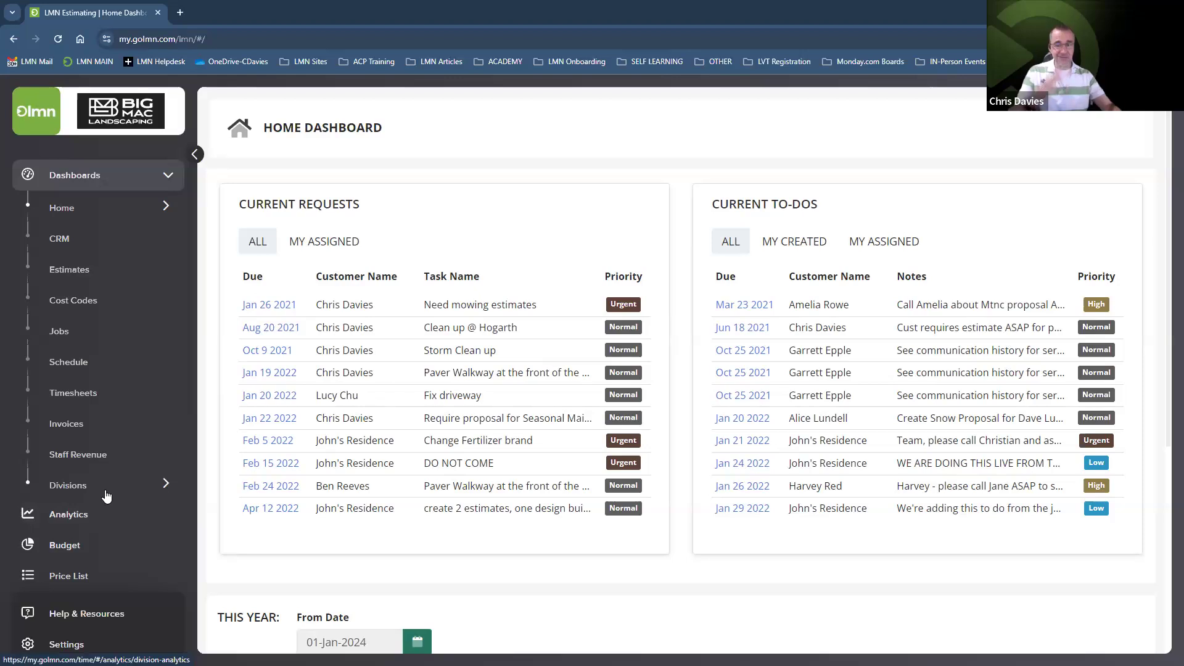
click(195, 153)
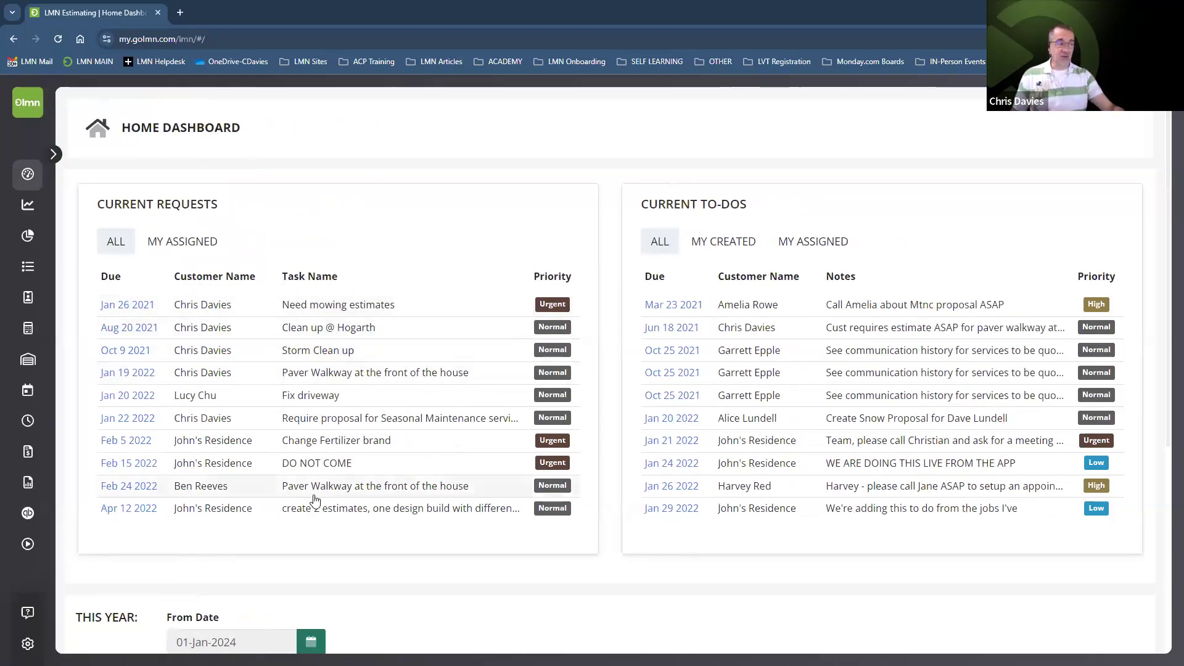
mouse_move(25, 383)
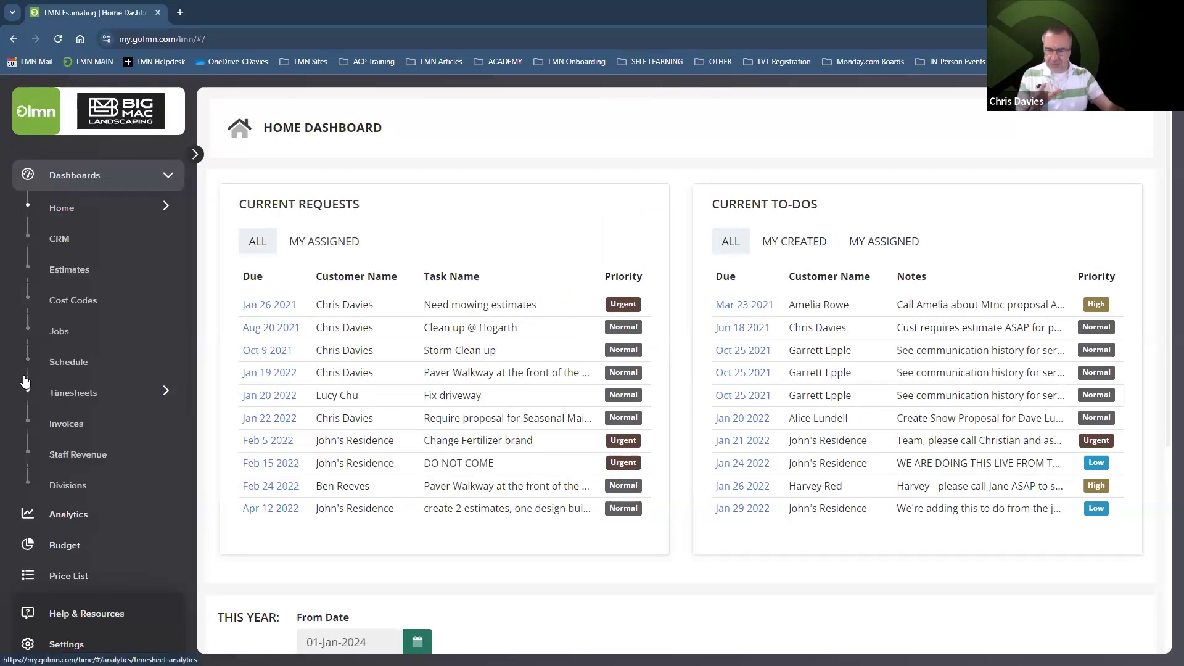
click(195, 154)
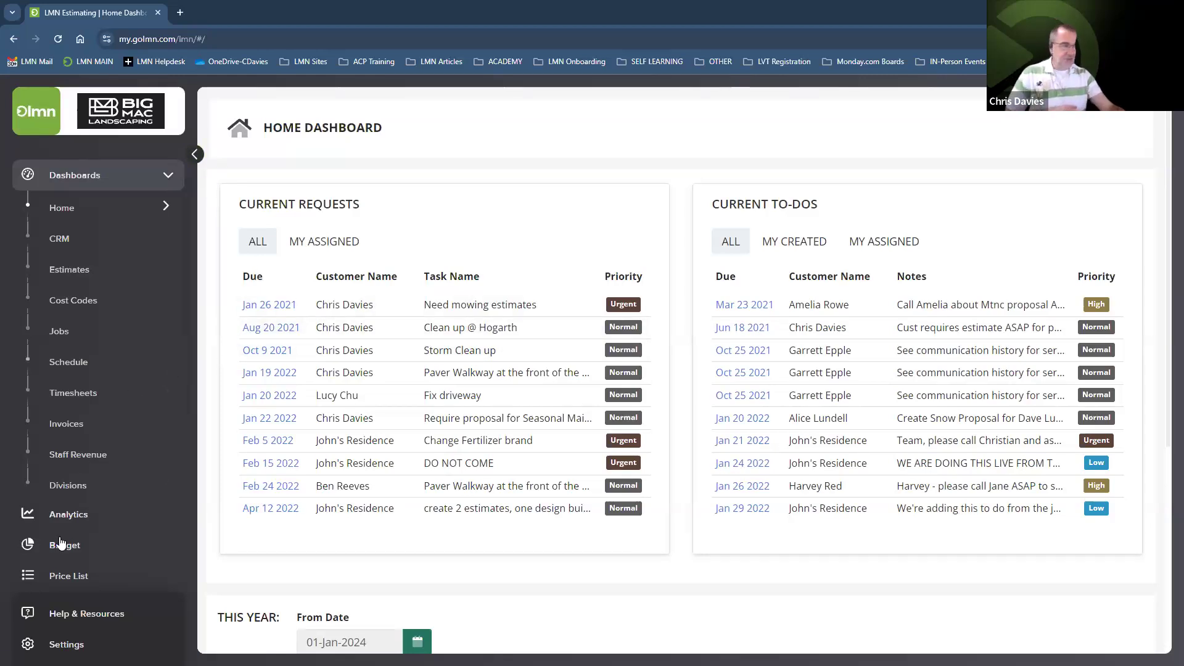
Open the Job Types settings and review the list of job types and their categories
click(92, 643)
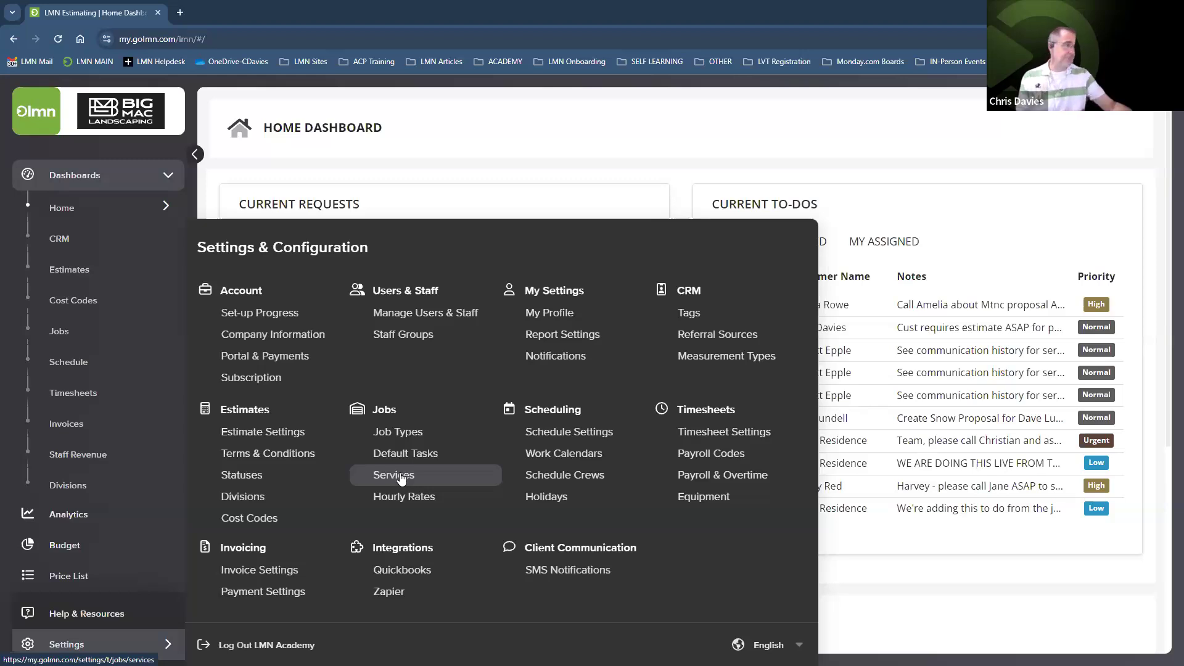
click(398, 433)
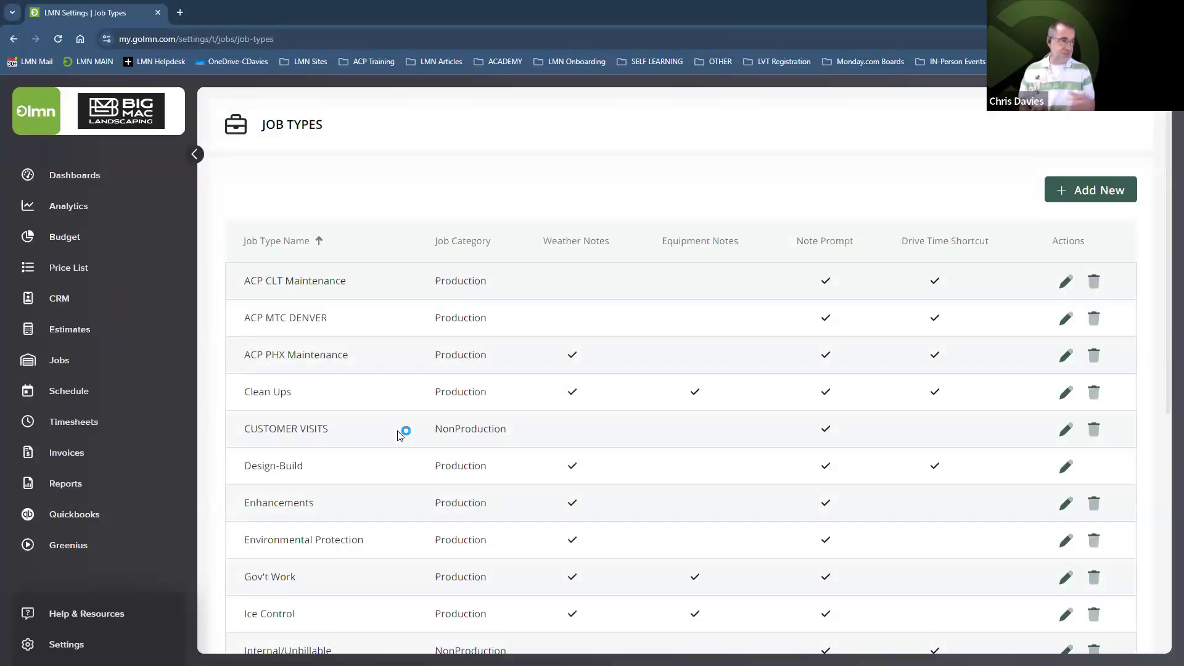
click(91, 645)
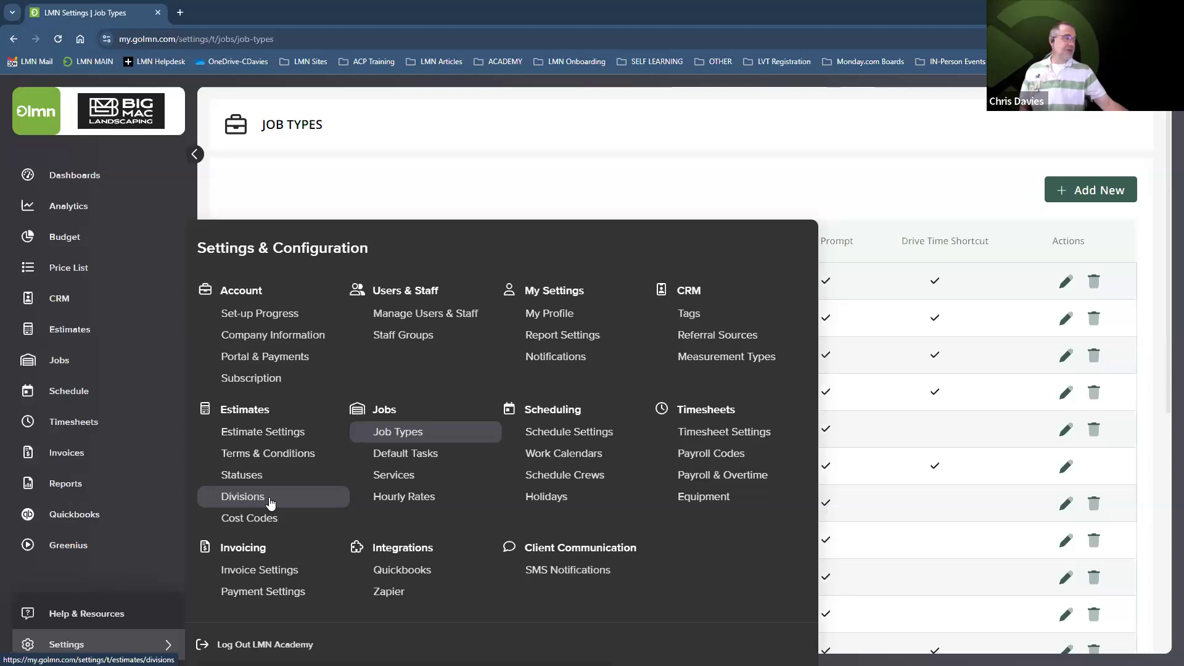
click(412, 436)
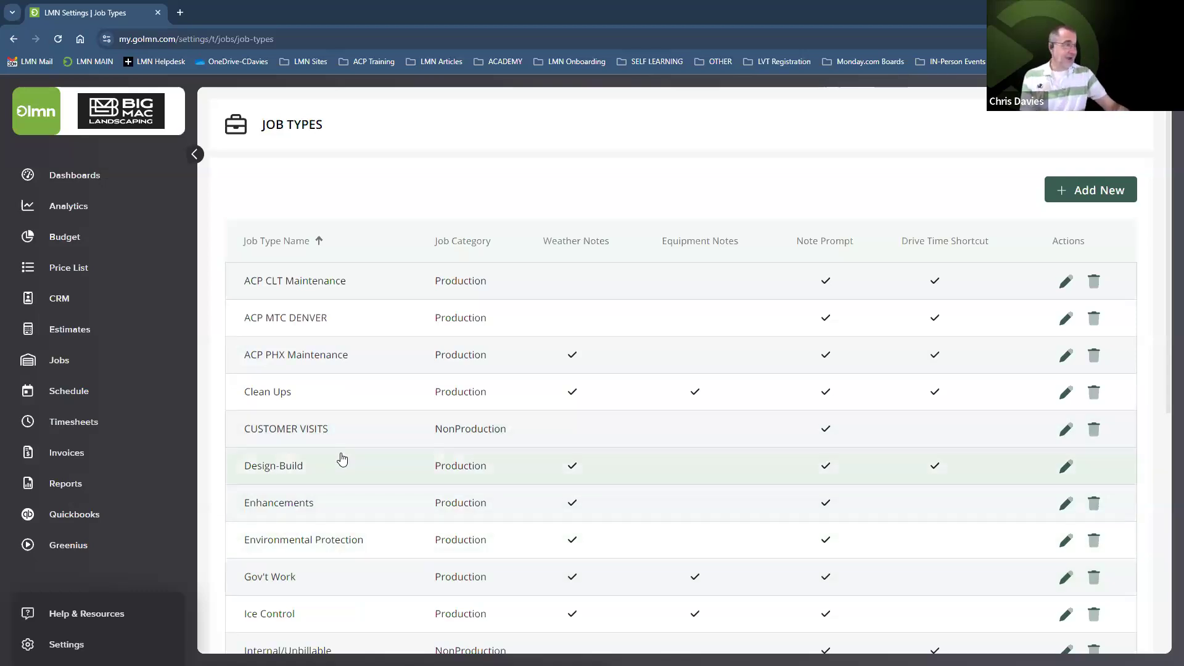
scroll(340, 469, down, 3)
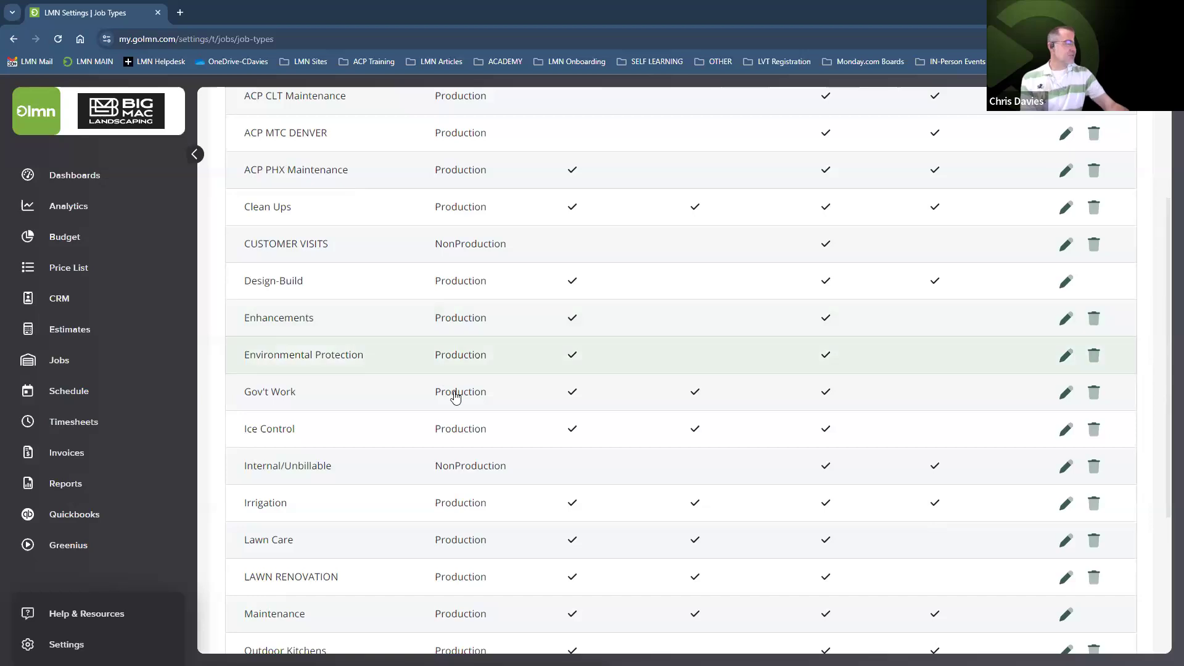
scroll(478, 471, up, 1)
scroll(478, 469, up, 3)
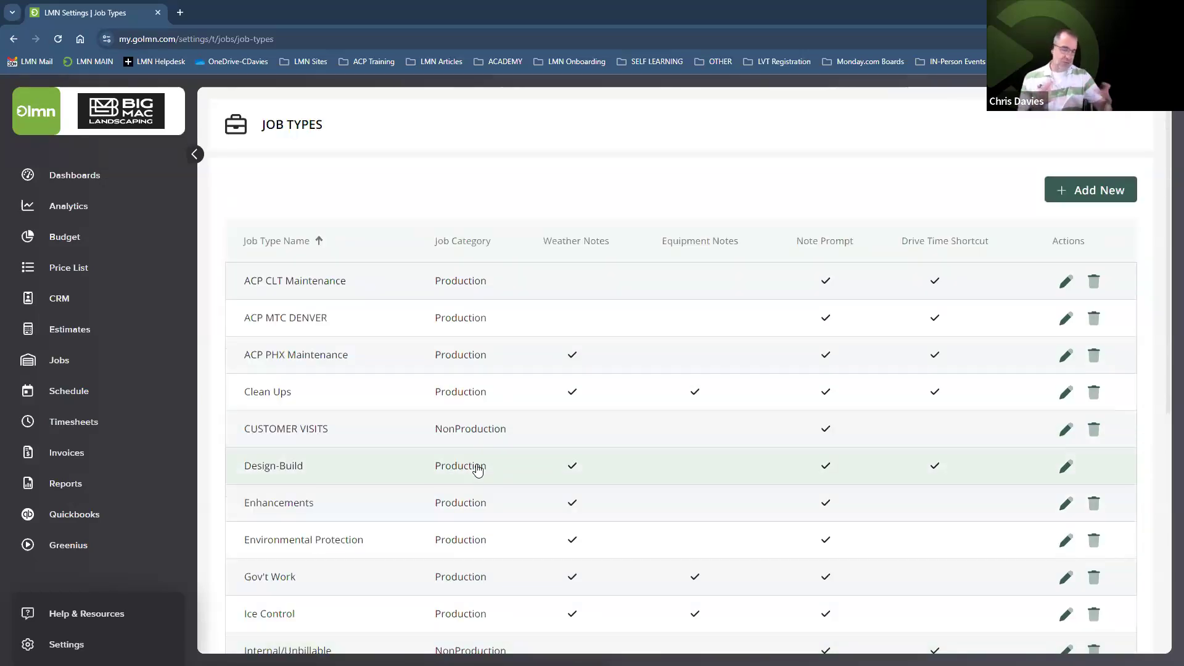
Try out a new job type with category Production and weather comments set to Yes, Prompt, and discard it
click(1096, 195)
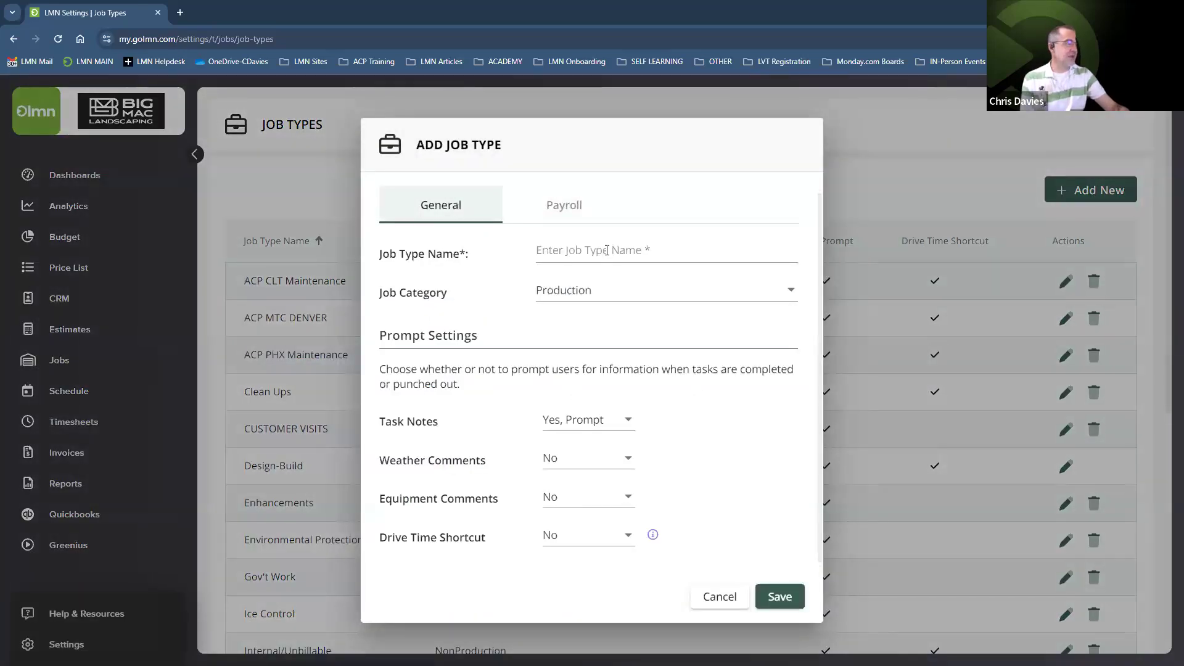
click(609, 249)
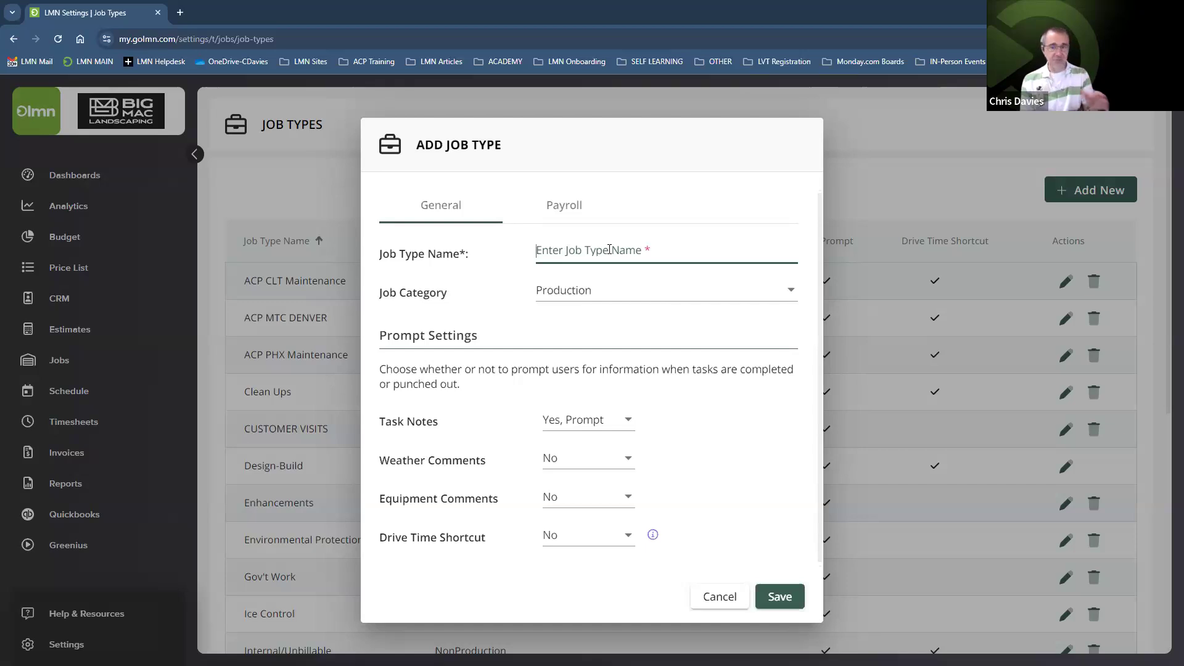
click(580, 295)
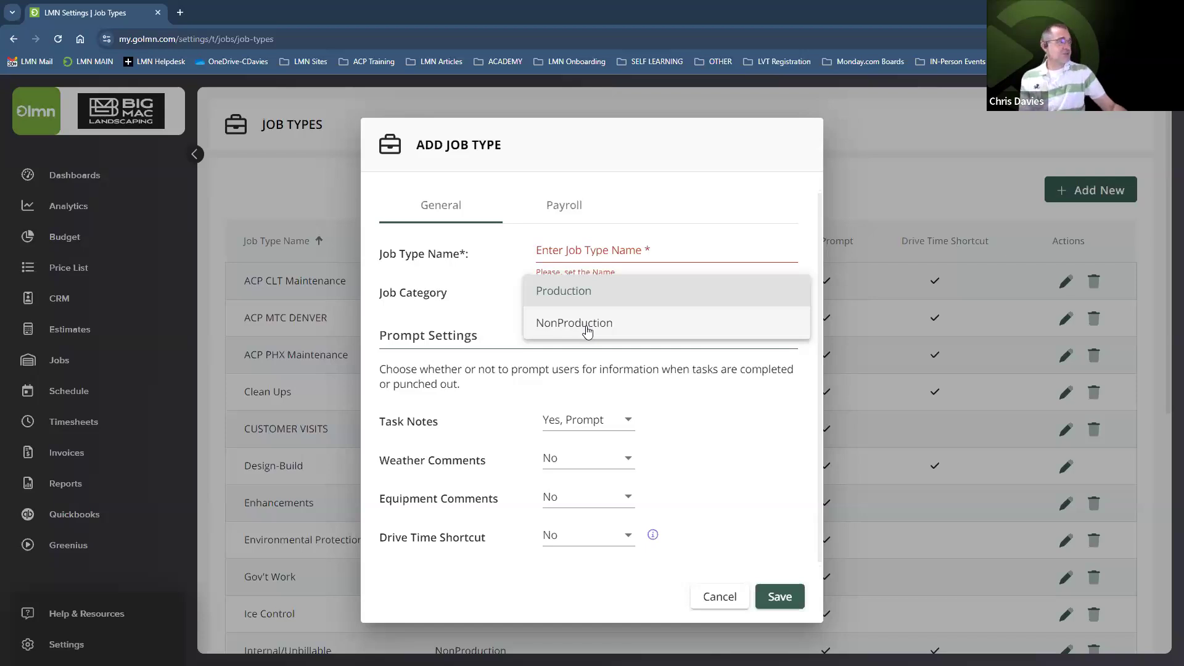
click(567, 297)
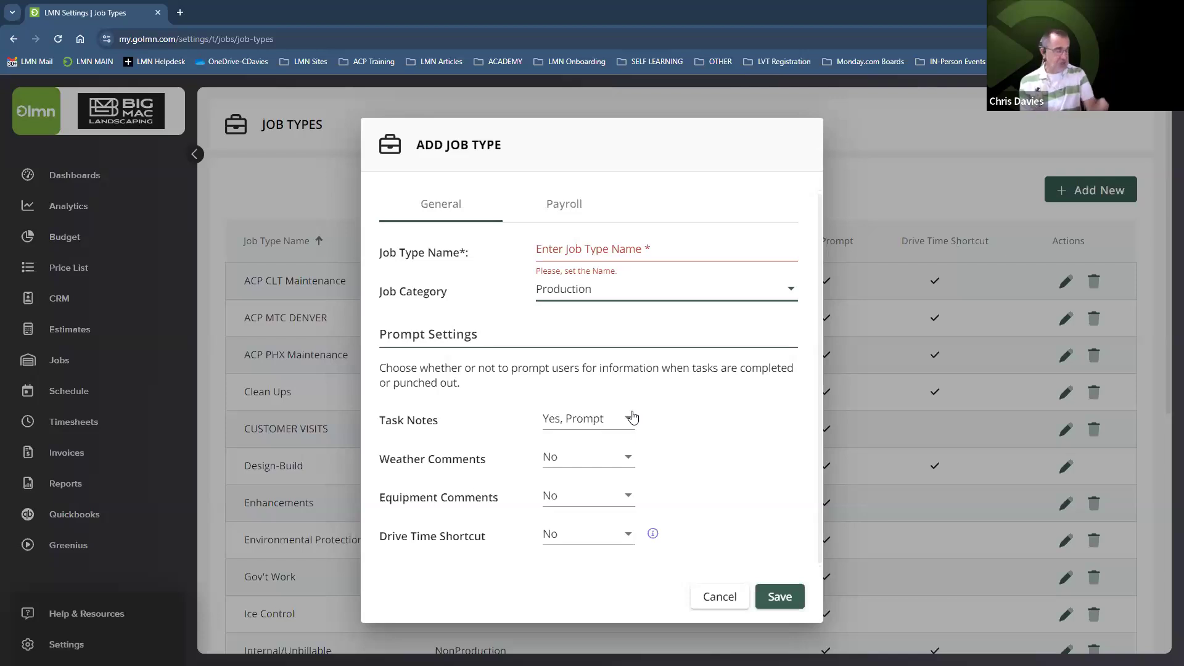
click(567, 463)
click(563, 424)
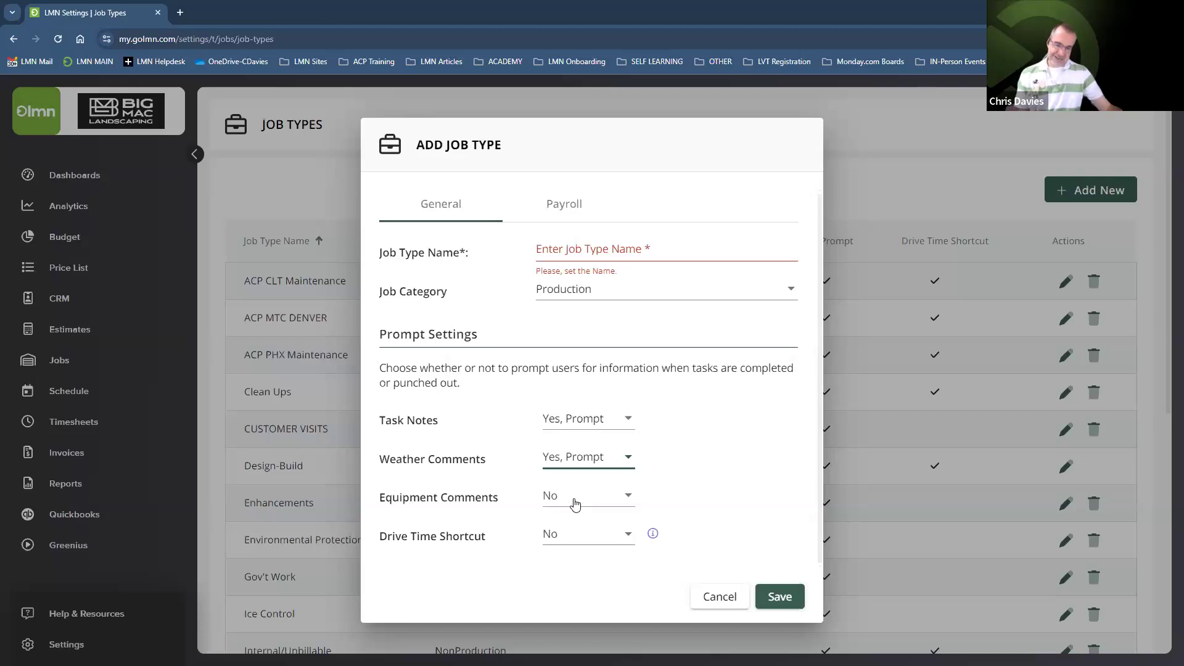
click(720, 597)
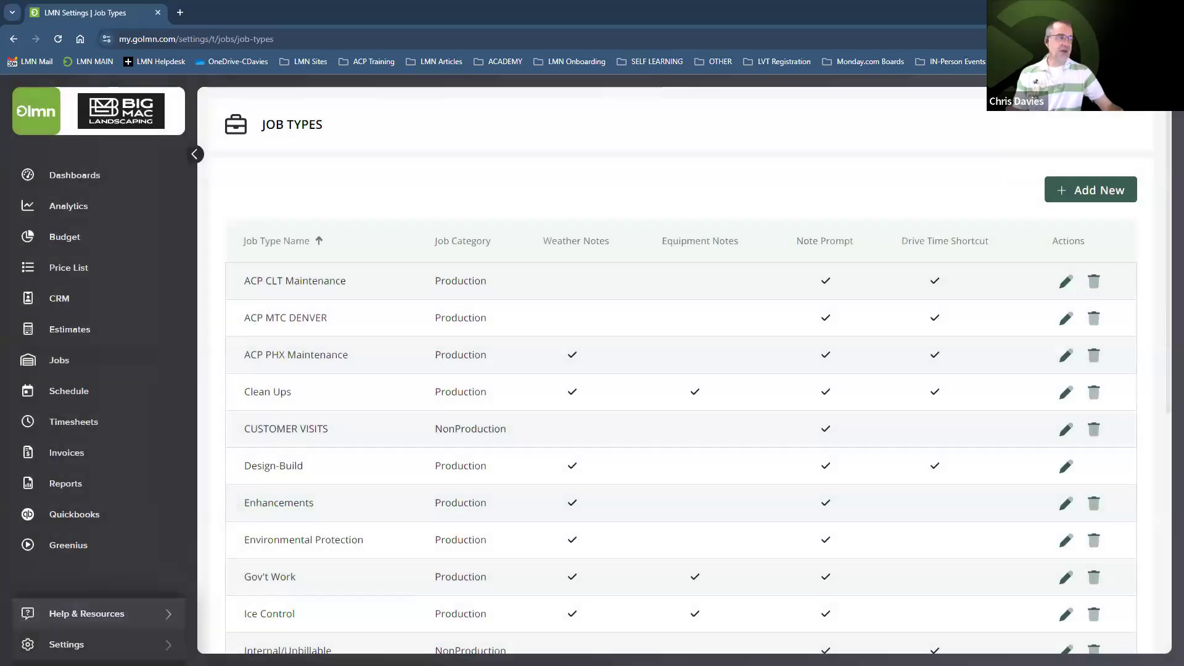
Open the timesheet Equipment settings and view the form for adding new equipment, leaving it without saving
click(168, 644)
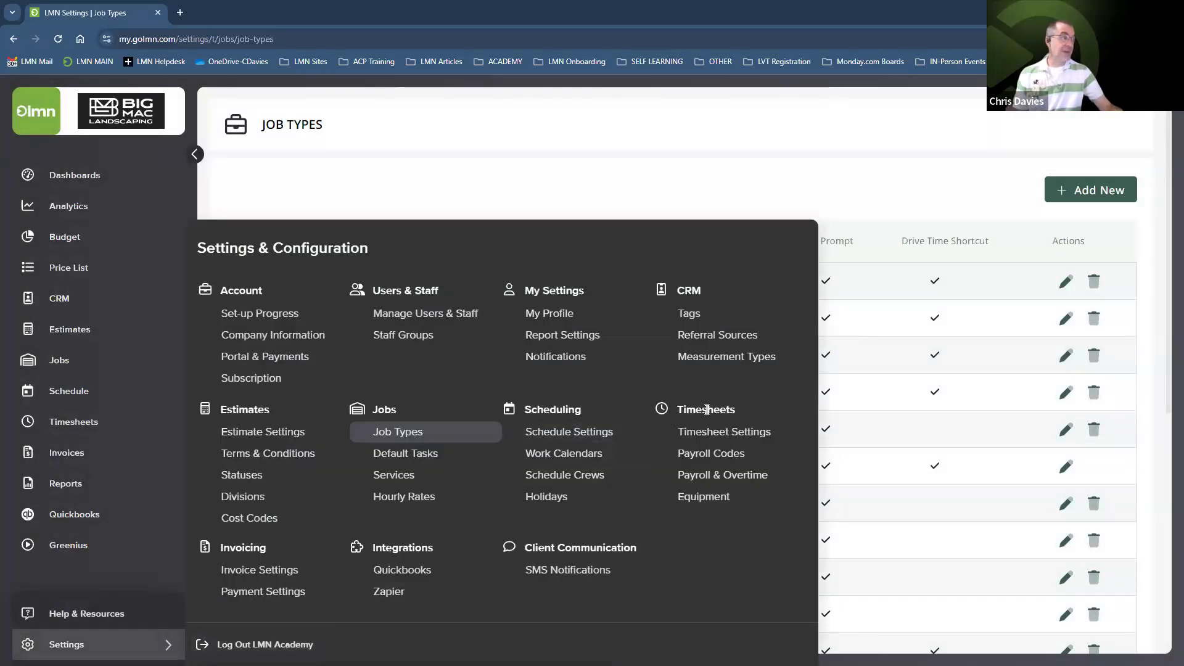
click(708, 497)
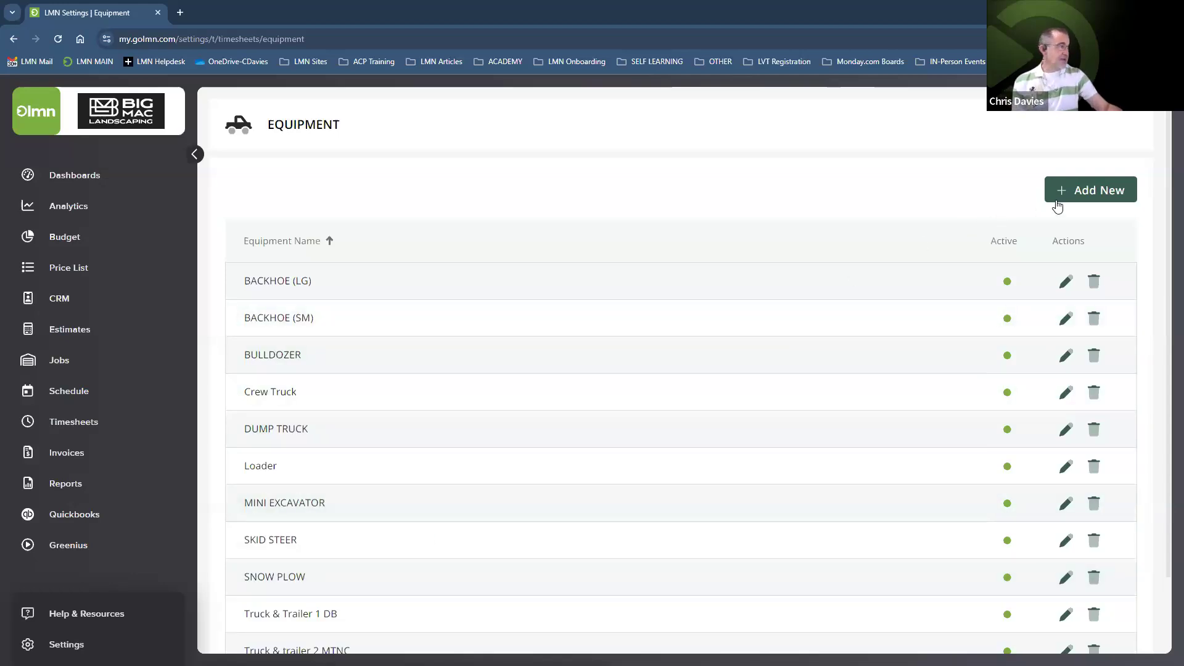
click(1089, 201)
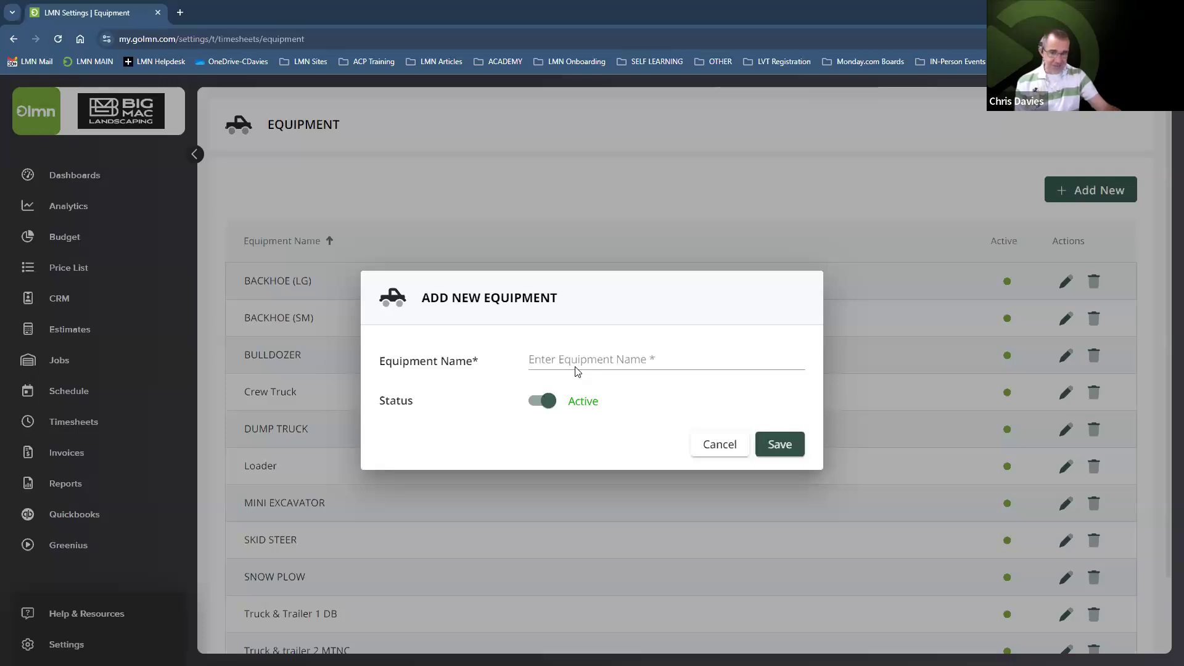
click(724, 452)
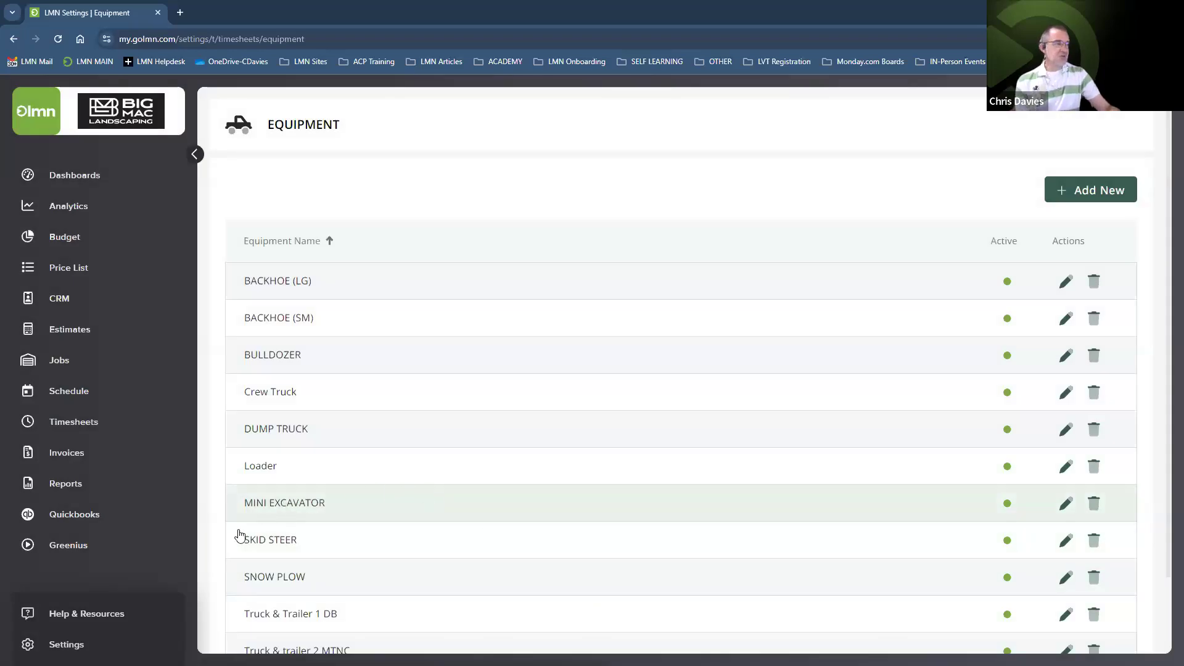
click(93, 645)
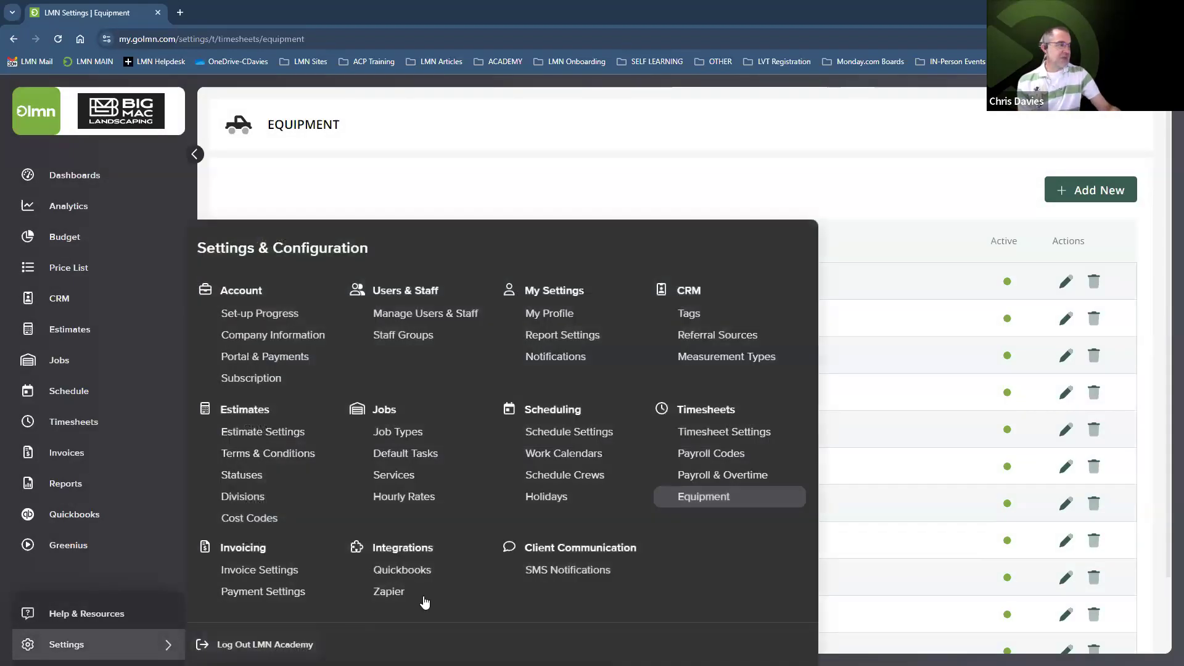
click(850, 476)
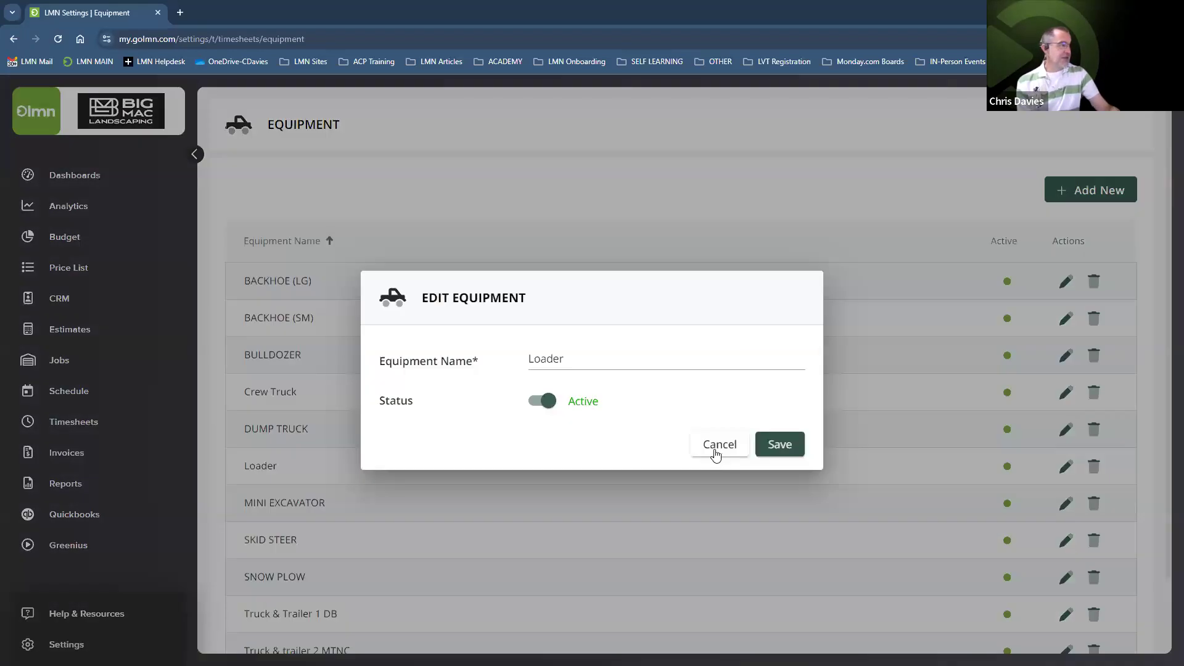
click(713, 450)
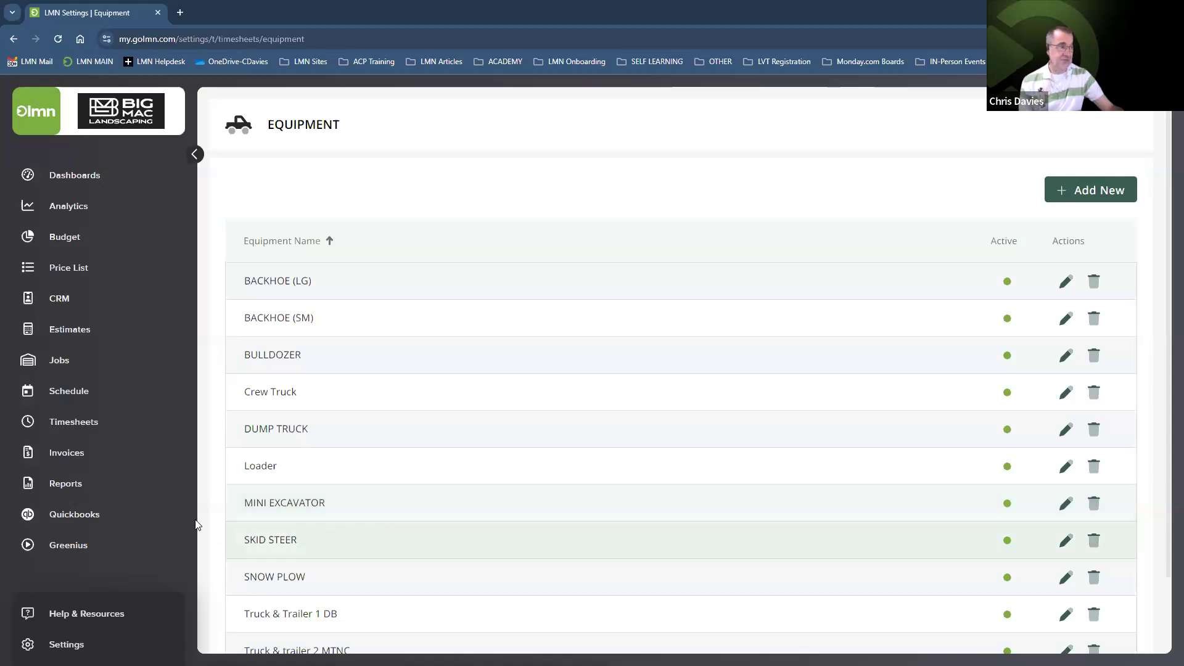
Open the Timesheet Equipment by Job report among the job reports
click(68, 490)
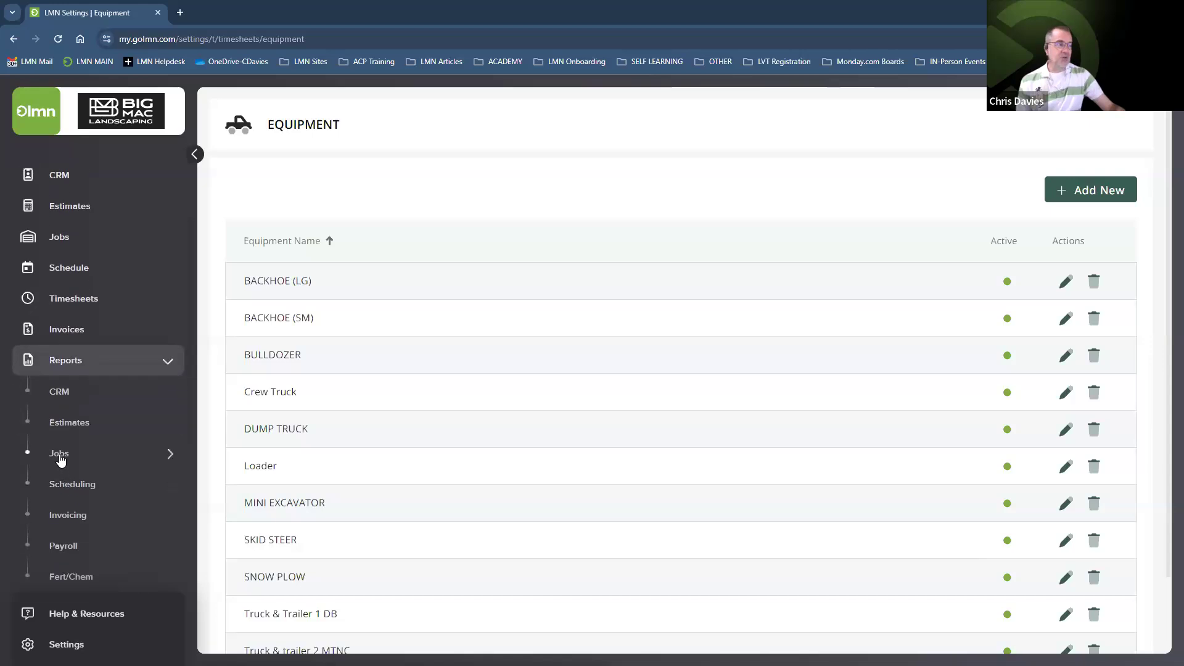
click(59, 454)
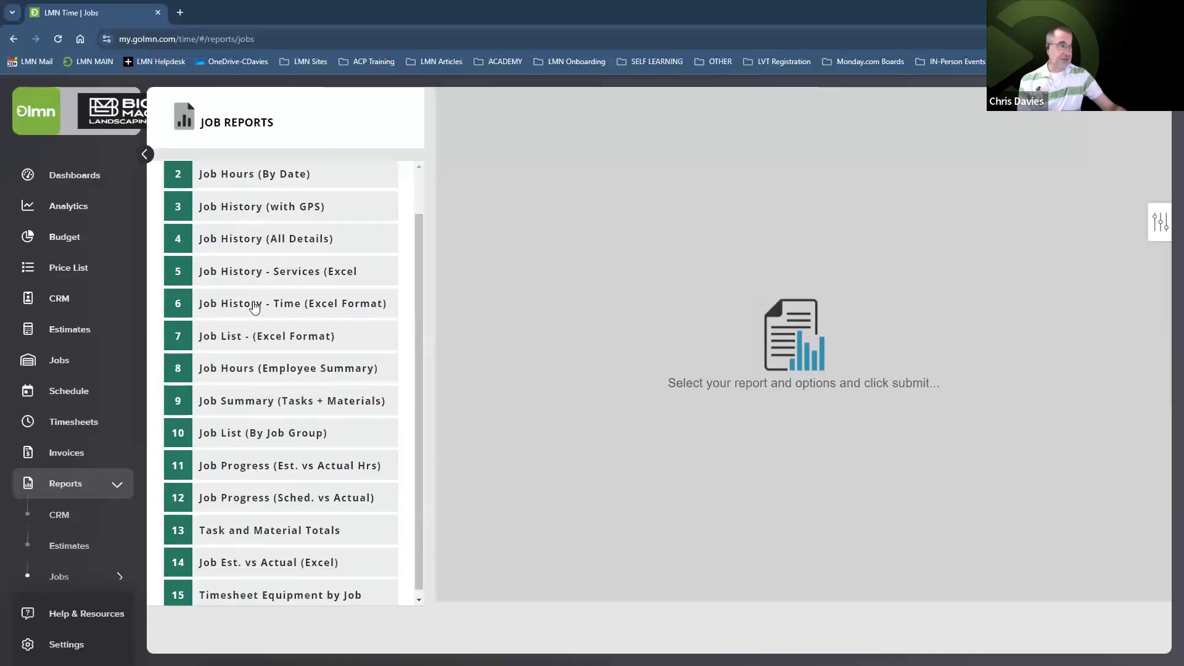
click(285, 595)
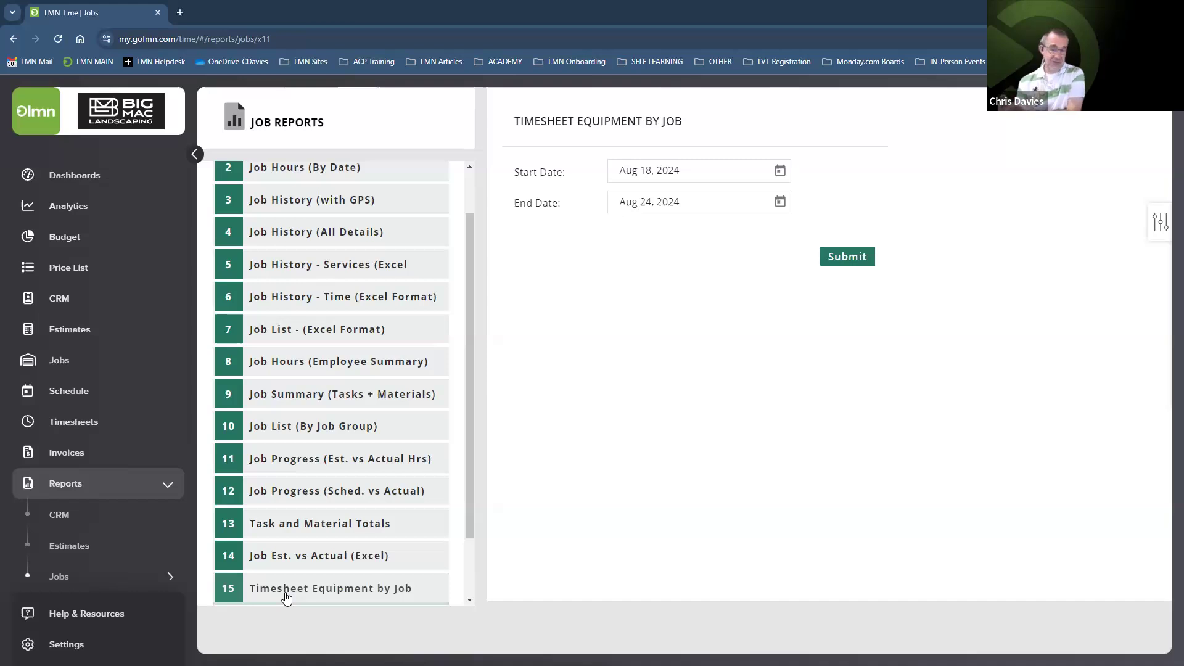
Set the report's start date to Jan 1, 2024 and generate the Excel report
click(781, 171)
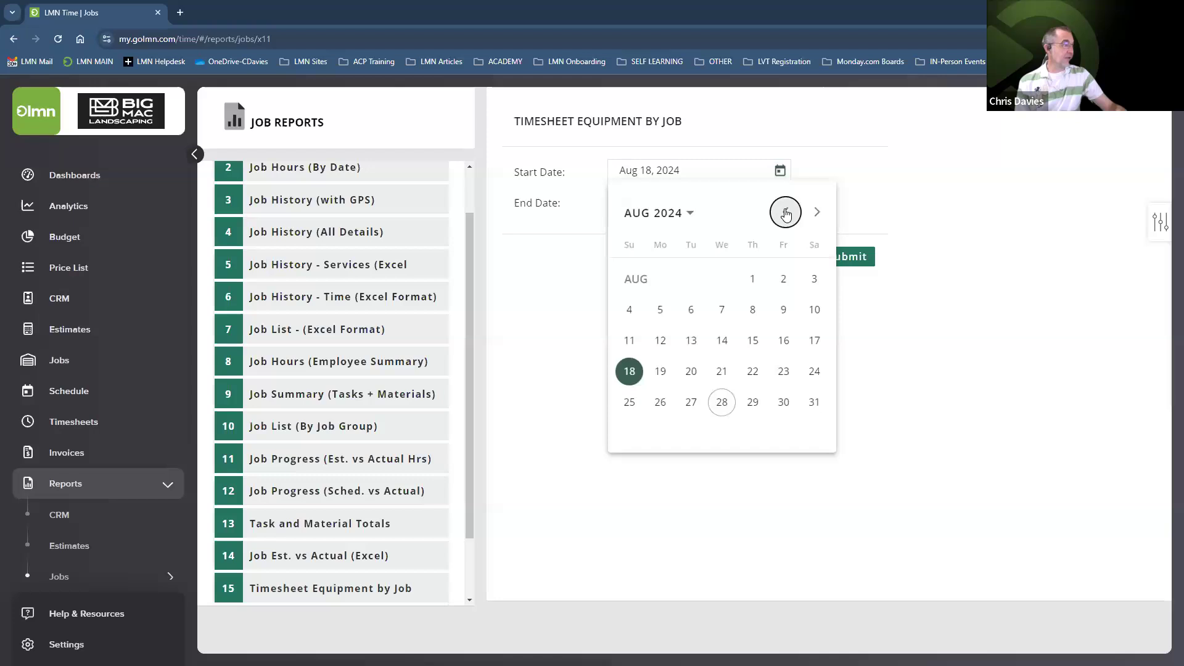
click(785, 212)
click(785, 212)
click(785, 212)
click(785, 212)
click(785, 213)
click(785, 212)
click(785, 212)
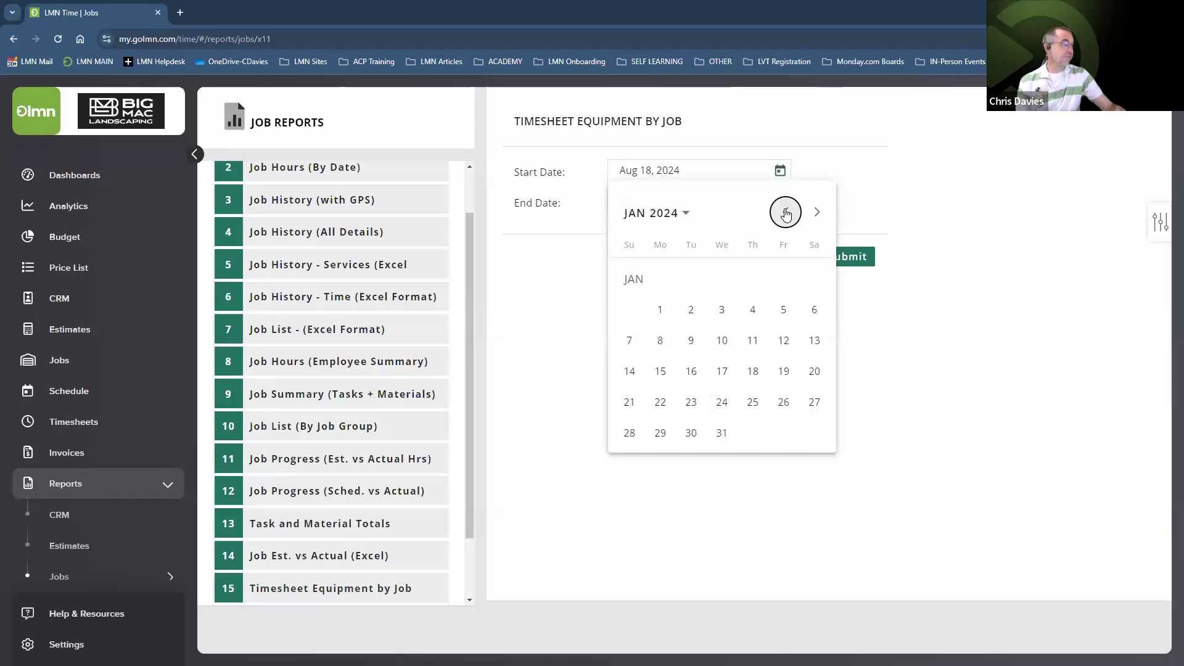
click(661, 310)
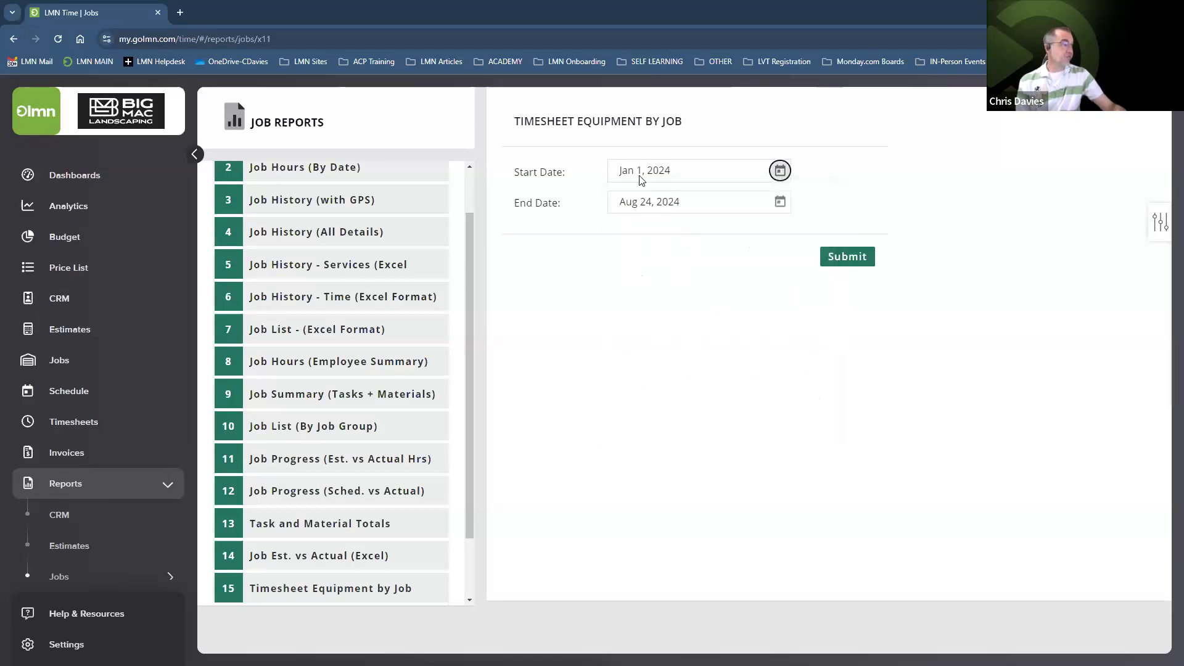
click(846, 258)
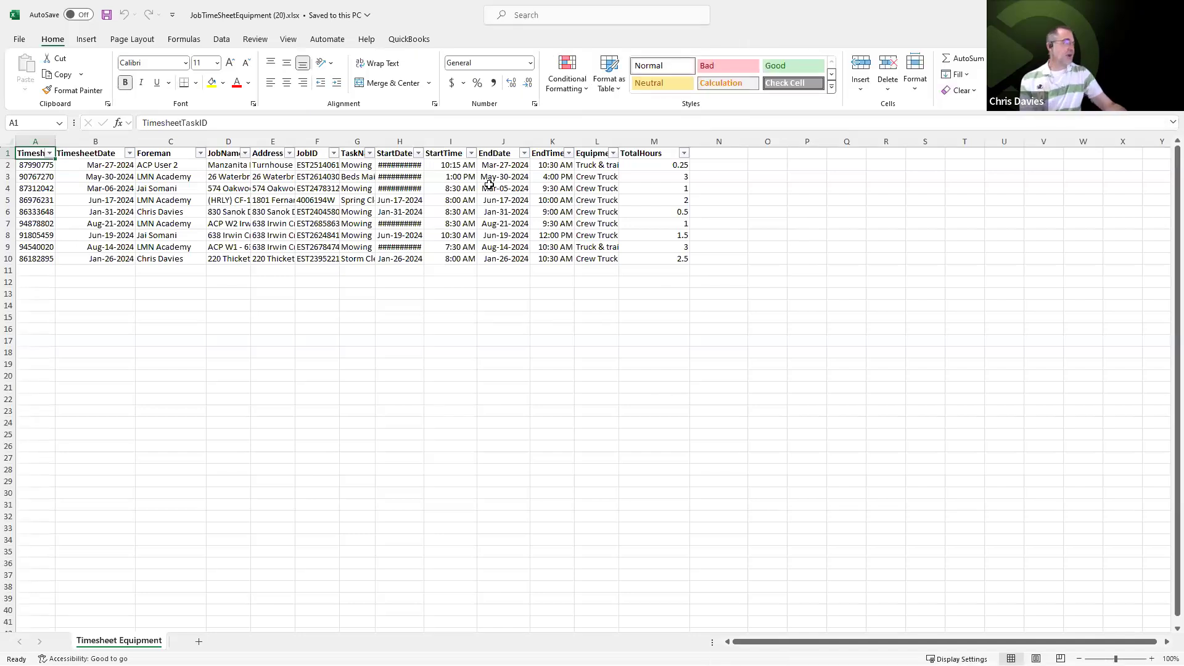
Filter the equipment name column to Truck & trailer 2 MTNC and select the remaining TotalHours values to read their sum
click(613, 154)
click(490, 314)
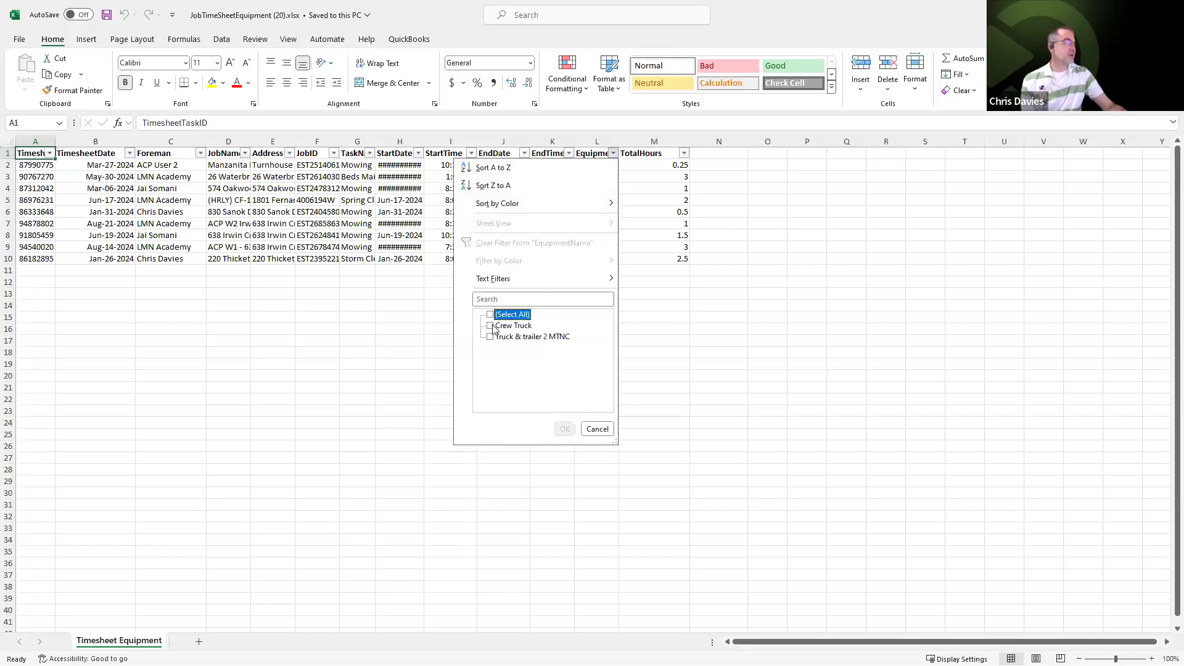
click(491, 336)
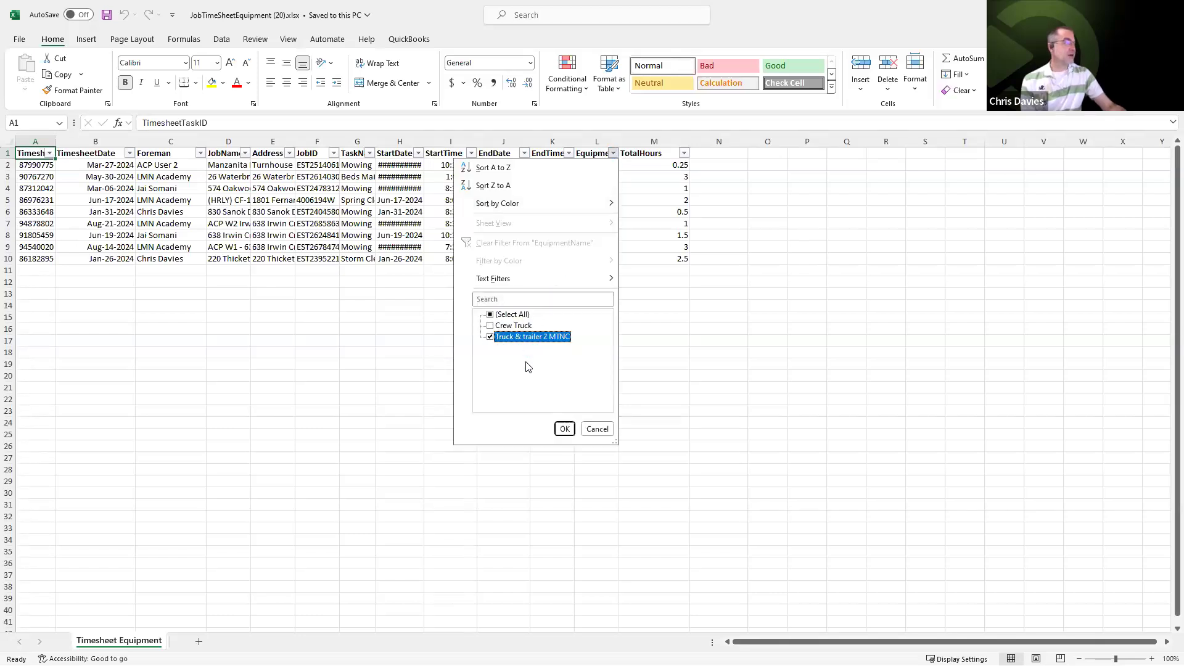
click(564, 429)
drag(678, 165, 682, 188)
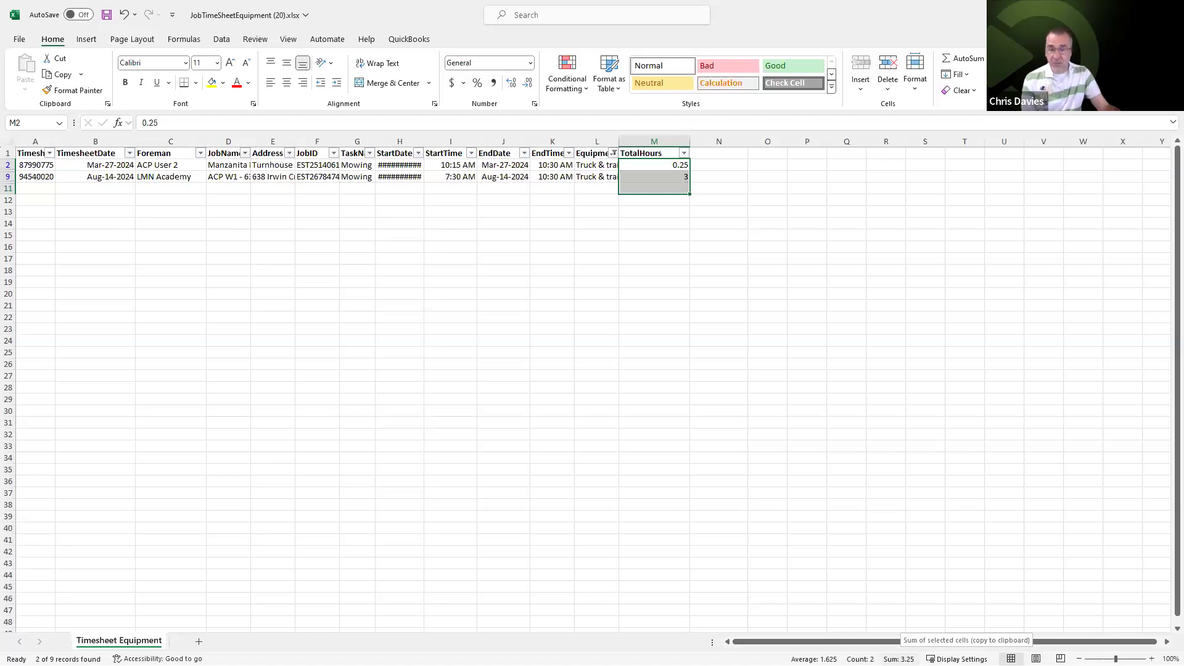
click(684, 153)
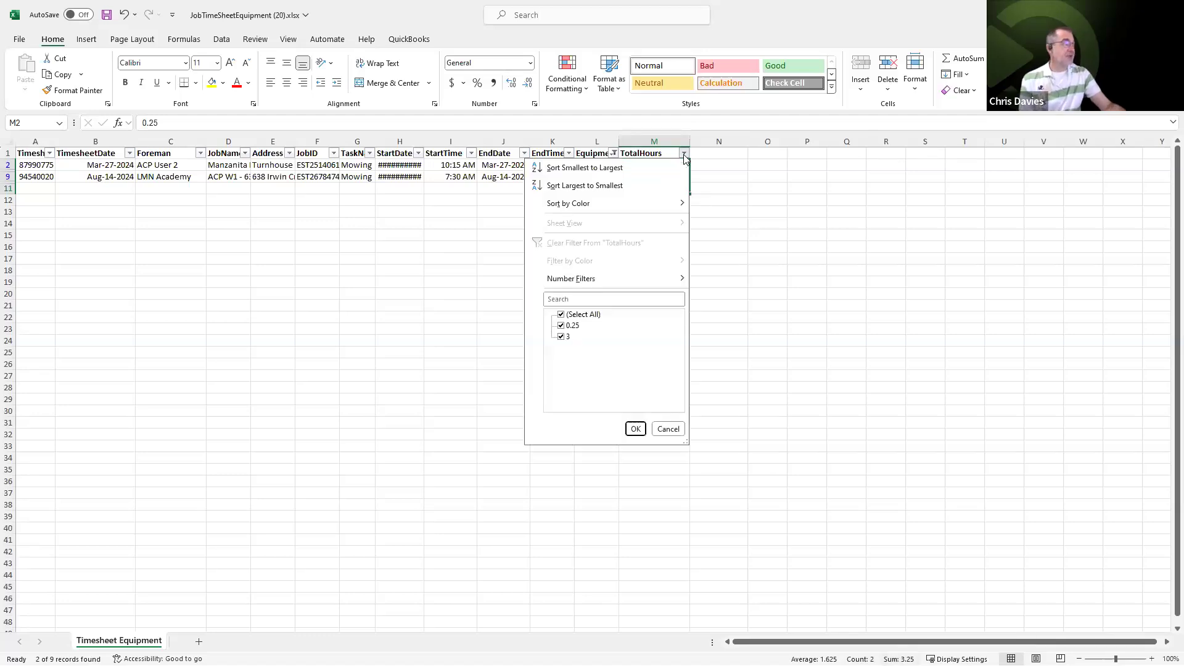
click(564, 316)
click(737, 264)
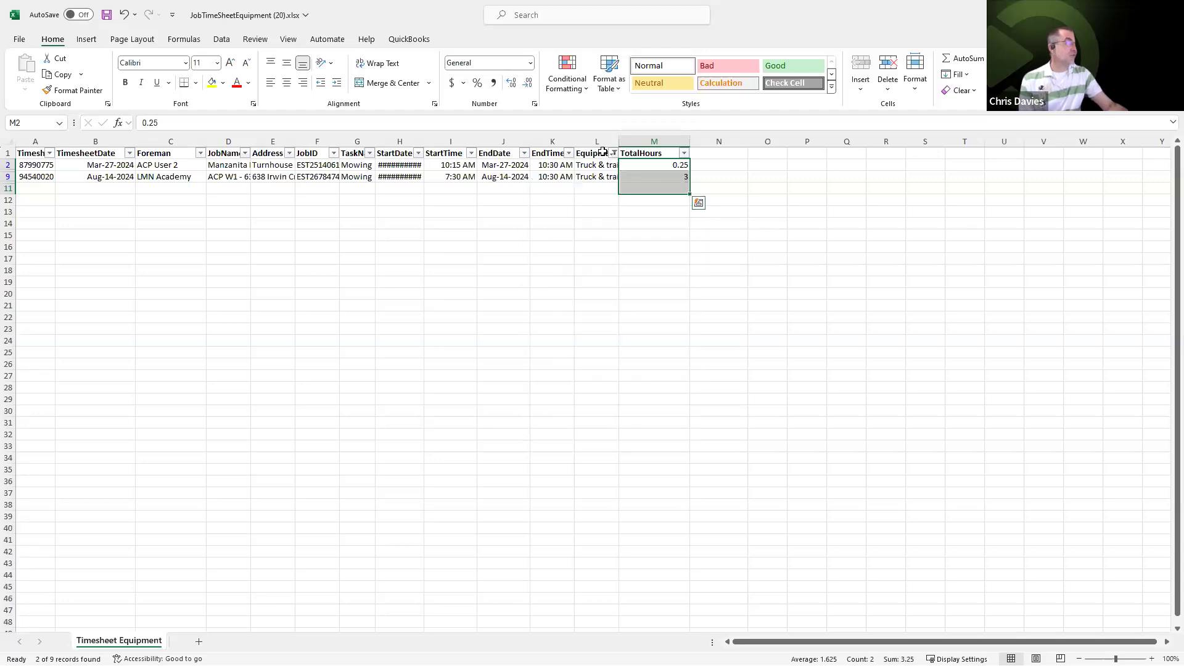
Filter the equipment name column to Crew Truck only and select the remaining TotalHours values to read their sum
click(615, 154)
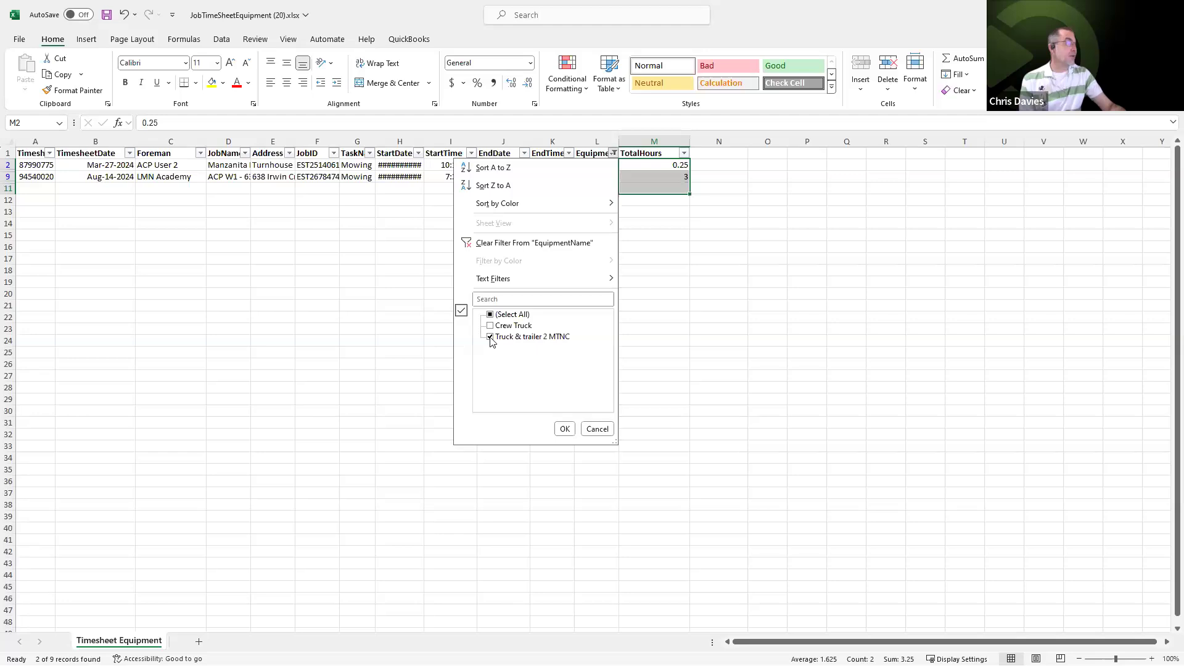
click(490, 337)
click(490, 325)
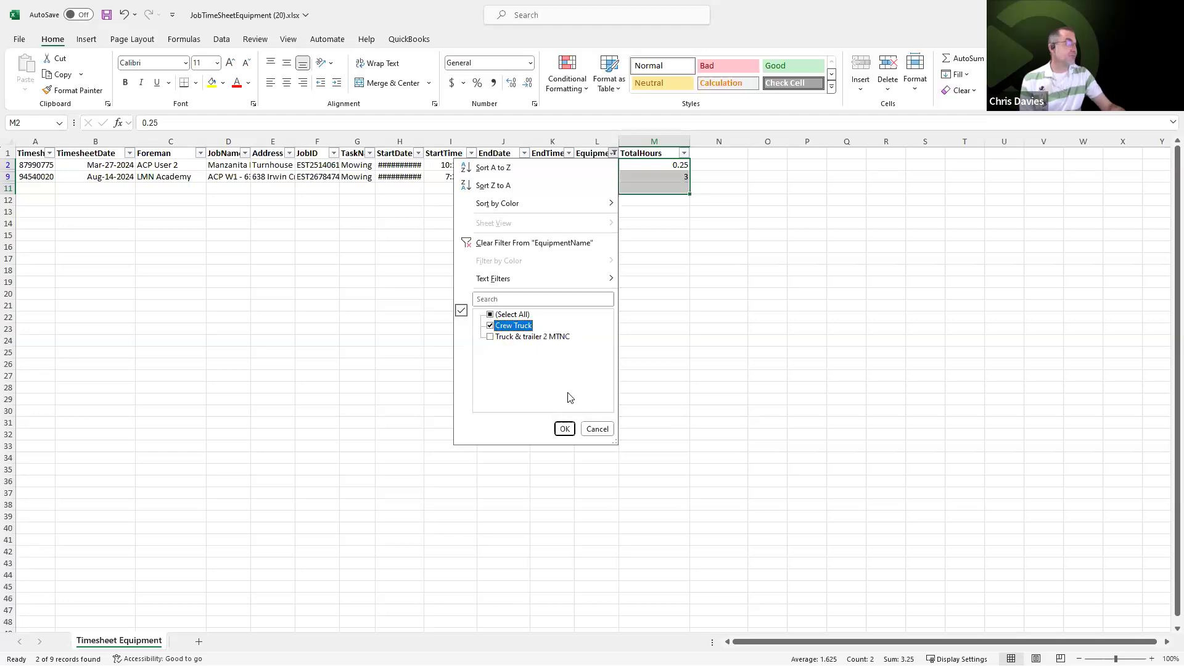
click(563, 430)
drag(668, 165, 674, 237)
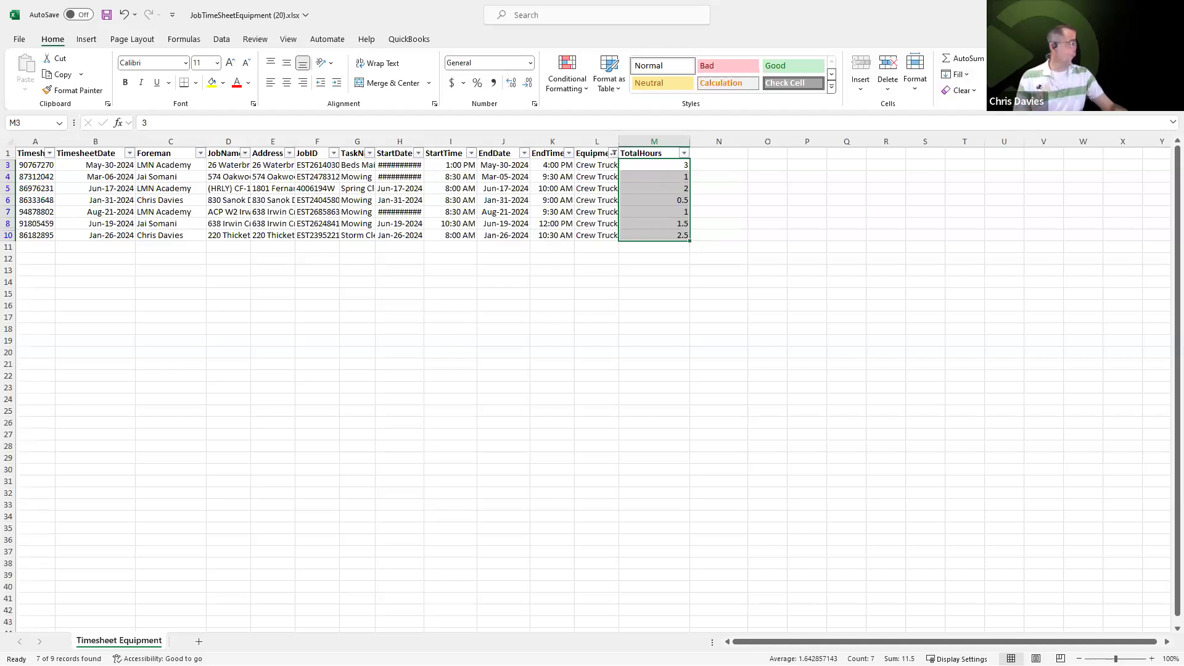
Close the Excel report and open the Job Types settings in LMN
click(1169, 12)
click(609, 357)
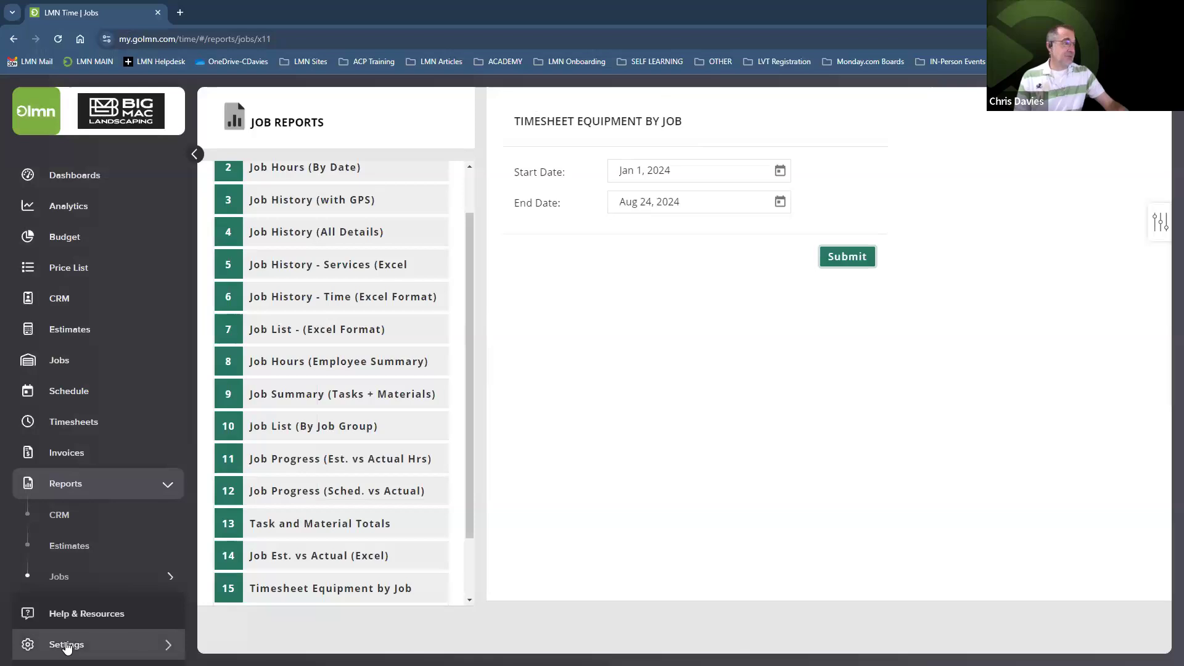
click(56, 644)
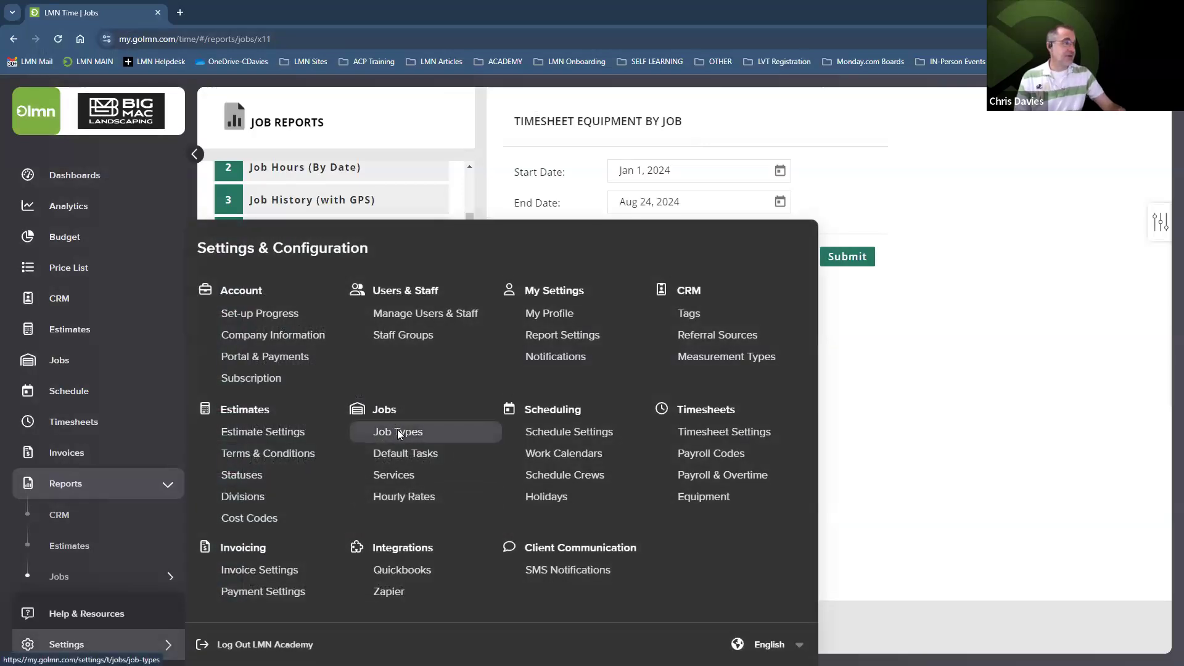
click(398, 432)
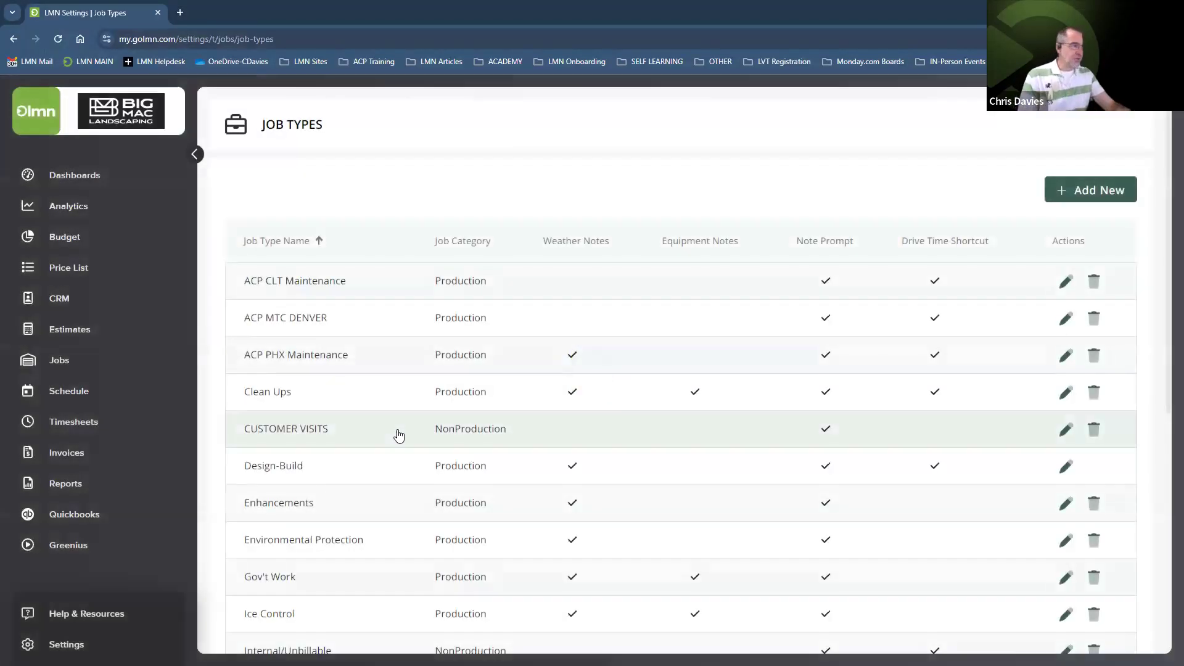
Set Equipment Comments to Yes, Prompt for the Design-Build job type and save it
click(354, 464)
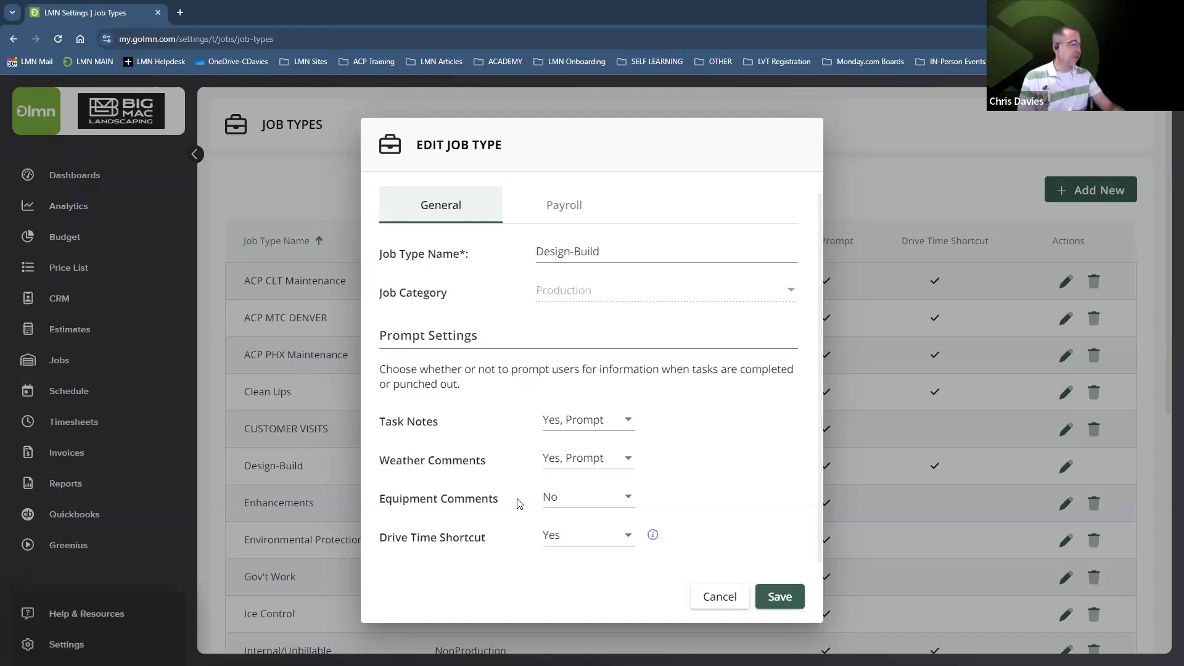
click(555, 506)
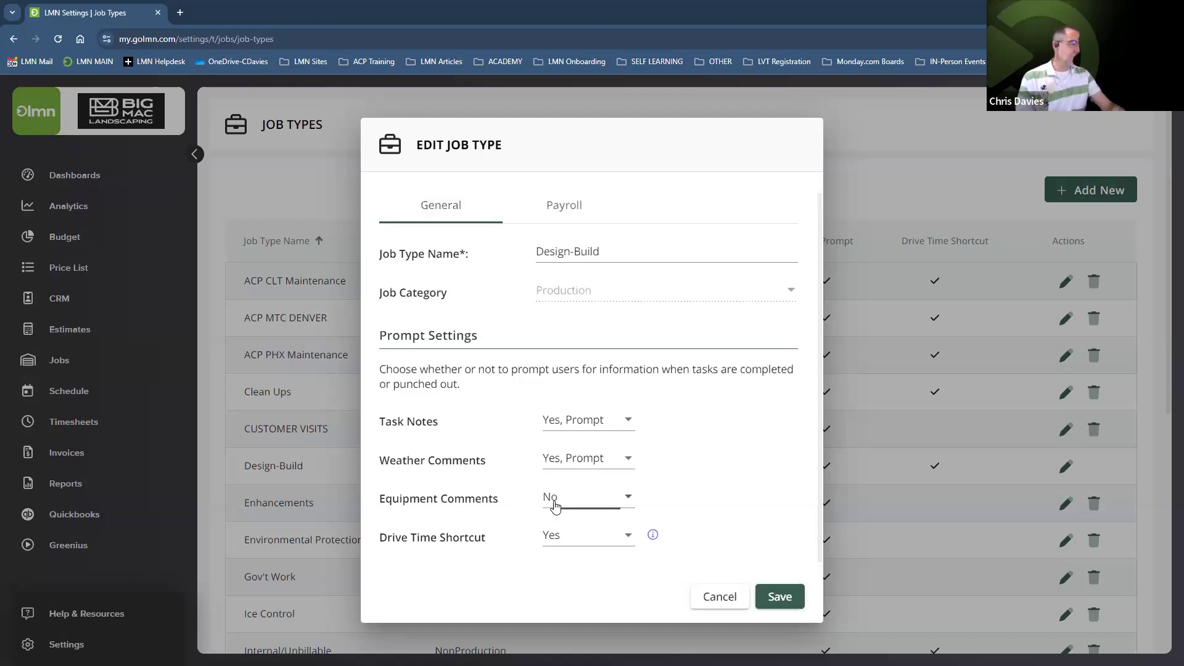
click(562, 468)
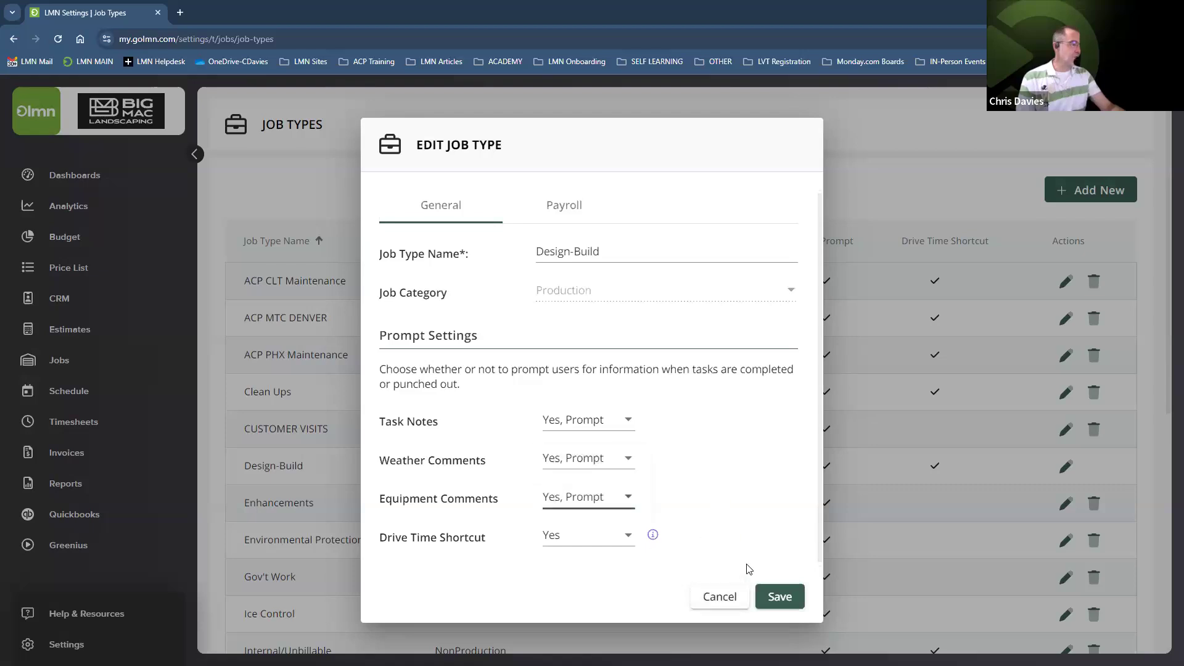
click(773, 598)
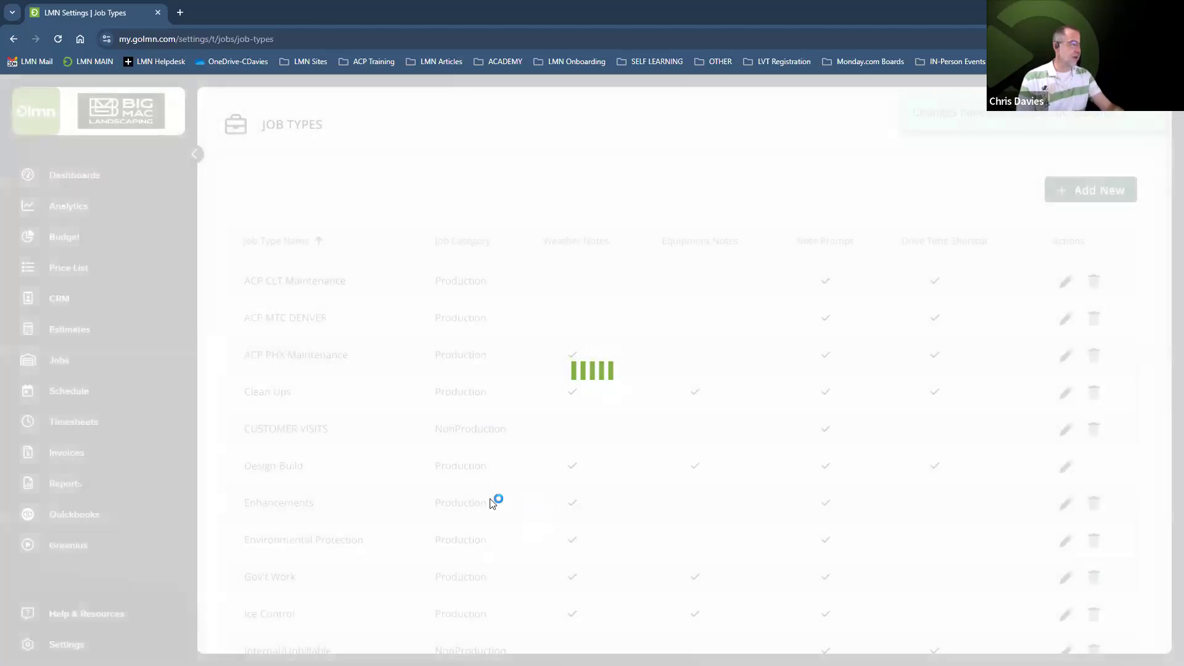
click(299, 465)
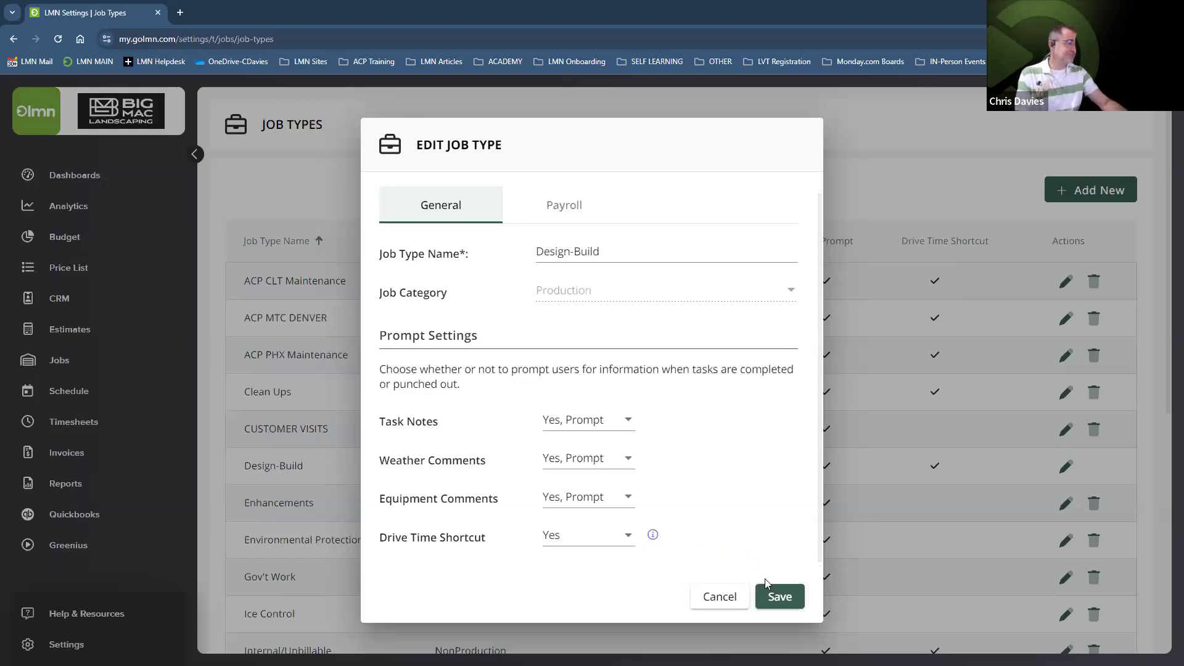
click(787, 602)
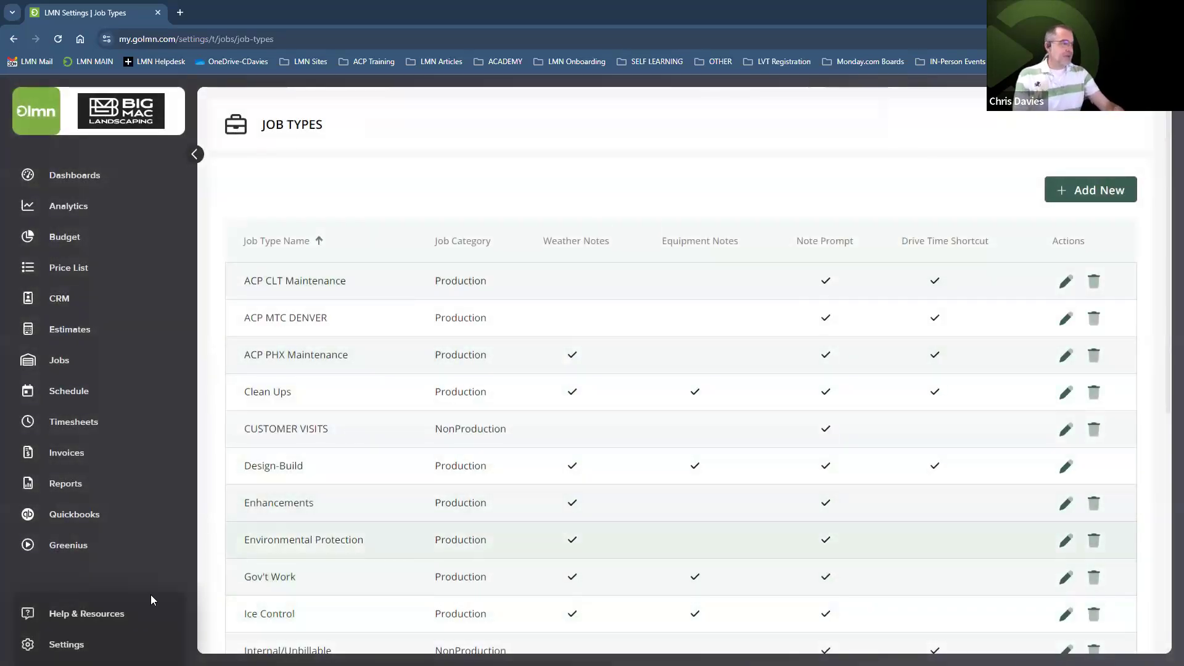
Open the Default Tasks settings and review the new task form's job type, cost code and hourly billing options, leaving it without saving
click(93, 642)
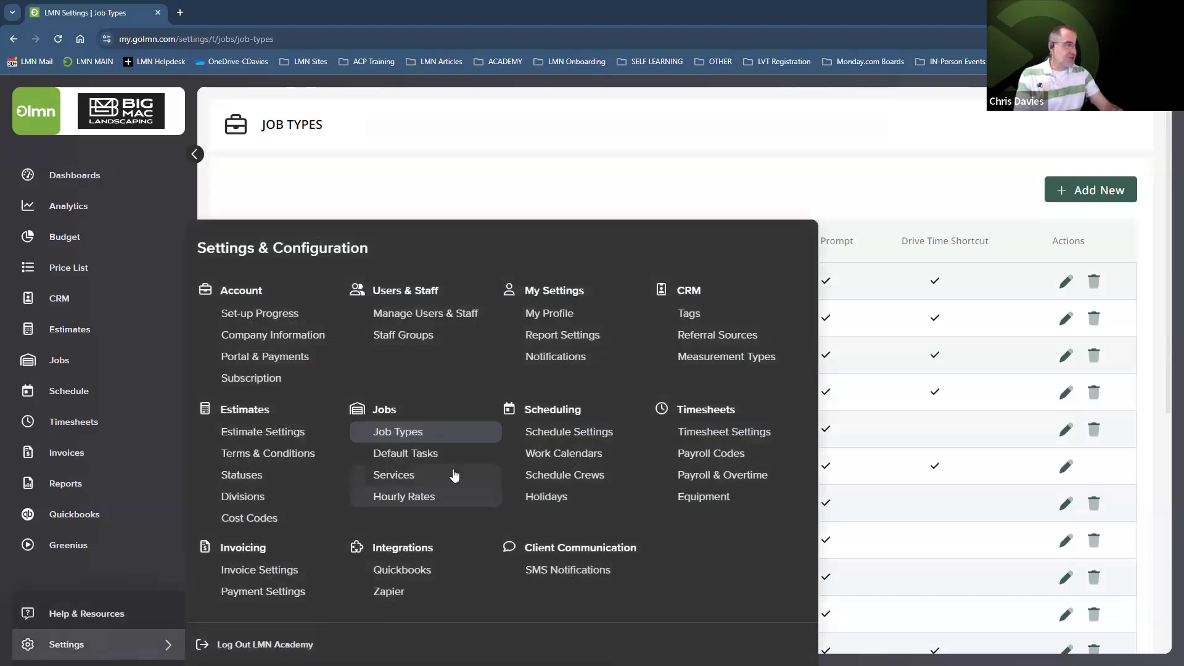
click(423, 452)
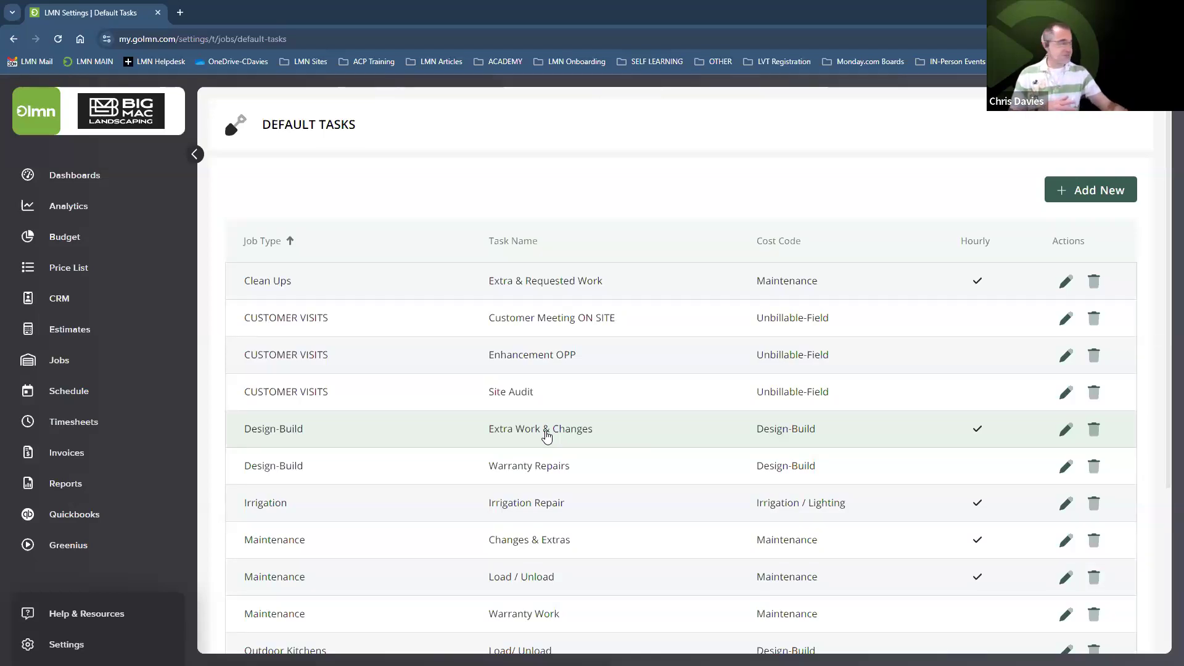
click(1080, 191)
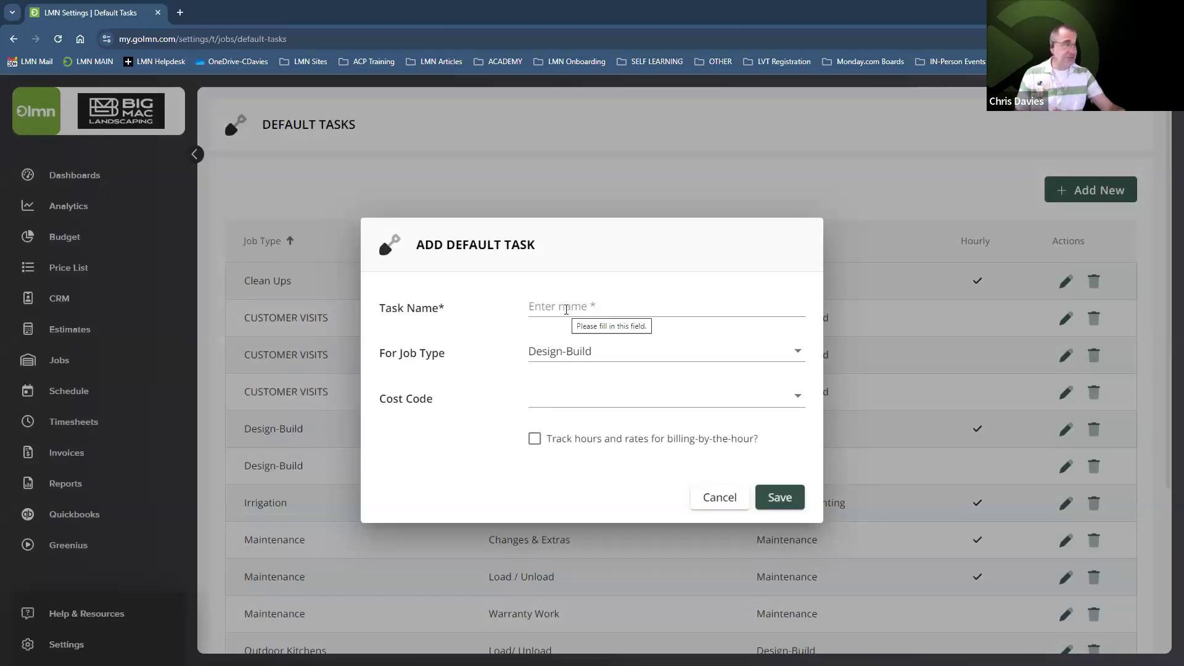
click(560, 353)
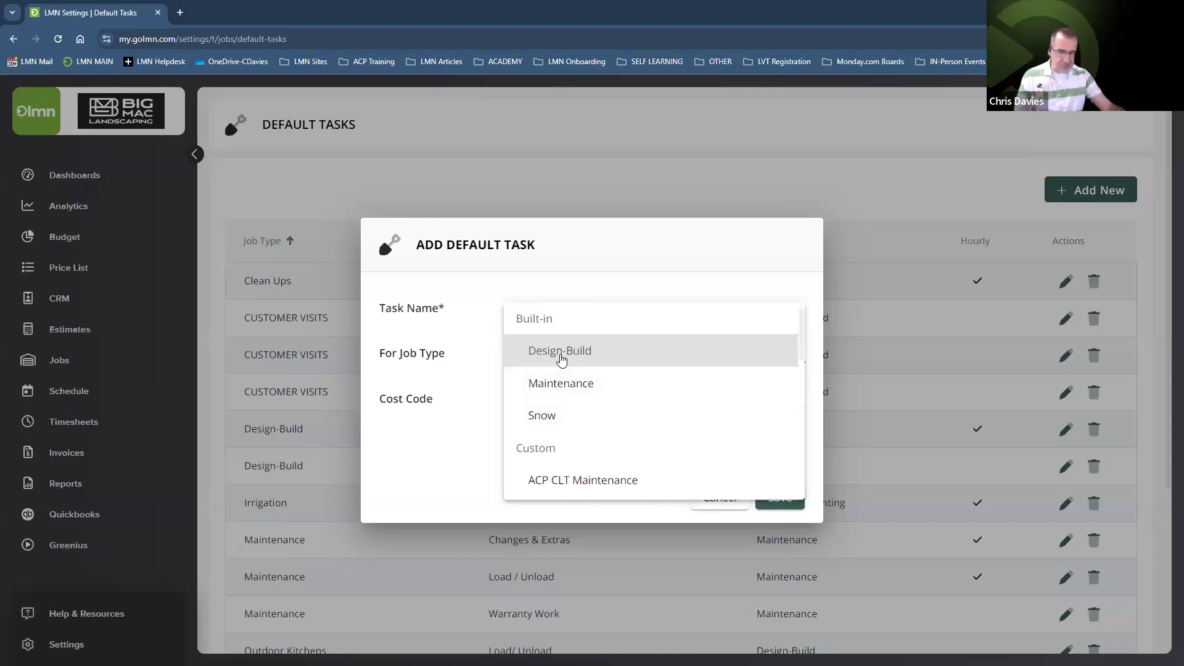
click(872, 373)
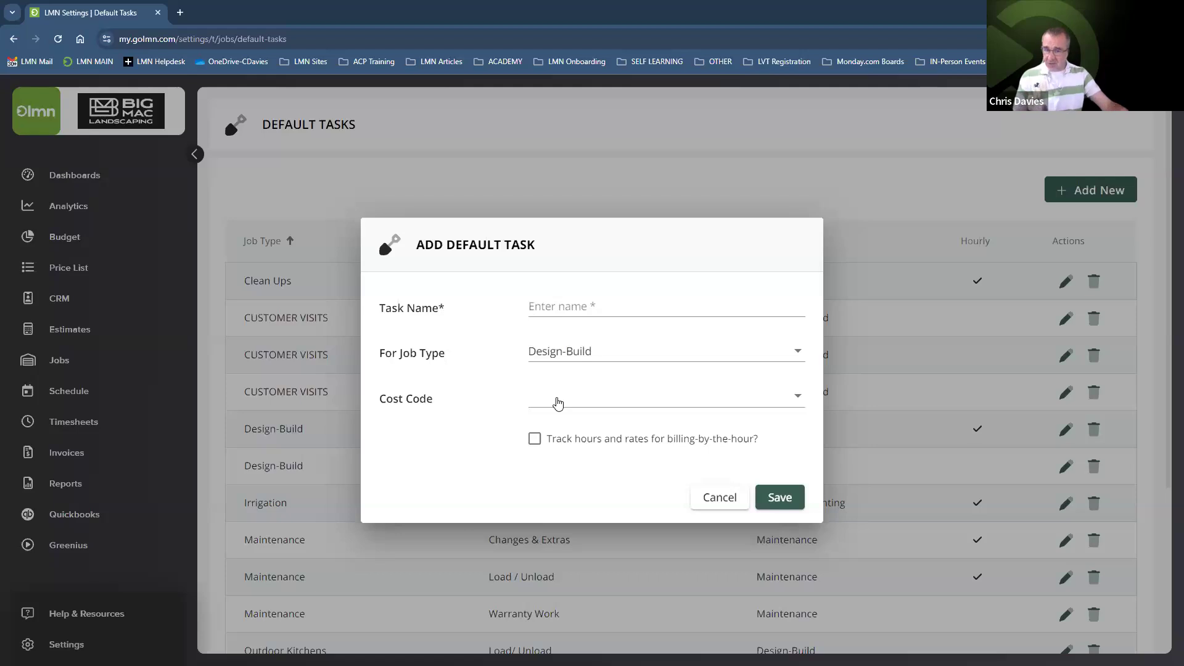
click(557, 403)
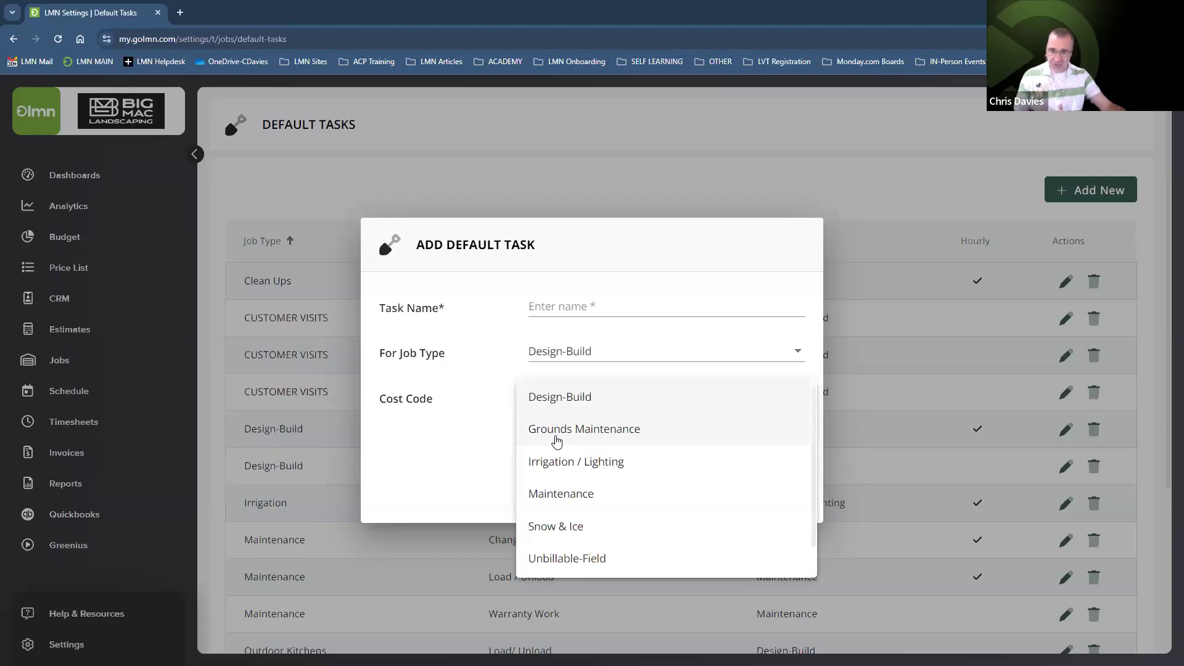
click(880, 487)
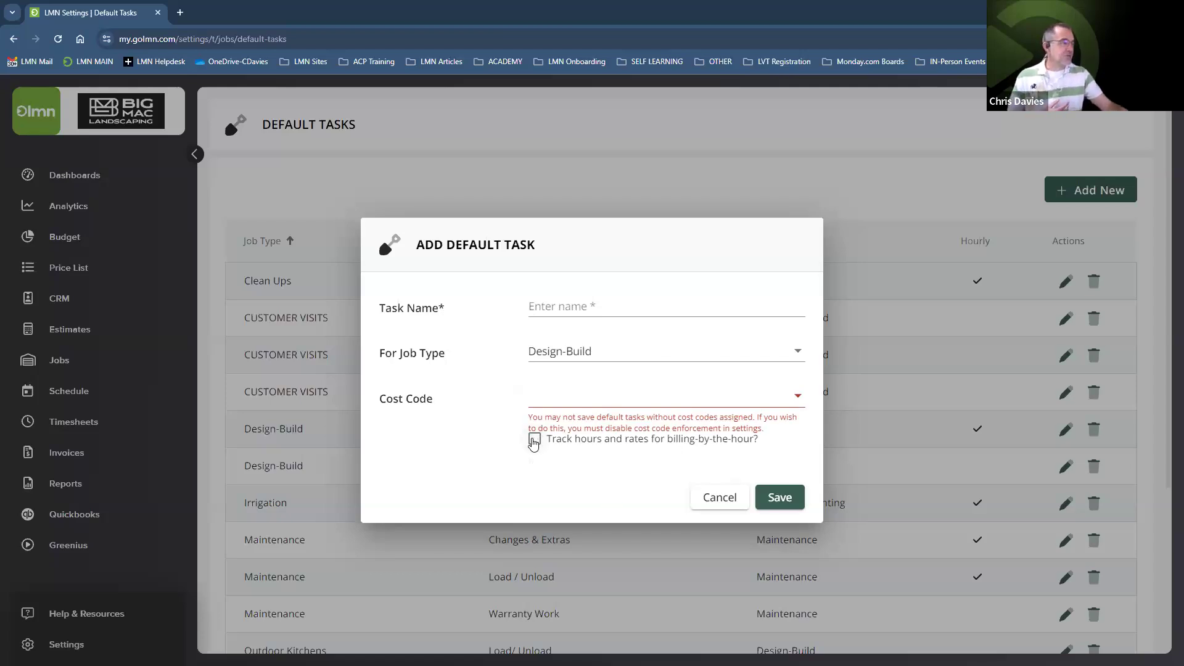
click(535, 439)
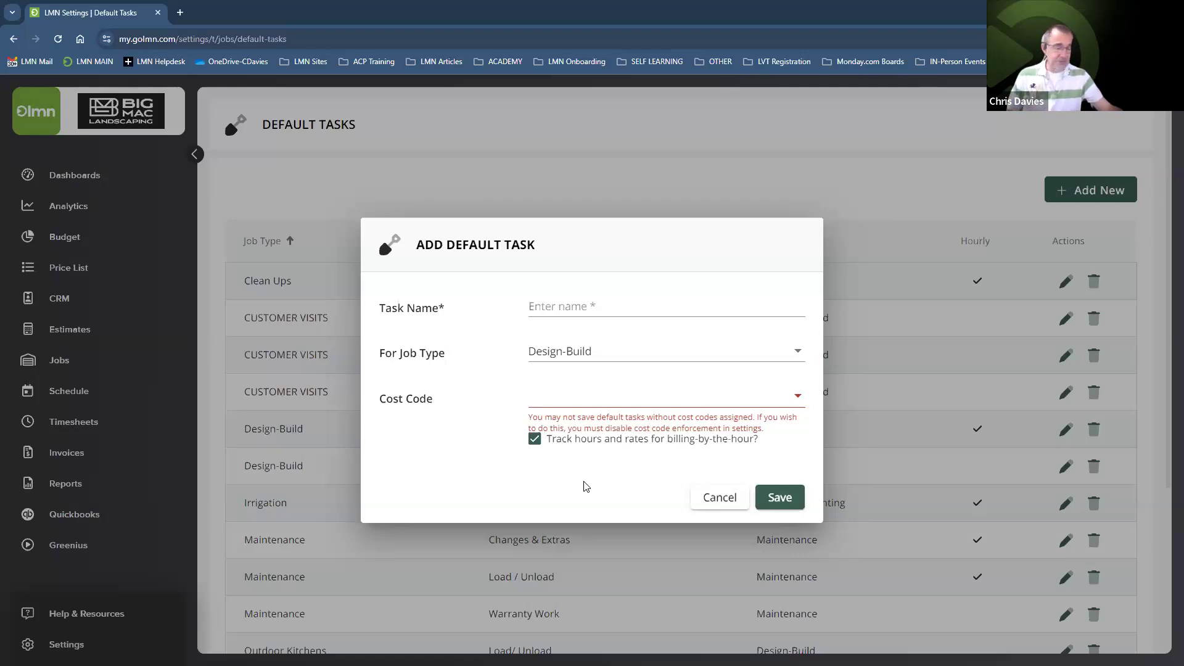
click(719, 497)
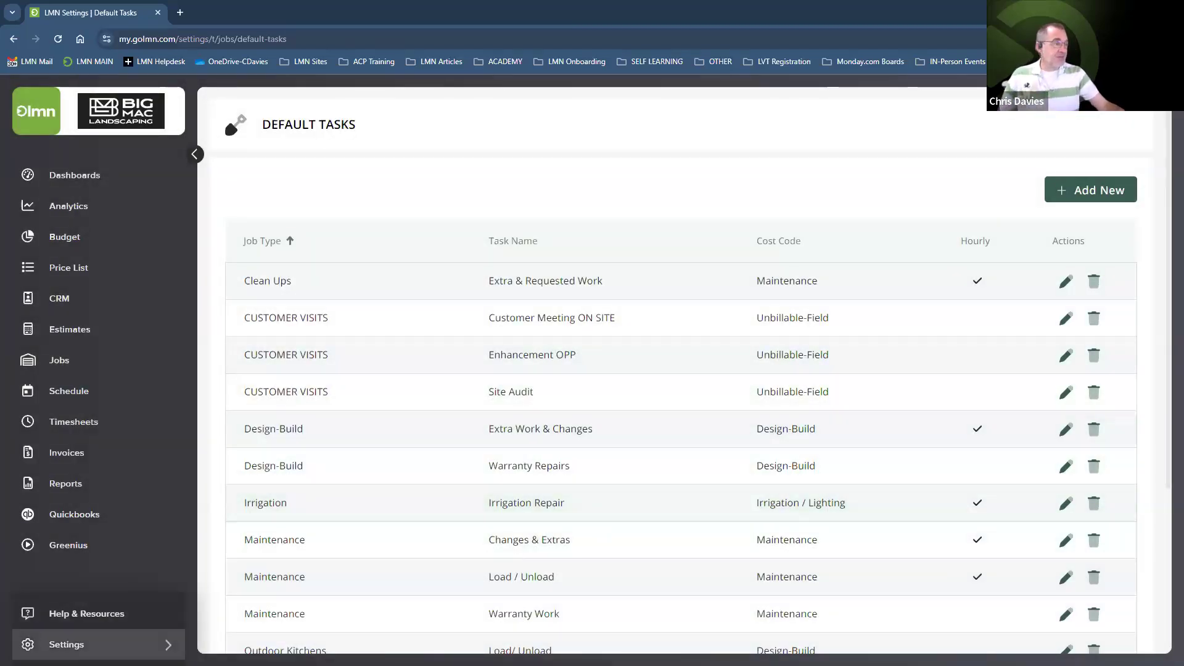
View the Hourly Rates job settings and open the Labor catalog in the price list for comparison
click(67, 645)
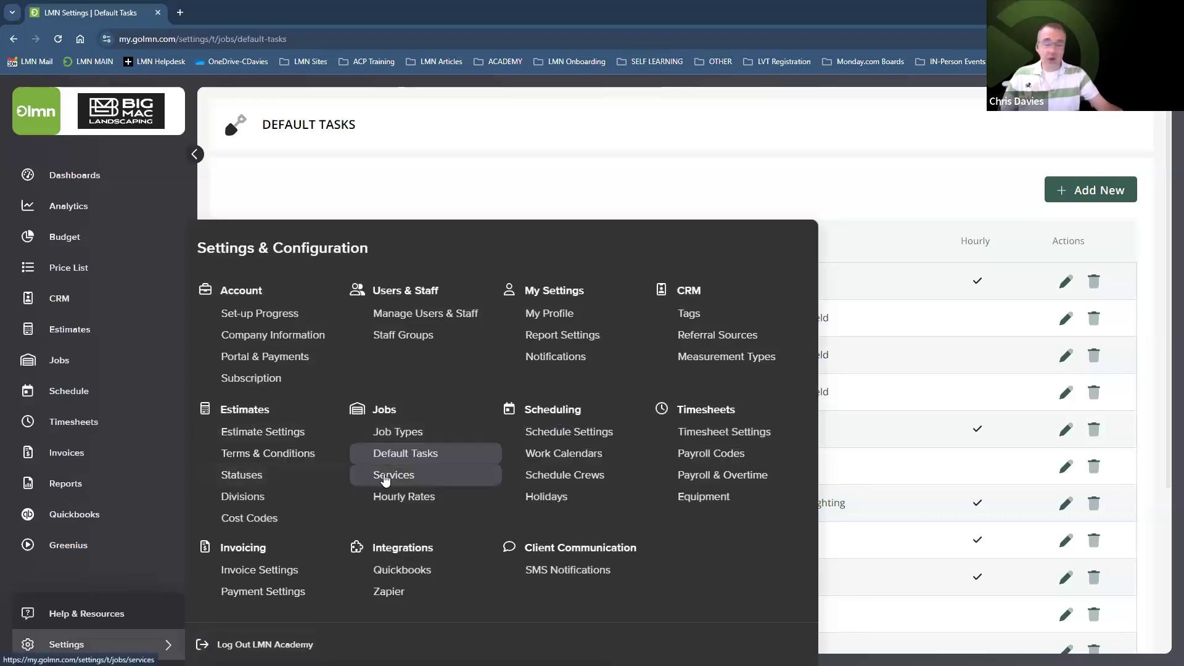
click(411, 497)
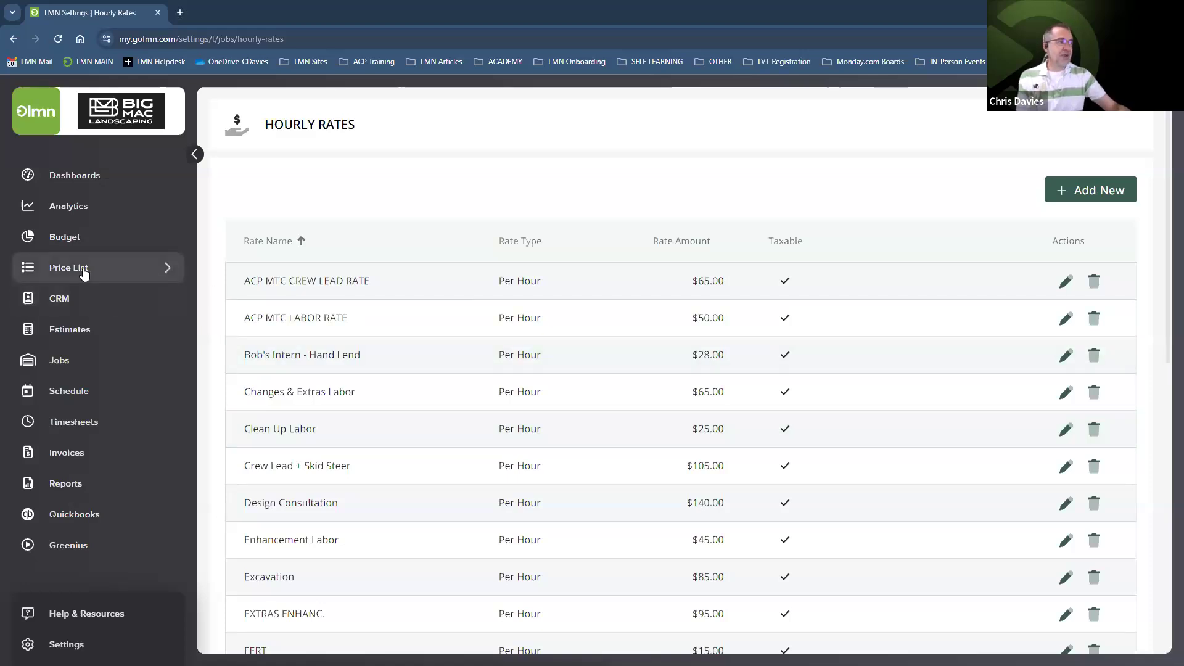
click(82, 270)
click(66, 300)
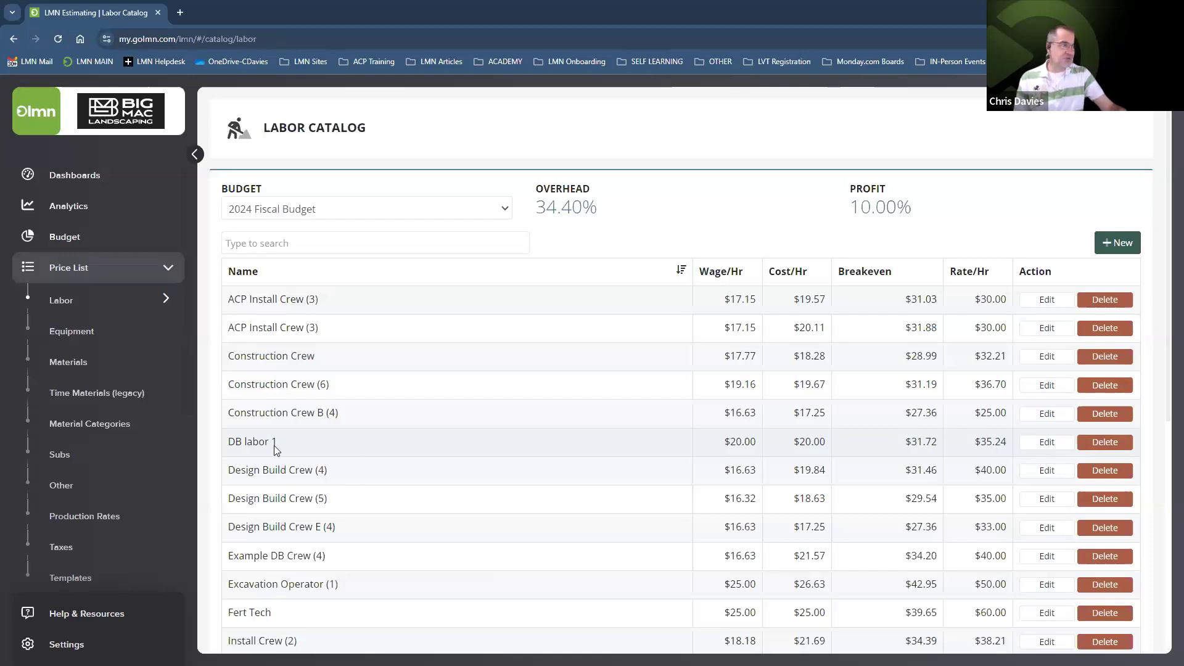
Examine the DB labor 1 item's average wage, labor burden, breakeven and price, leaving it without saving
click(306, 443)
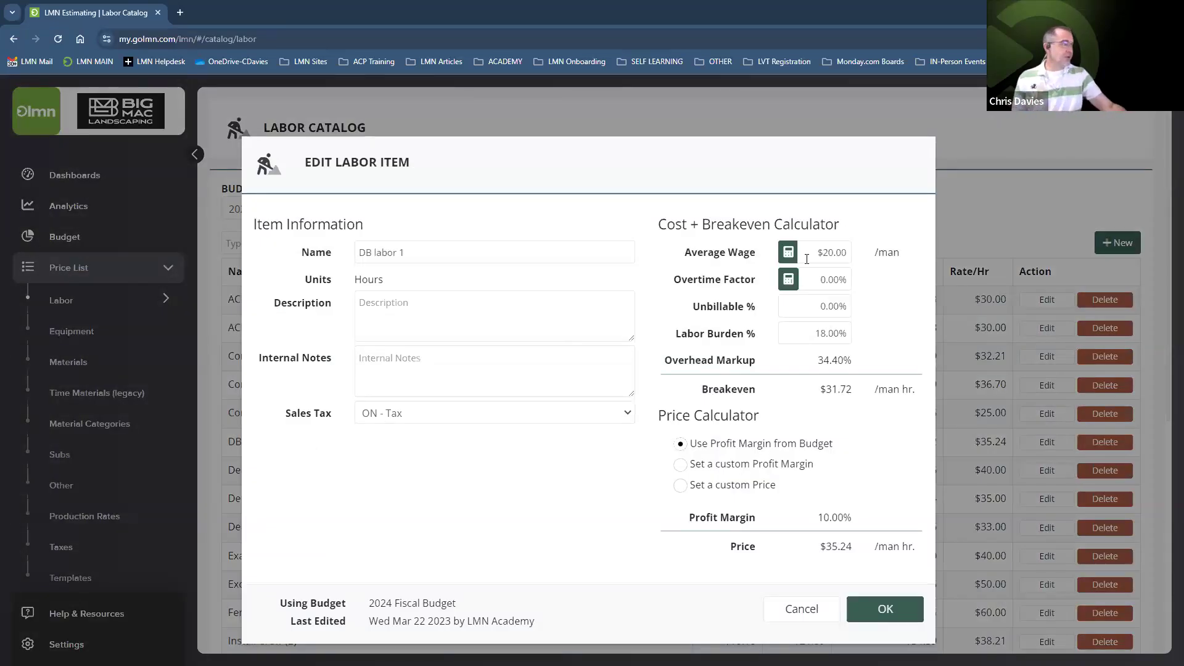
drag(817, 252, 858, 253)
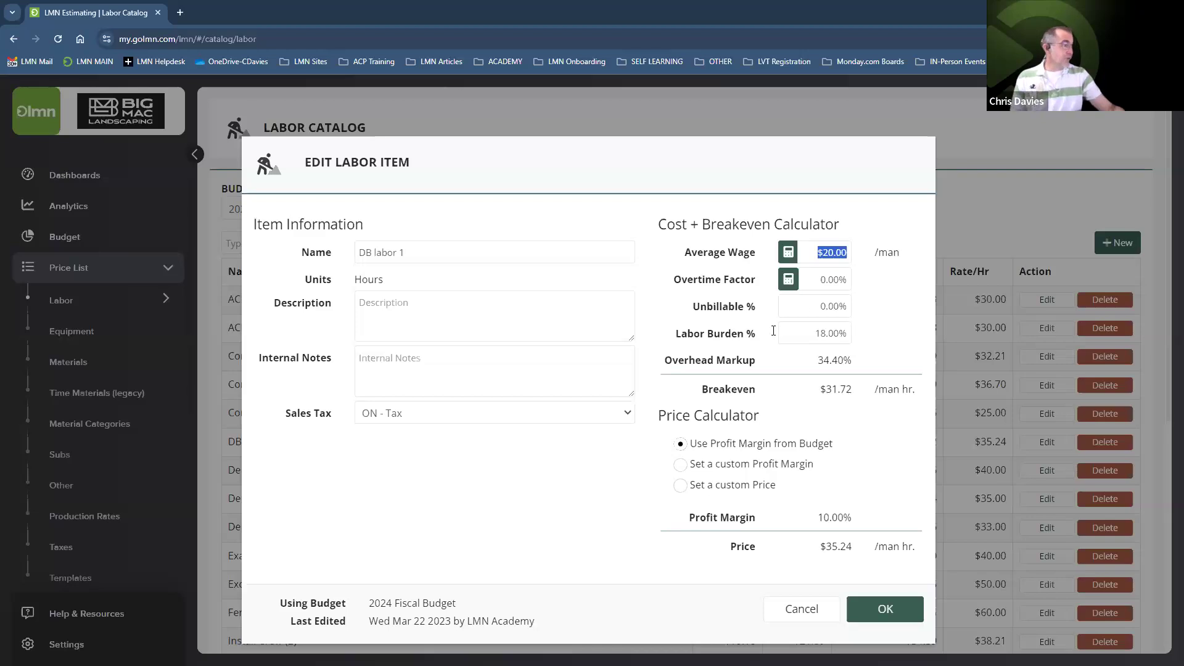
drag(798, 333, 879, 341)
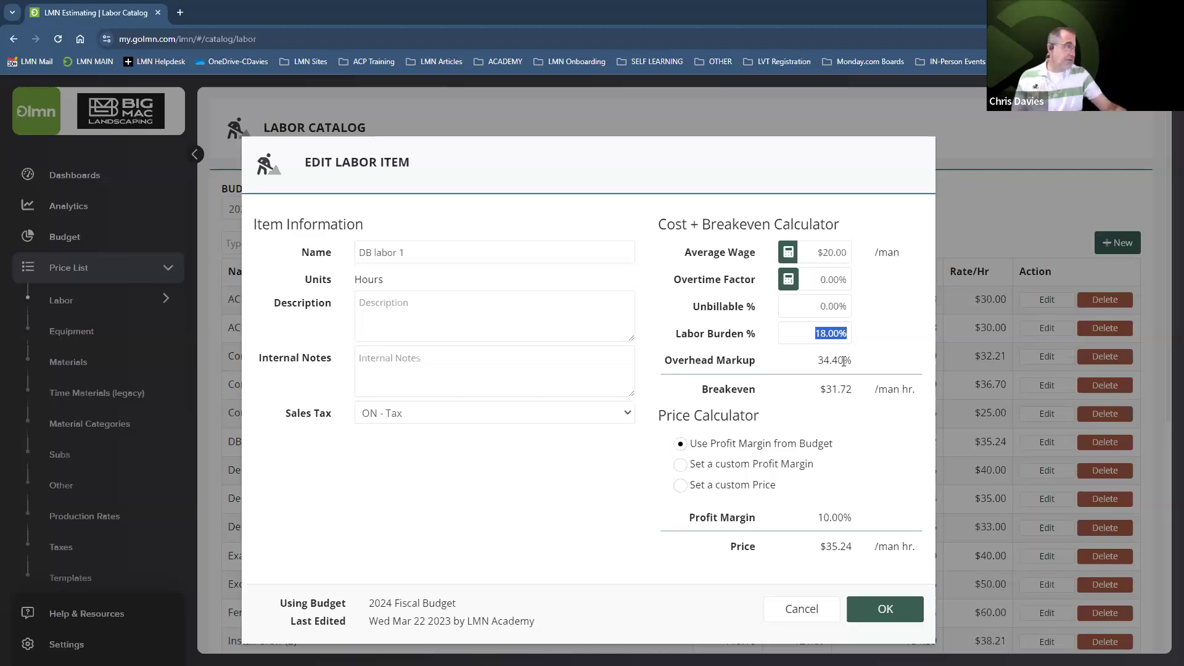
drag(818, 395, 865, 401)
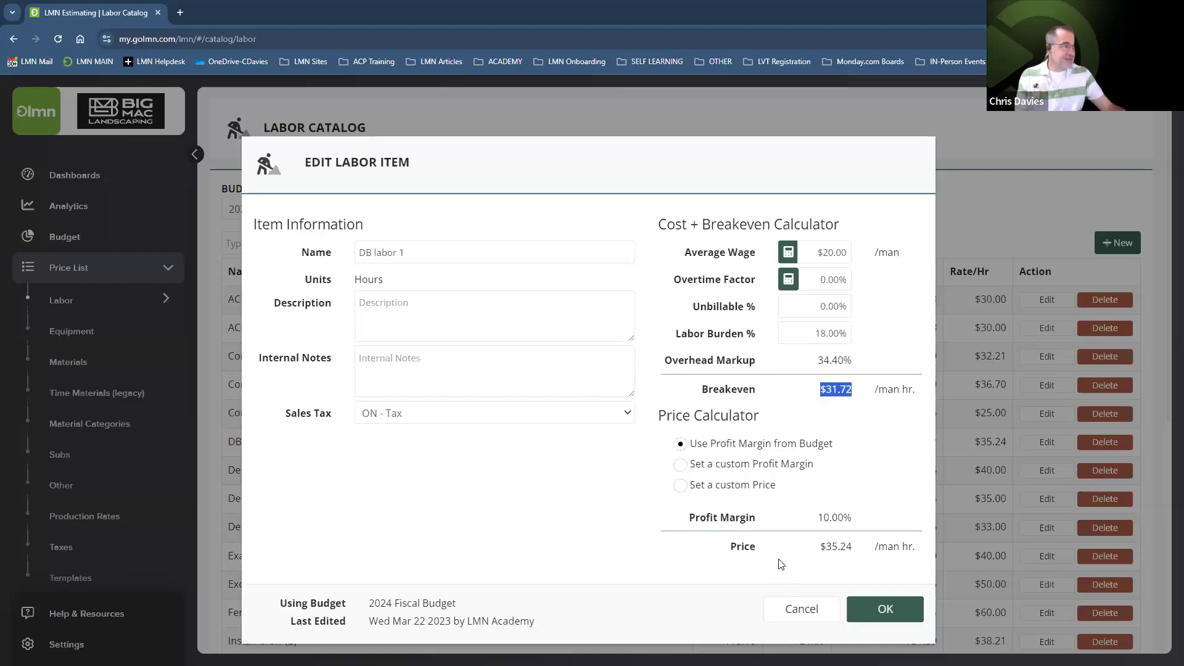
drag(818, 547, 856, 548)
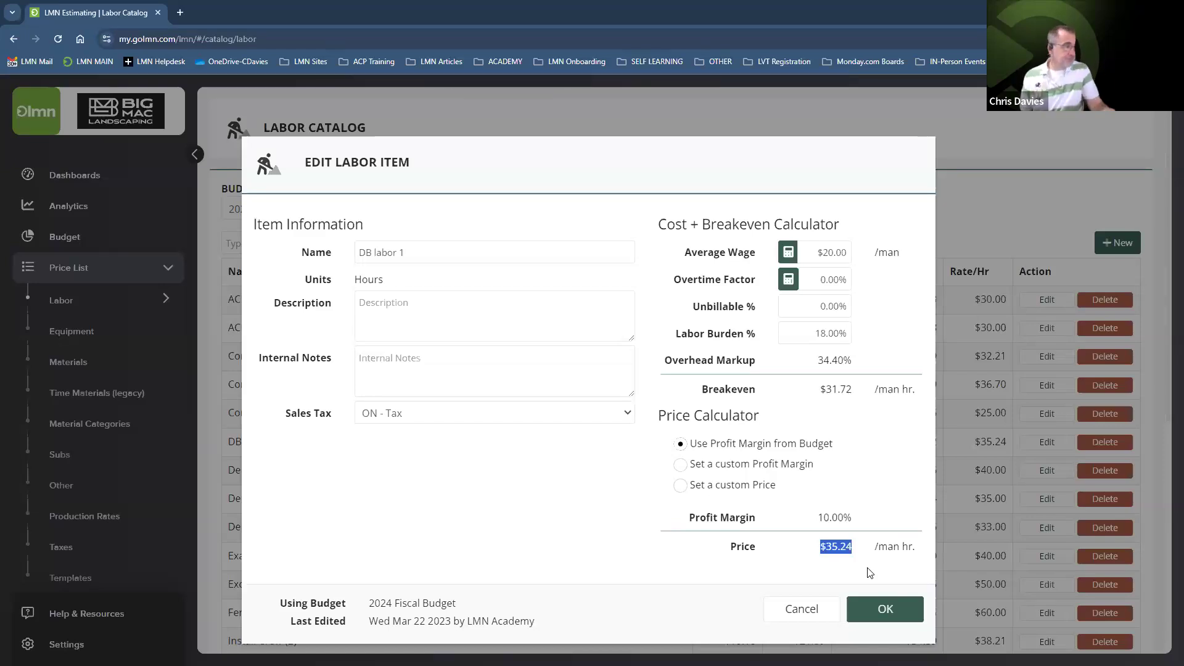
click(801, 613)
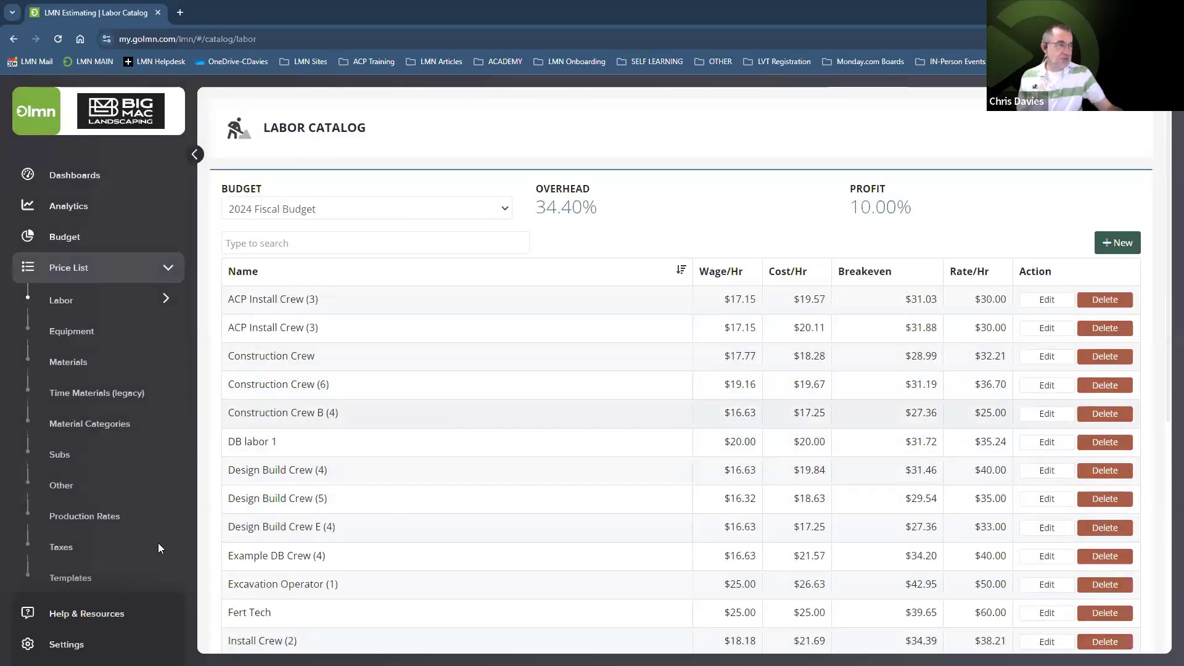
Open the Hourly Rates job settings and review the new hourly rate form's rate type, billing report and taxable options, leaving it without saving
click(124, 644)
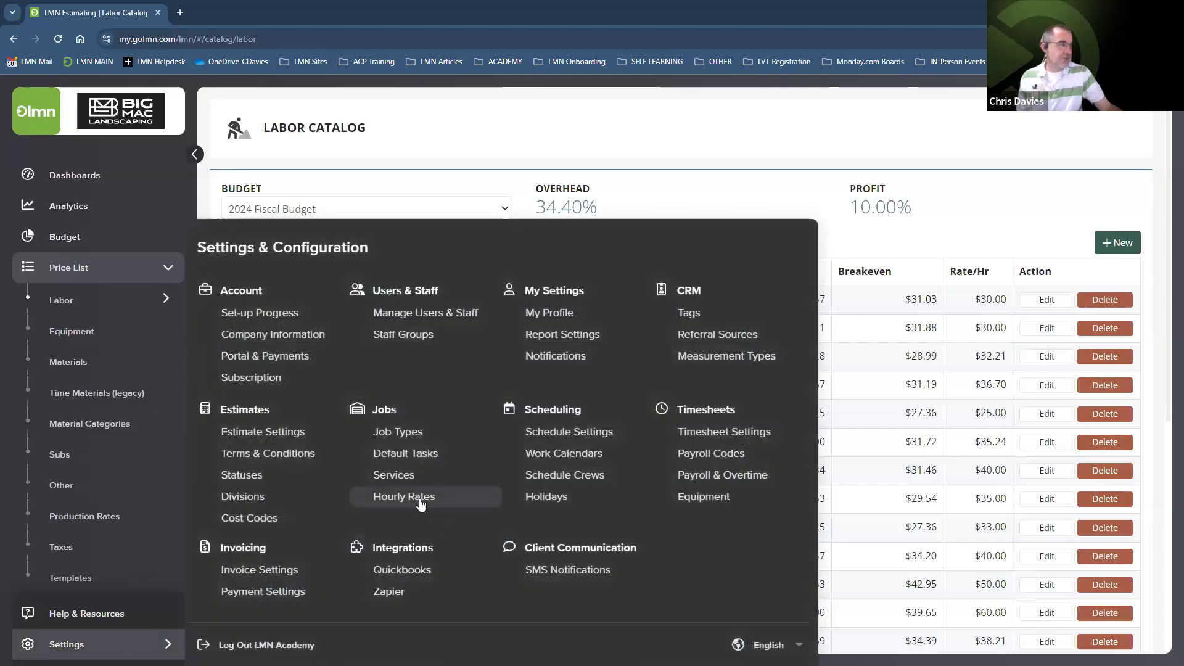
click(420, 498)
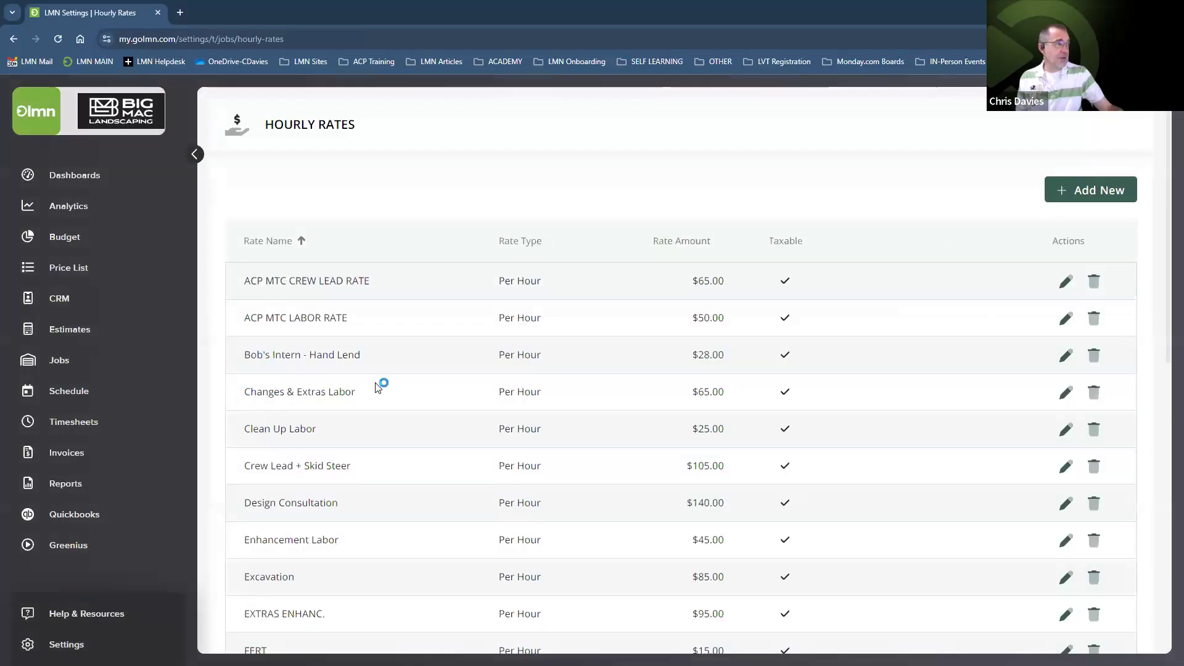
click(1098, 196)
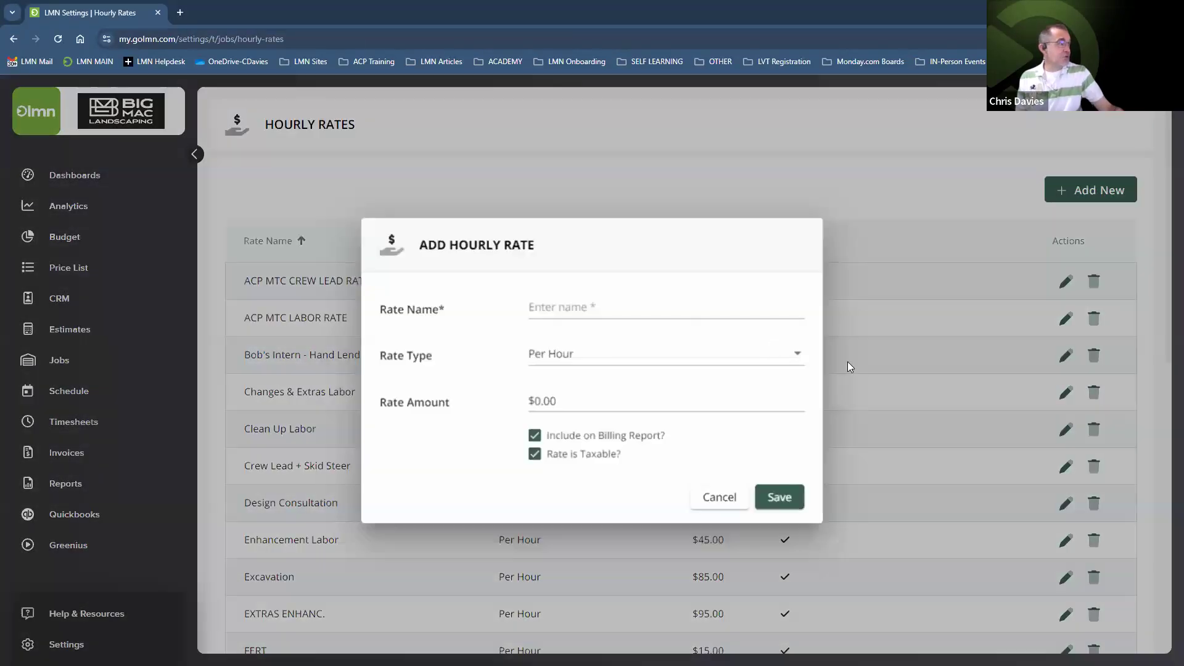
click(548, 303)
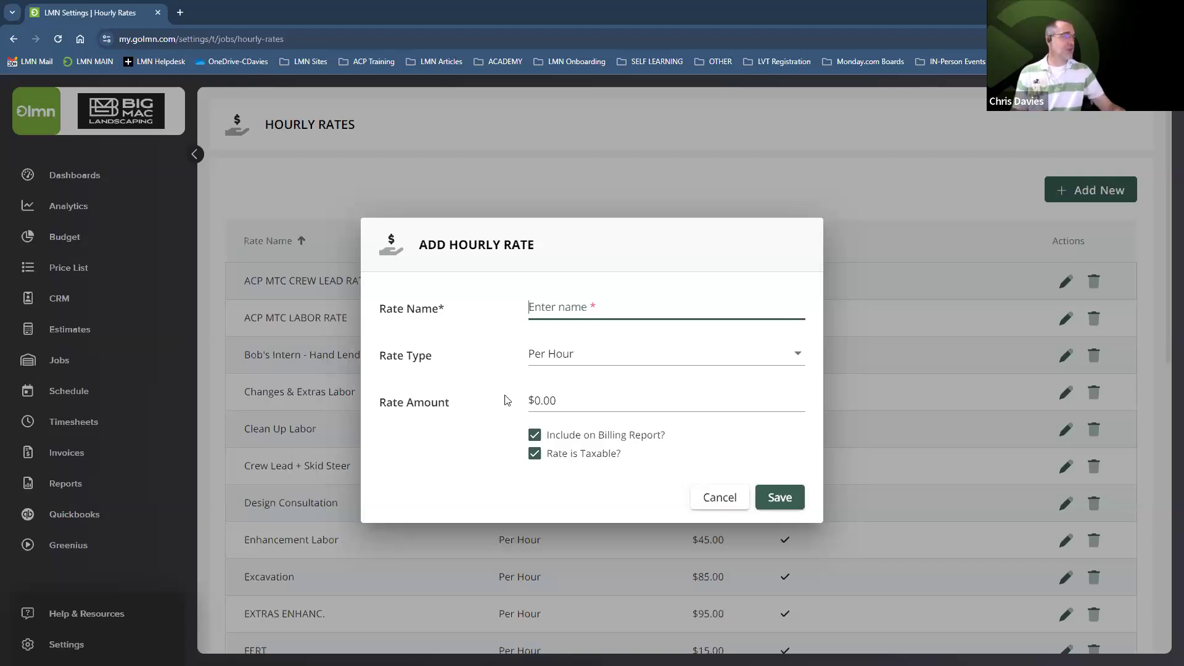
click(557, 356)
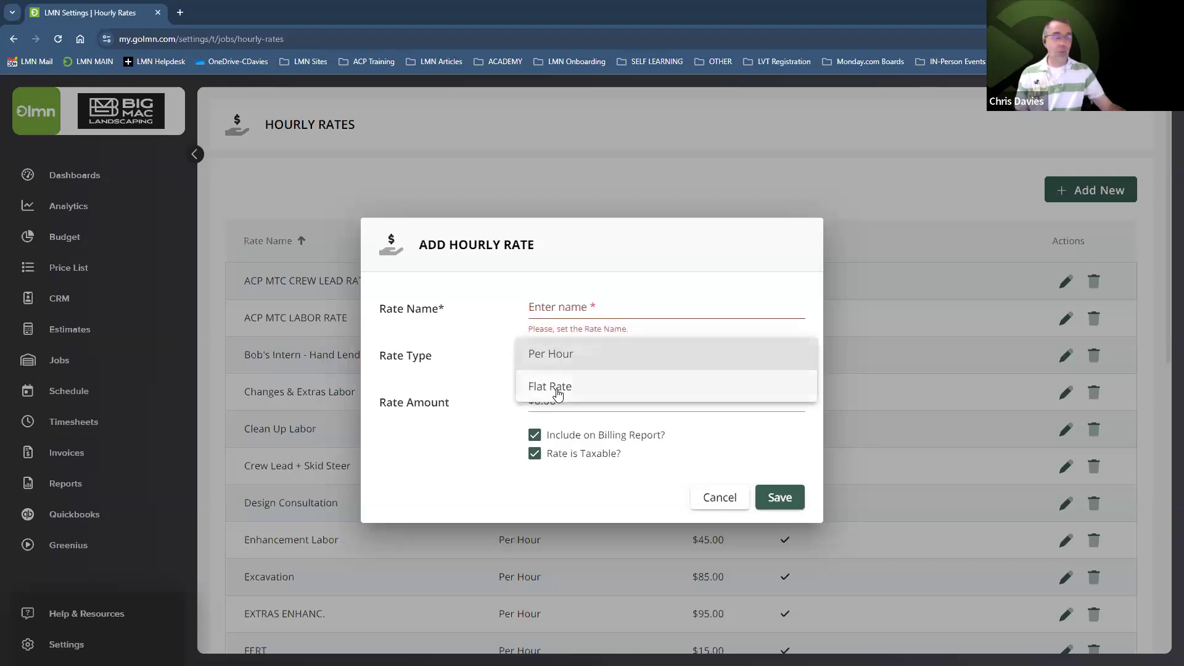
click(475, 391)
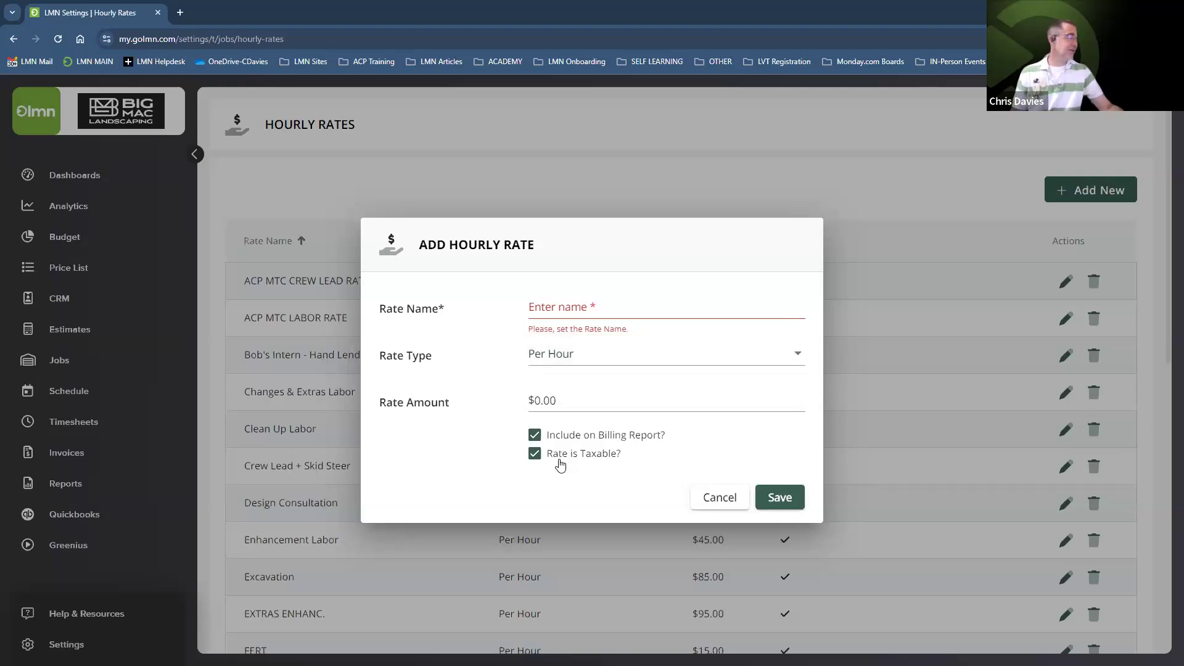
click(717, 499)
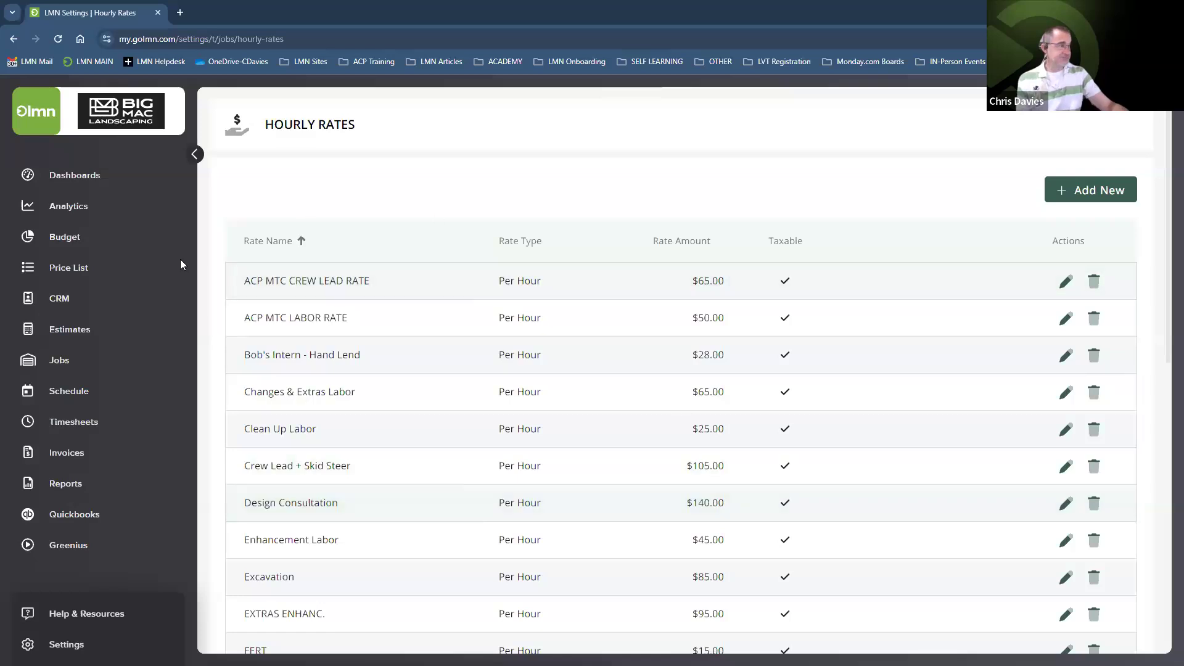
Open the Aug 27 Design-Build standard estimate priced $22,606.42 and check its work areas and customer information
click(67, 644)
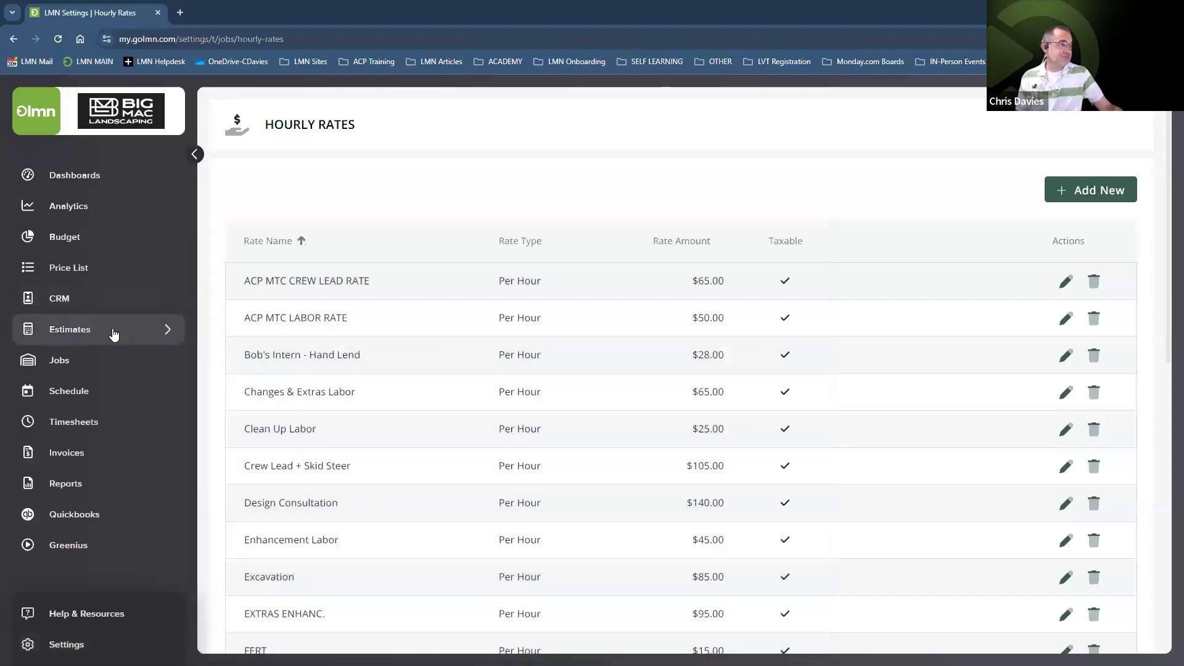
click(114, 332)
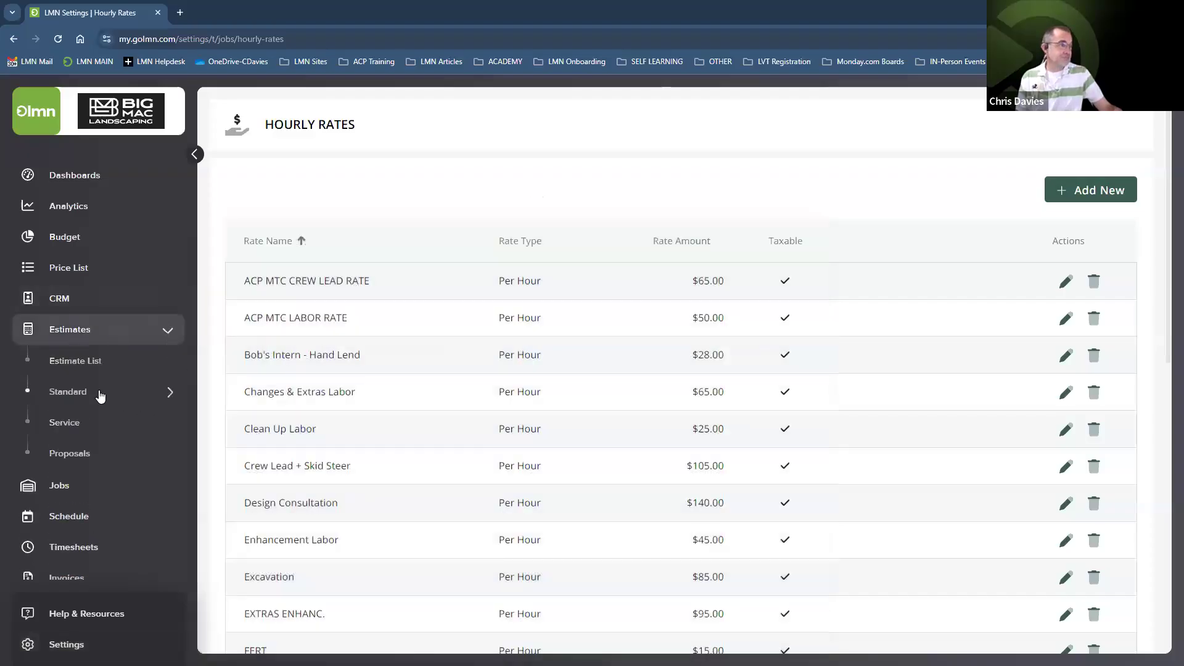
click(66, 396)
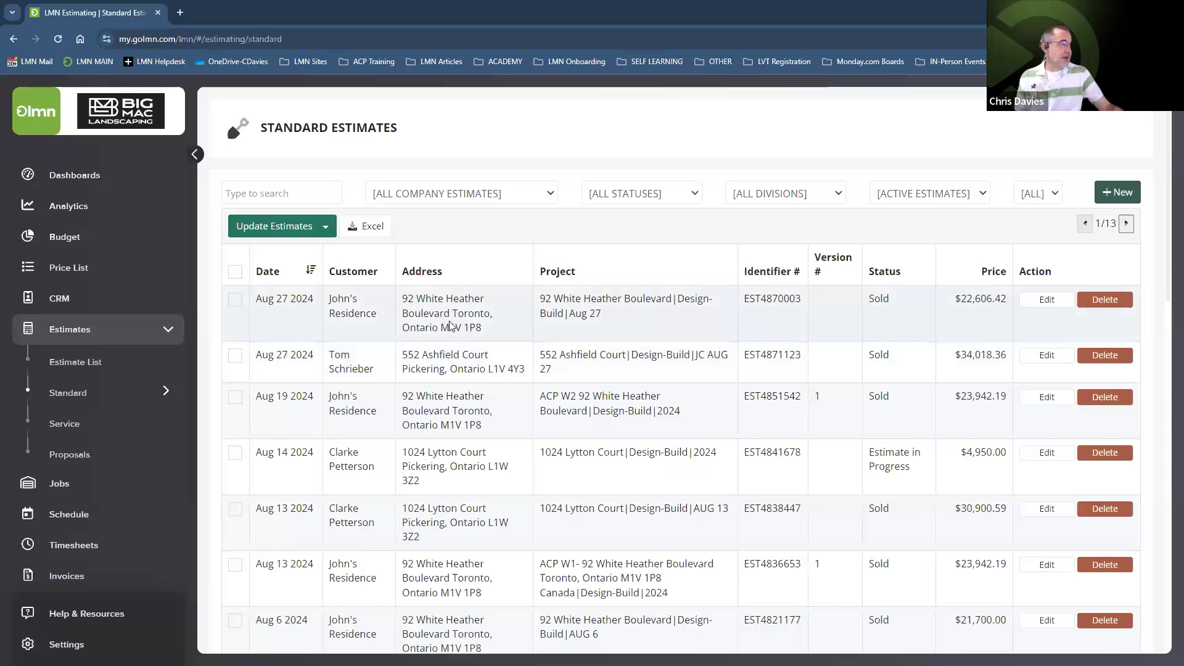
click(475, 391)
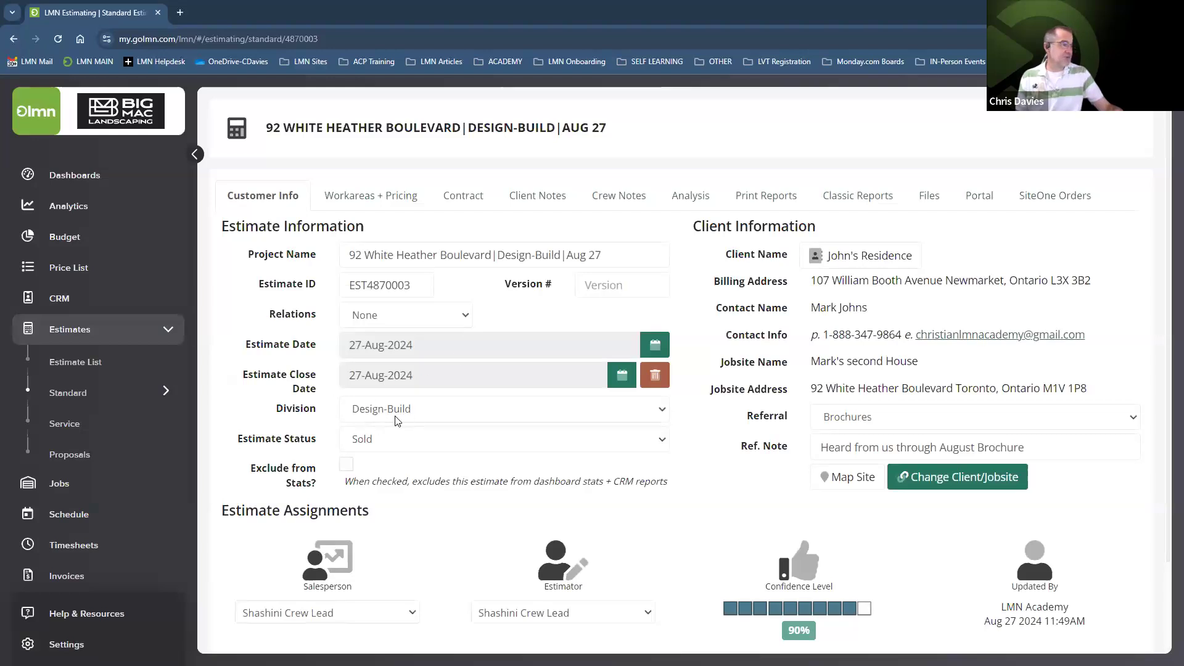
click(371, 203)
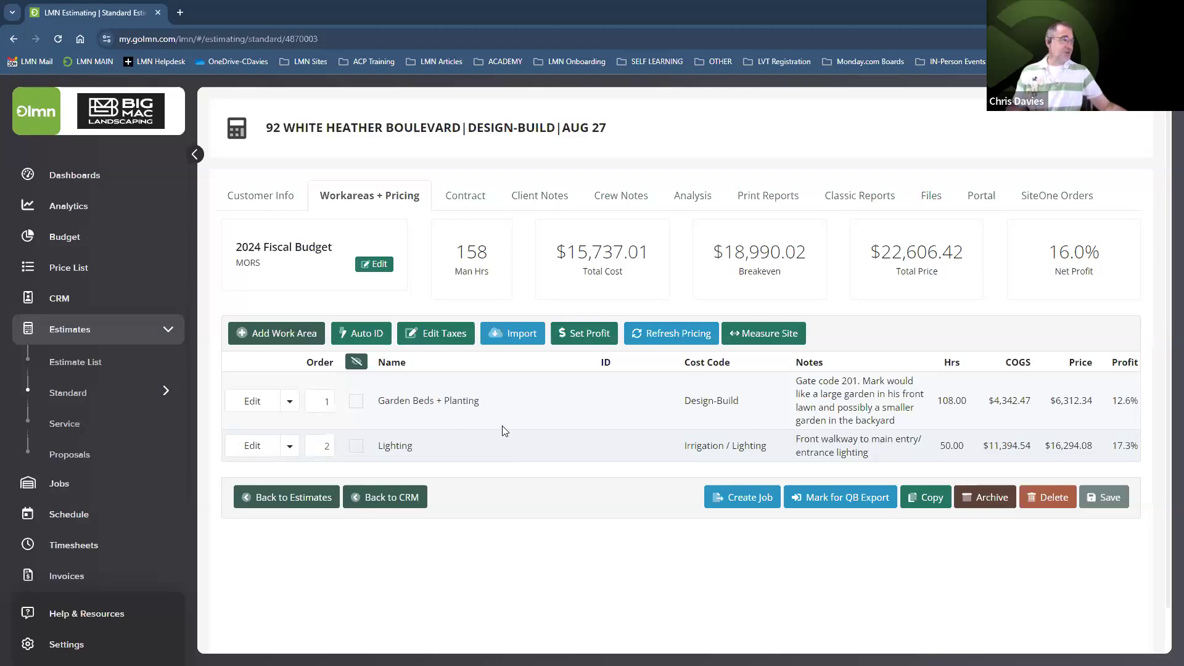
click(257, 200)
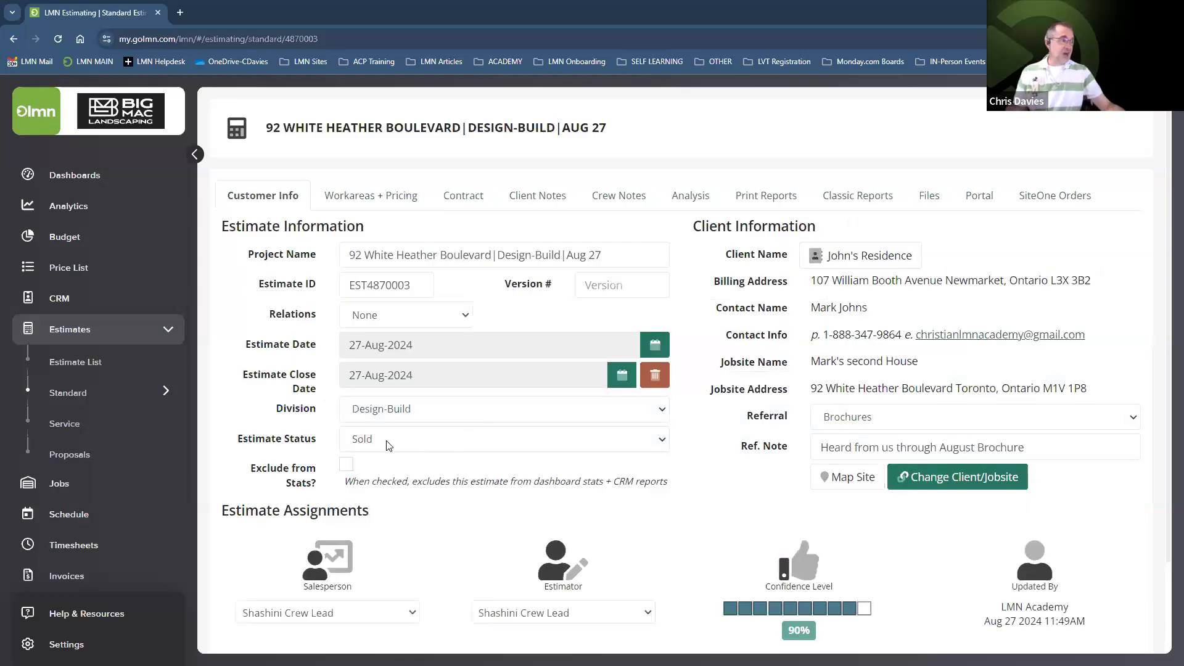
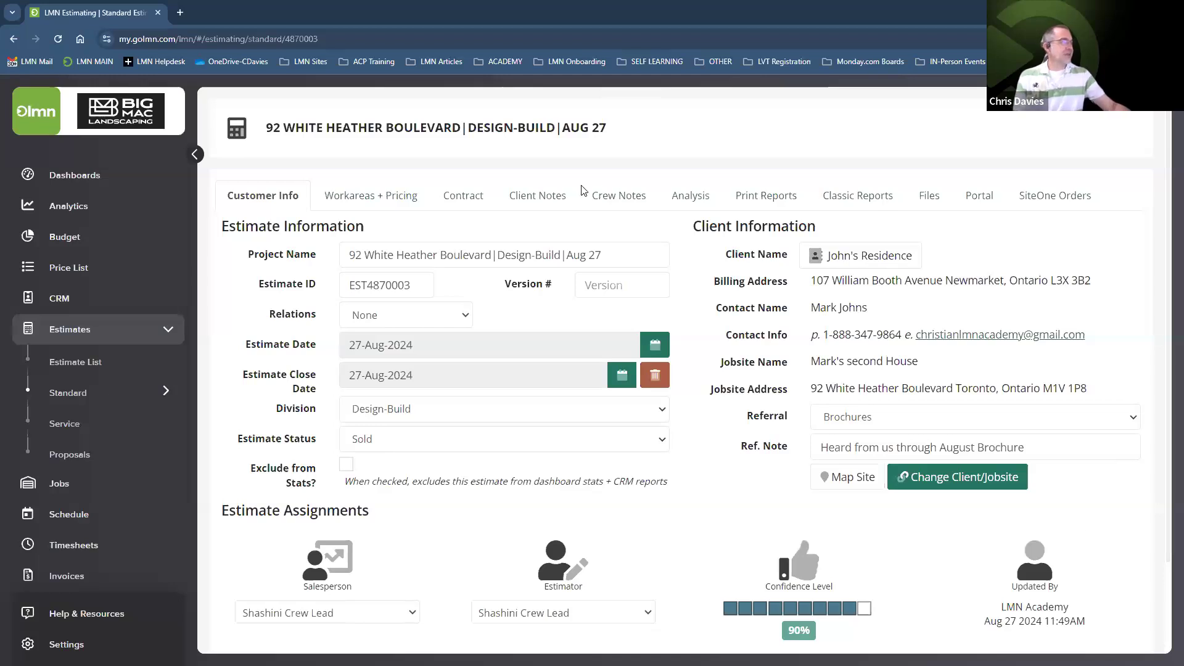
Read the estimate's crew notes for the Garden Beds + Planting and Lighting work areas
click(616, 196)
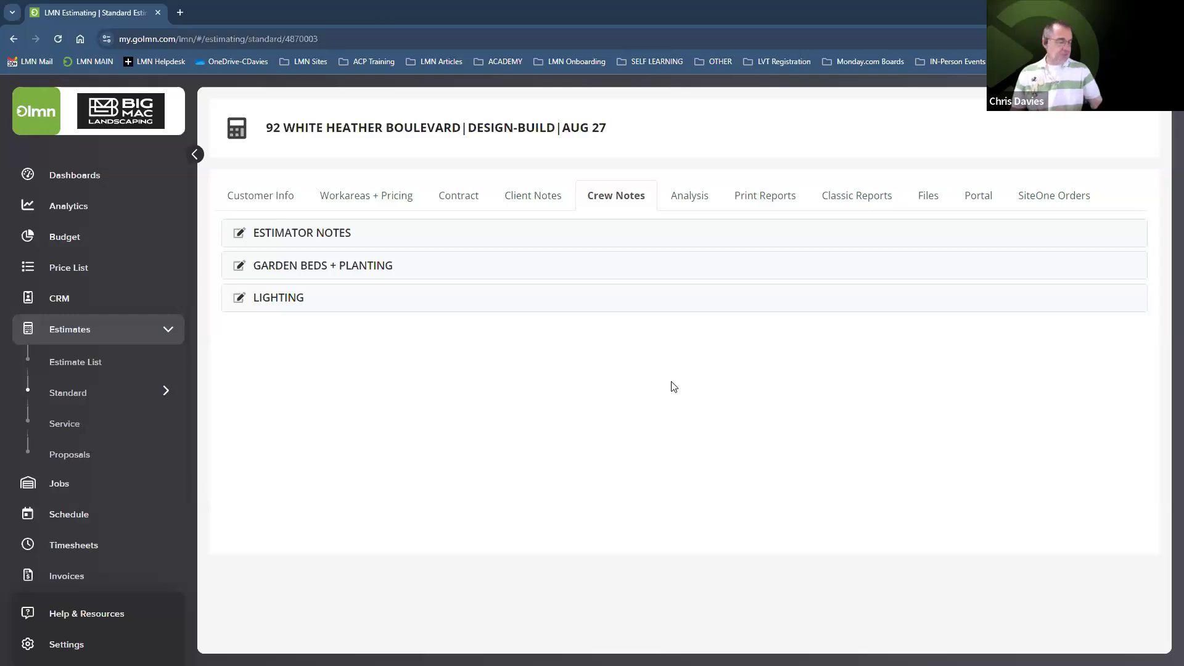
click(343, 265)
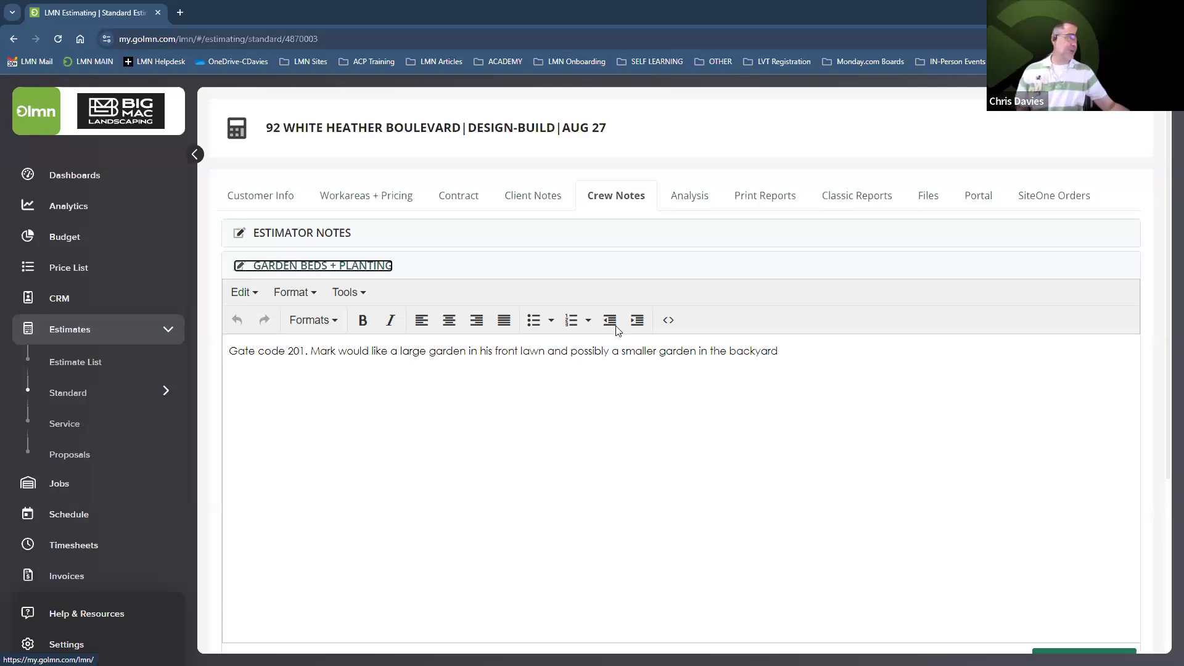
scroll(391, 349, down, 4)
click(338, 453)
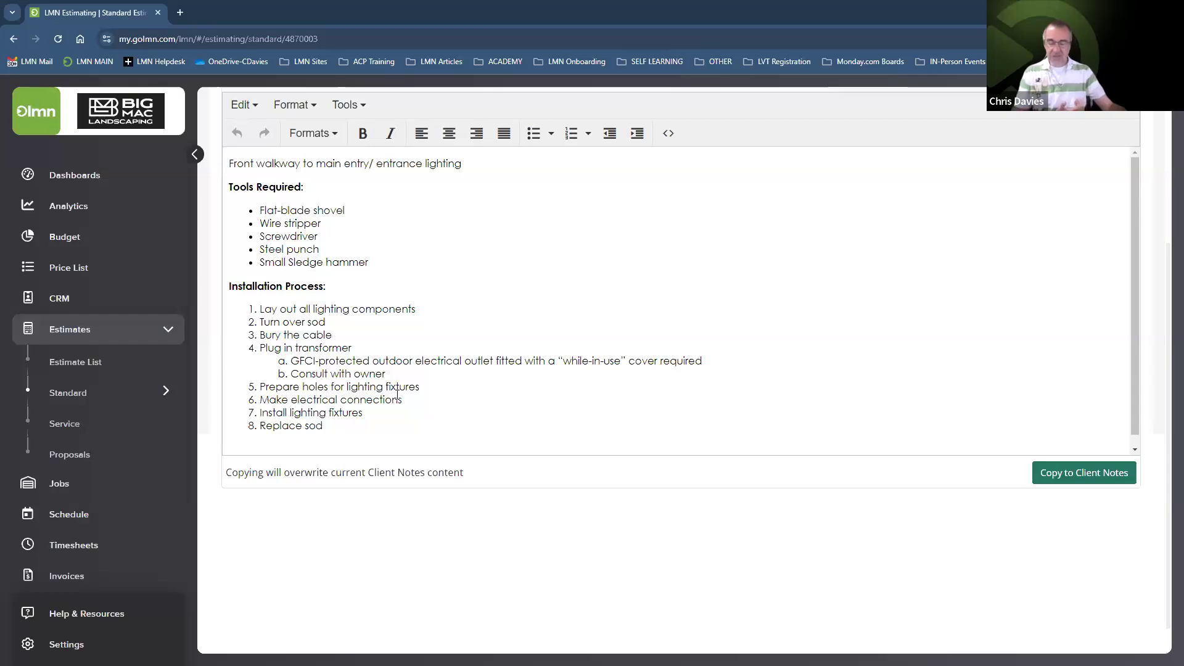
scroll(398, 393, up, 3)
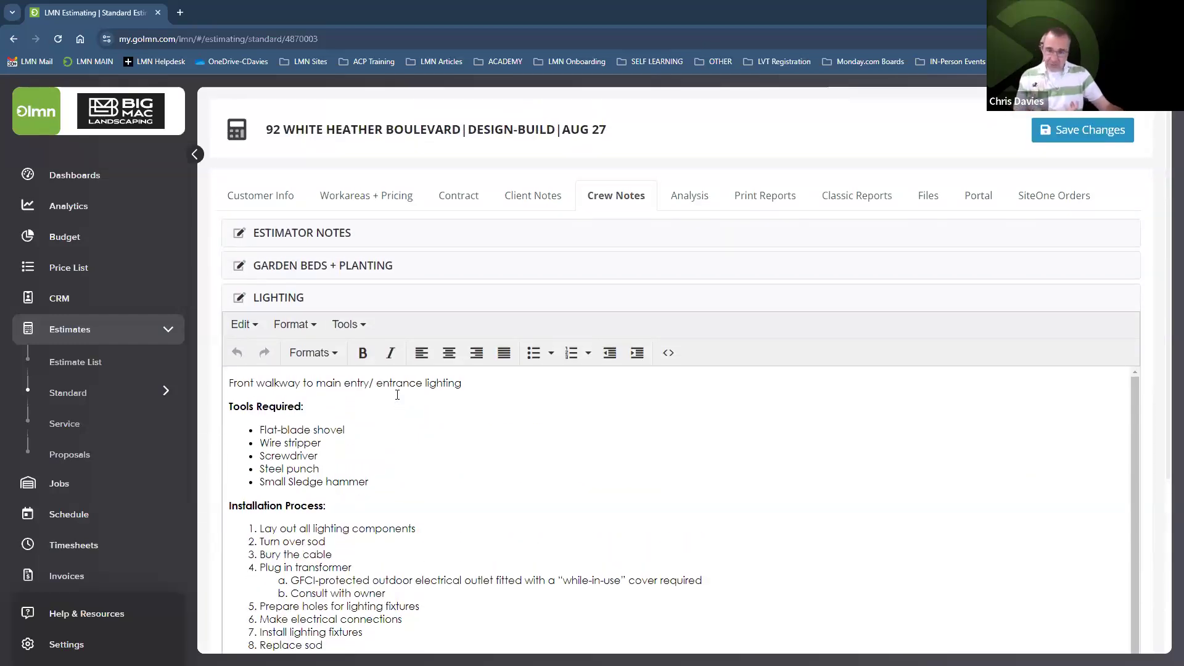
click(351, 302)
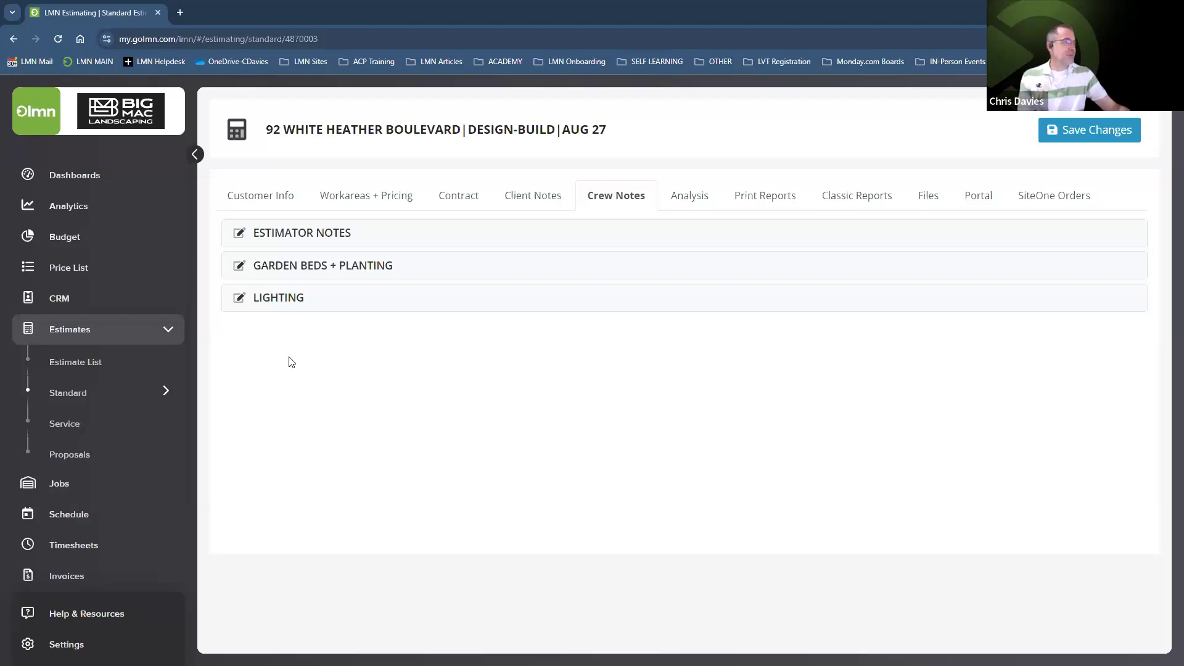
Review the estimate's contract details and payment milestones, its work areas, and its customer information
click(454, 195)
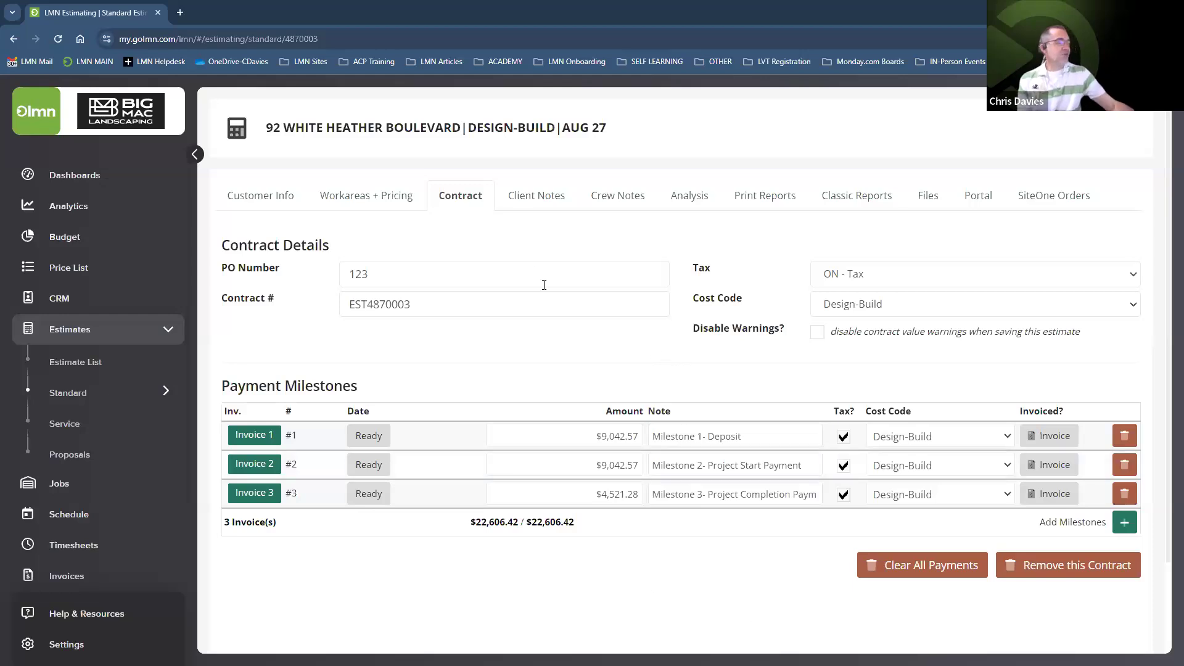
click(377, 198)
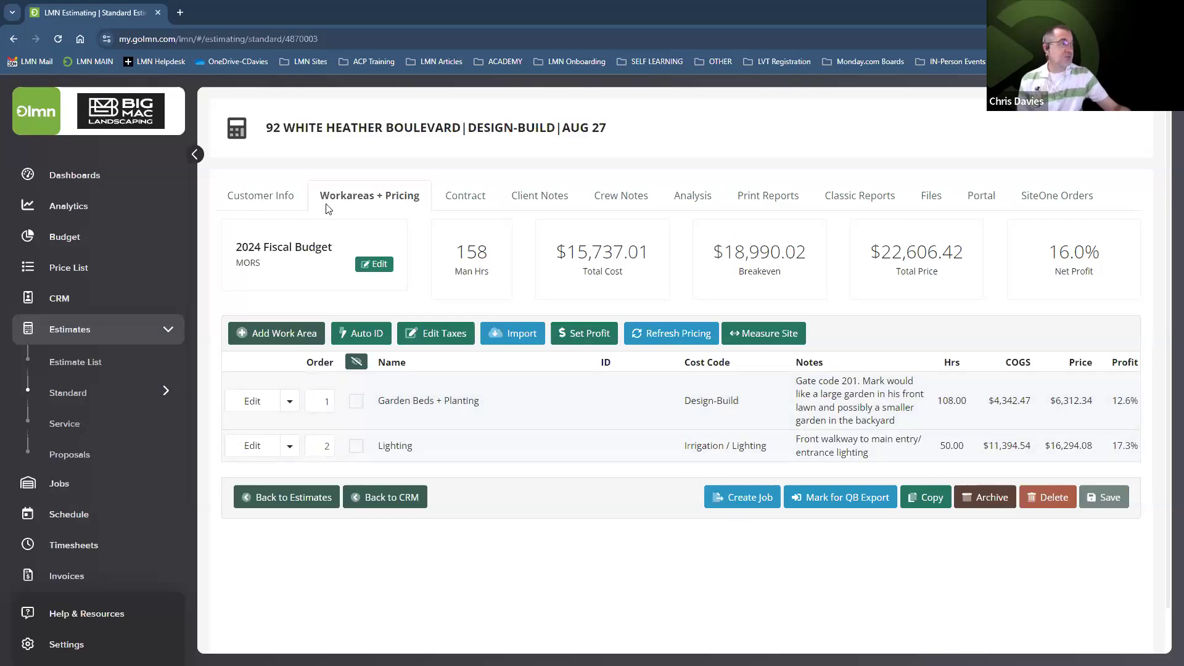
click(261, 195)
scroll(678, 431, down, 2)
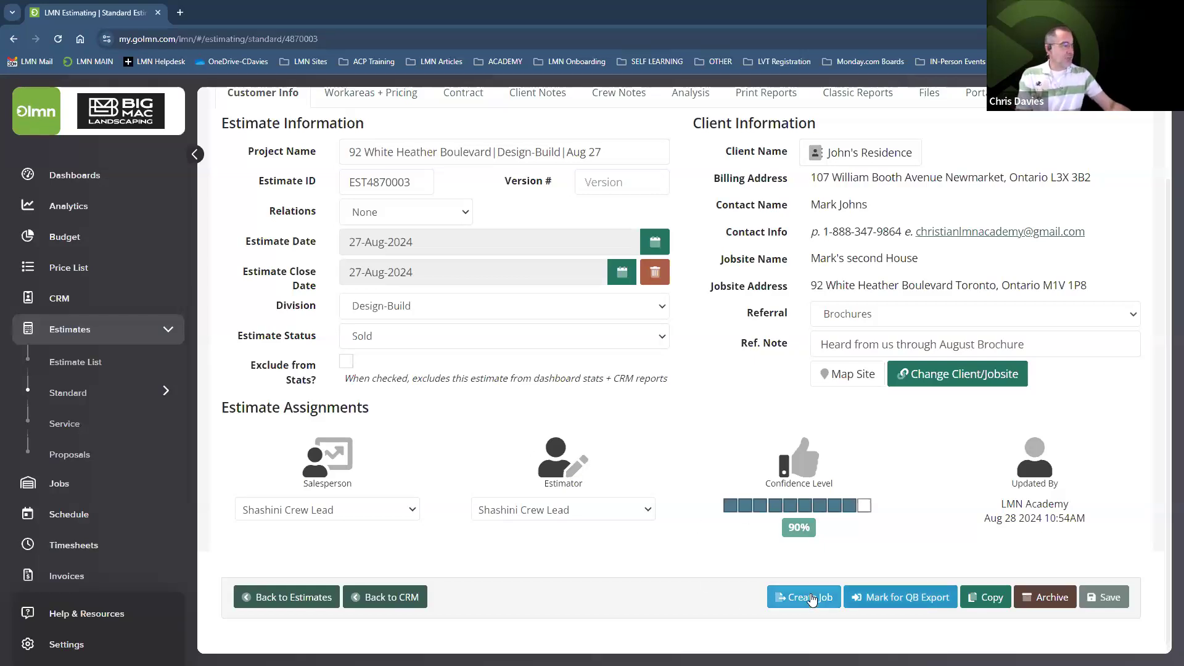
scroll(812, 597, up, 1)
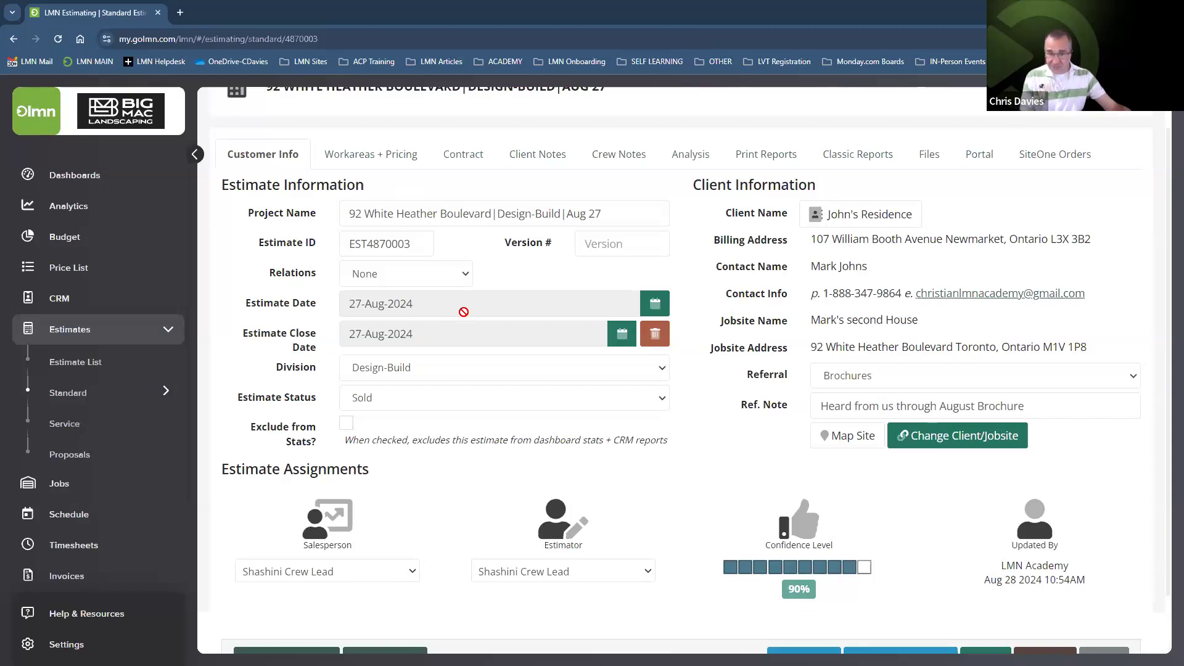
scroll(469, 314, down, 1)
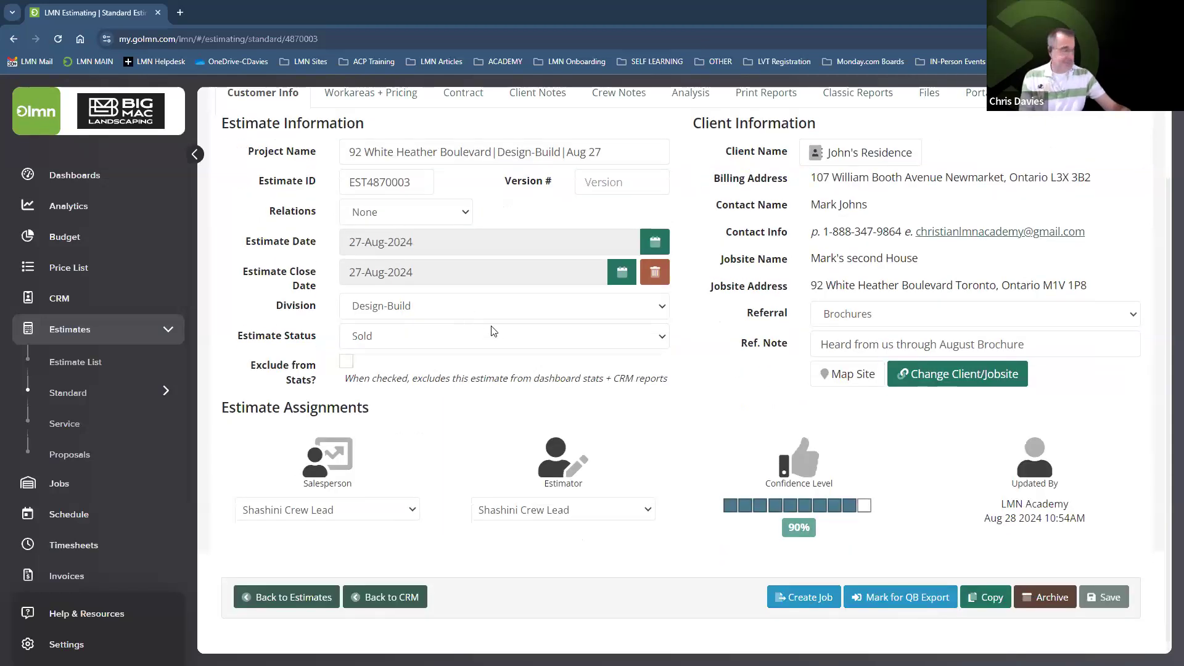
Start creating a job from the estimate and compare the tasks offered for import with the estimate's work areas
click(803, 598)
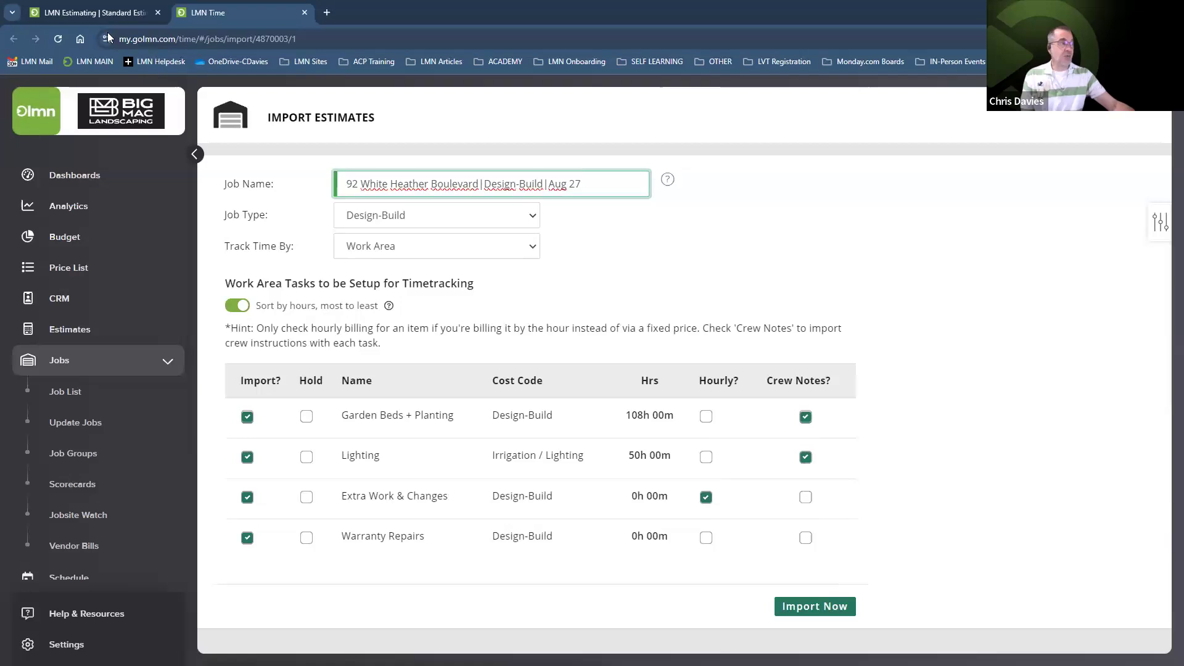
click(97, 13)
click(368, 94)
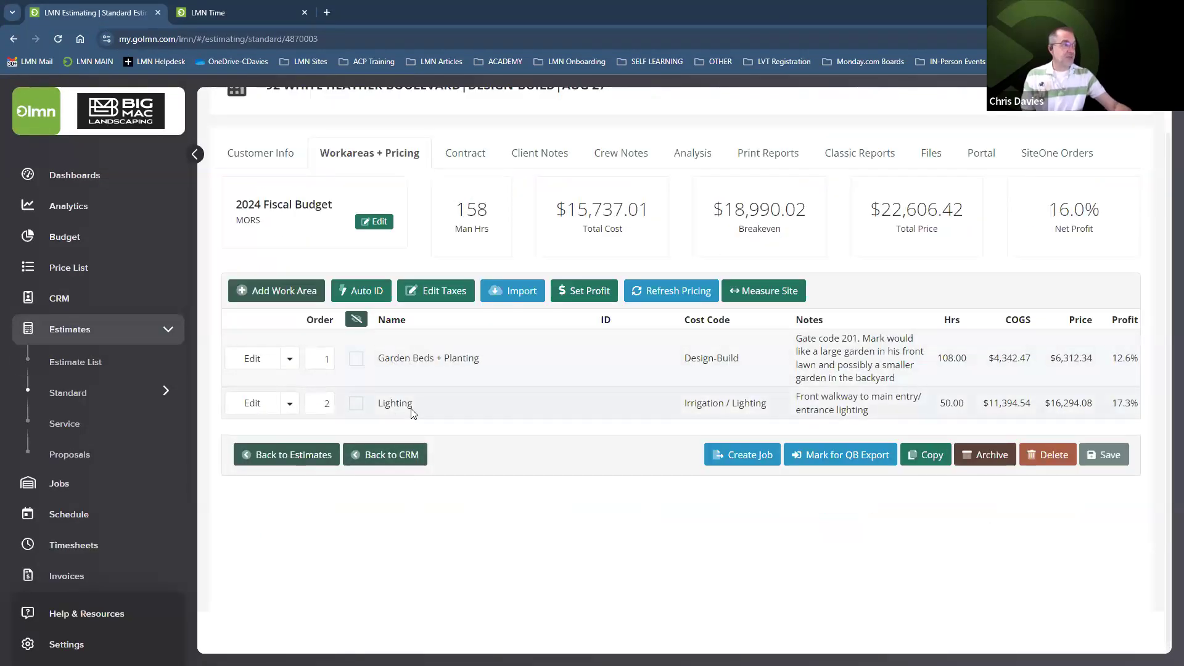
click(238, 10)
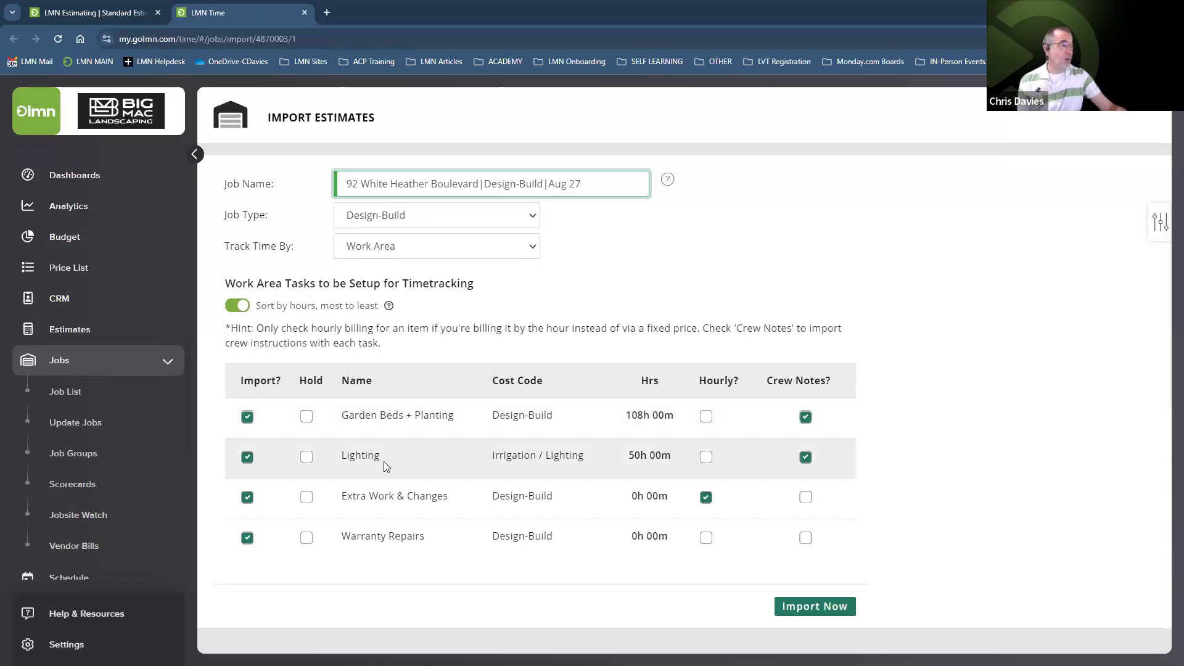
Switch sorting by hours off and back on, and import the estimate as a Design-Build job tracked by work area
click(246, 309)
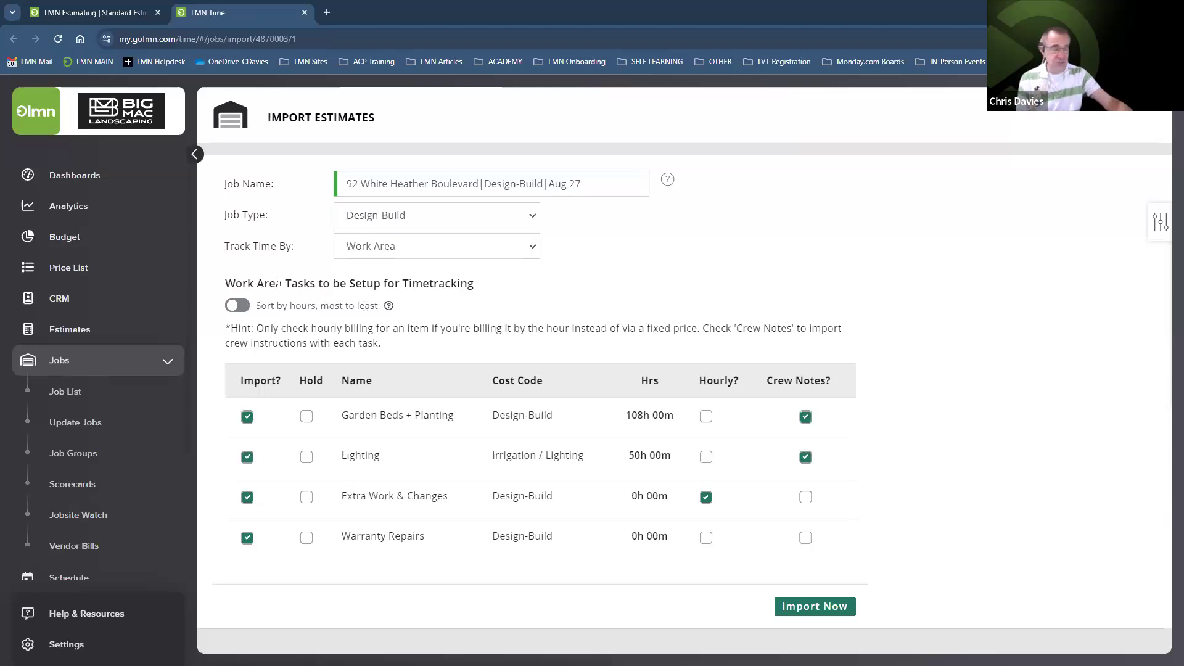
click(235, 306)
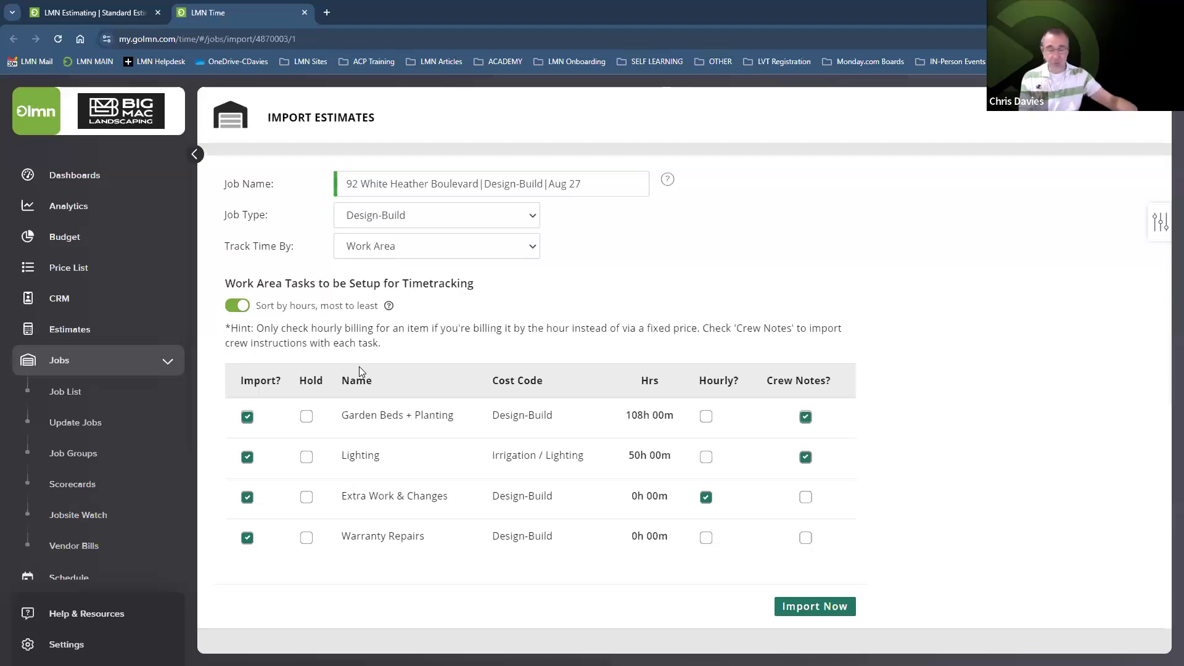
click(818, 607)
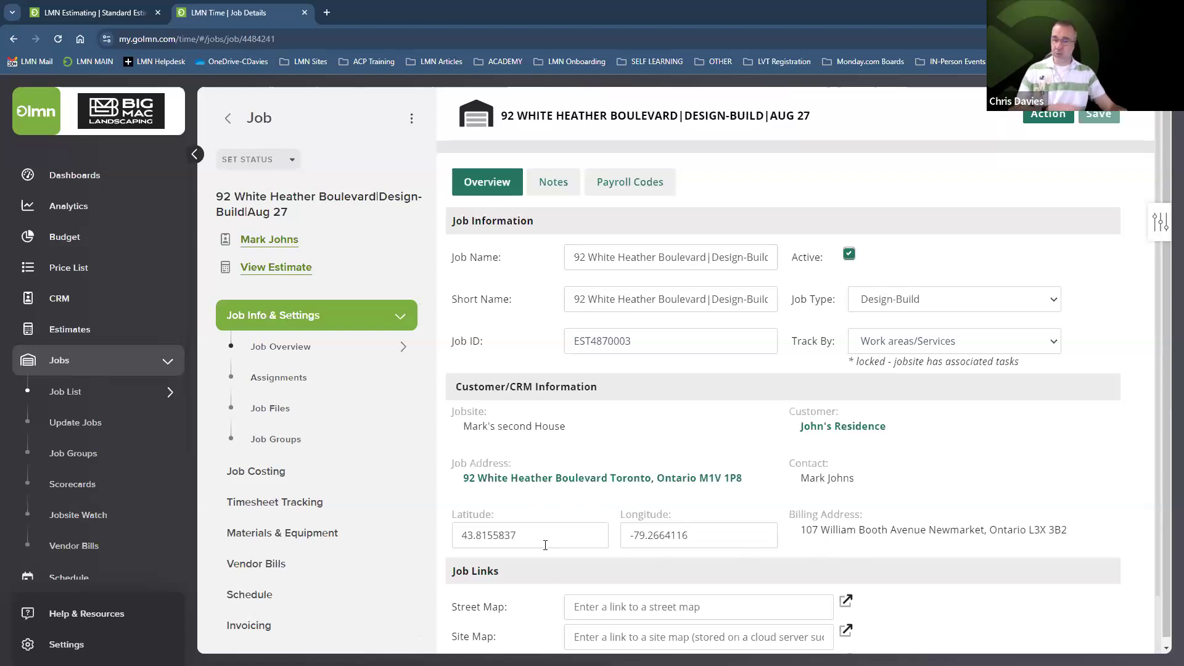
Open the new job's staff assignments and set its estimator to LMN Academy
click(282, 380)
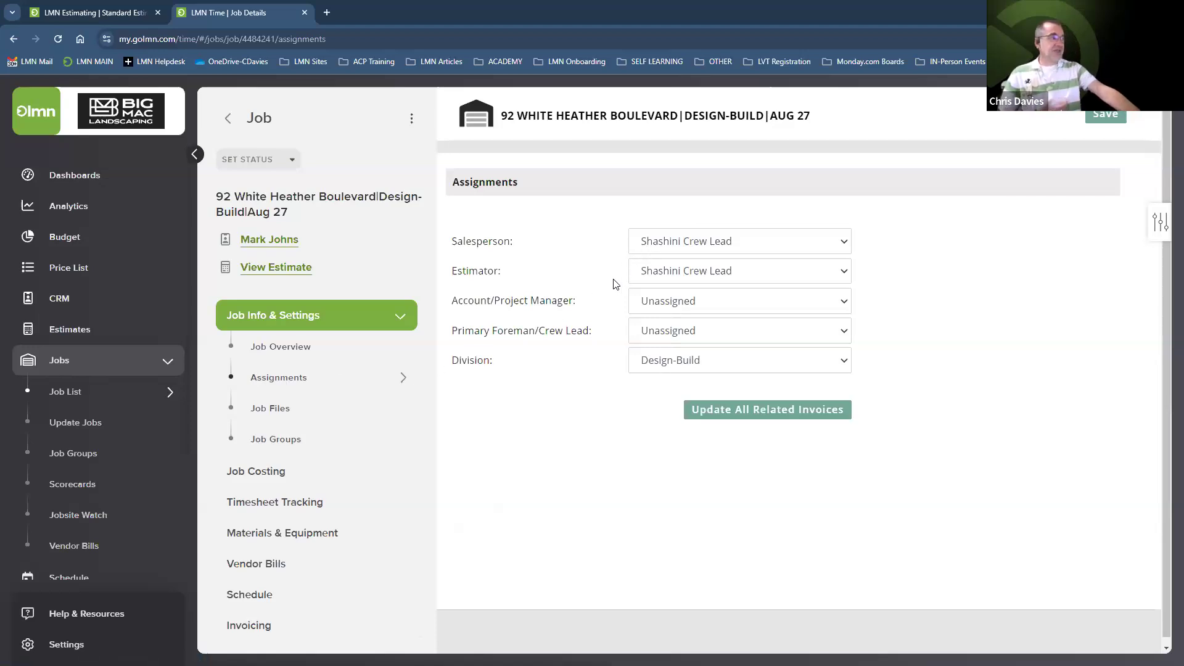
click(685, 275)
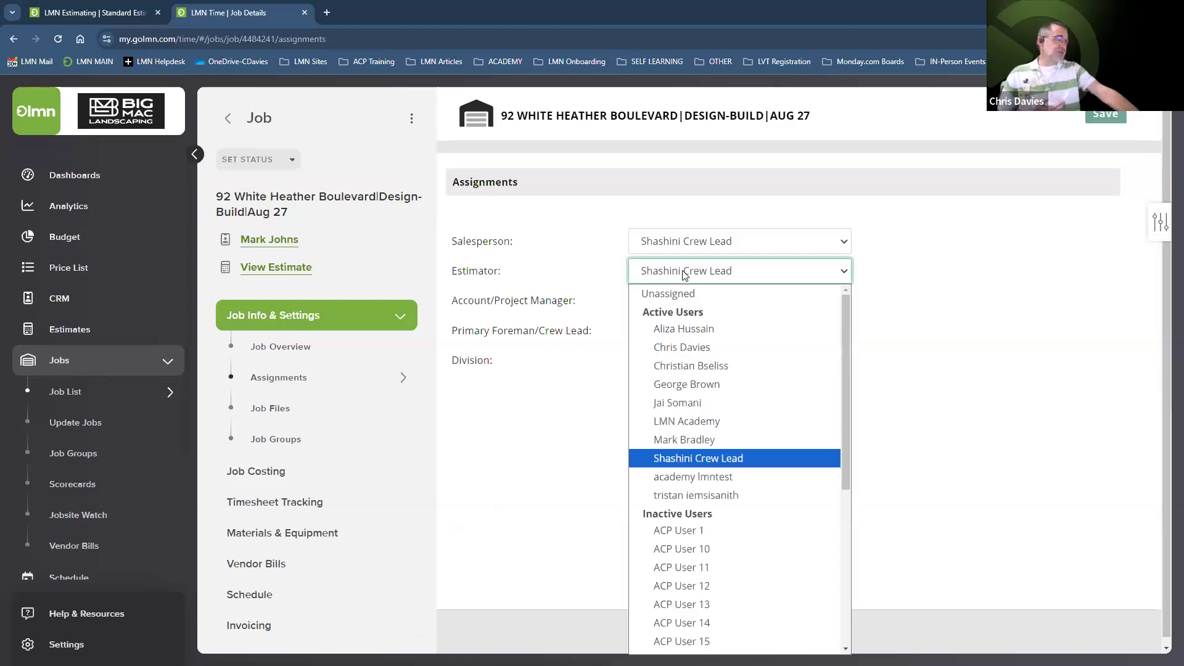
click(689, 424)
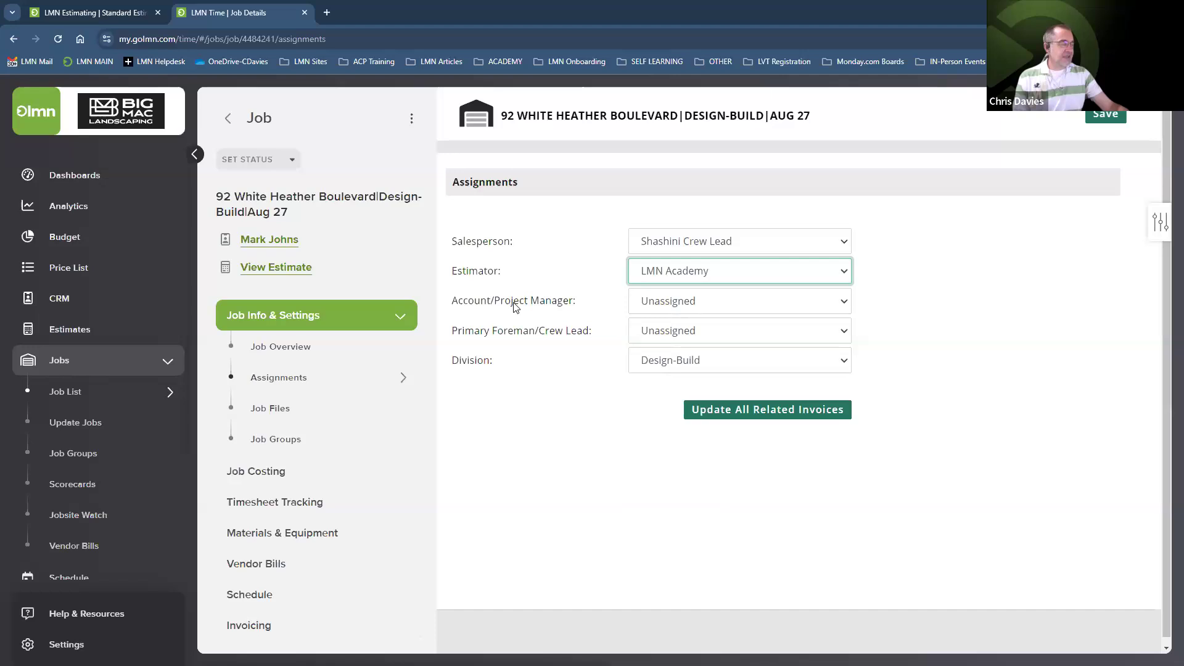
Assign a staff member as the job's account/project manager and update all related invoices with the current assignments
click(679, 302)
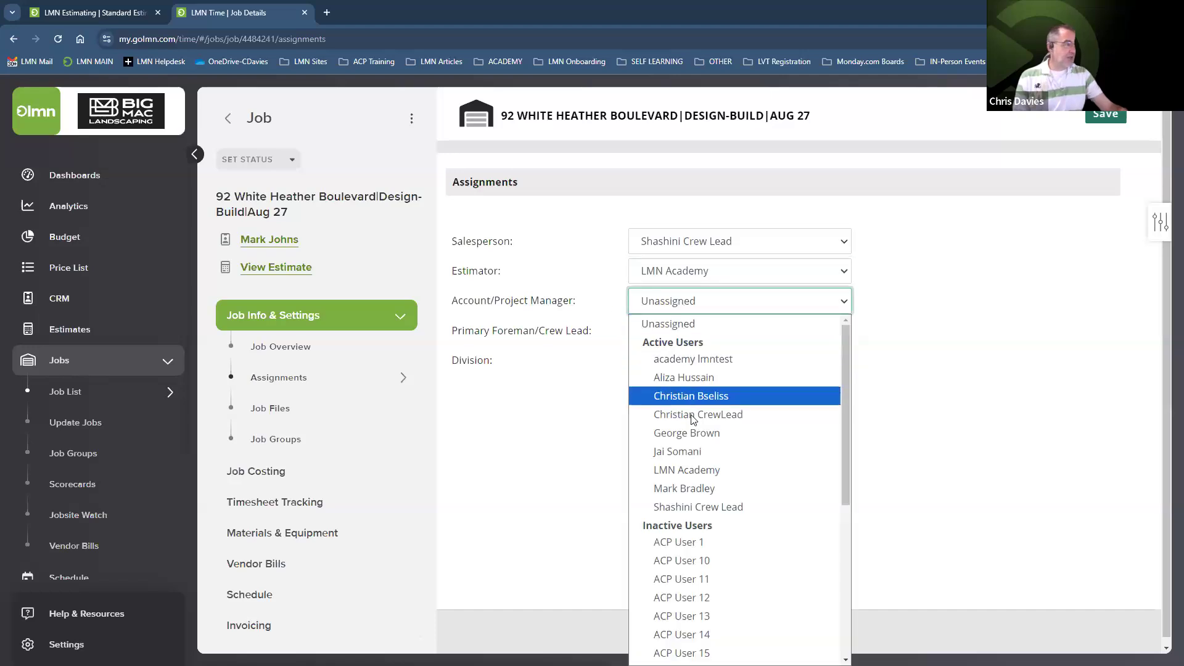
click(690, 437)
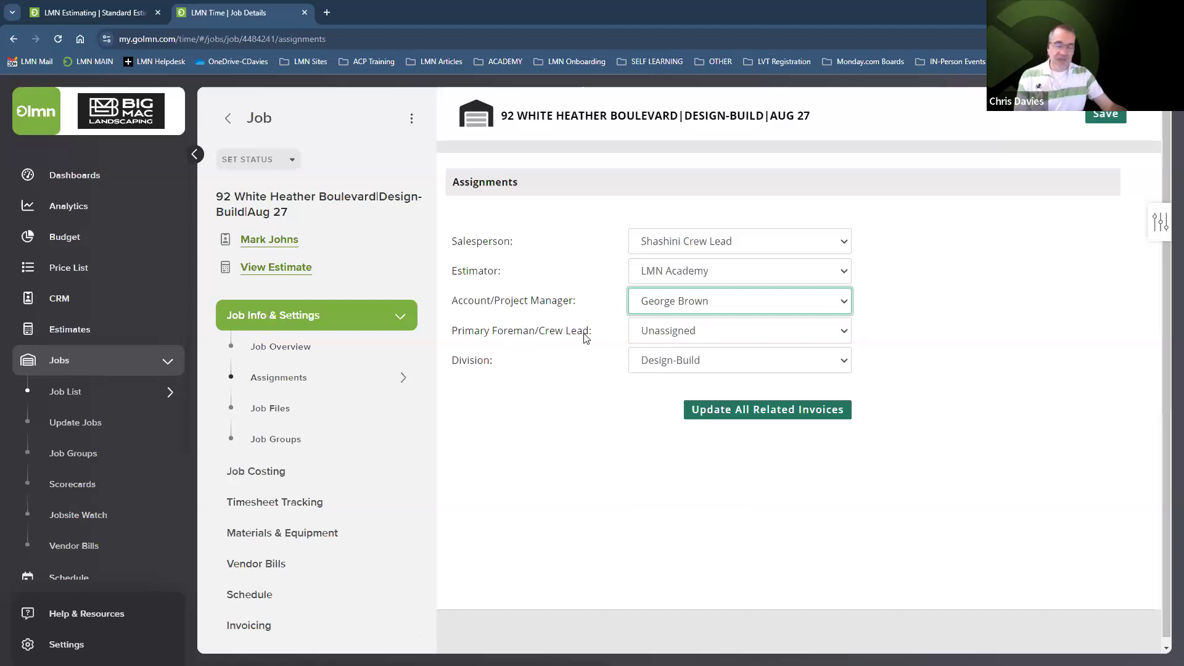
click(703, 333)
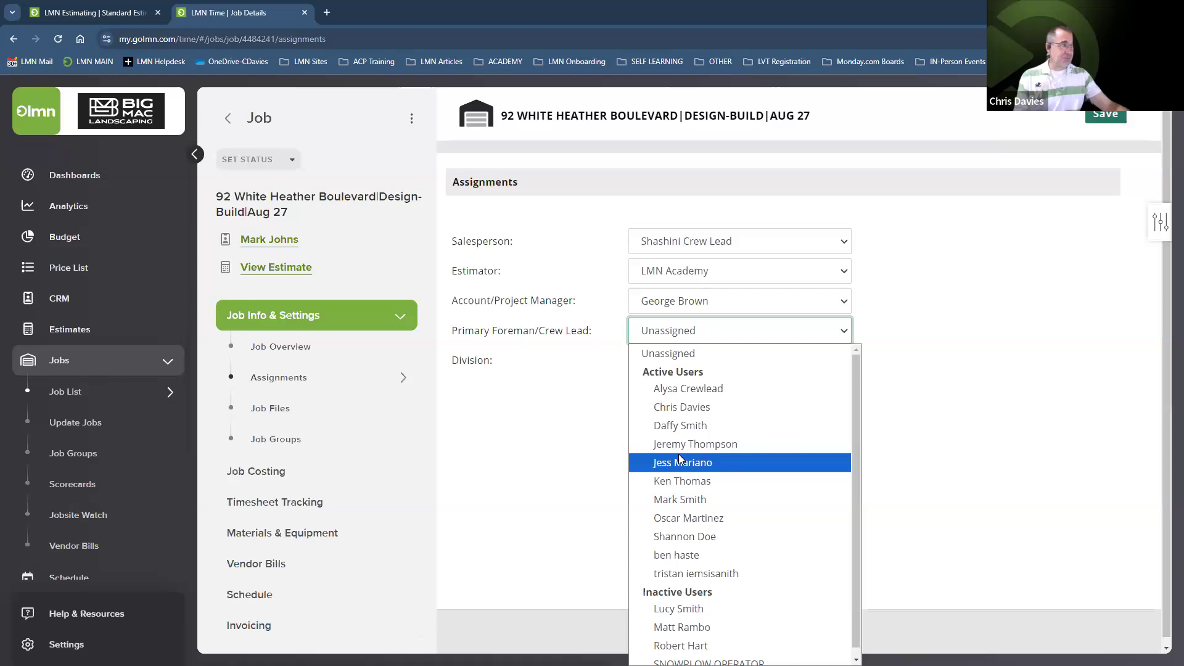
click(514, 434)
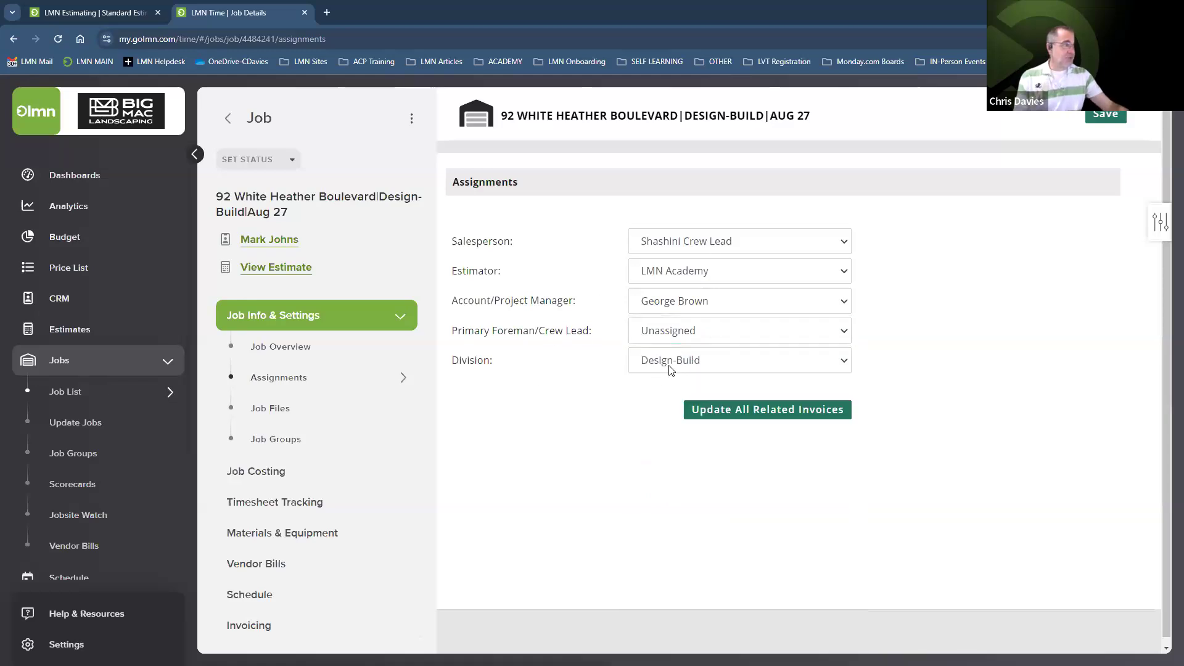
click(771, 409)
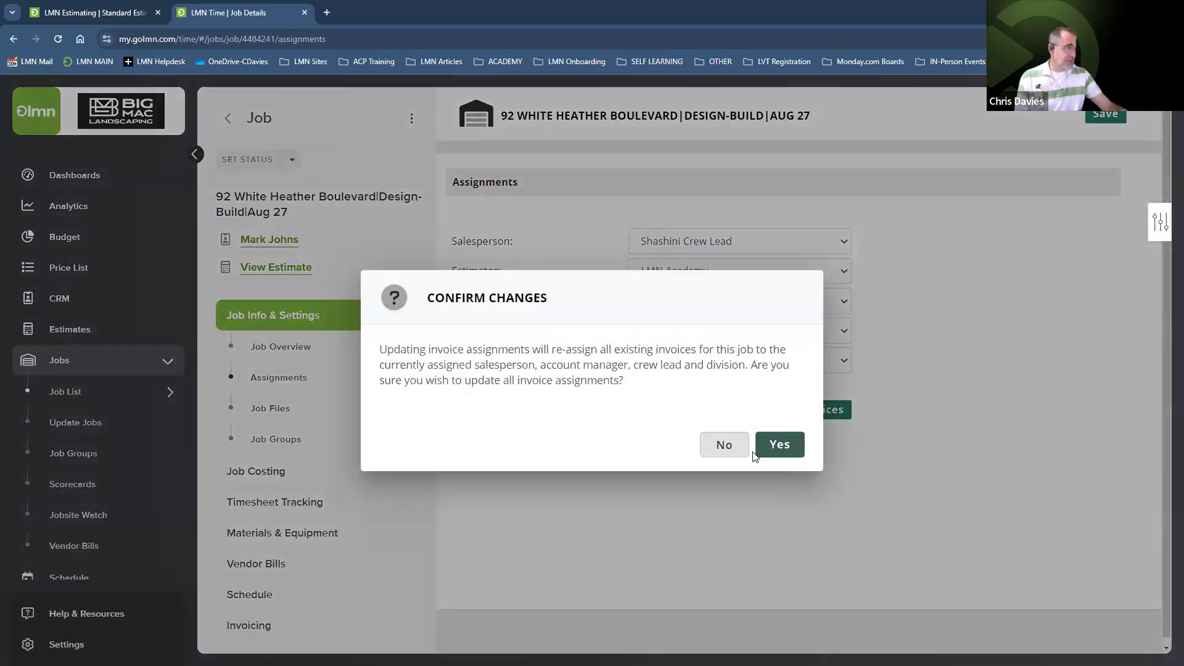
click(777, 447)
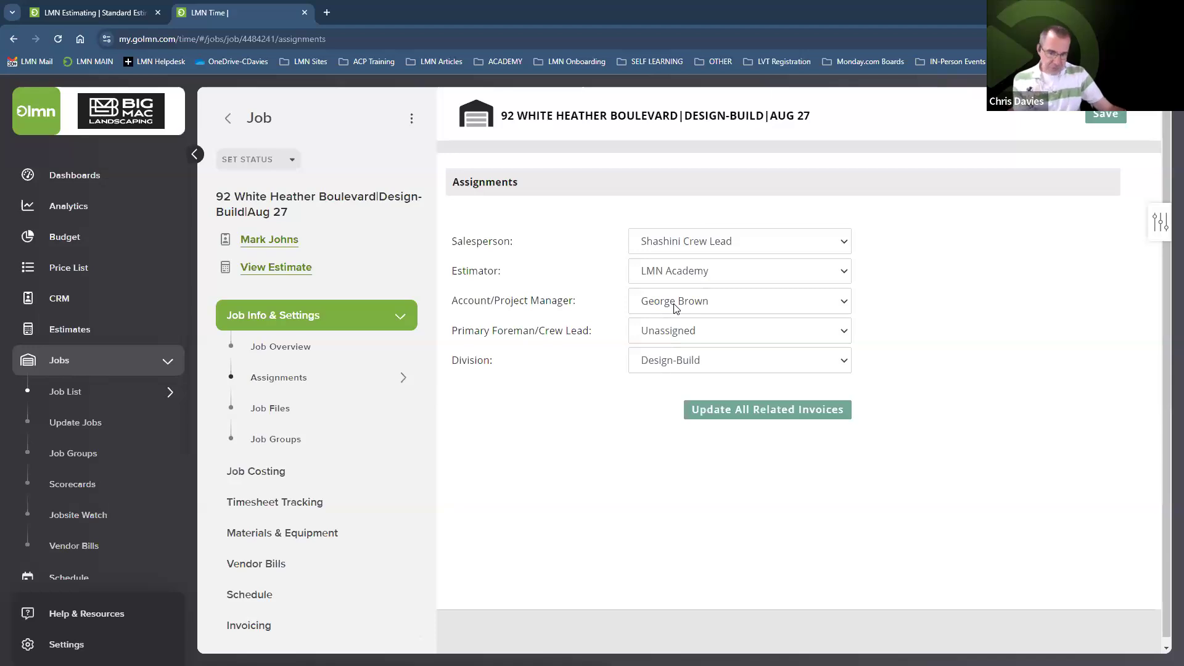
Review the 2024 staff revenue goals for crew leads, account managers and salespeople
click(73, 178)
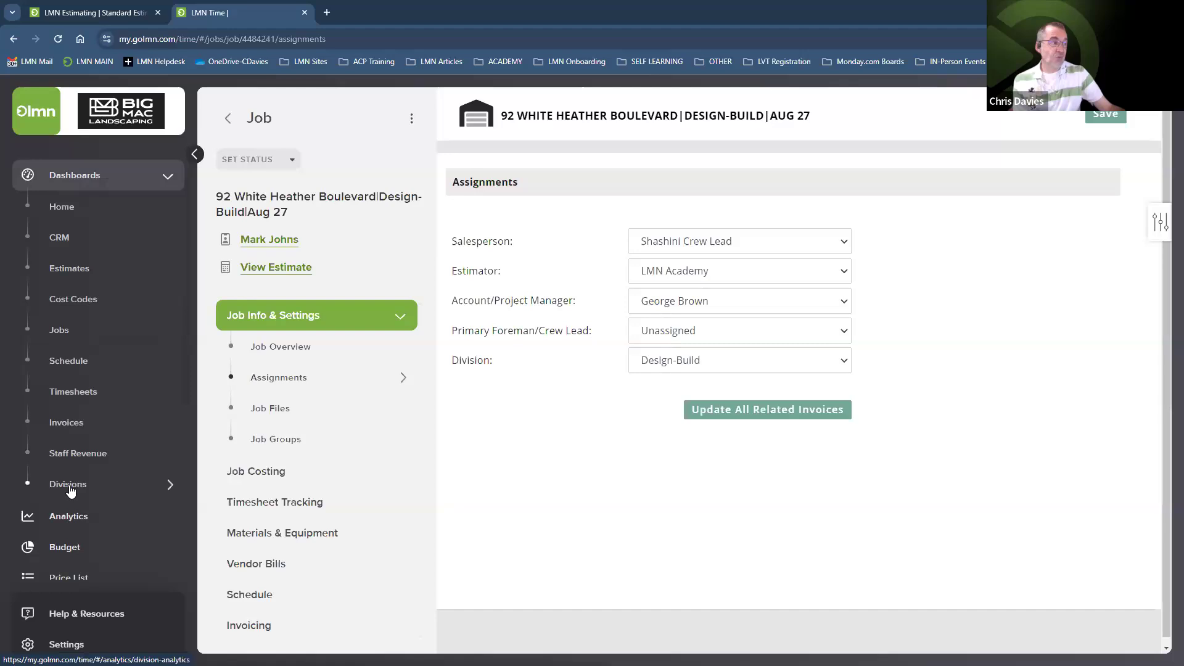
click(68, 458)
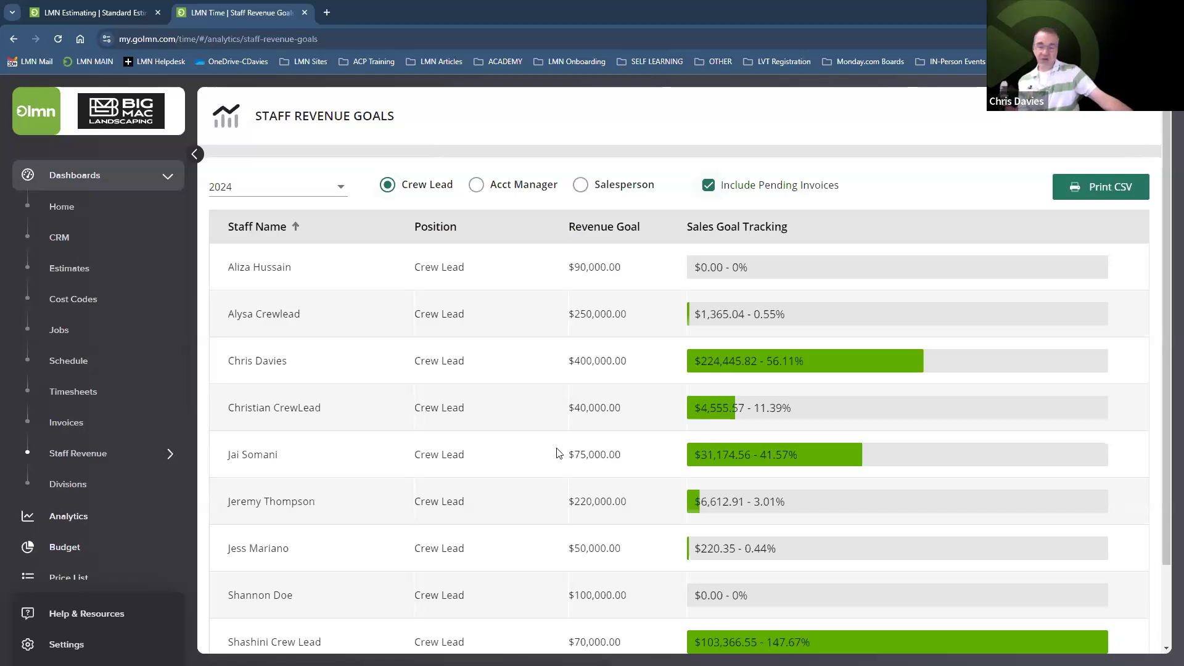
click(579, 187)
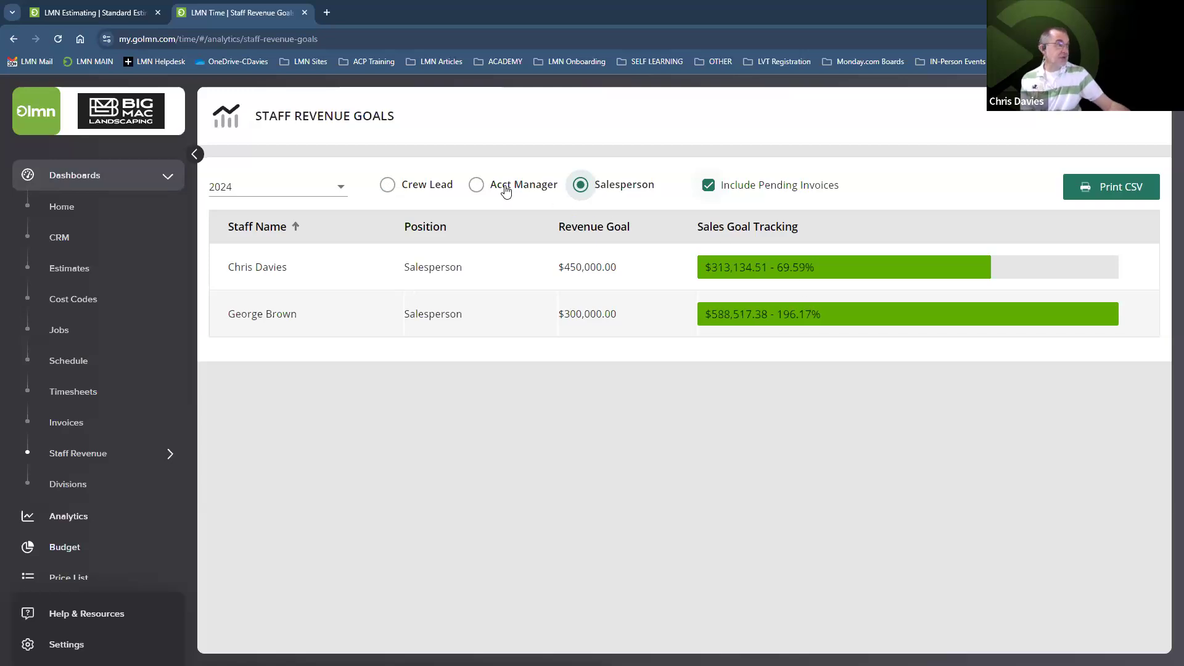
click(476, 186)
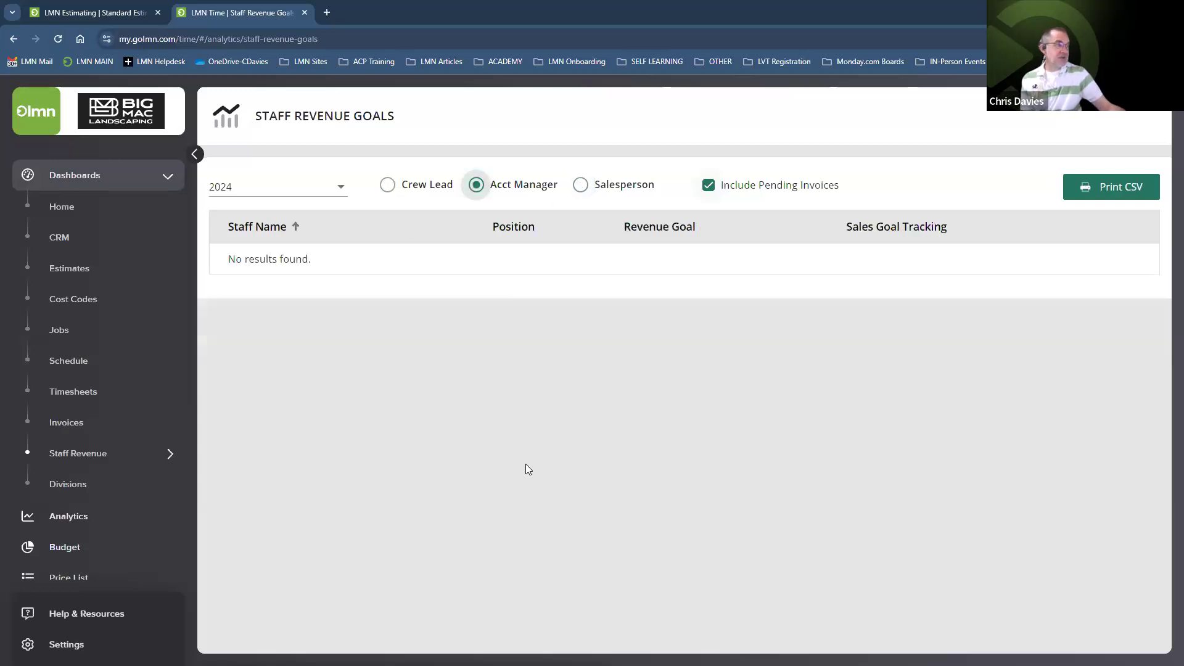
click(387, 185)
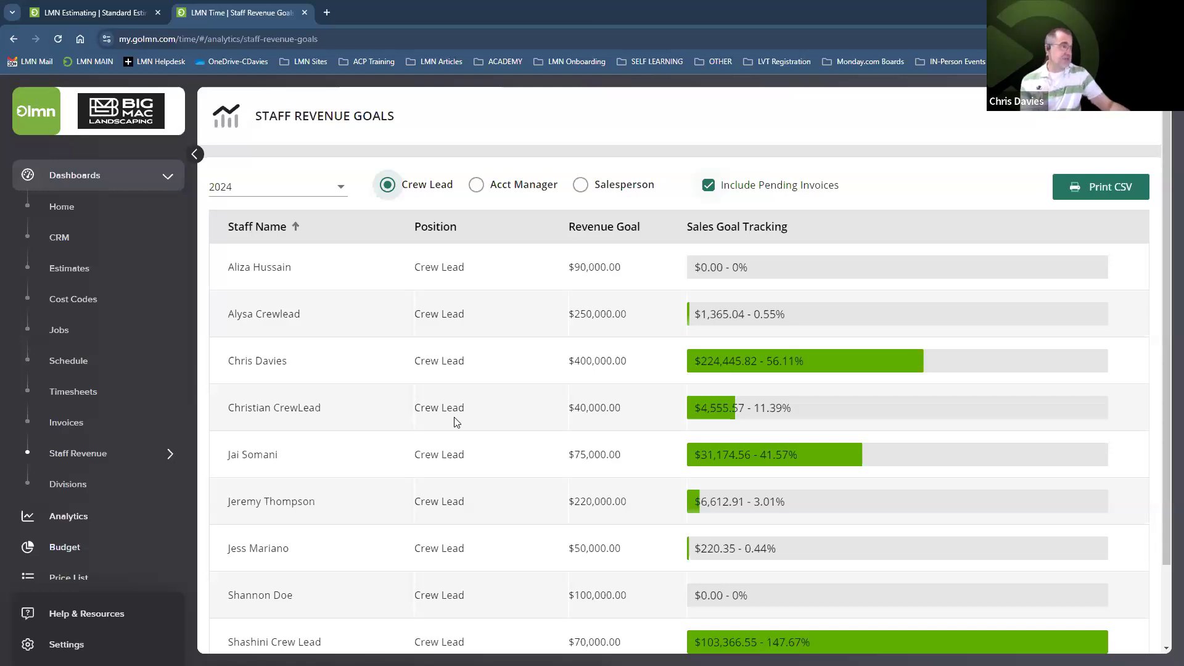
click(581, 186)
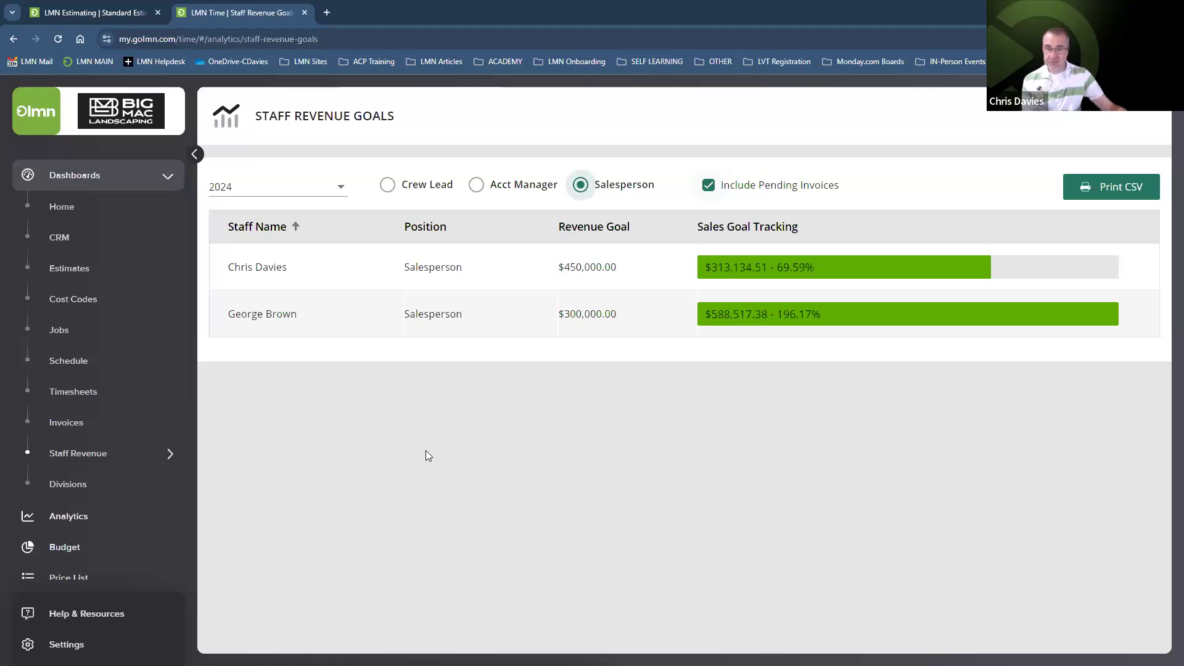
Return to the job list and filter it by status to show only active jobs
click(87, 177)
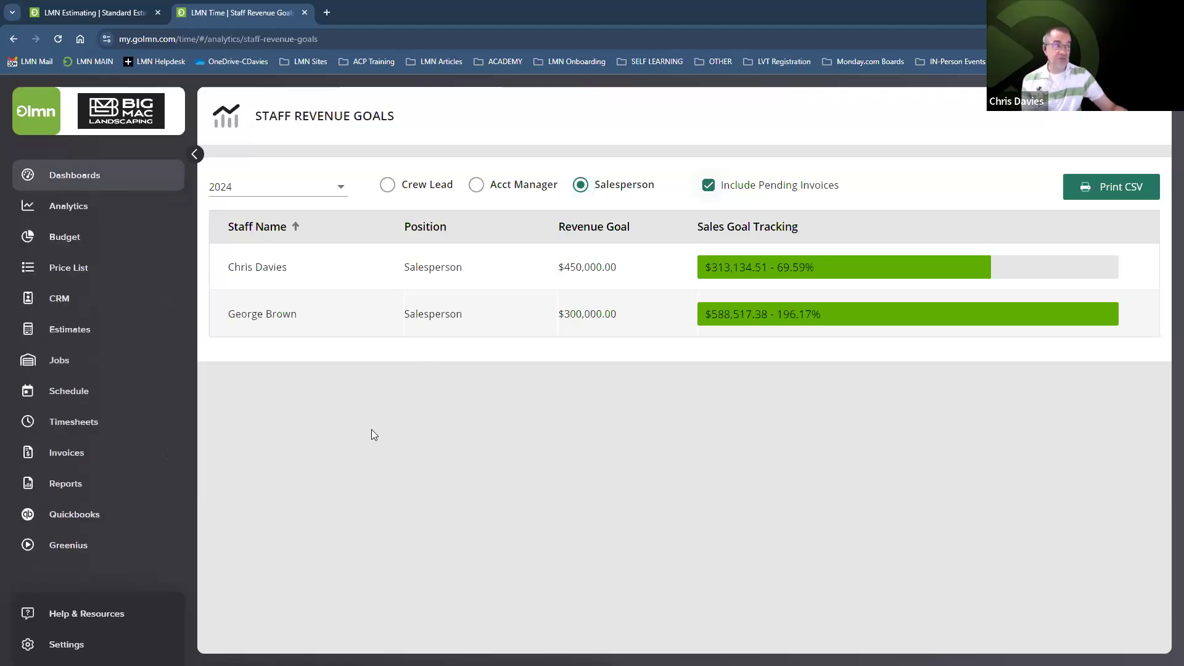
click(59, 363)
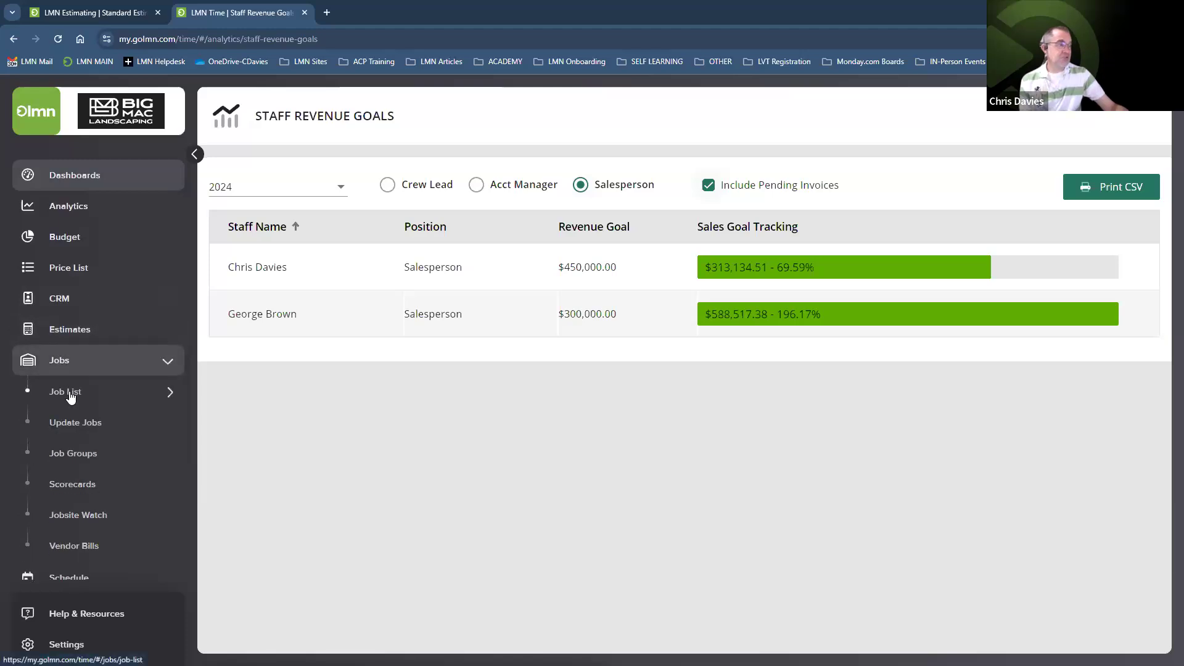
click(69, 391)
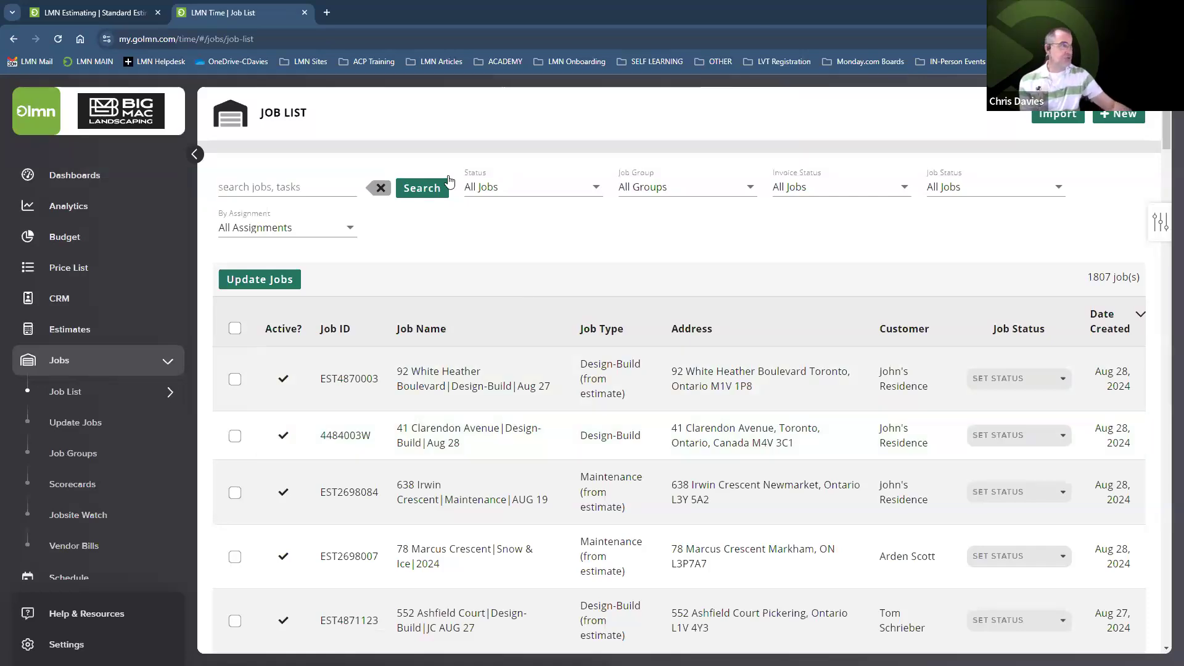
click(507, 189)
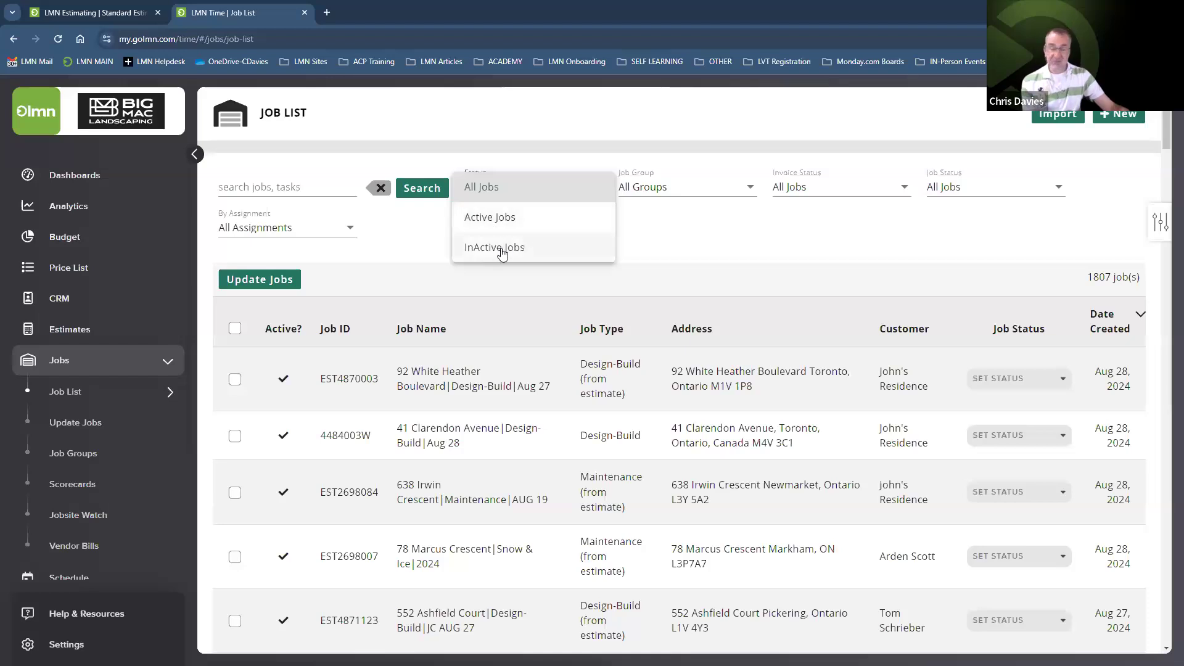
click(494, 217)
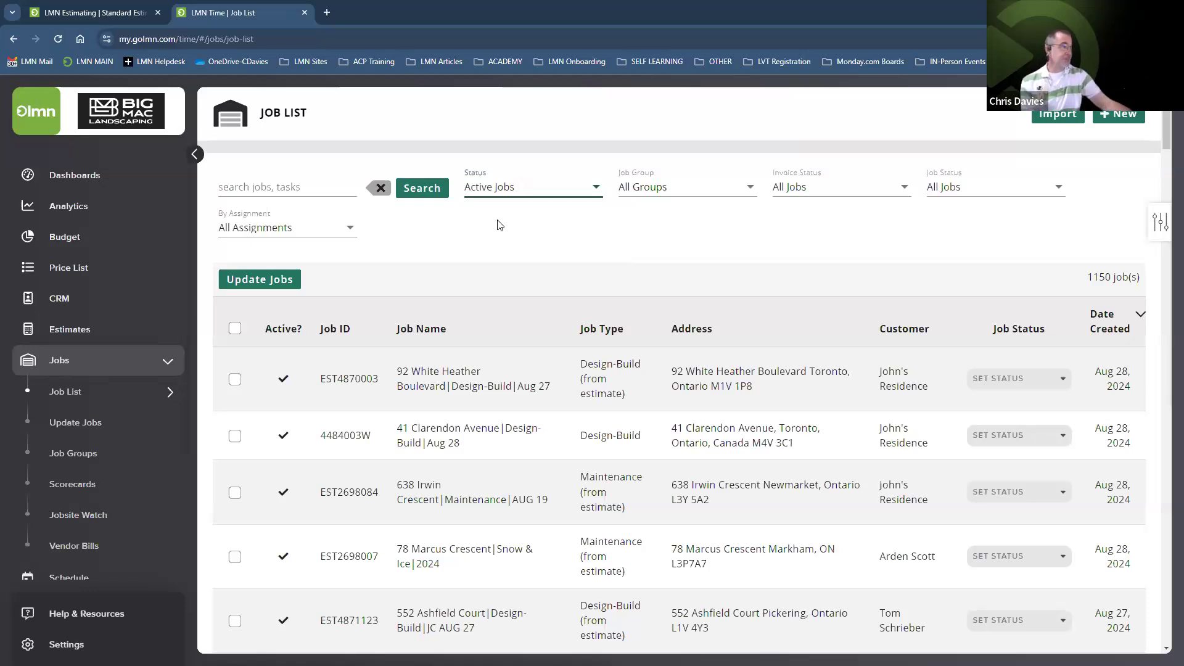
Filter the active jobs to those with no invoicing and look through the list
click(800, 195)
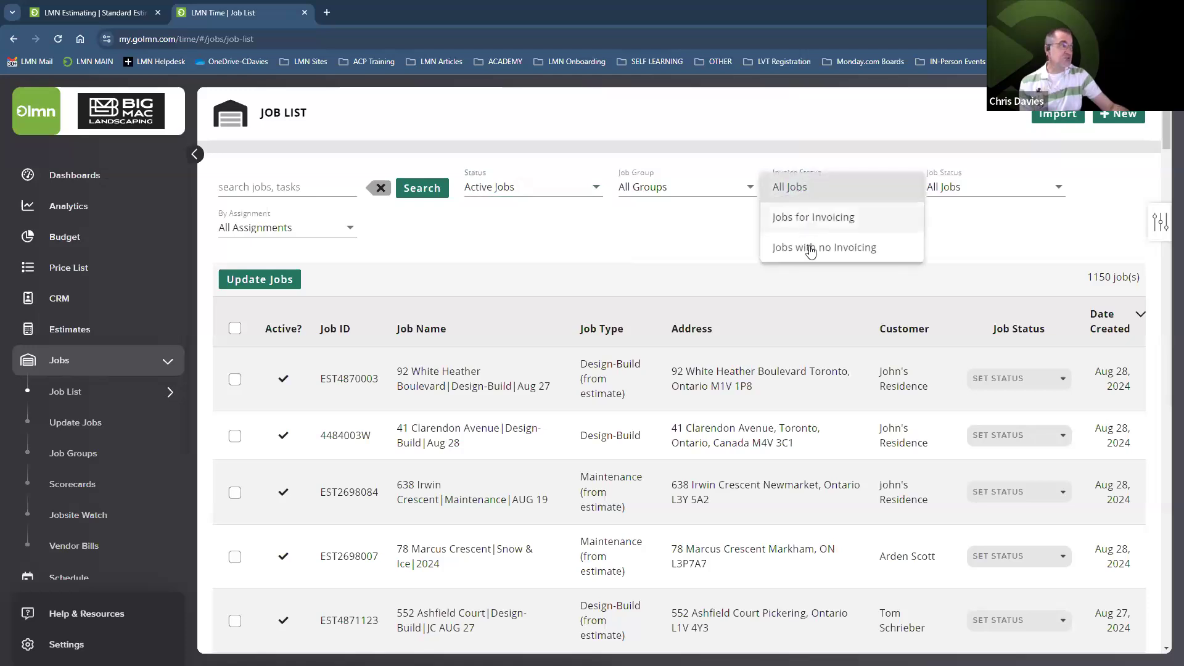
click(812, 253)
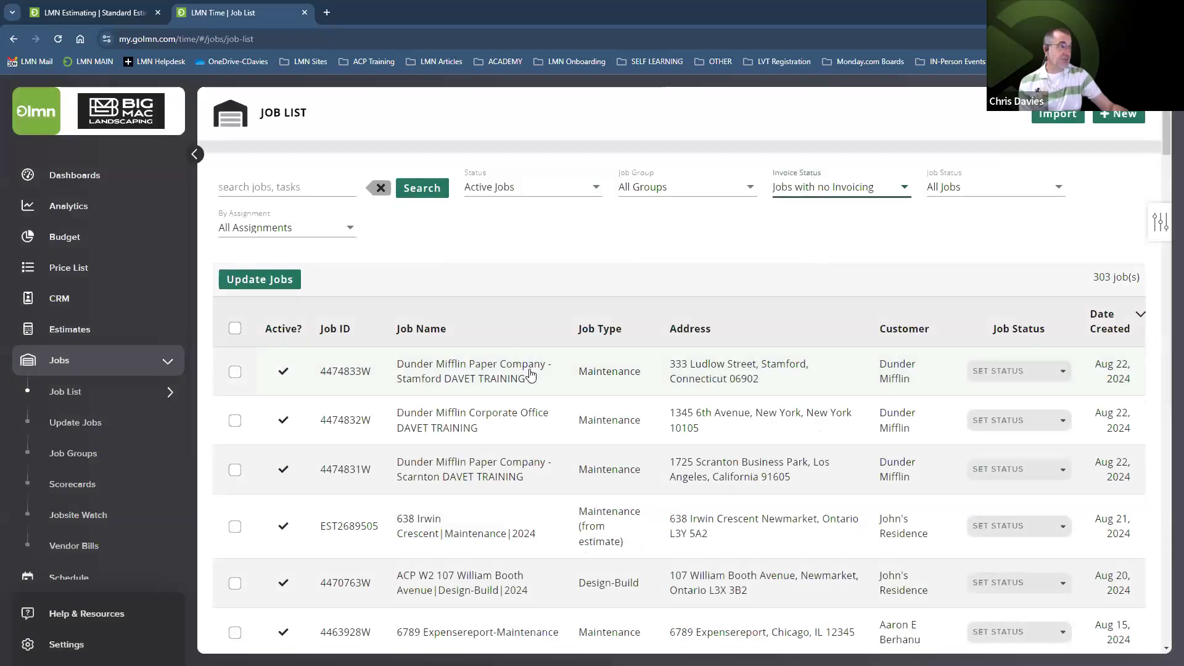
scroll(524, 355, down, 10)
scroll(531, 373, up, 10)
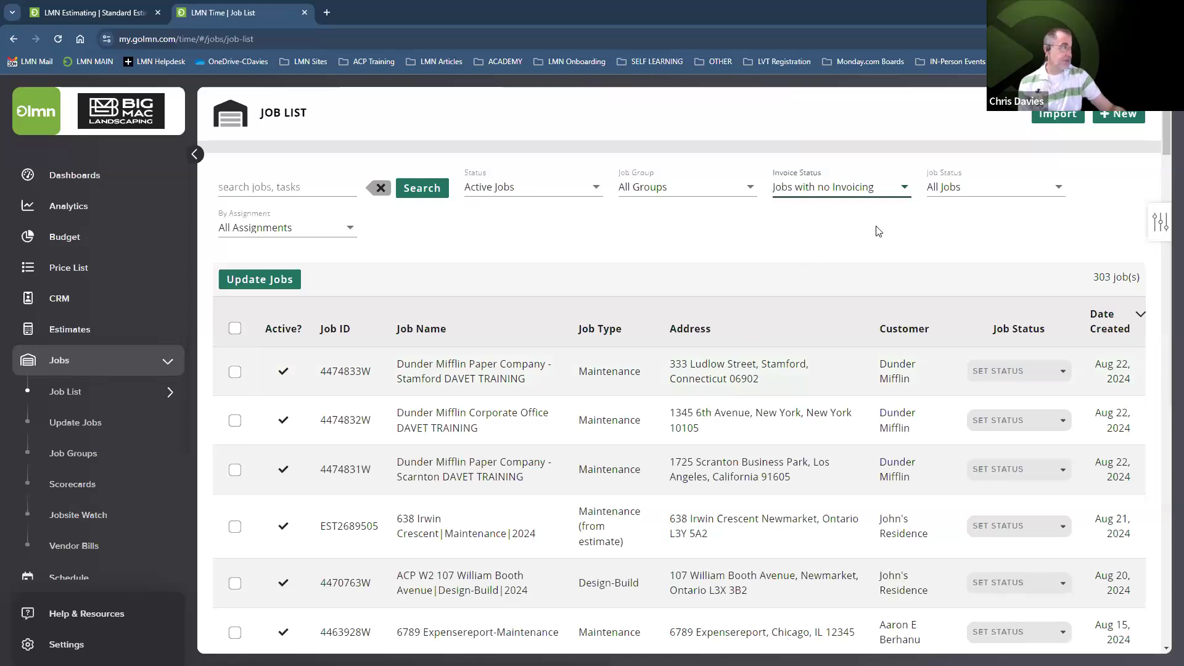
Check which job status and assignment options are available for filtering the job list
click(954, 194)
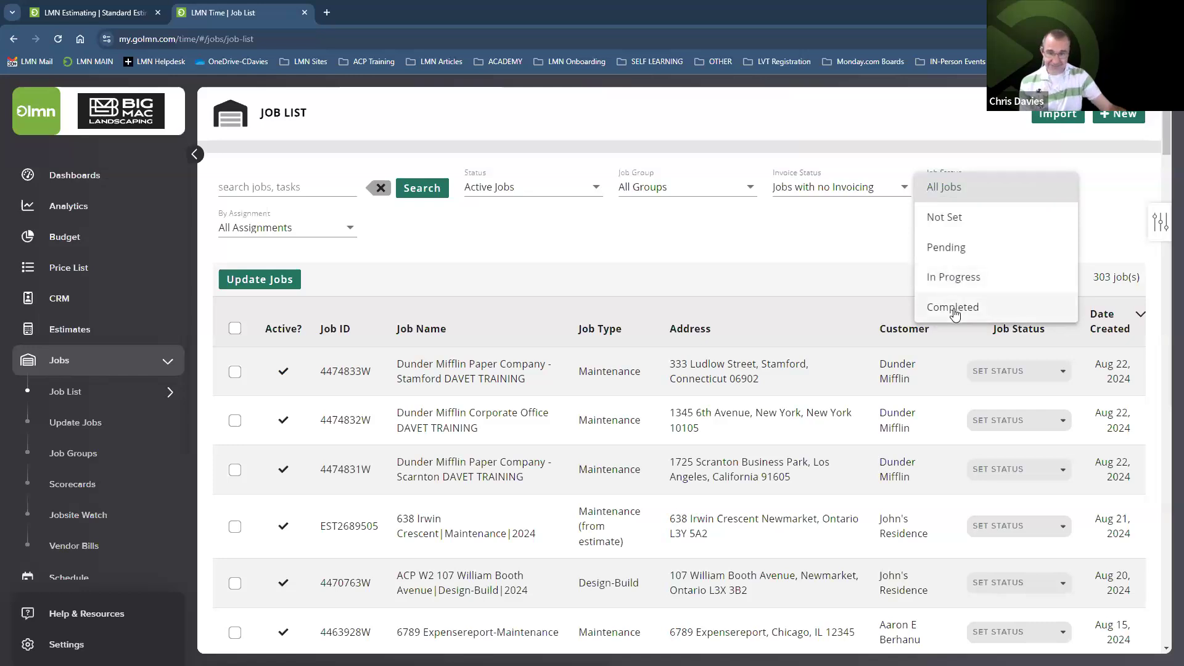
click(819, 249)
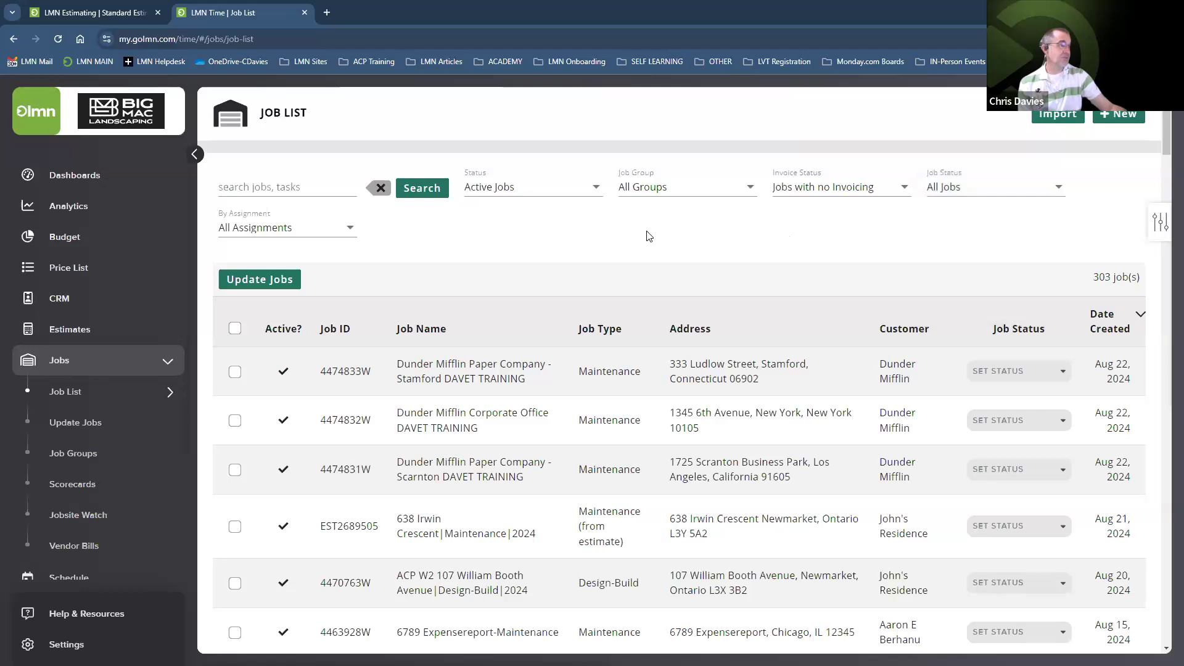
click(352, 230)
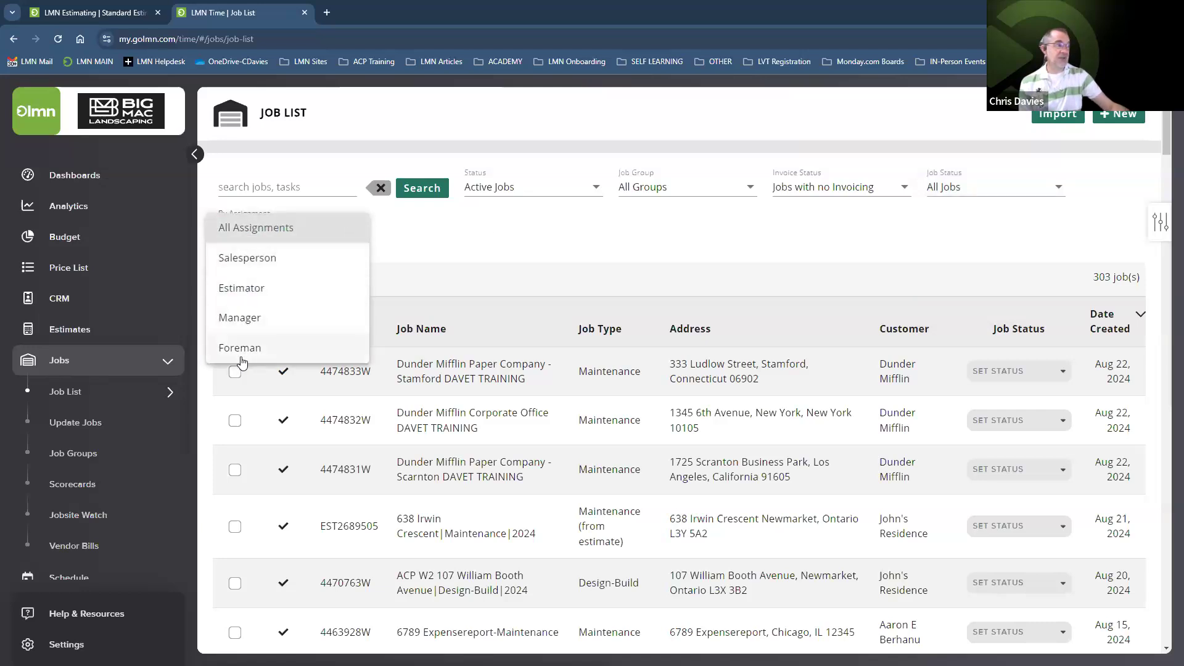
click(701, 245)
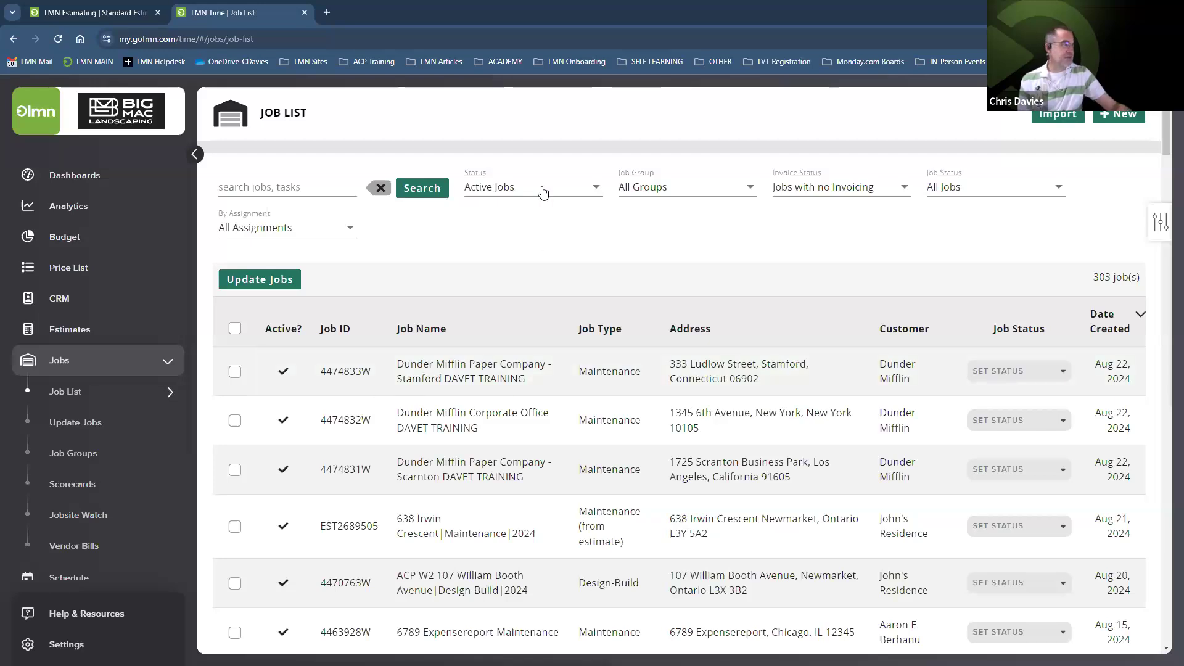
Filter the list to jobs for invoicing and sort it by date created, first oldest to newest and finally newest first
click(809, 190)
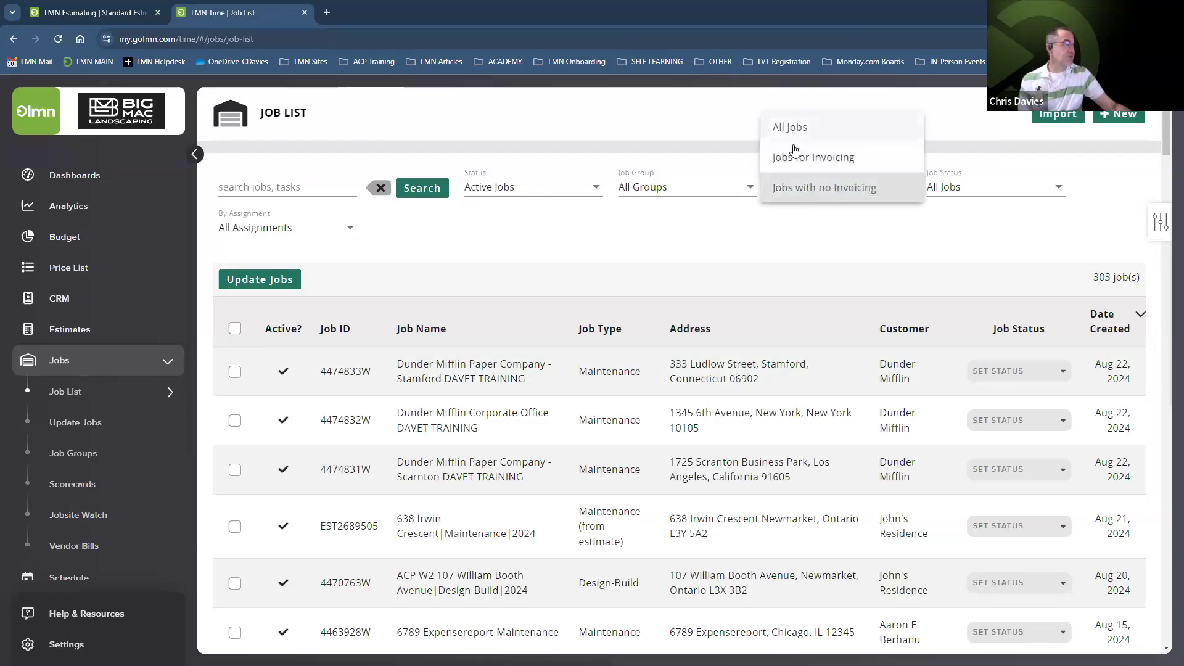
click(798, 157)
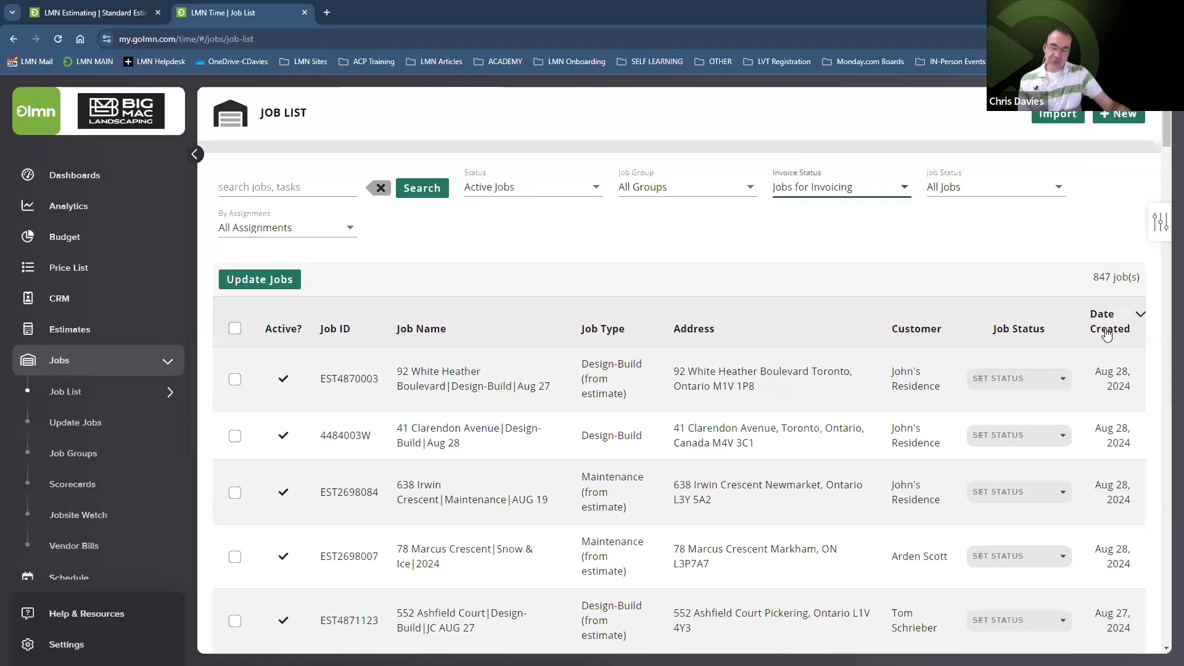
click(1115, 329)
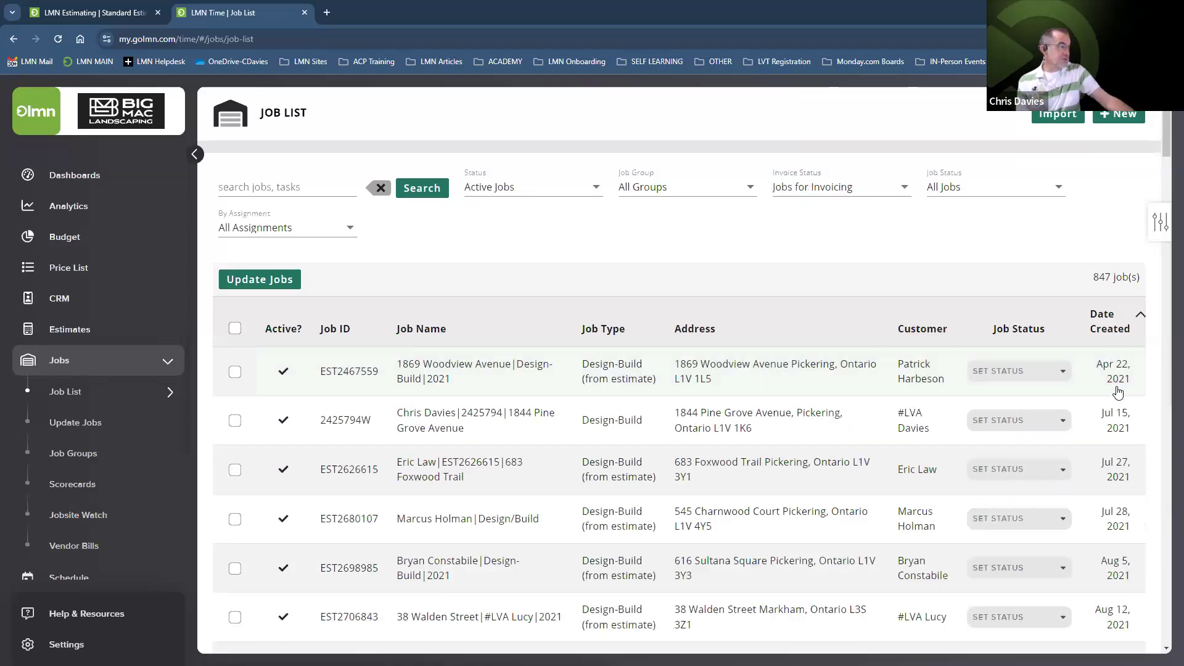
click(1103, 329)
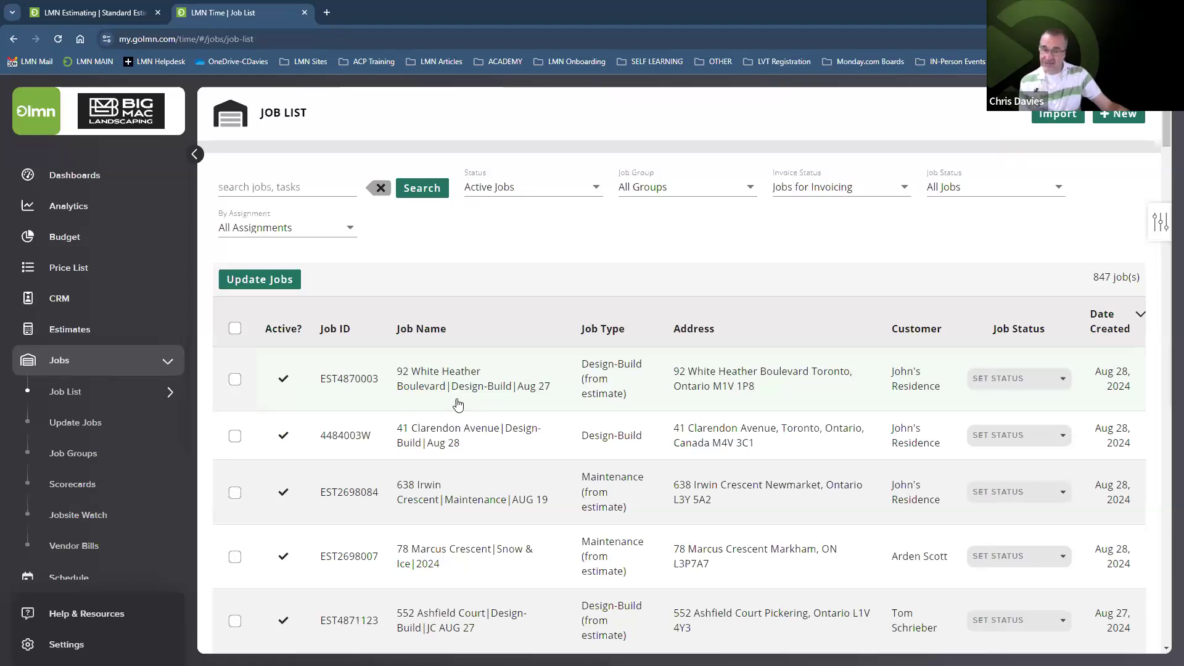
Open the newest Aug 27 Design-Build job and link the Blueprint file from CRM, showing files for this jobsite only
click(422, 382)
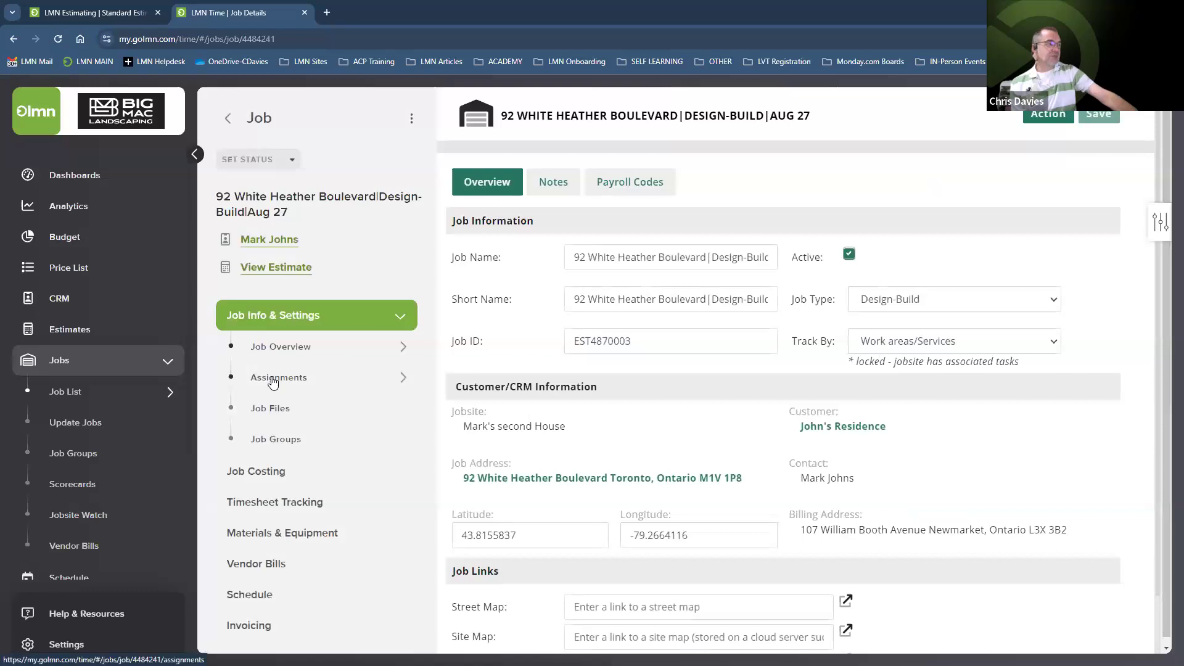
click(268, 413)
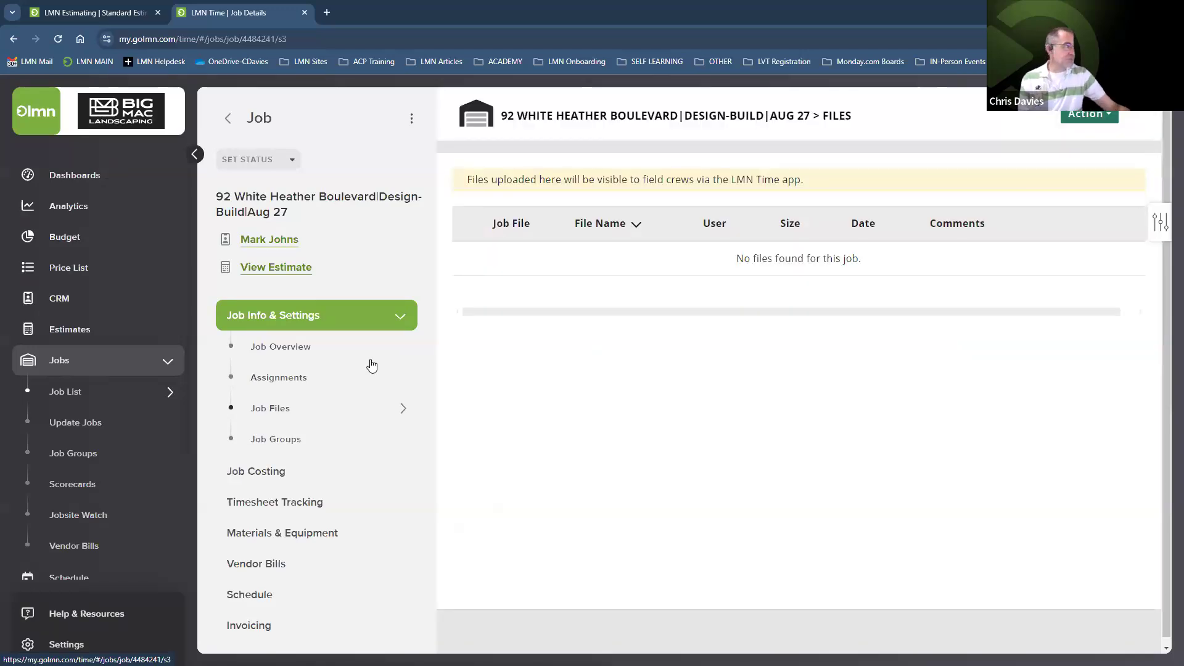
click(1082, 122)
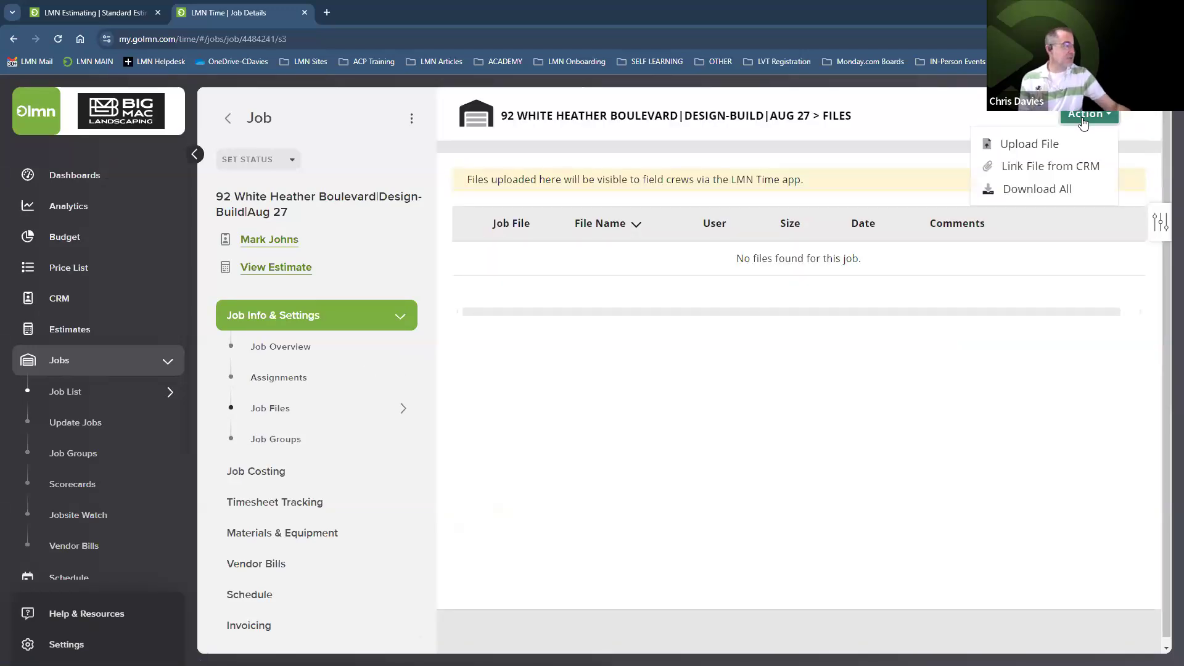
click(1039, 167)
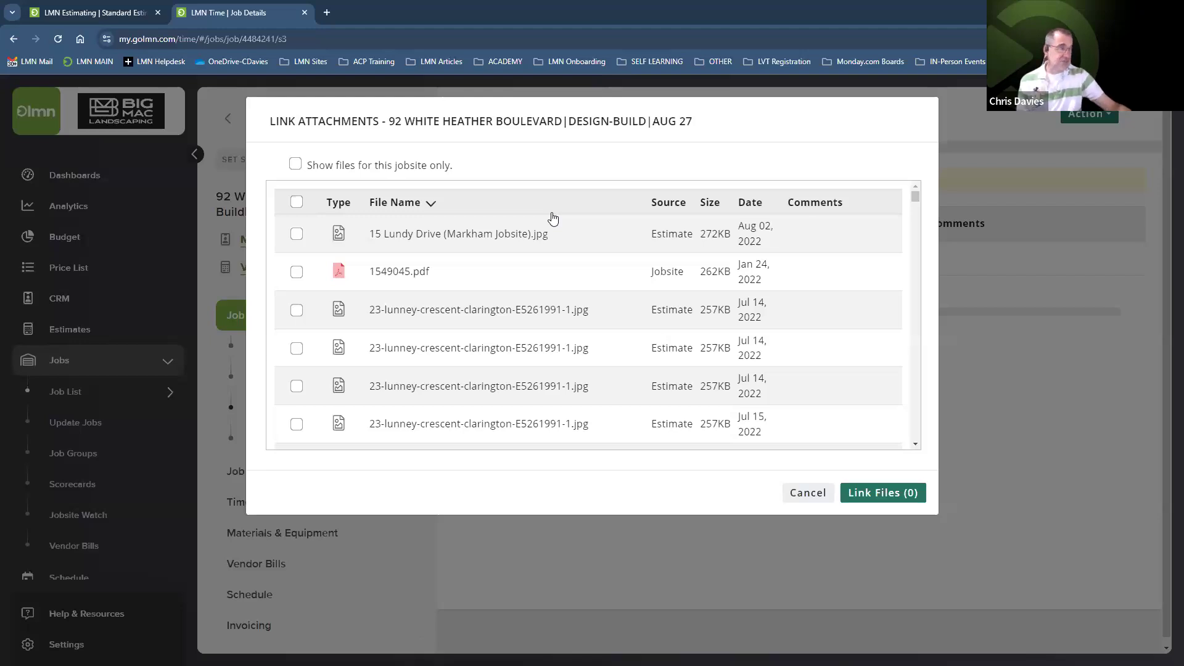
click(296, 166)
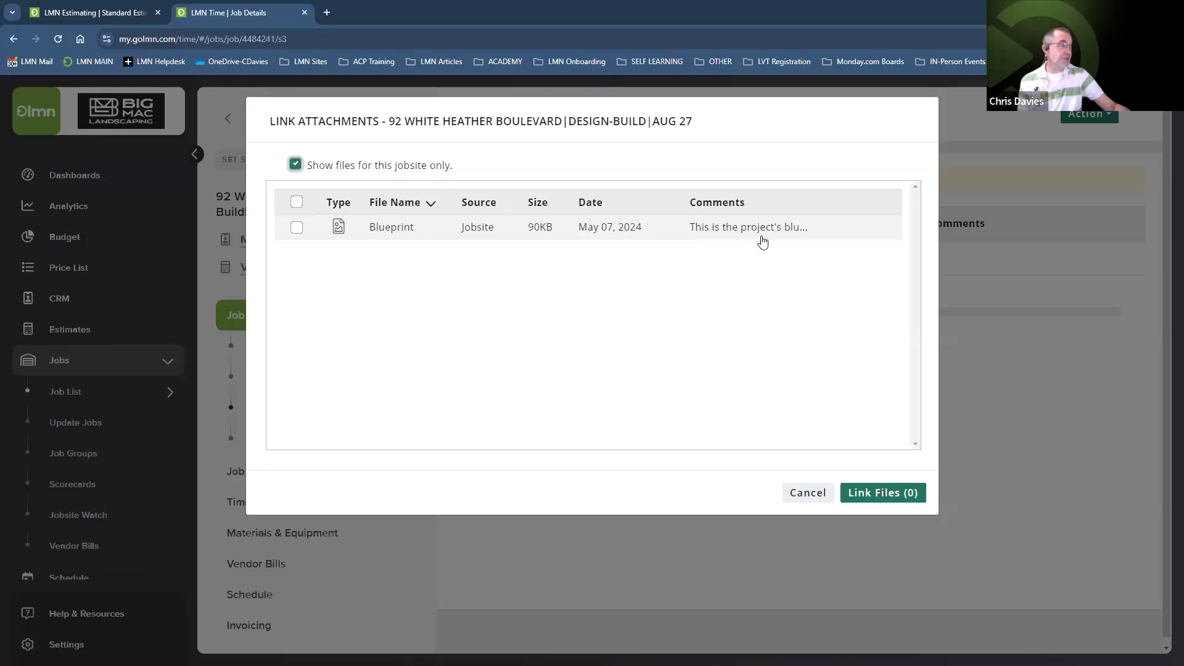
click(297, 229)
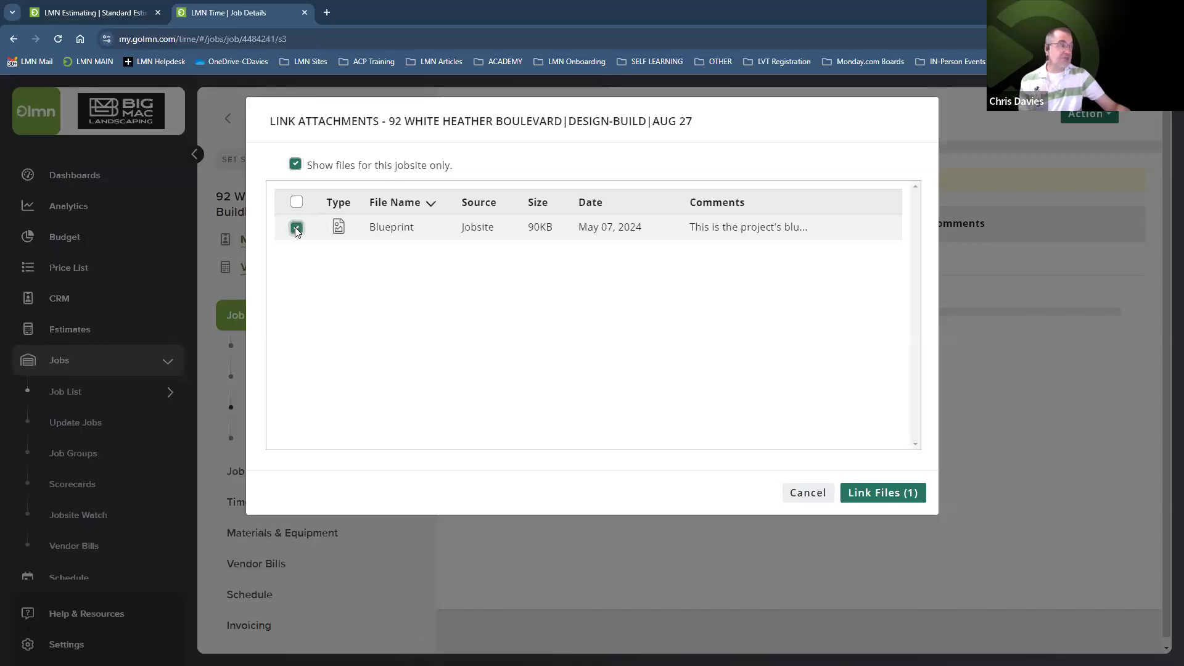
click(868, 494)
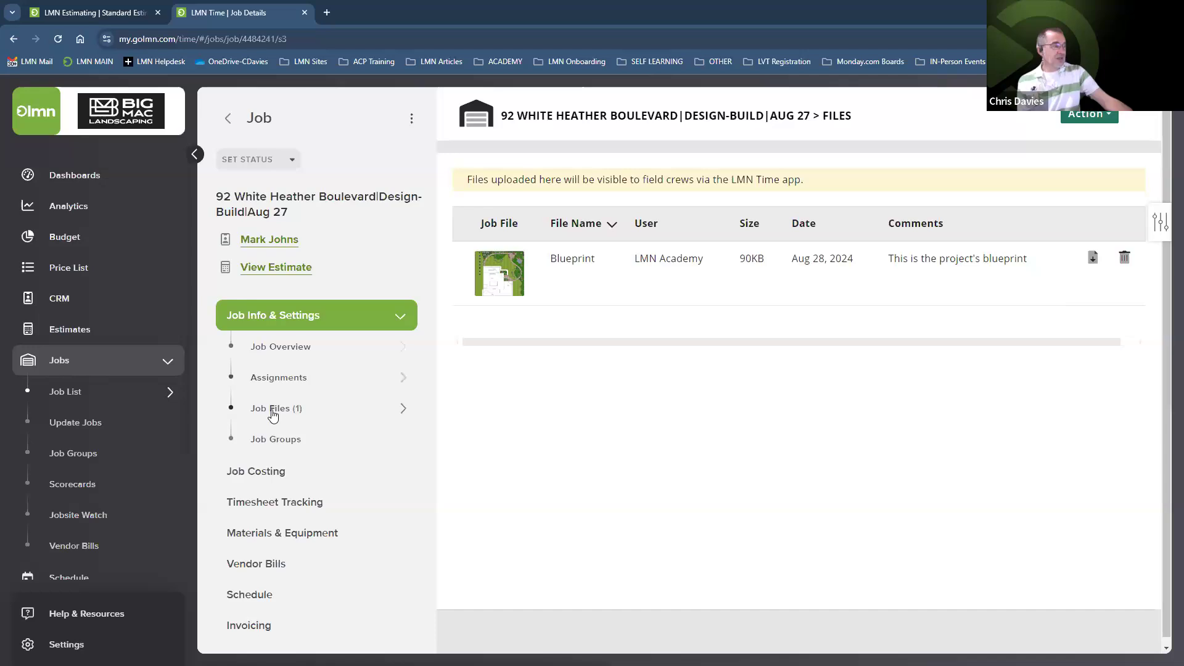
Add the job to the DB route group and acknowledge the route-order notice
click(275, 439)
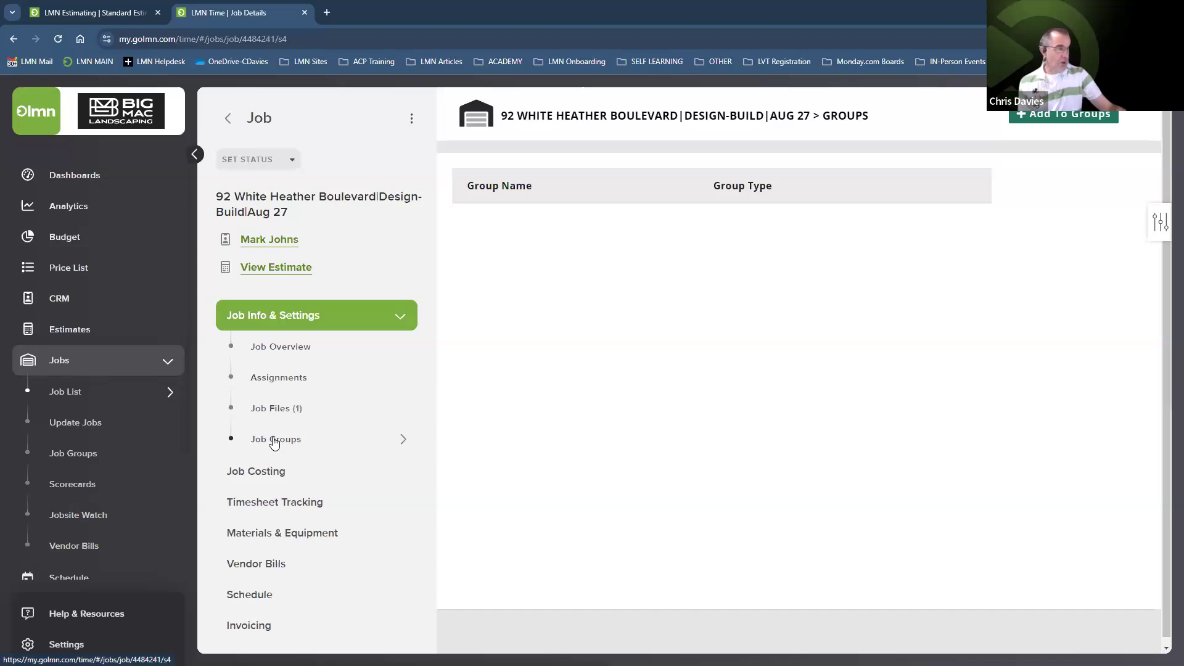
click(1042, 116)
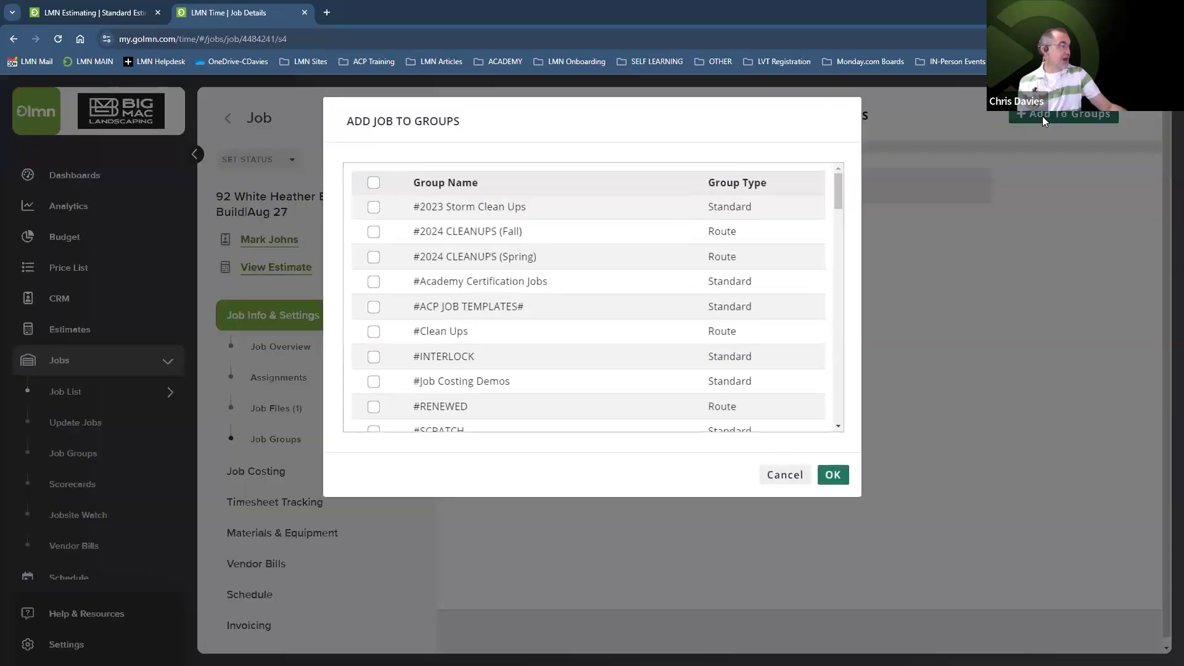
scroll(487, 297, down, 3)
scroll(488, 299, down, 6)
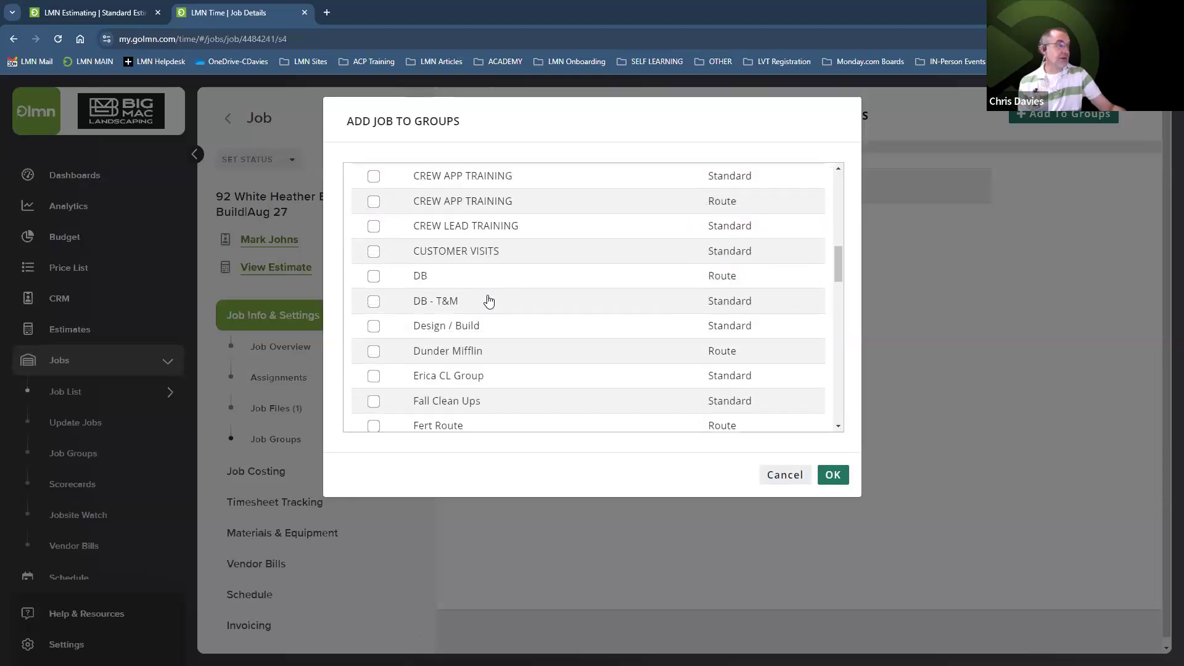
click(372, 277)
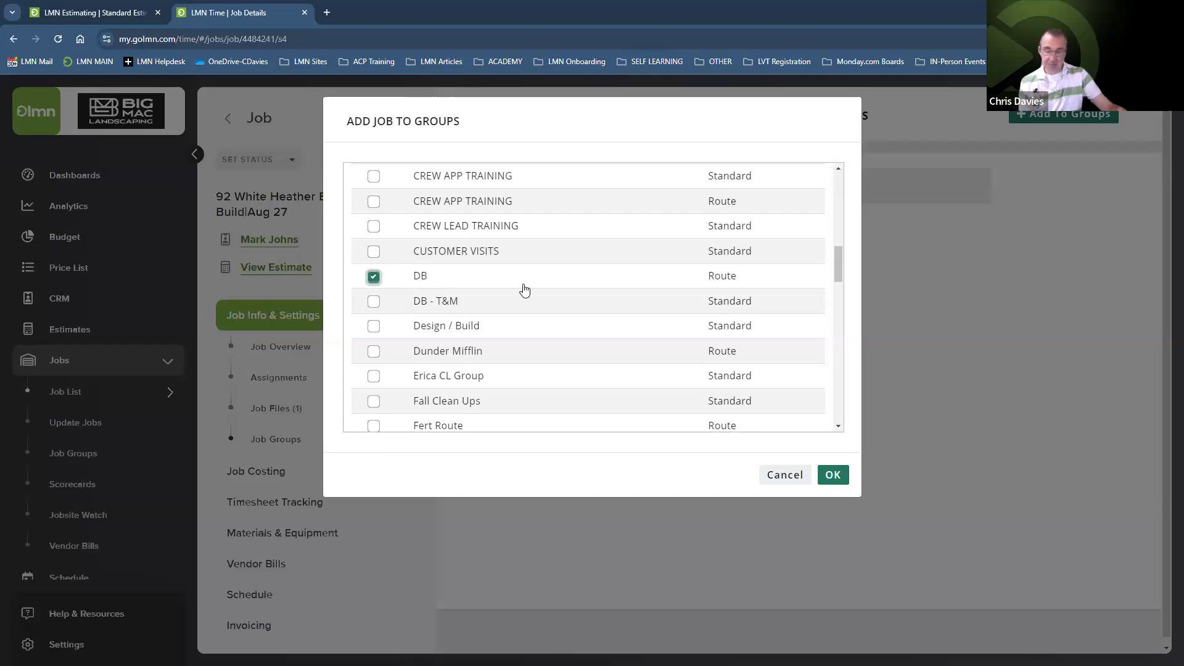
scroll(540, 290, down, 3)
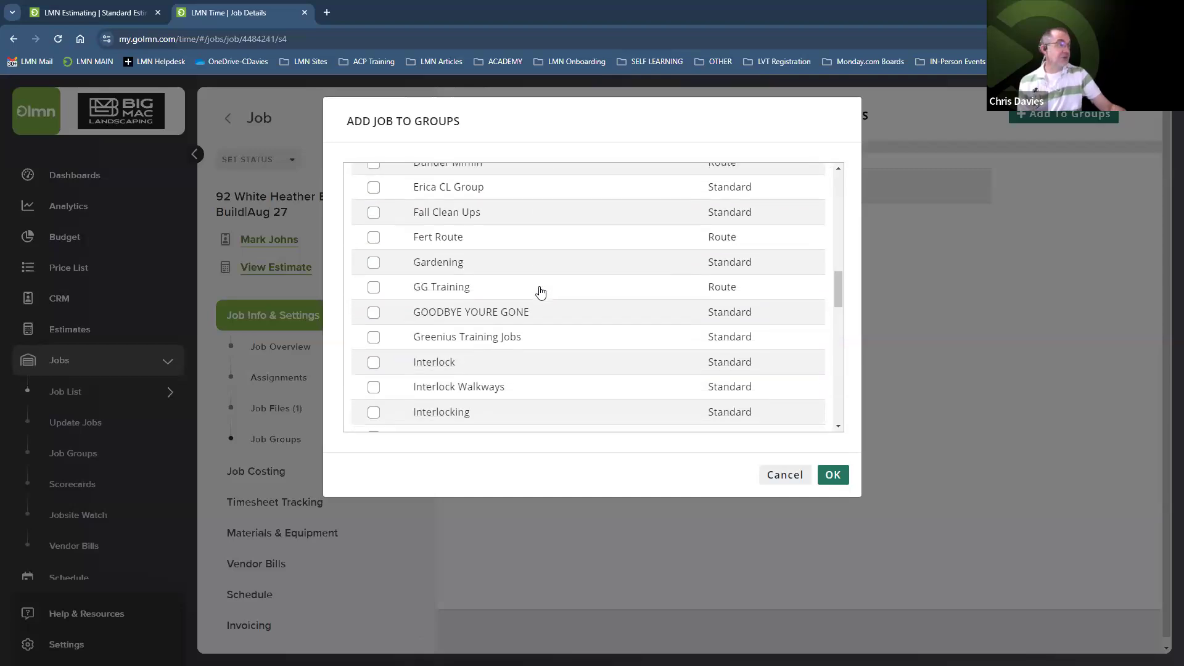
scroll(539, 291, down, 1)
scroll(462, 261, up, 2)
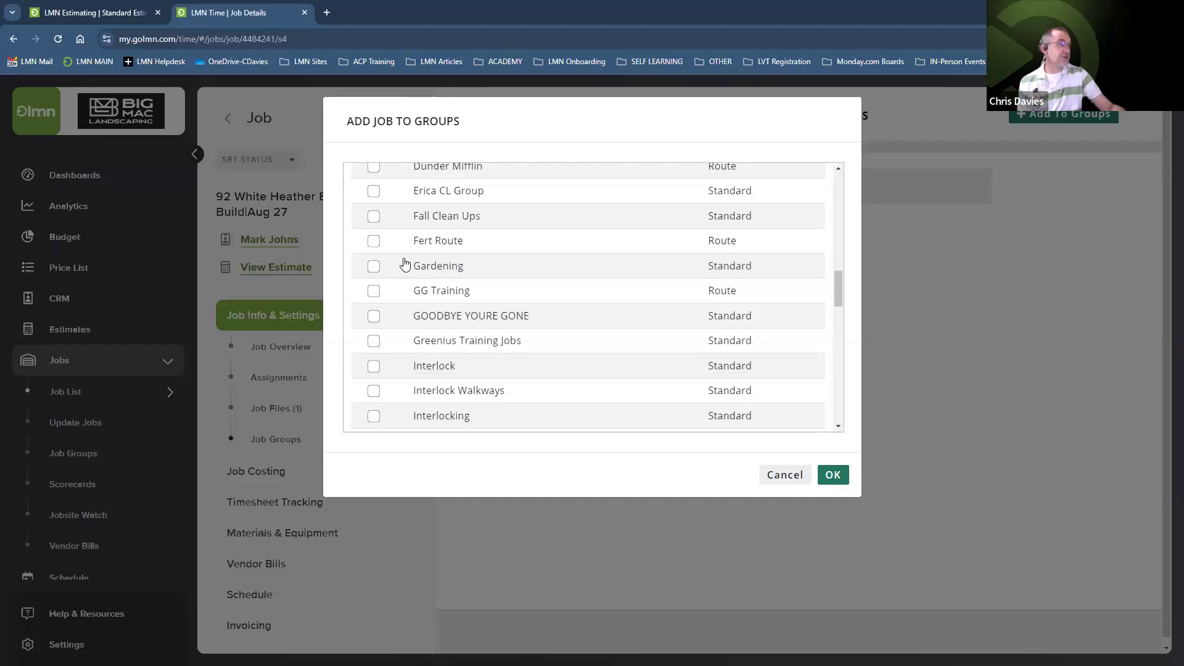
scroll(550, 272, down, 2)
scroll(551, 275, down, 3)
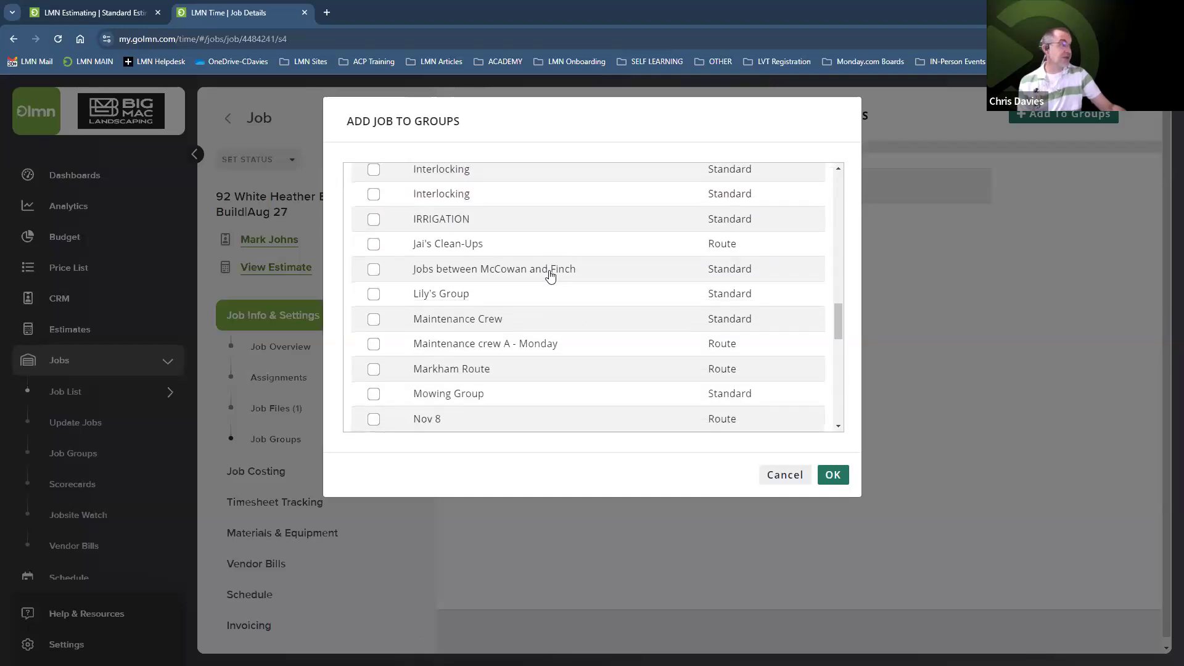
scroll(551, 276, down, 2)
scroll(551, 276, up, 5)
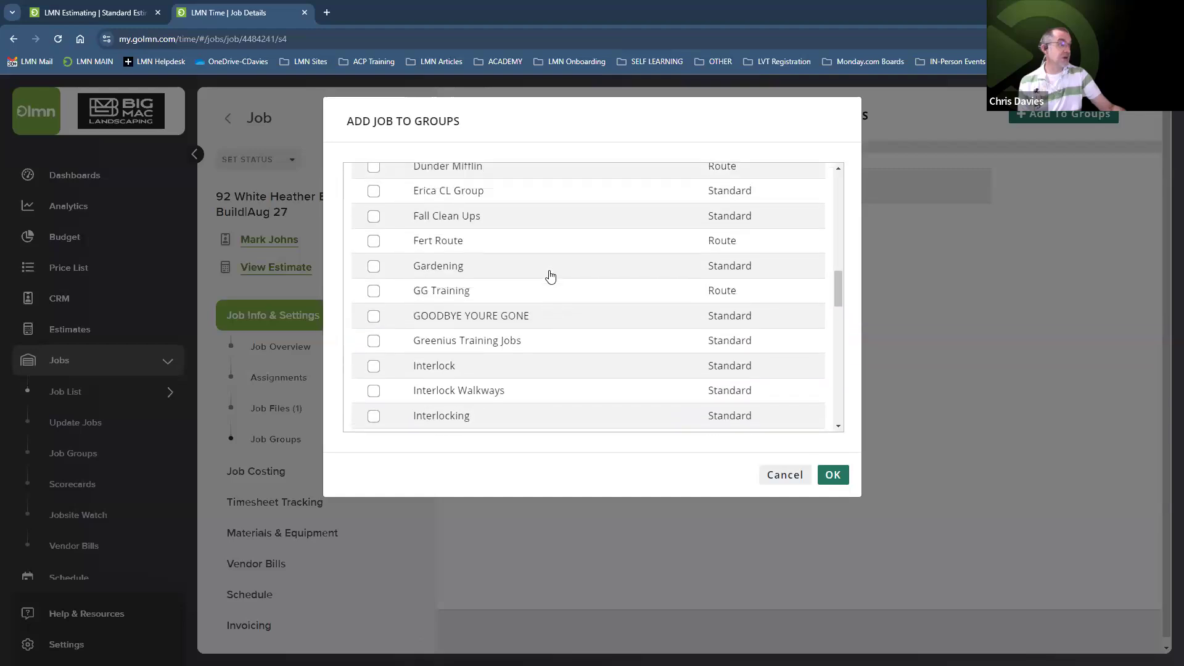
scroll(550, 276, up, 10)
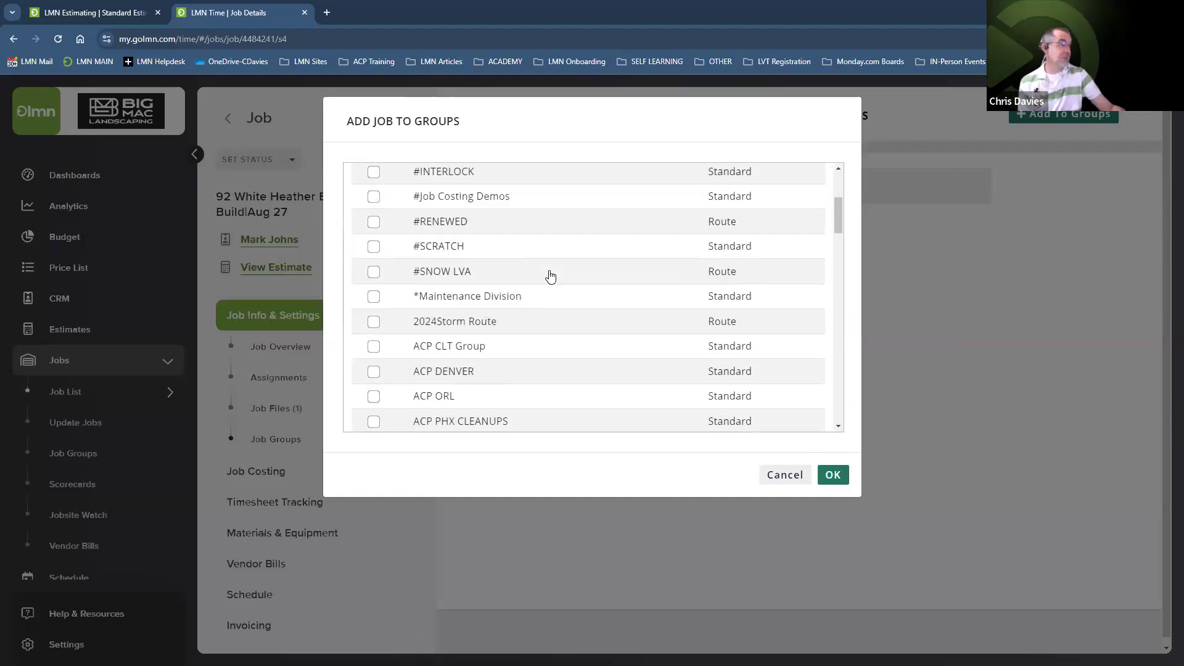
scroll(551, 276, up, 3)
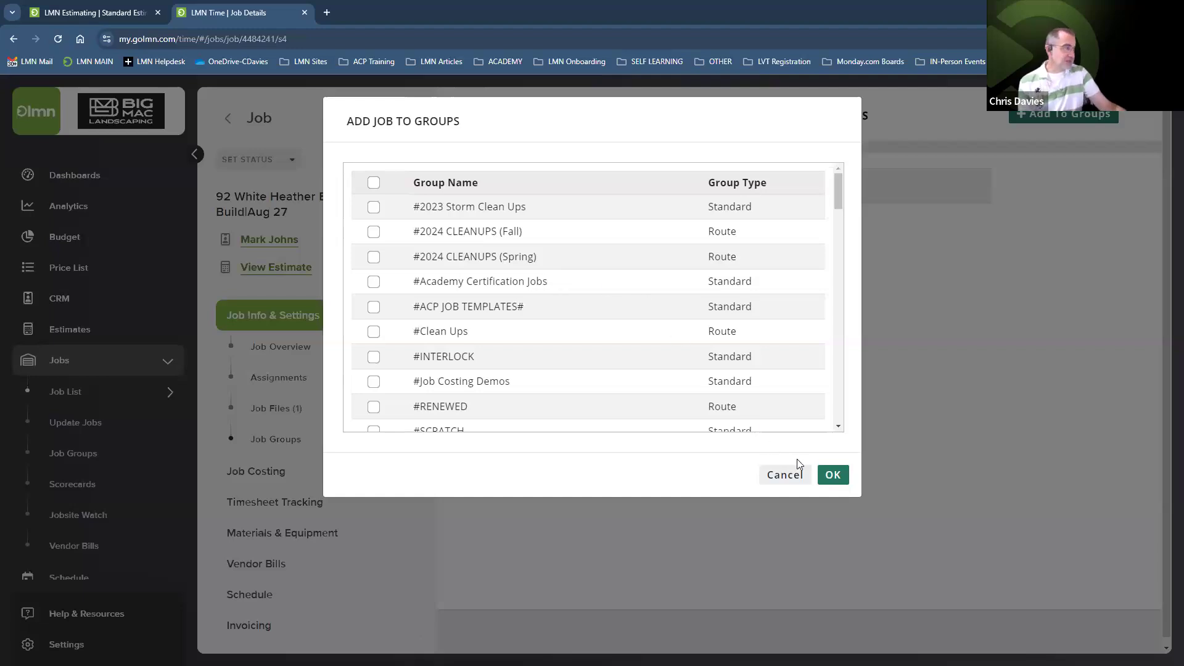
click(833, 477)
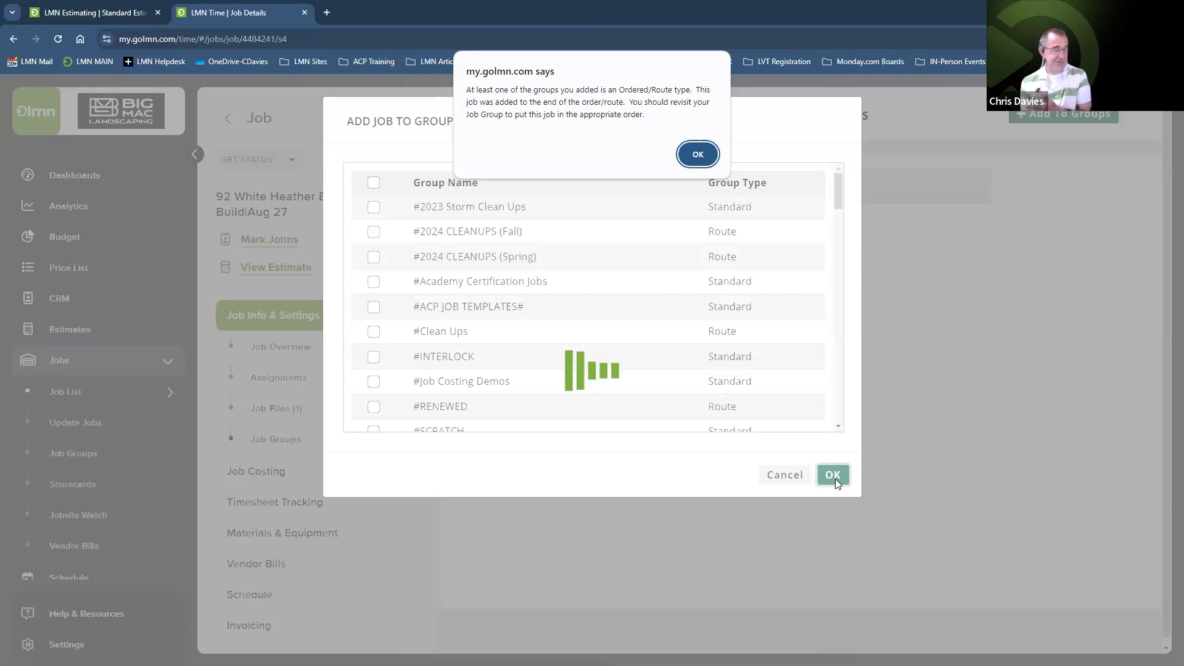
click(698, 154)
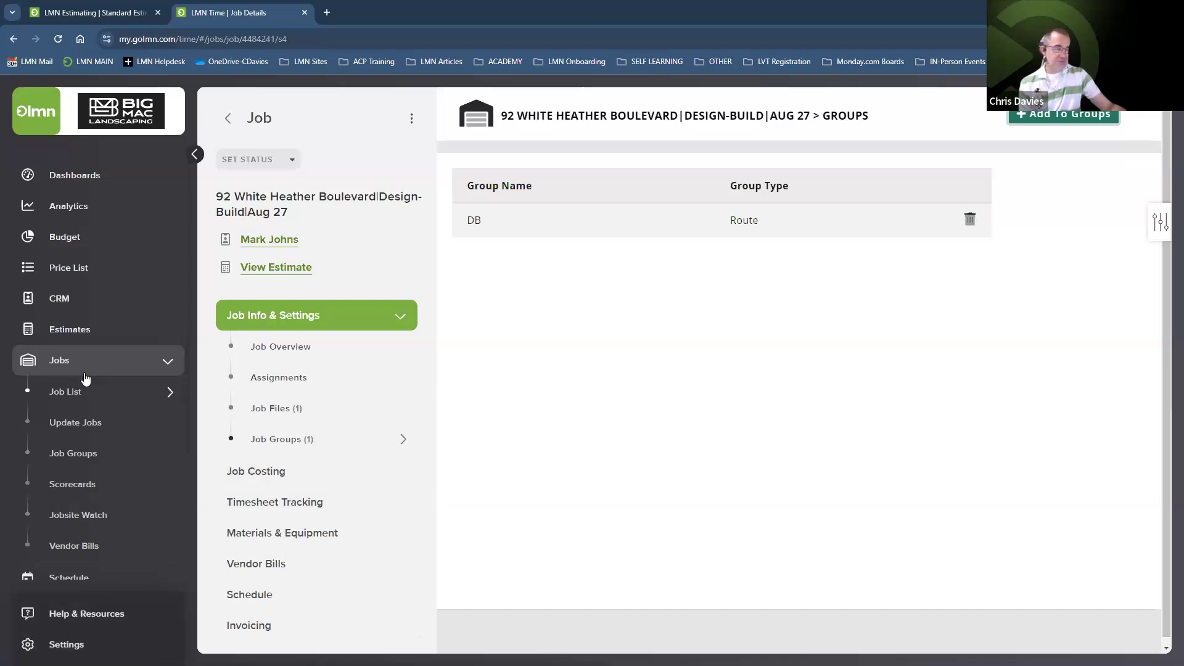
Create a new job group named Lighting with the Standard group type
click(70, 455)
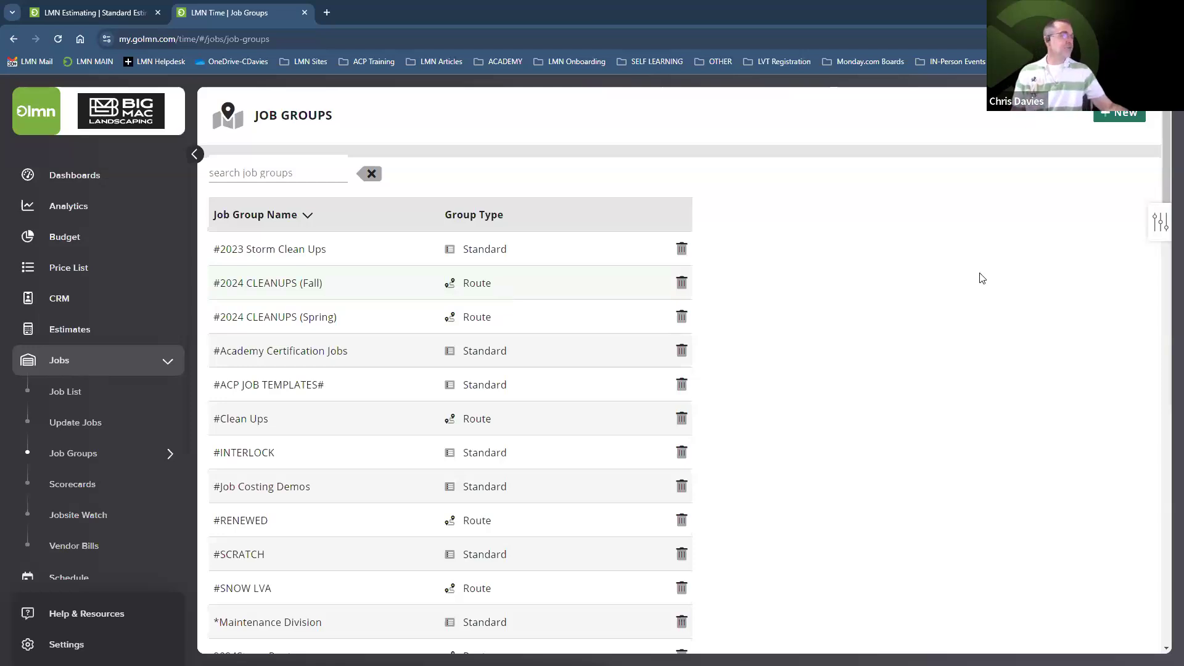
click(1115, 119)
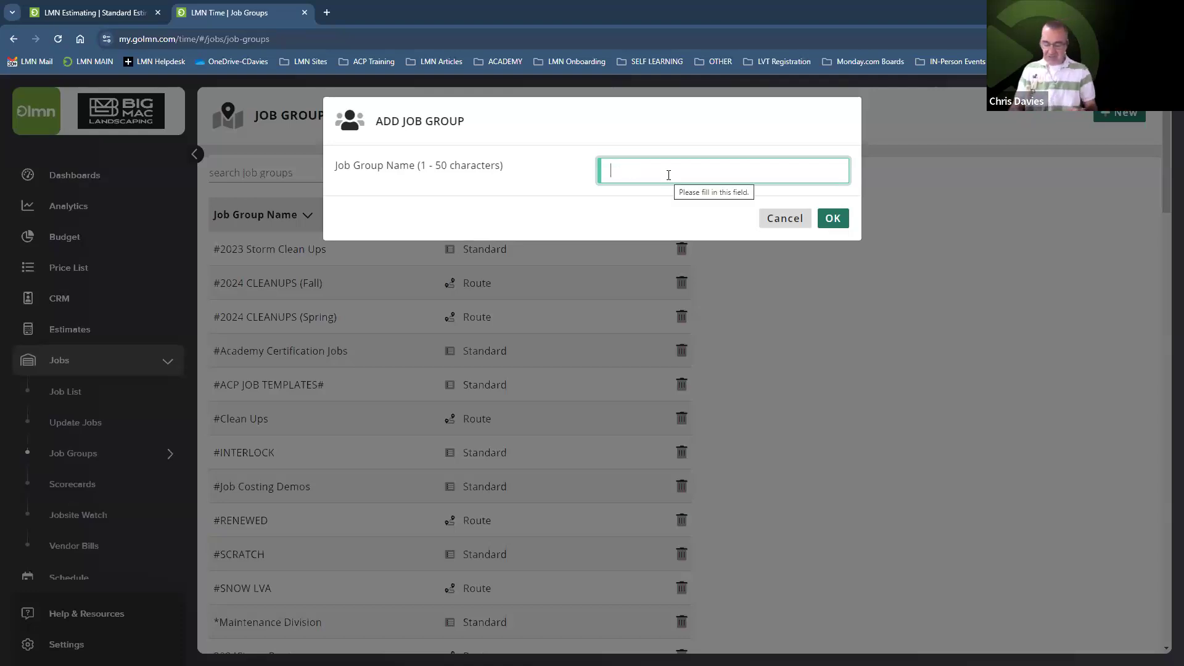
text(Lightin)
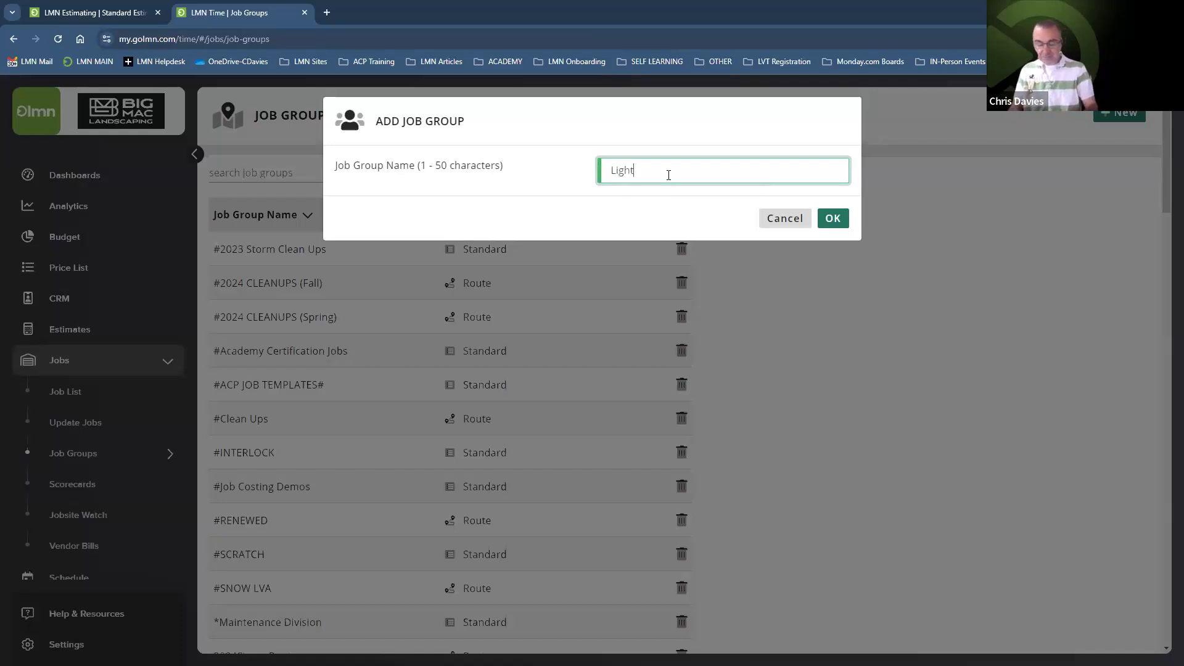
text(g)
click(829, 219)
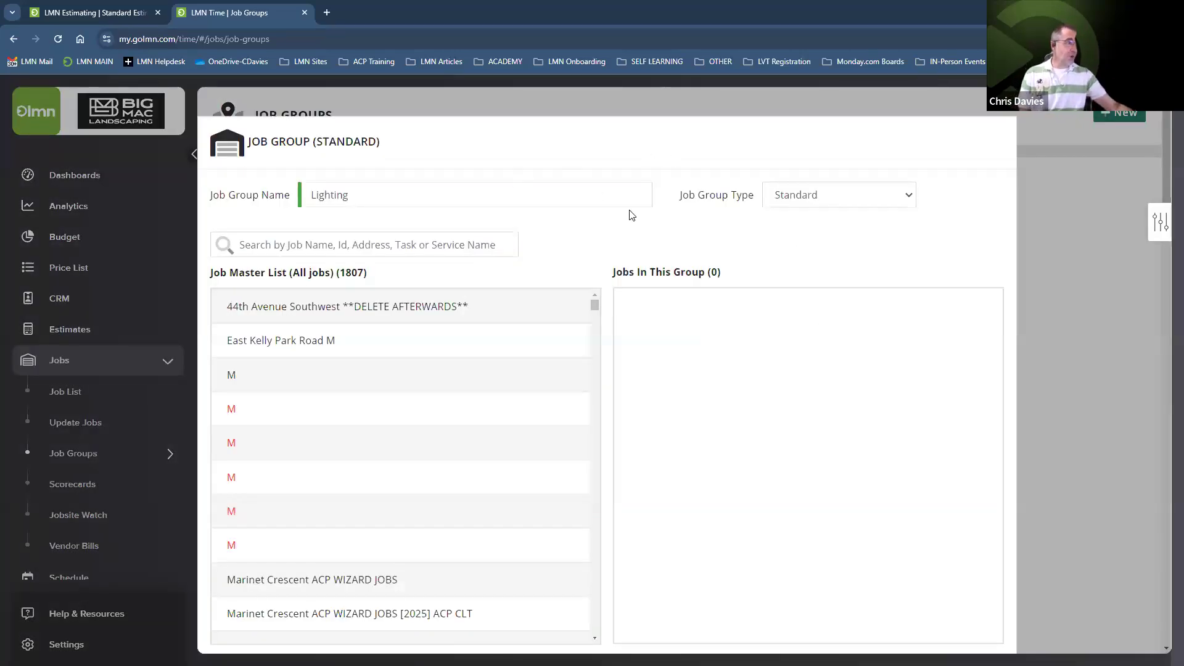
click(791, 195)
click(793, 217)
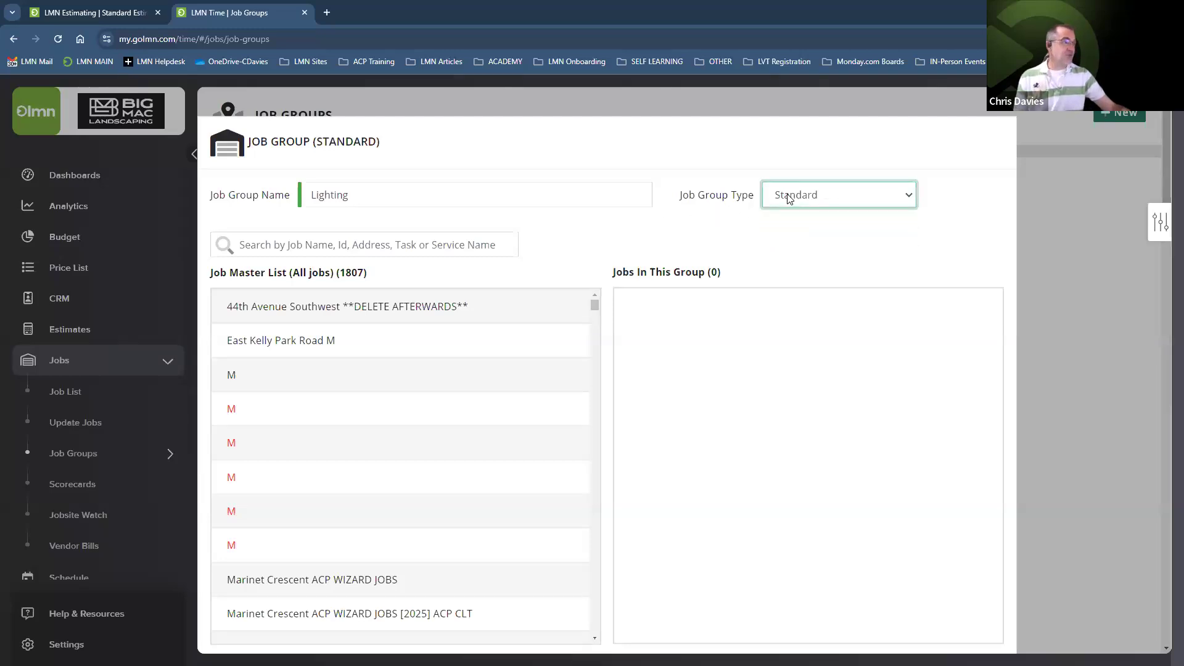
Search the job master list for AUG 27, add the White Heather Design-Build job to the Lighting group, and save and close it
click(420, 249)
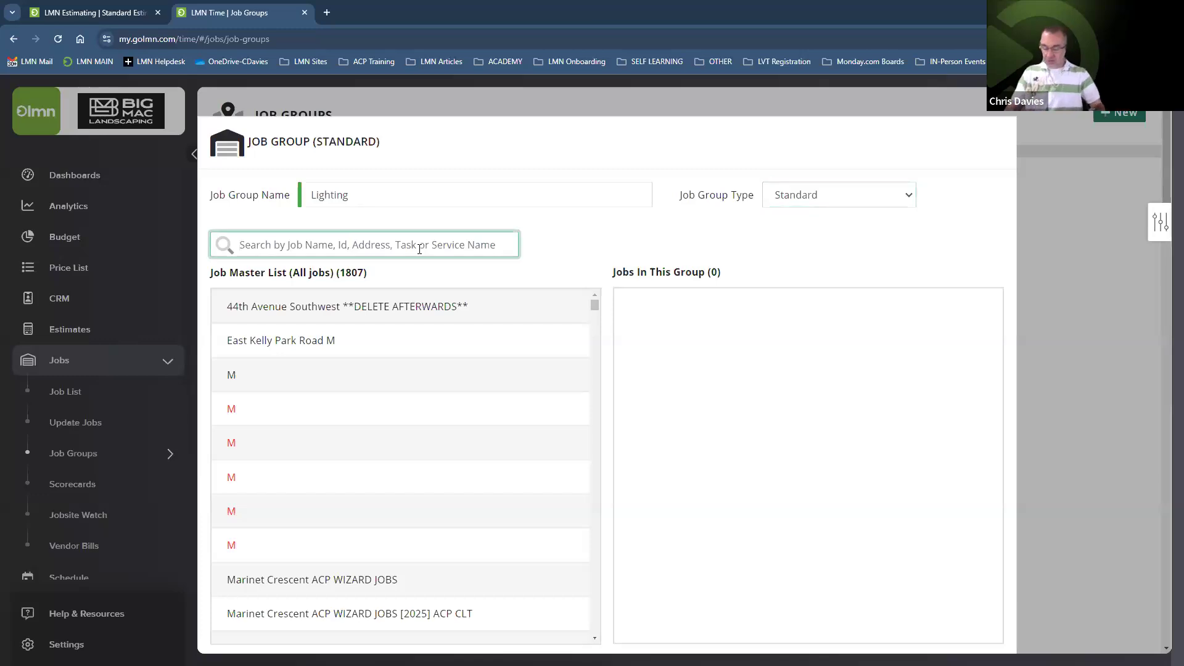
text(AUG 27)
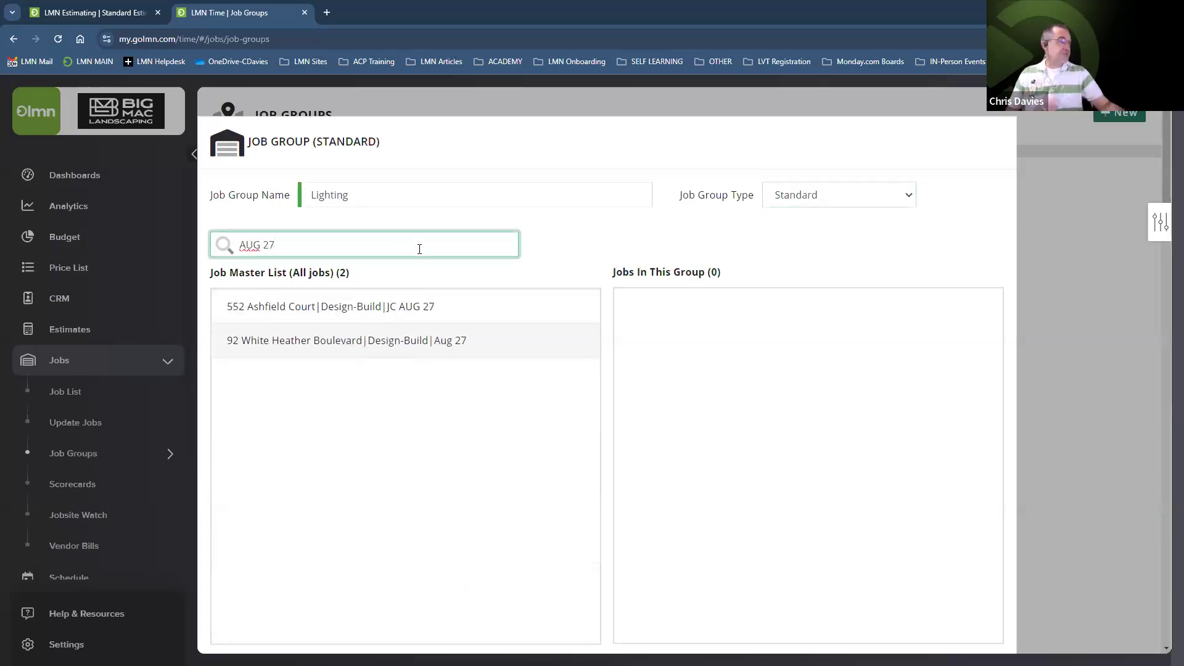
click(378, 343)
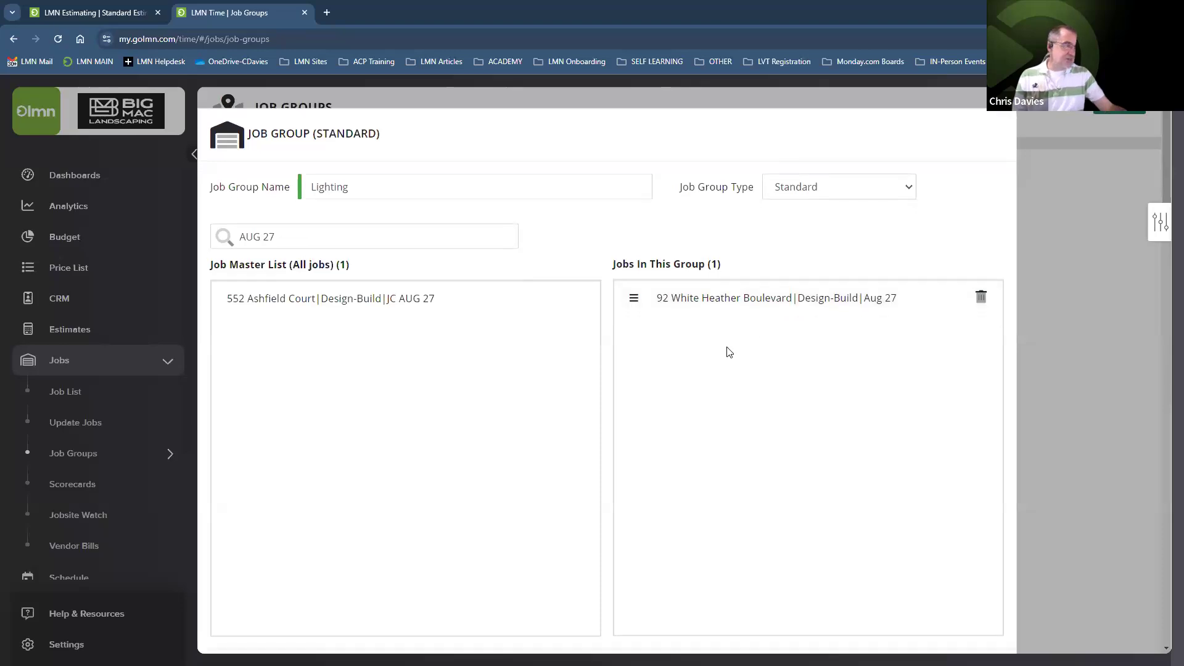
scroll(731, 348, down, 8)
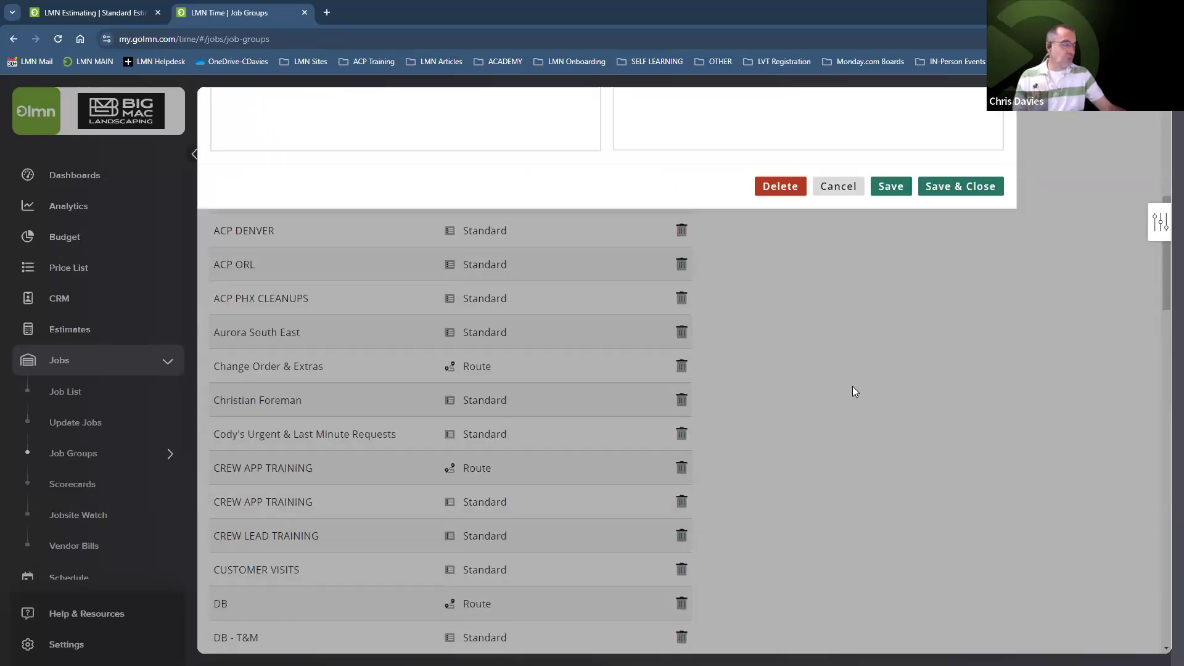
scroll(893, 203, up, 7)
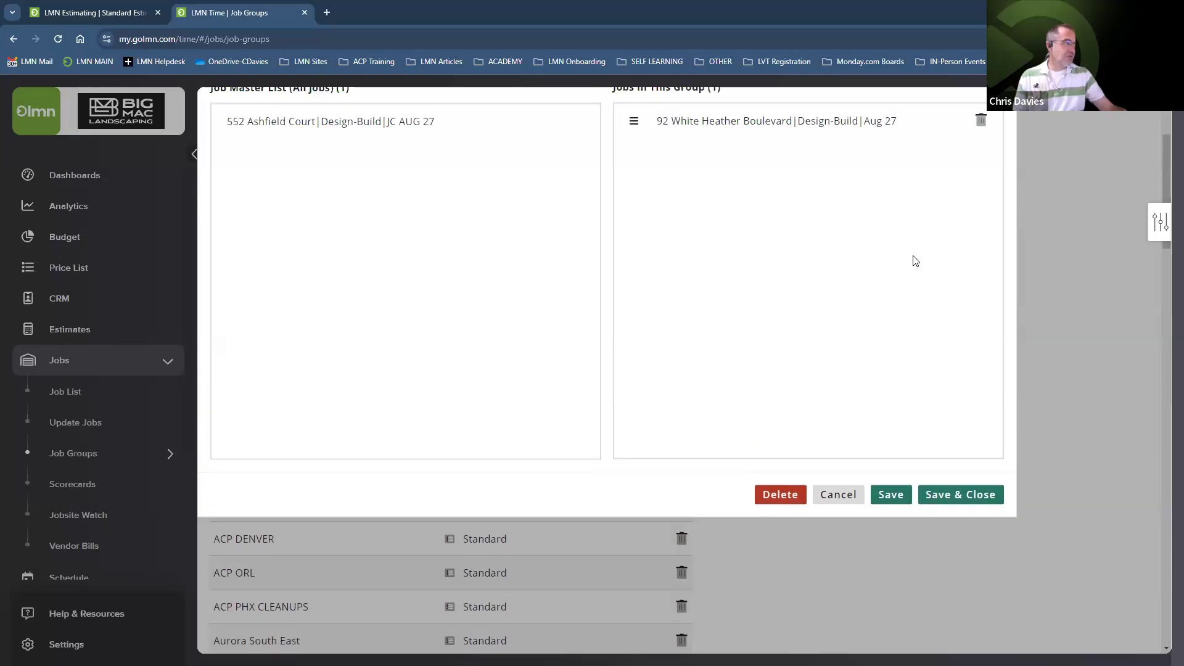
click(957, 618)
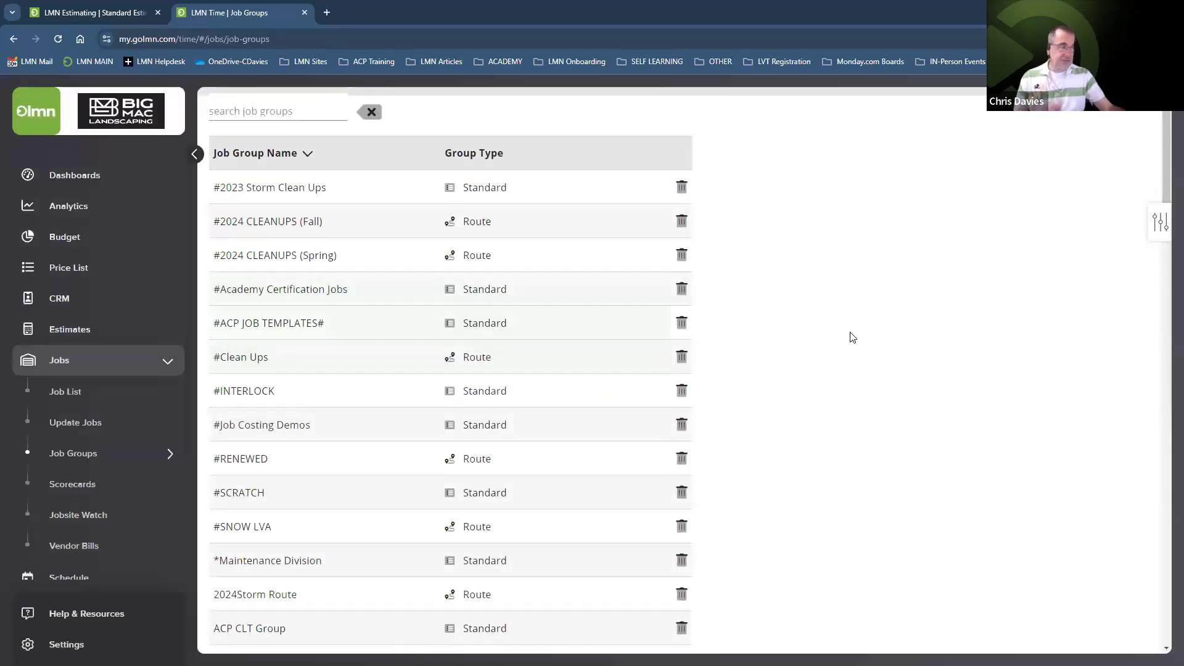
Reopen the White Heather Design-Build job from the job list and open its Lighting punch-in task details
click(124, 397)
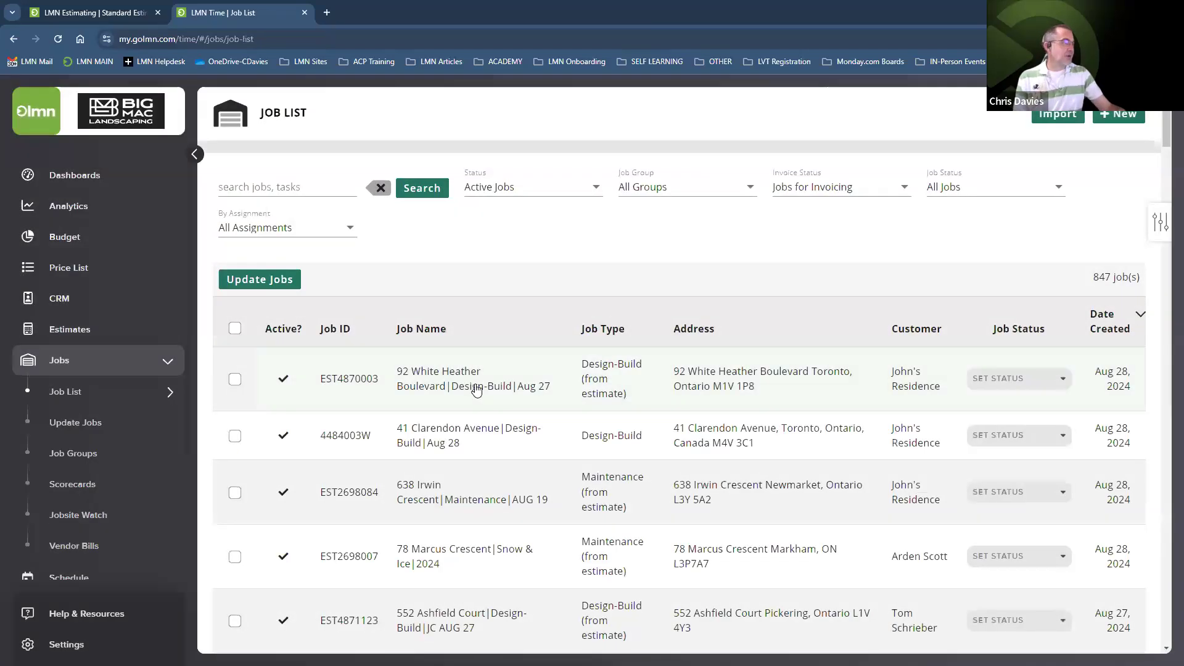
click(476, 387)
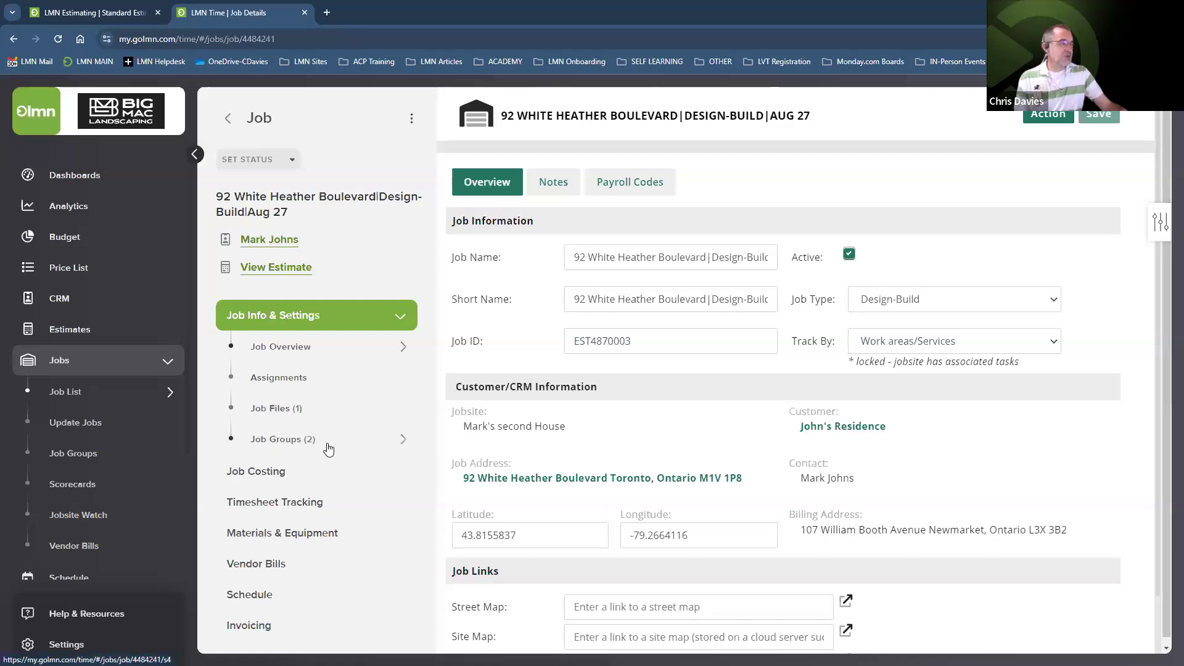
click(286, 504)
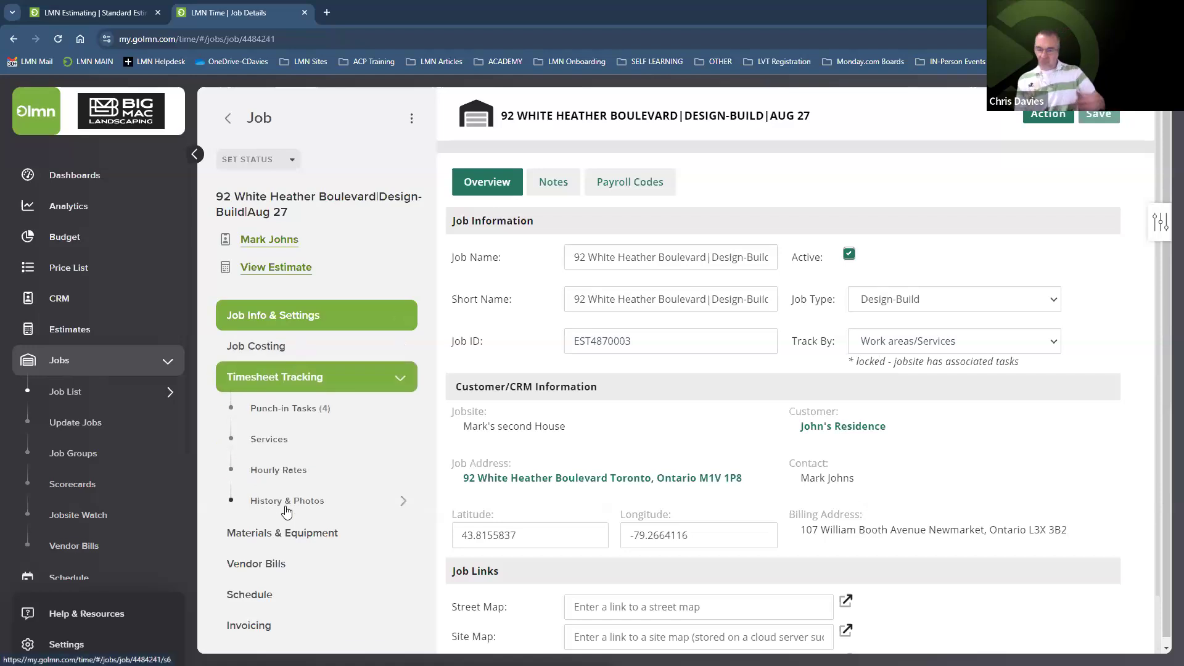
click(299, 408)
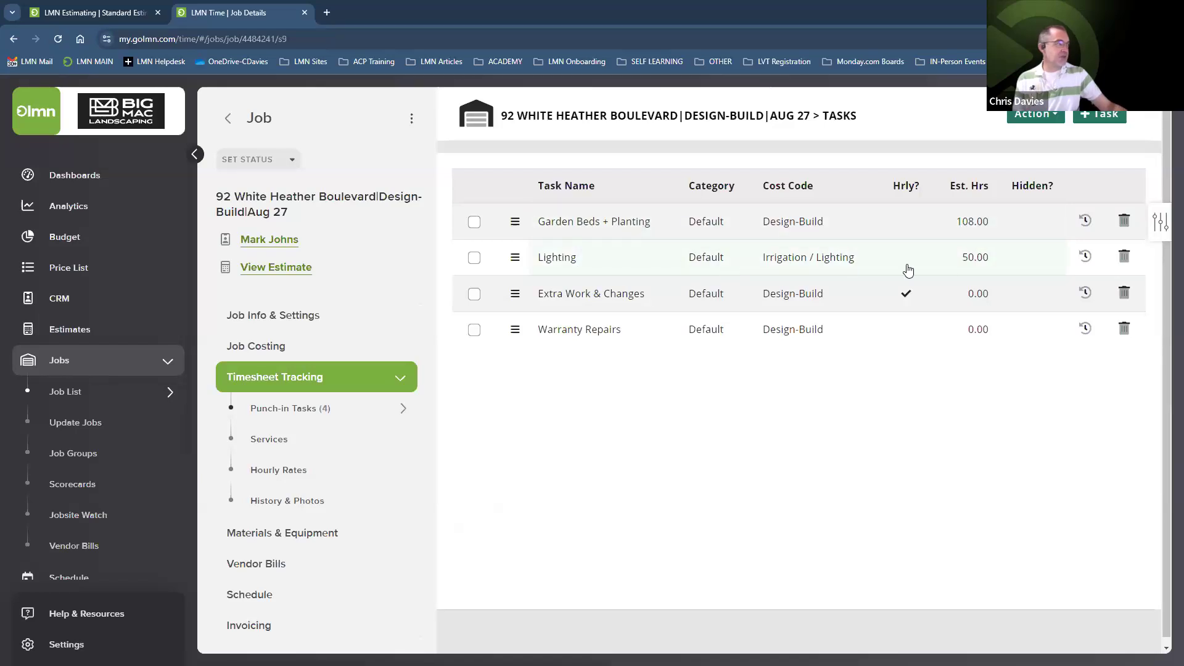
click(621, 262)
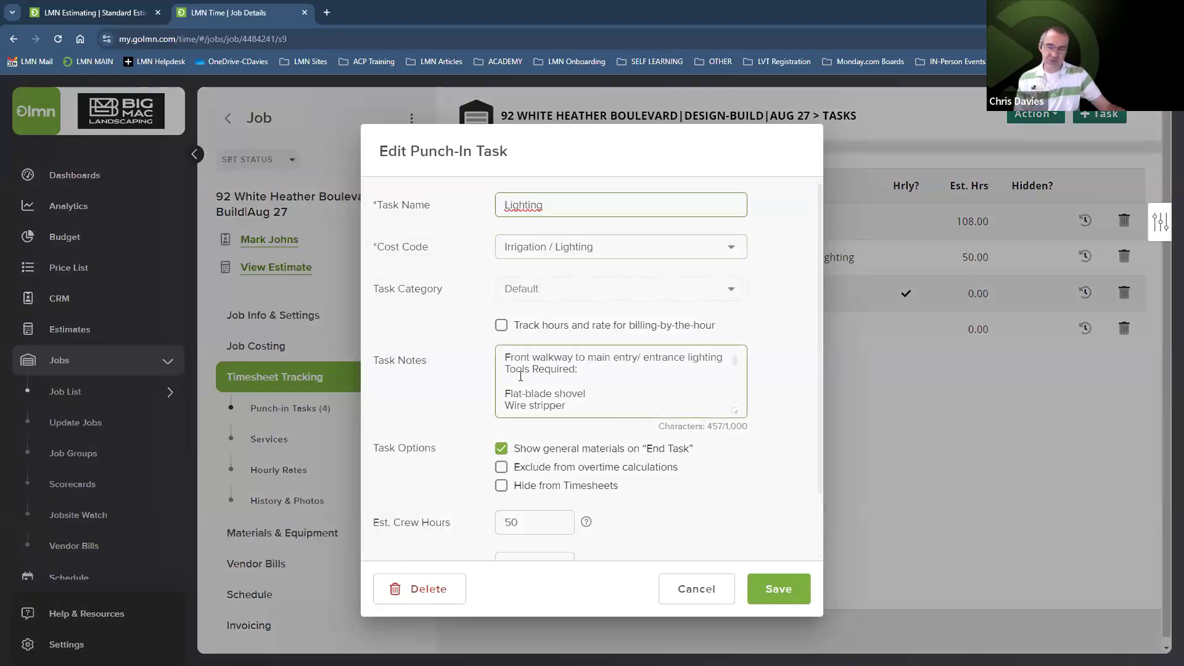
Close the Lighting task without saving and add the Labor (Design-Build) hourly rate at $65 to the job
click(695, 591)
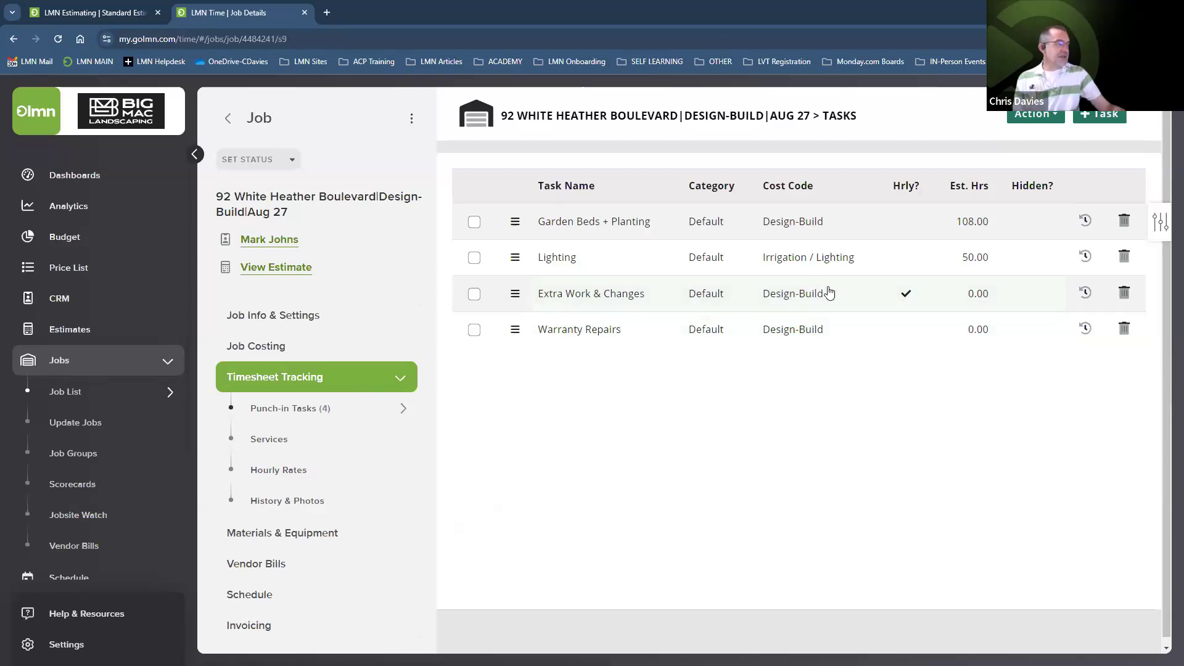
click(294, 474)
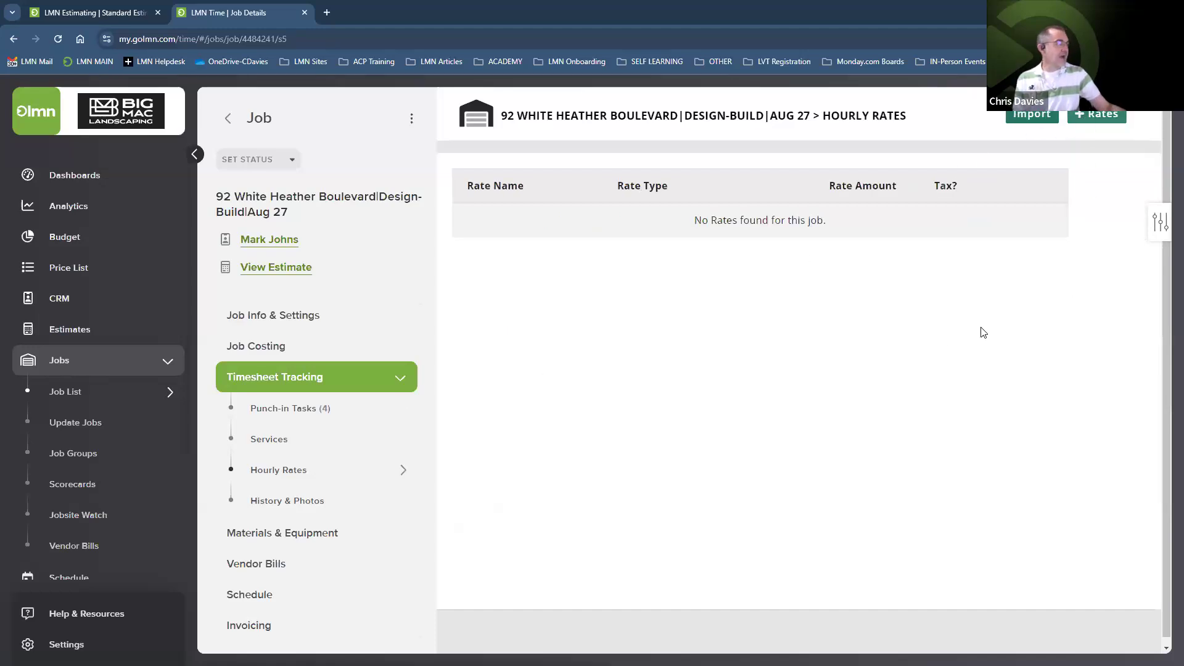
click(1097, 116)
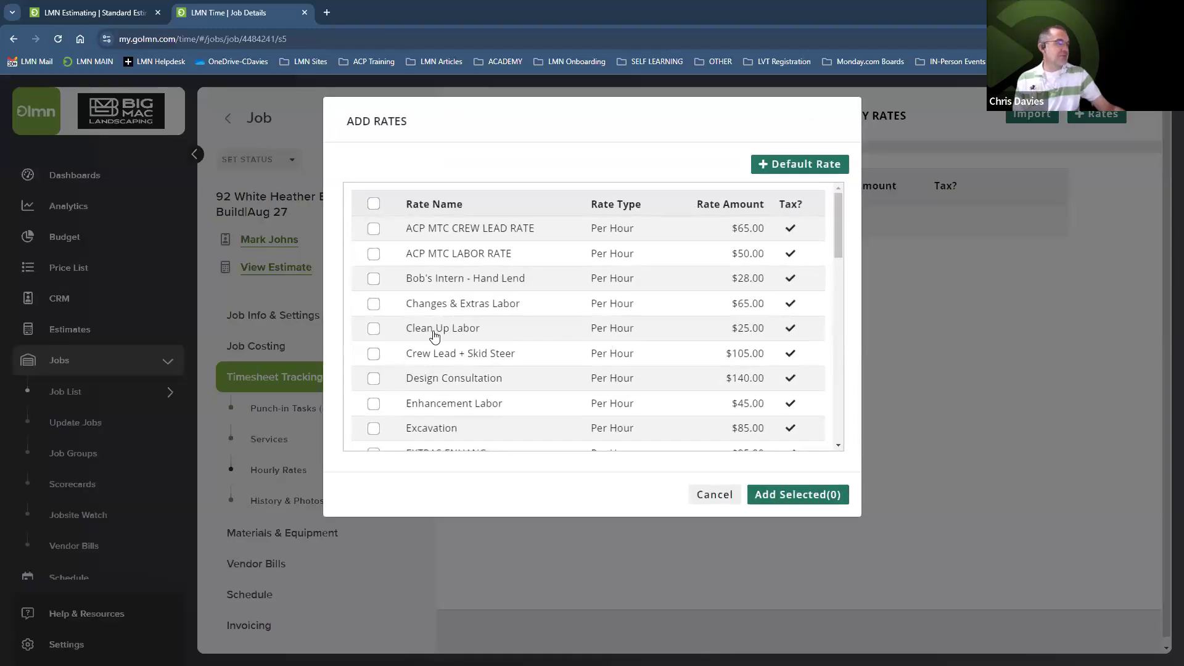
scroll(434, 335, down, 5)
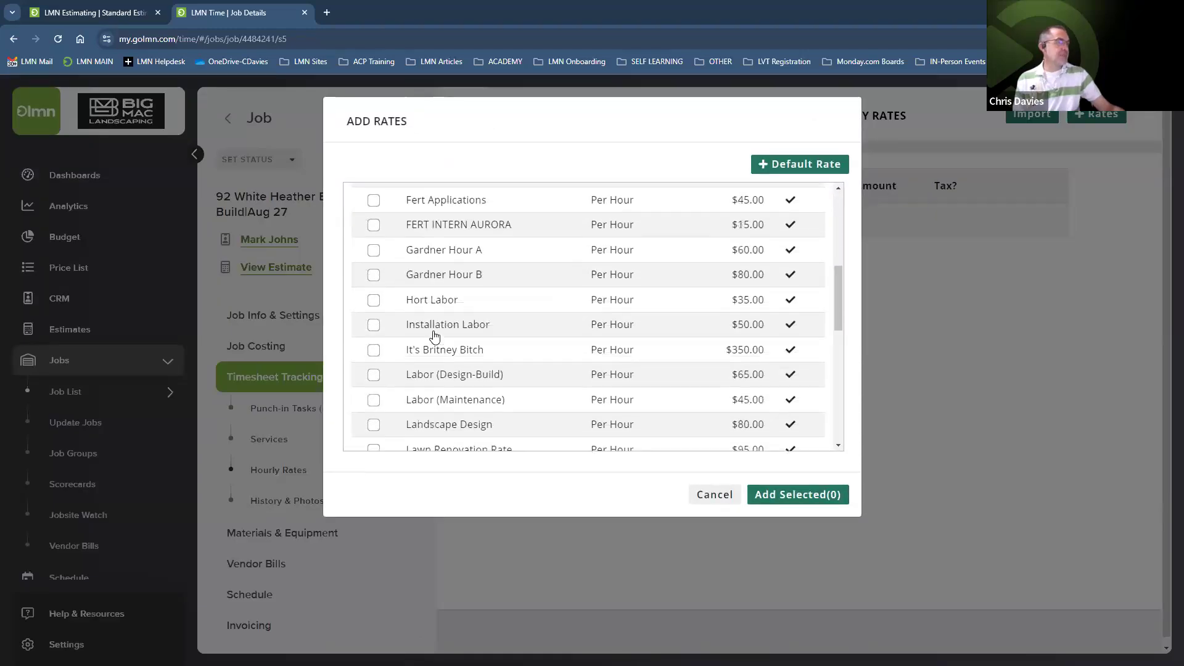
scroll(434, 335, down, 1)
click(374, 310)
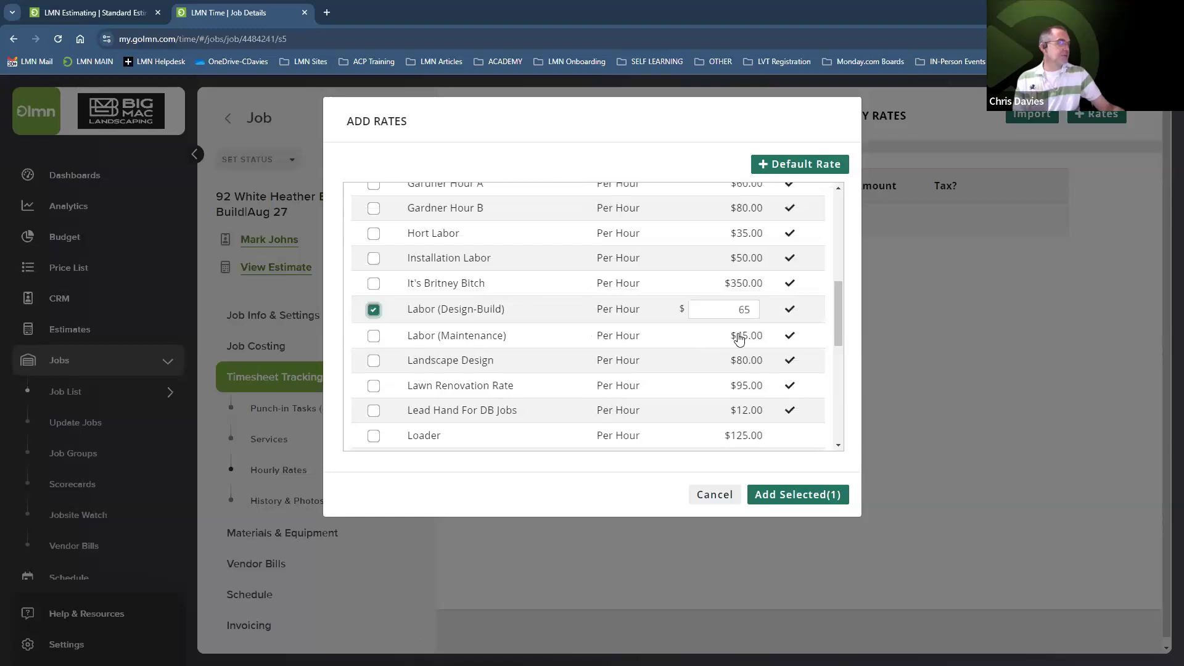
click(784, 499)
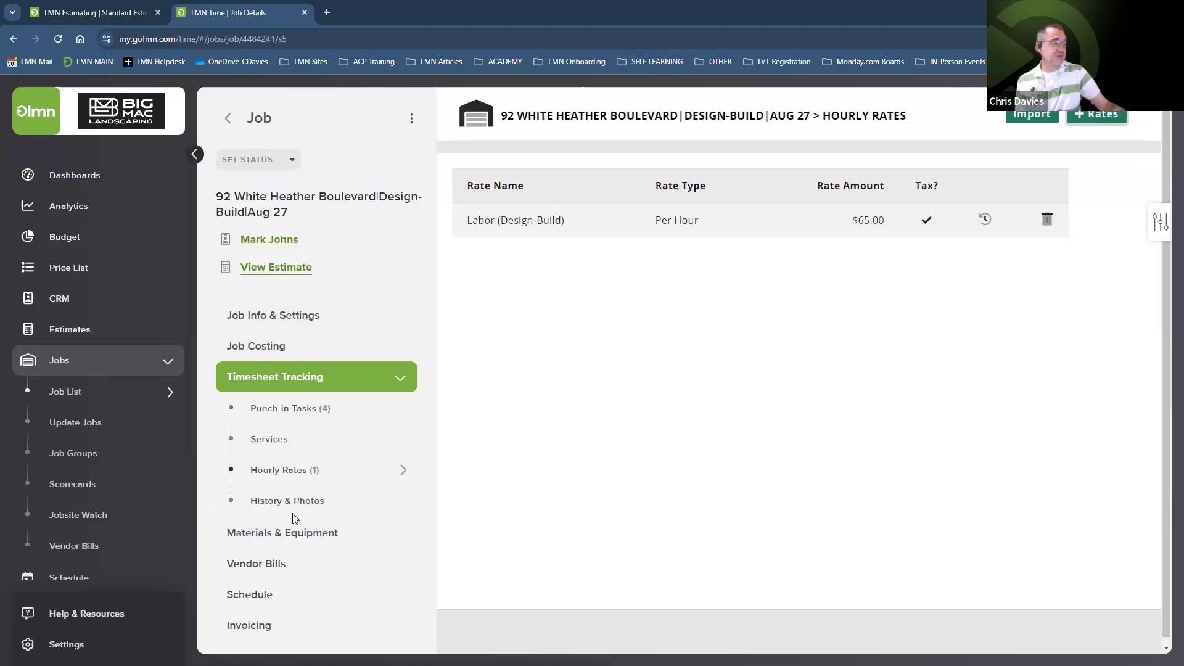
Review the job's timesheet history and photos, its invoice activation details and its invoice schedule
click(276, 505)
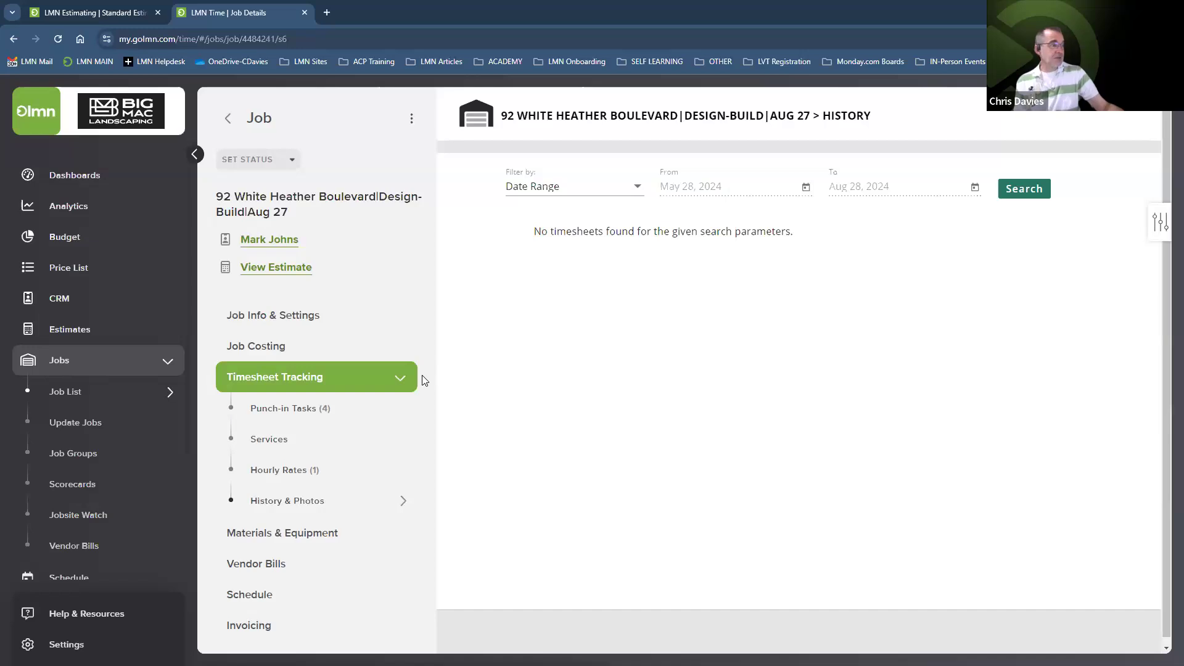
scroll(413, 386, down, 1)
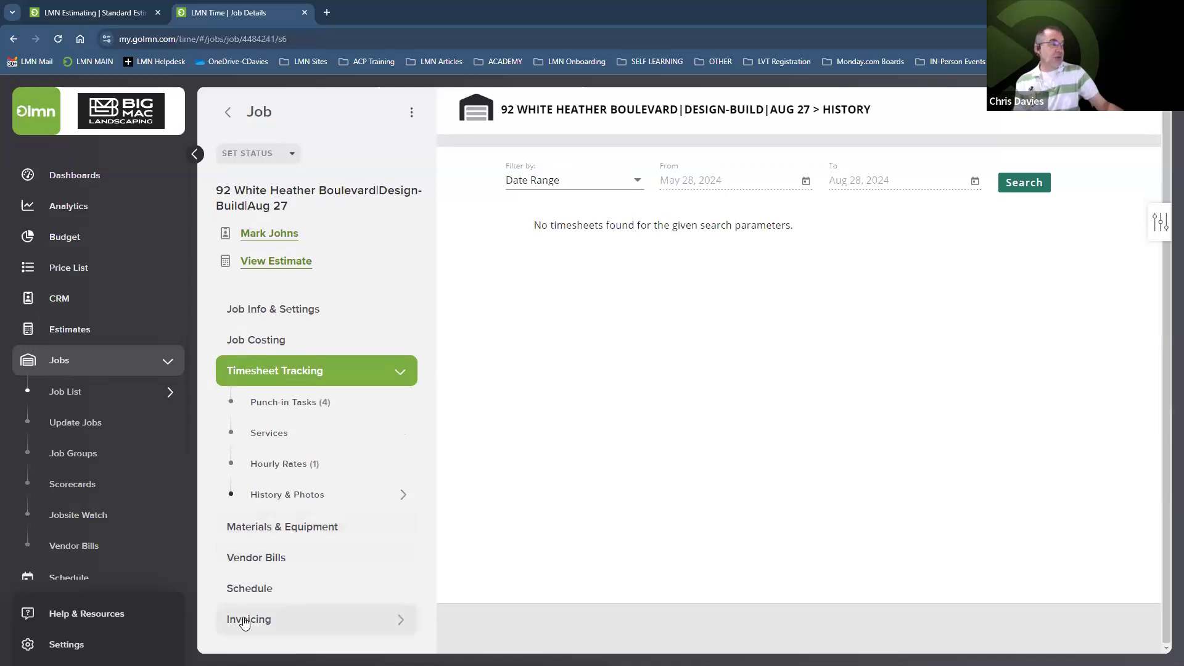
click(246, 619)
click(290, 526)
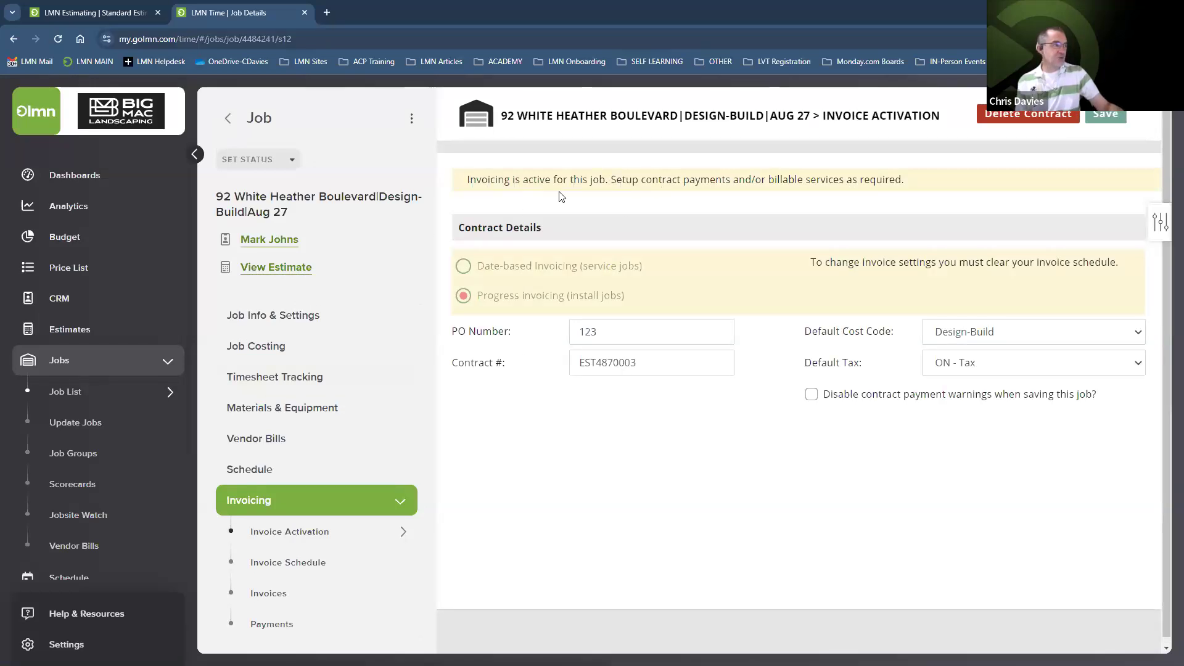
click(291, 566)
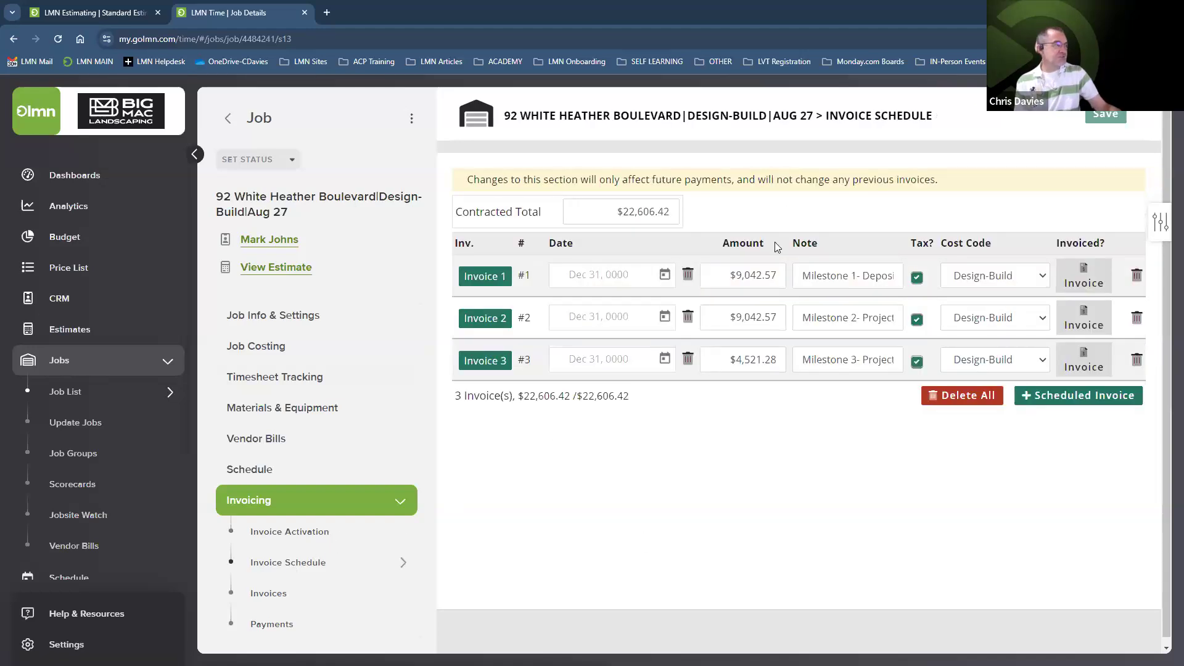
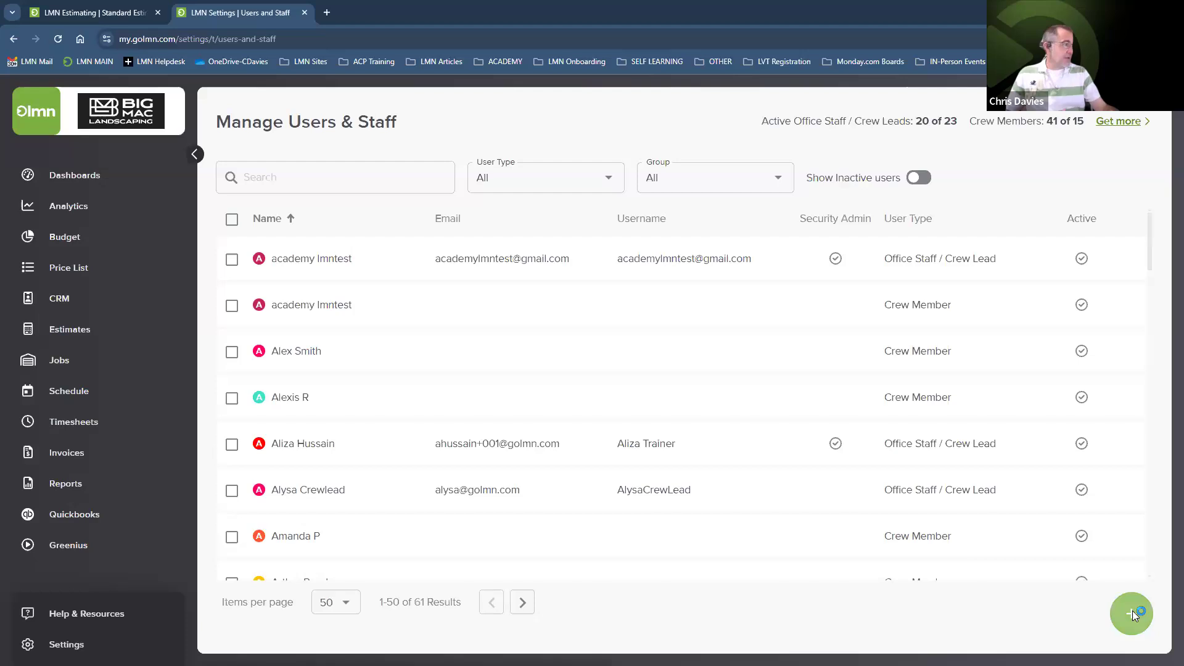
Start adding a staff member, check the user type seat options, and open the subscription plan to review its user seats
click(1132, 614)
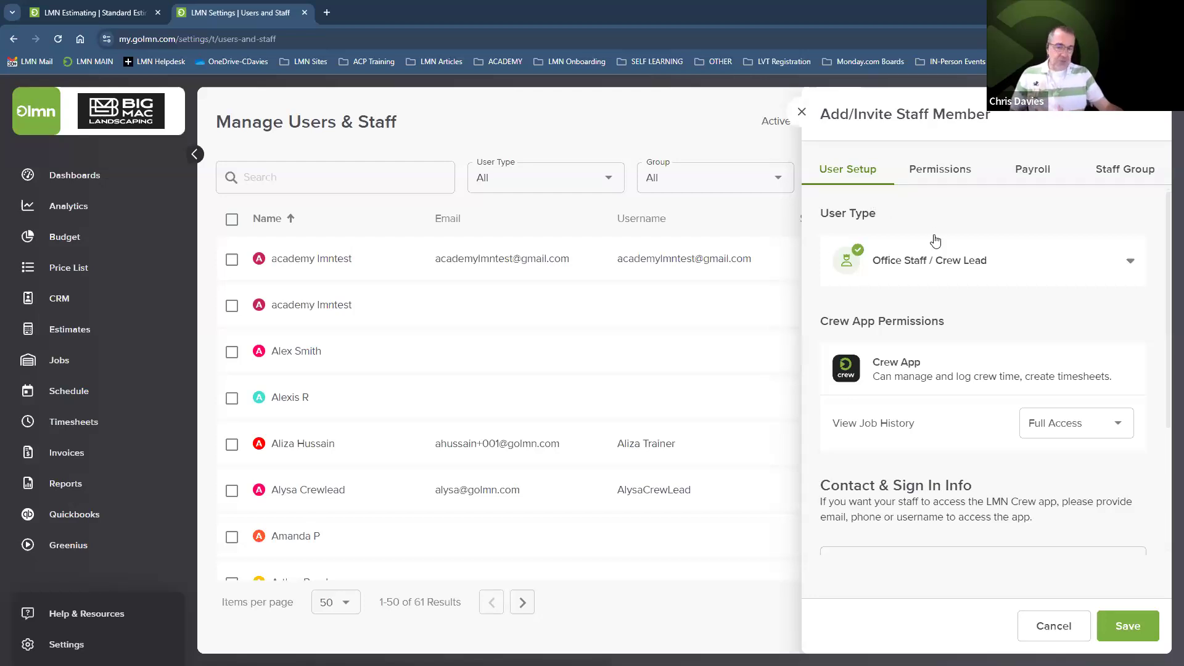
click(986, 265)
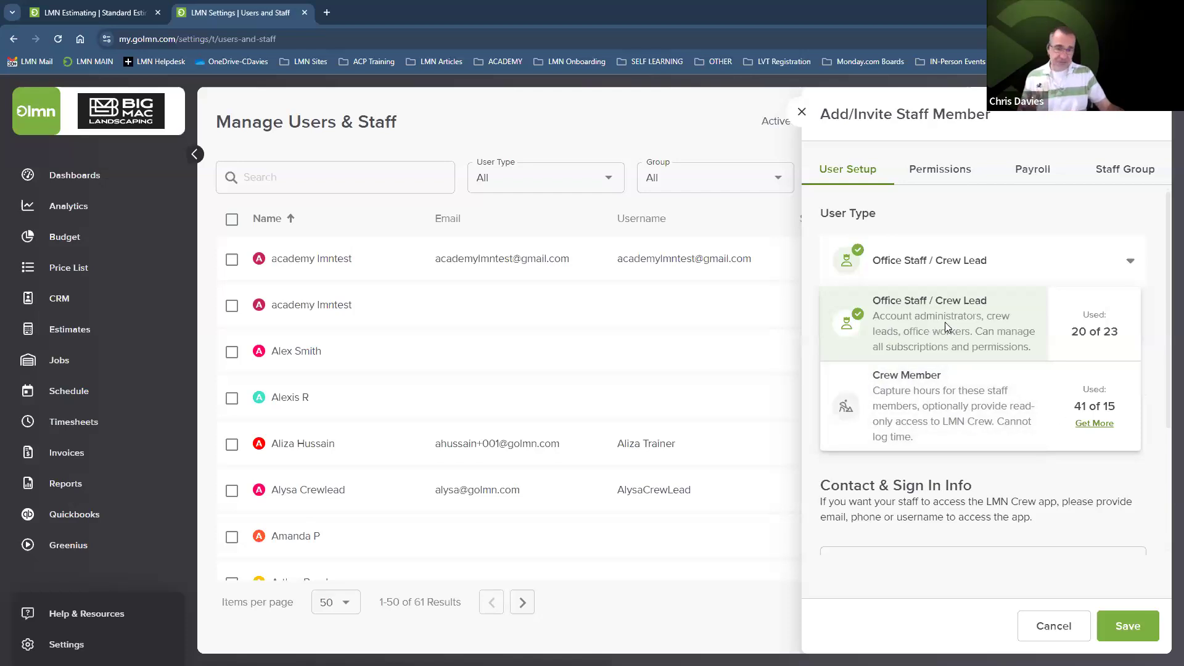
click(1095, 424)
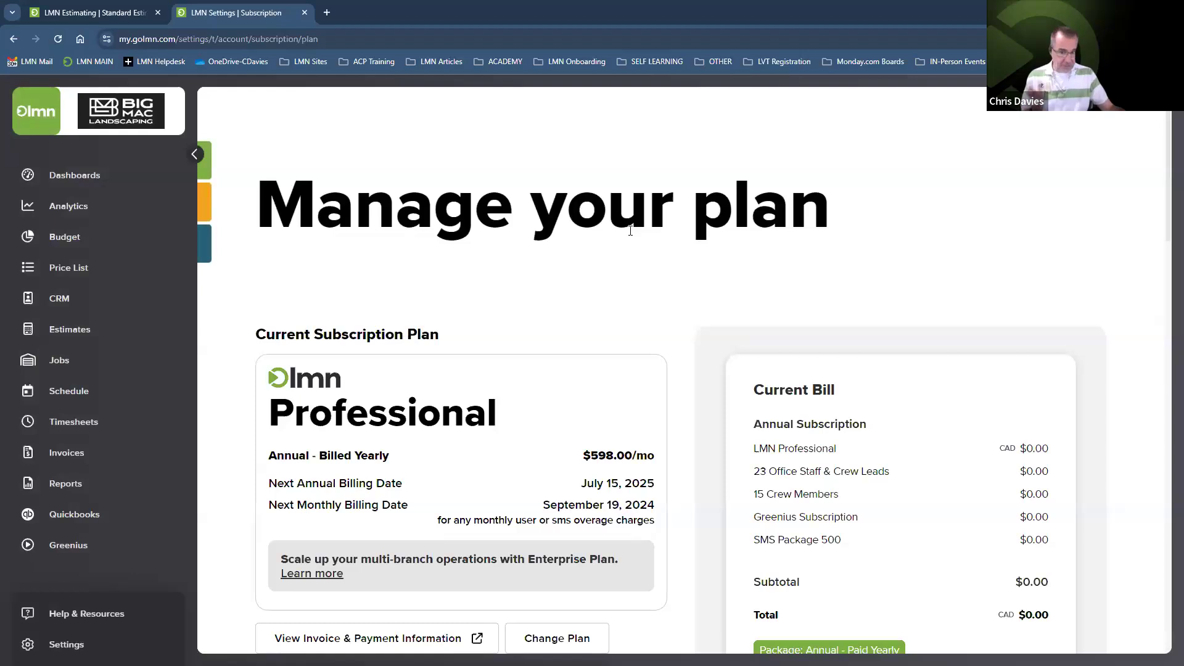
scroll(283, 448, down, 3)
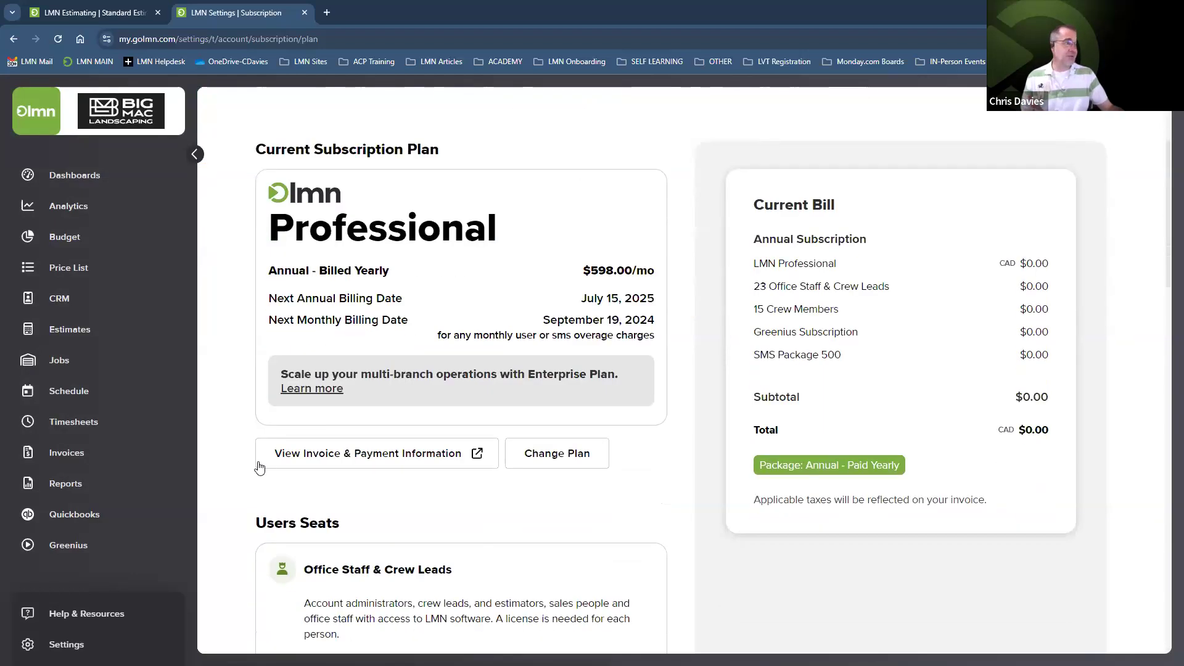
Start a new staff member in Manage Users & Staff with the Crew Member type and check the View Job History access options
click(92, 644)
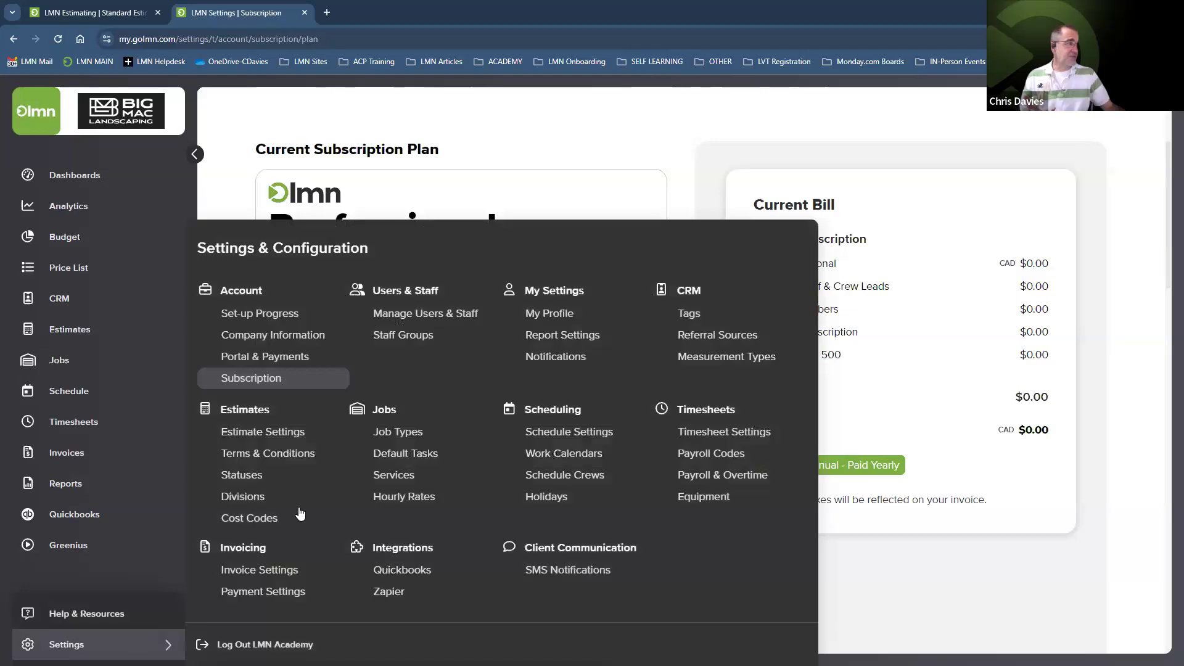
click(424, 313)
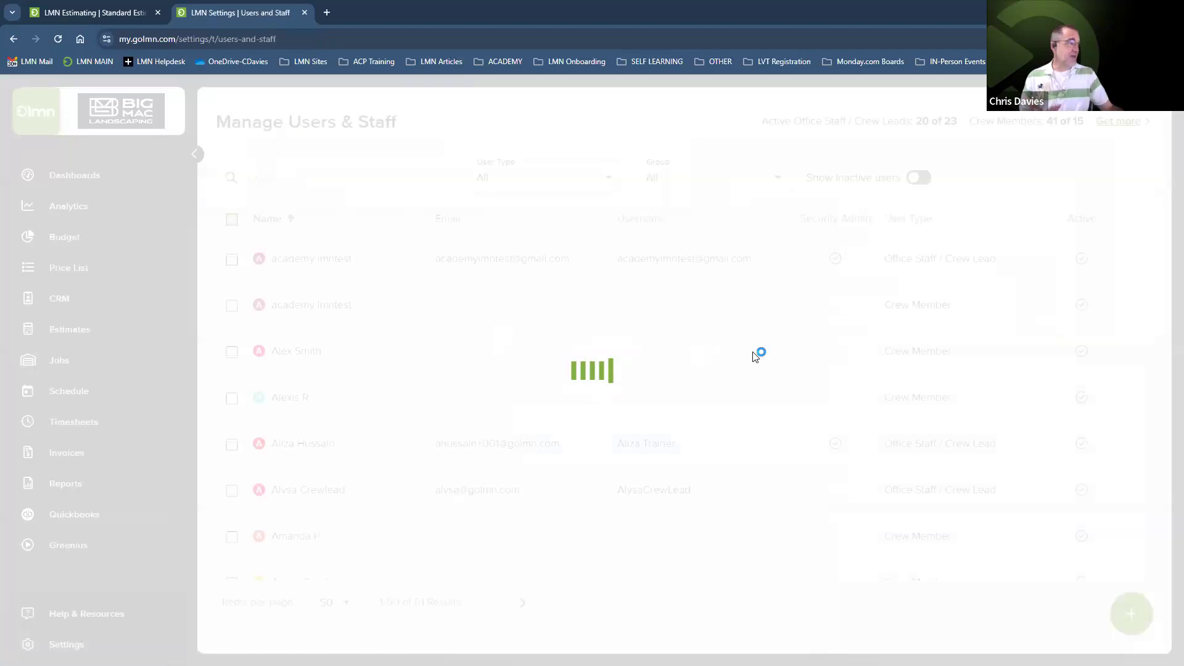
click(1135, 615)
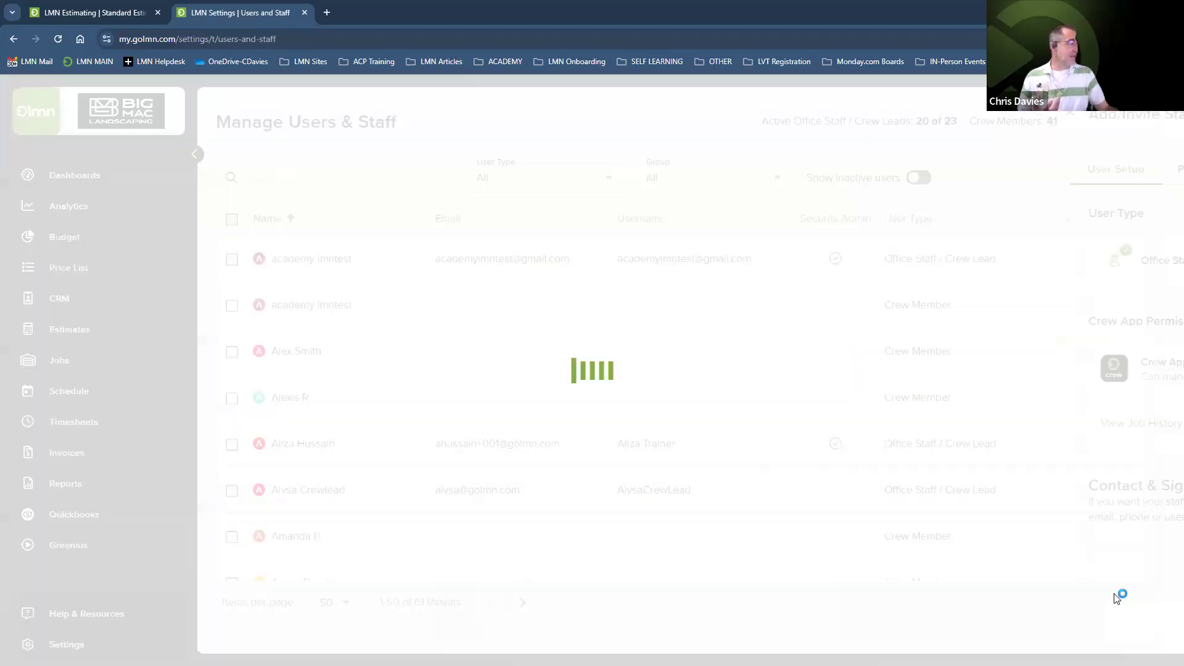
click(936, 261)
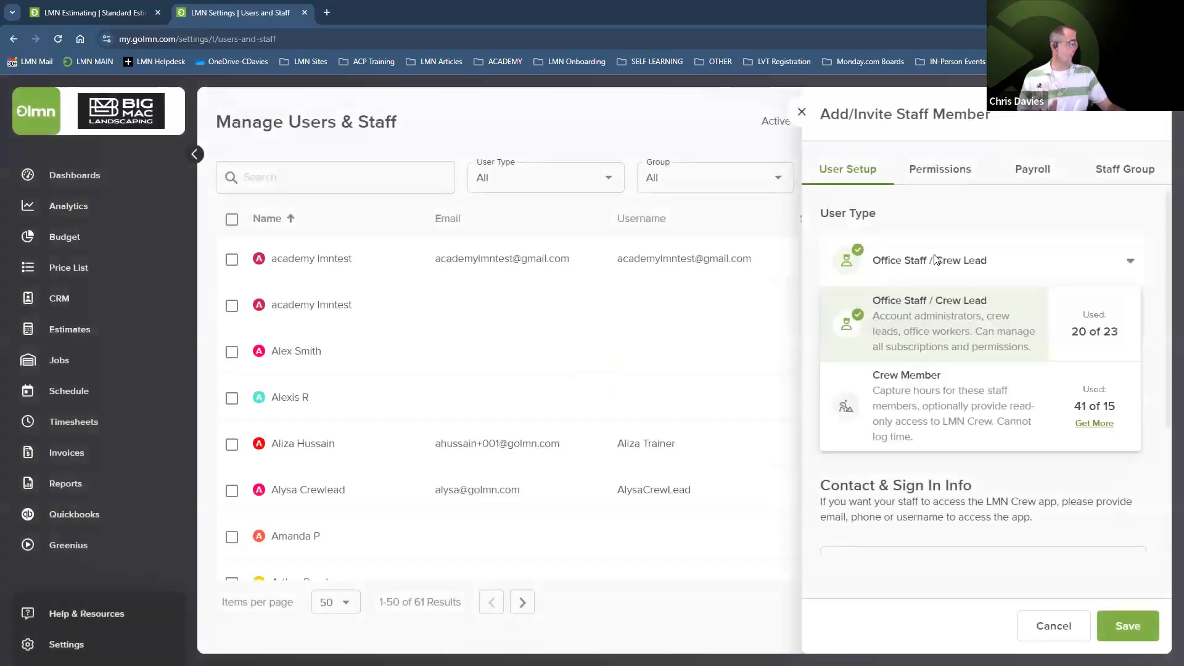
click(969, 407)
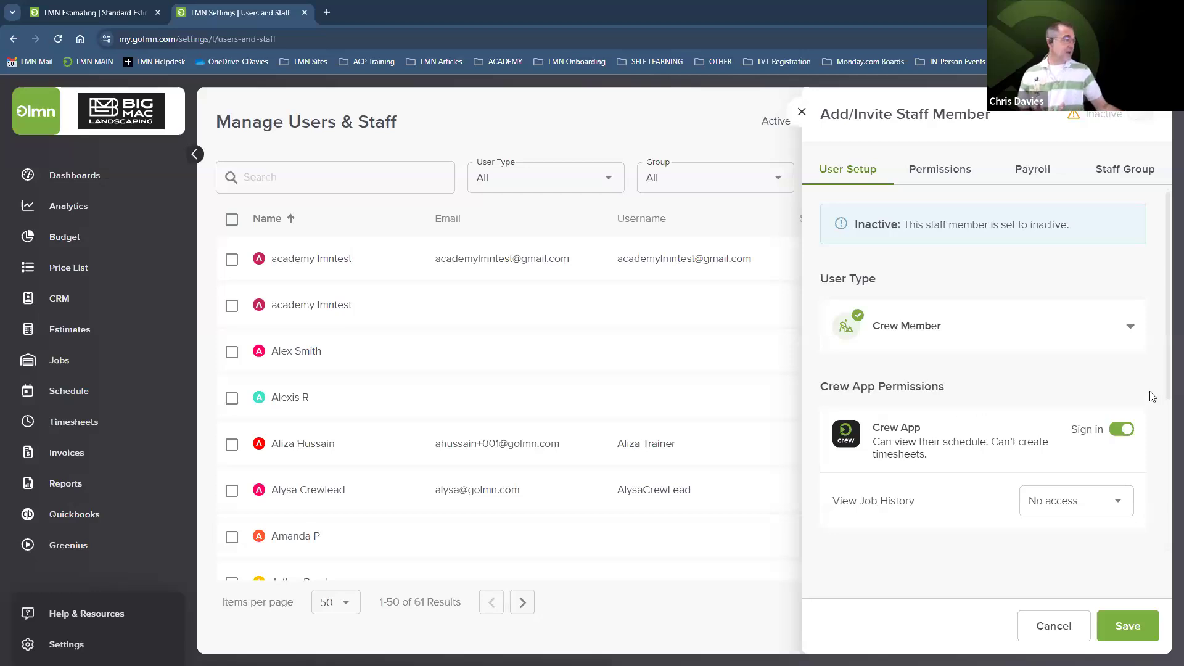
click(1059, 507)
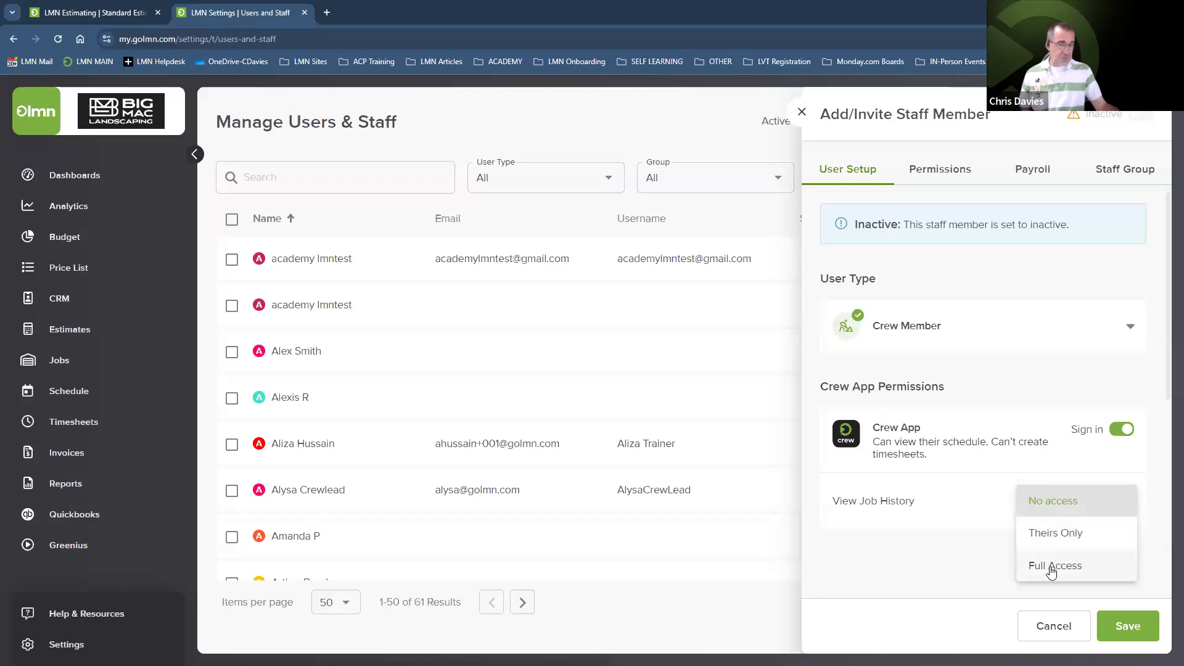
click(944, 543)
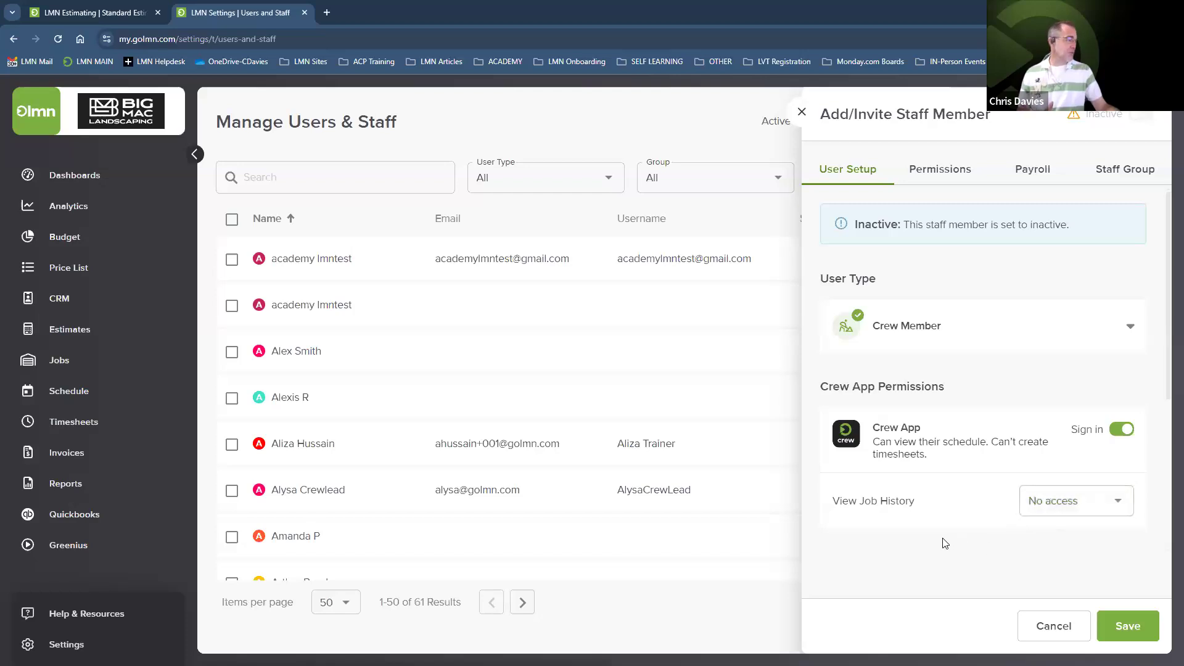
Check the Crew Member permissions, switch the user type to Office Staff / Crew Lead, and view that type's permissions
click(952, 176)
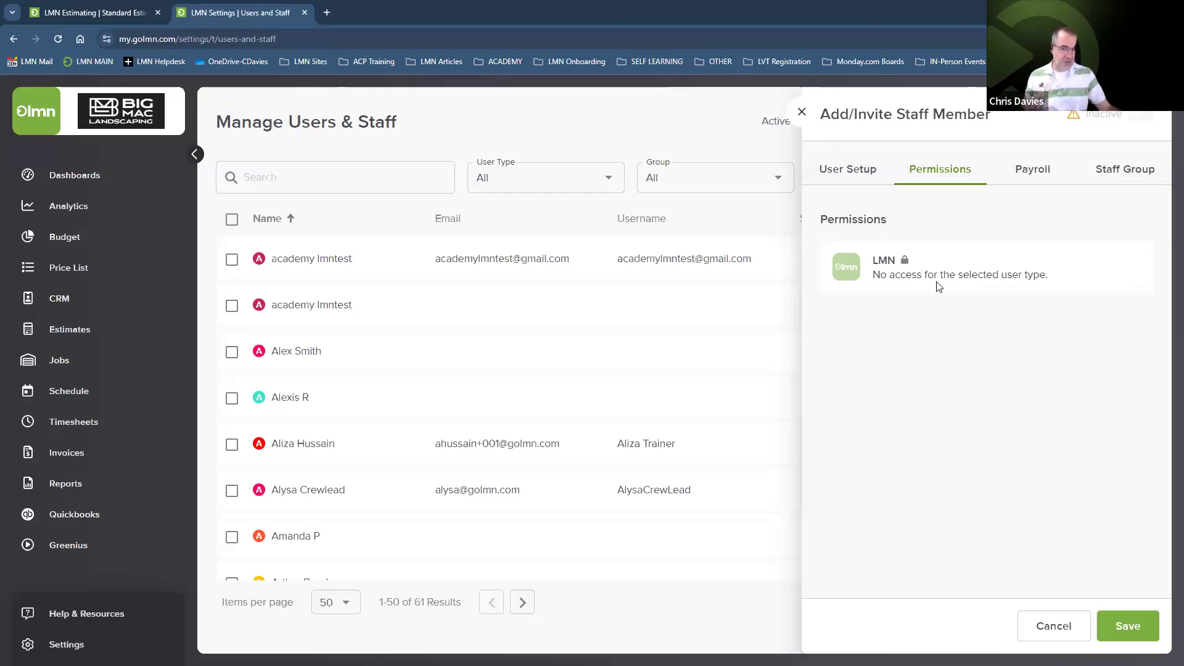
click(849, 170)
click(959, 327)
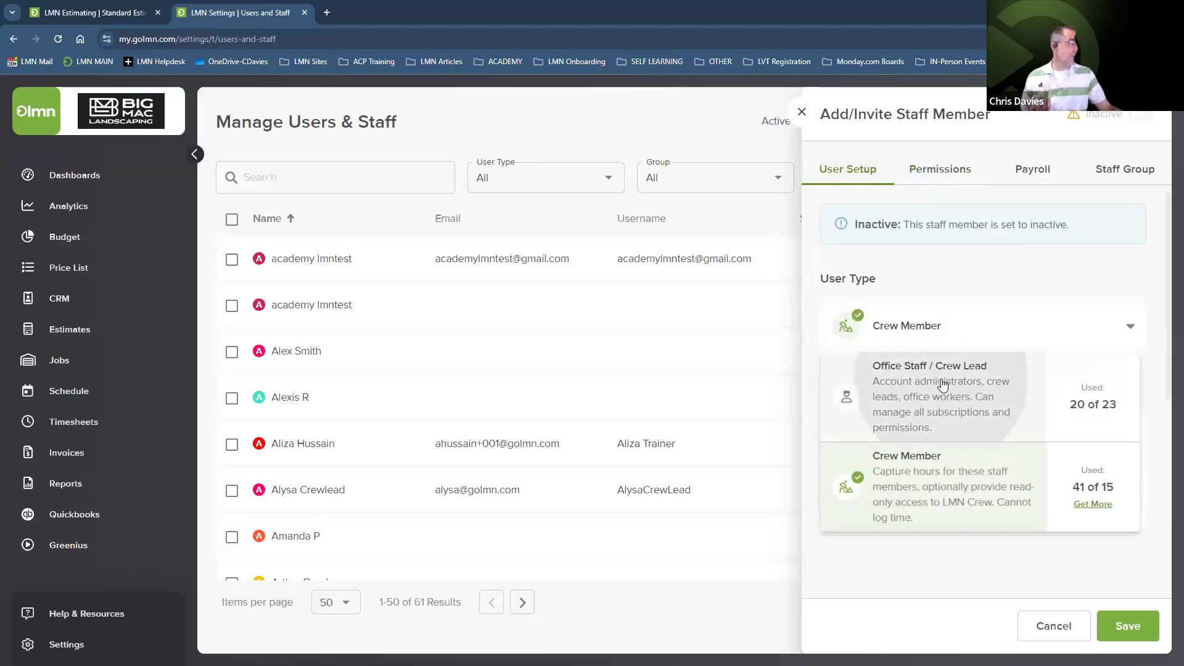
click(942, 380)
click(944, 170)
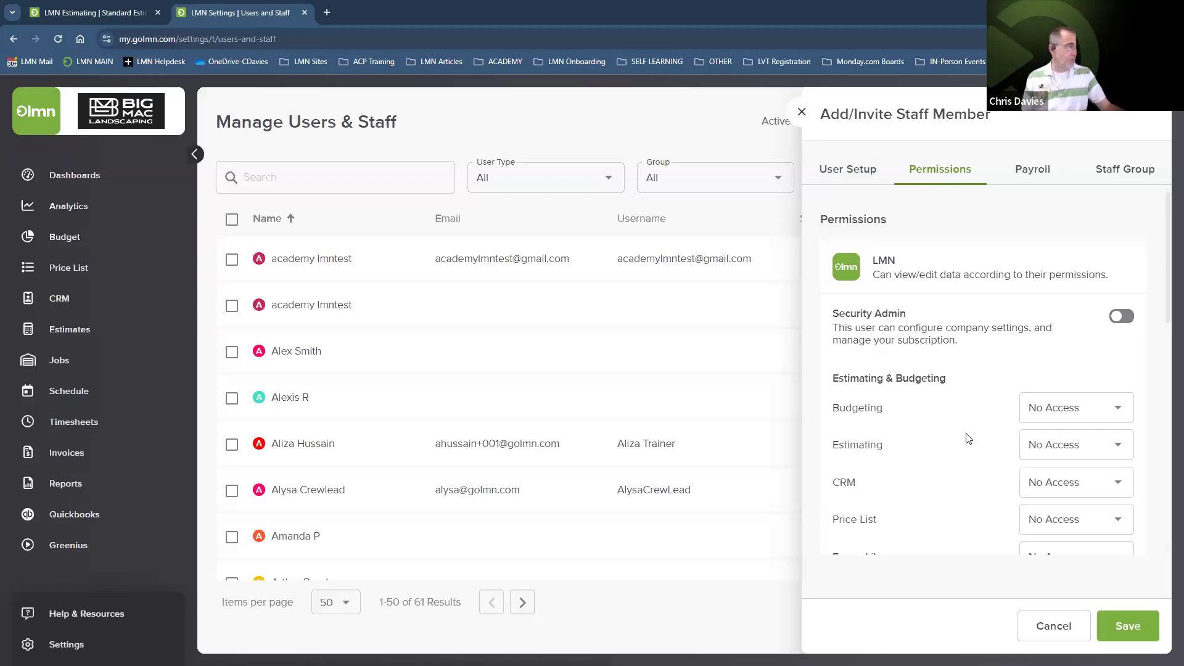
Review the payroll settings and staff group choices for the new staff member, and discard the unsaved entry
click(1030, 171)
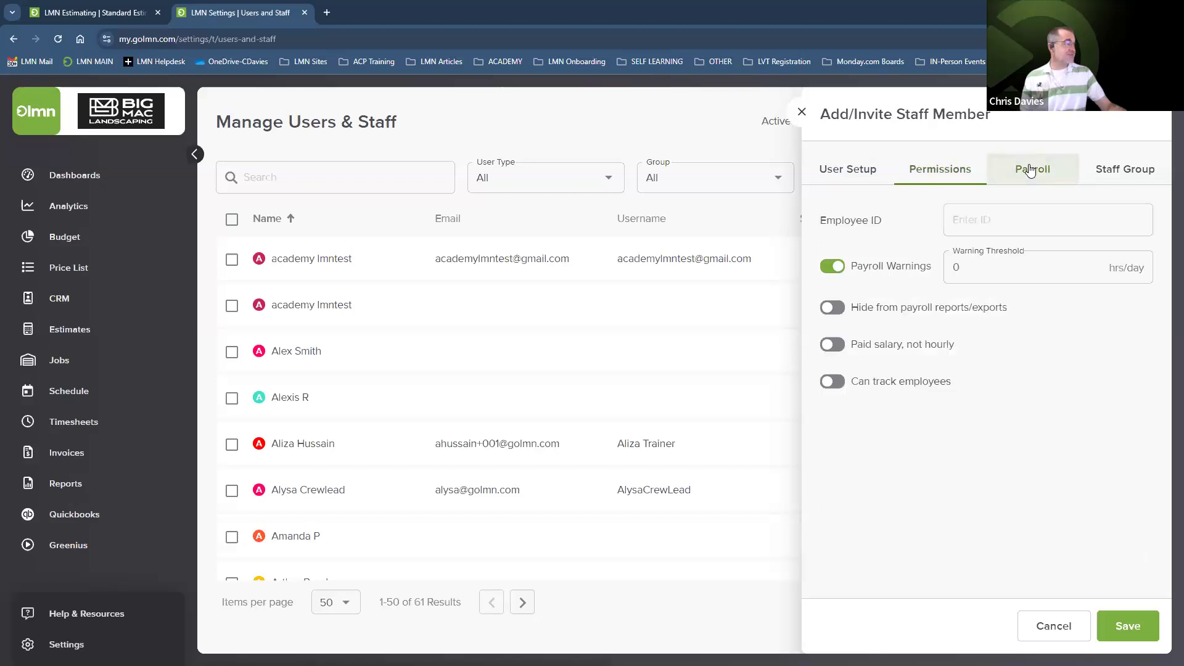
click(1010, 218)
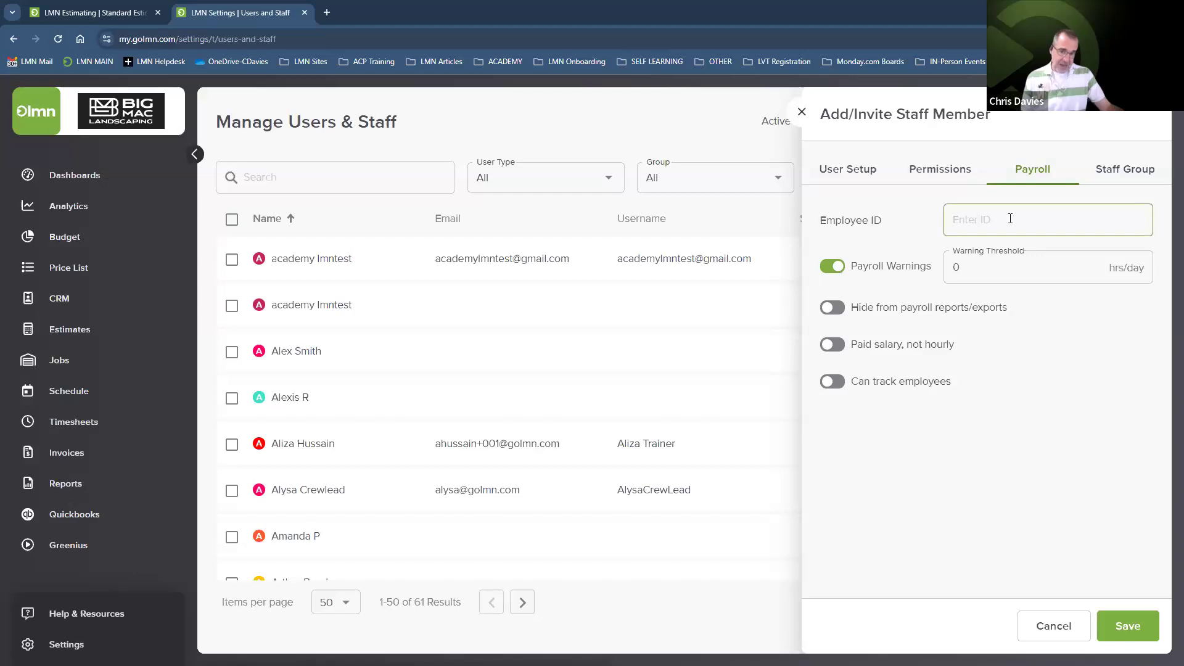
click(1003, 265)
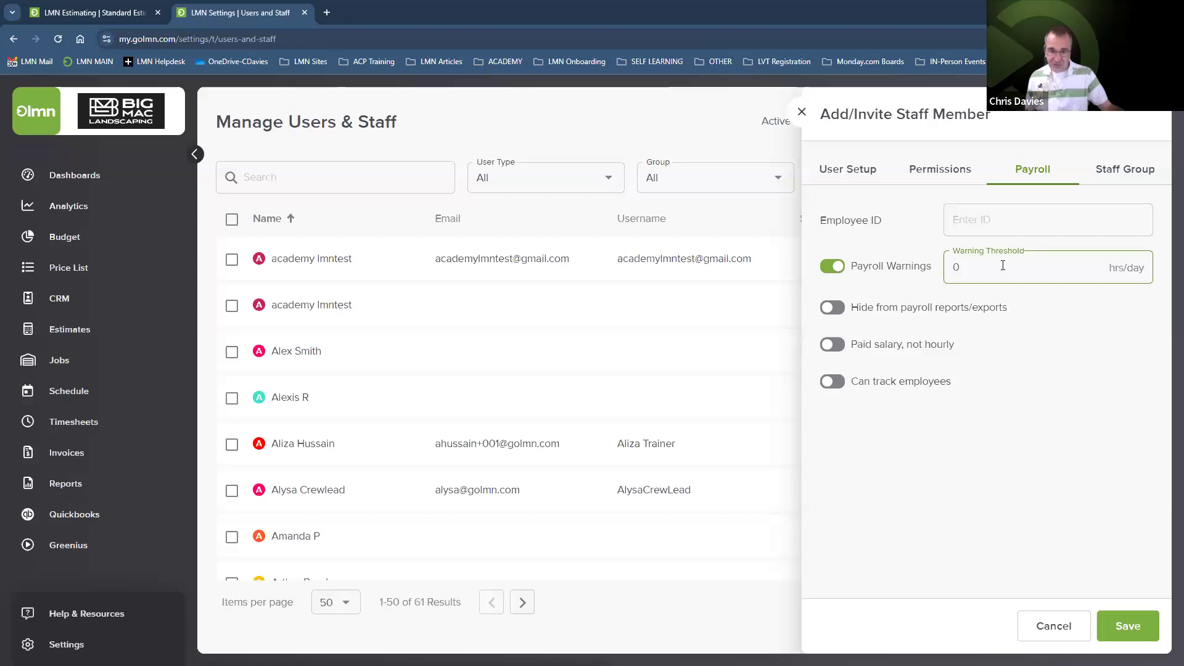
click(879, 310)
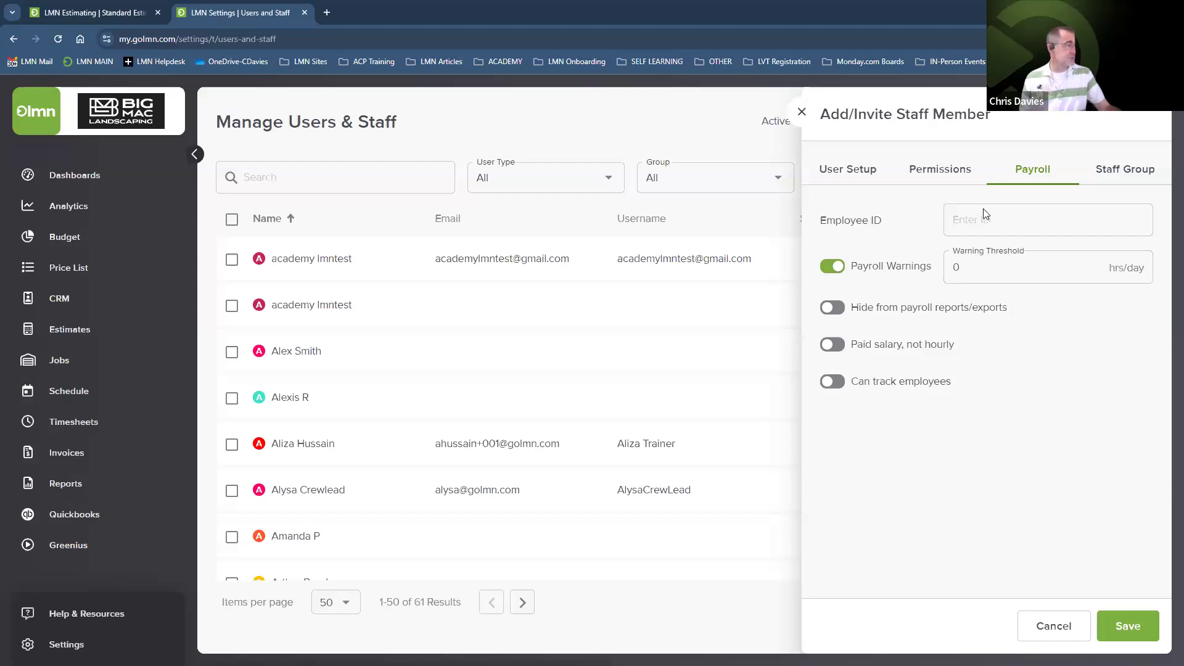
click(1119, 169)
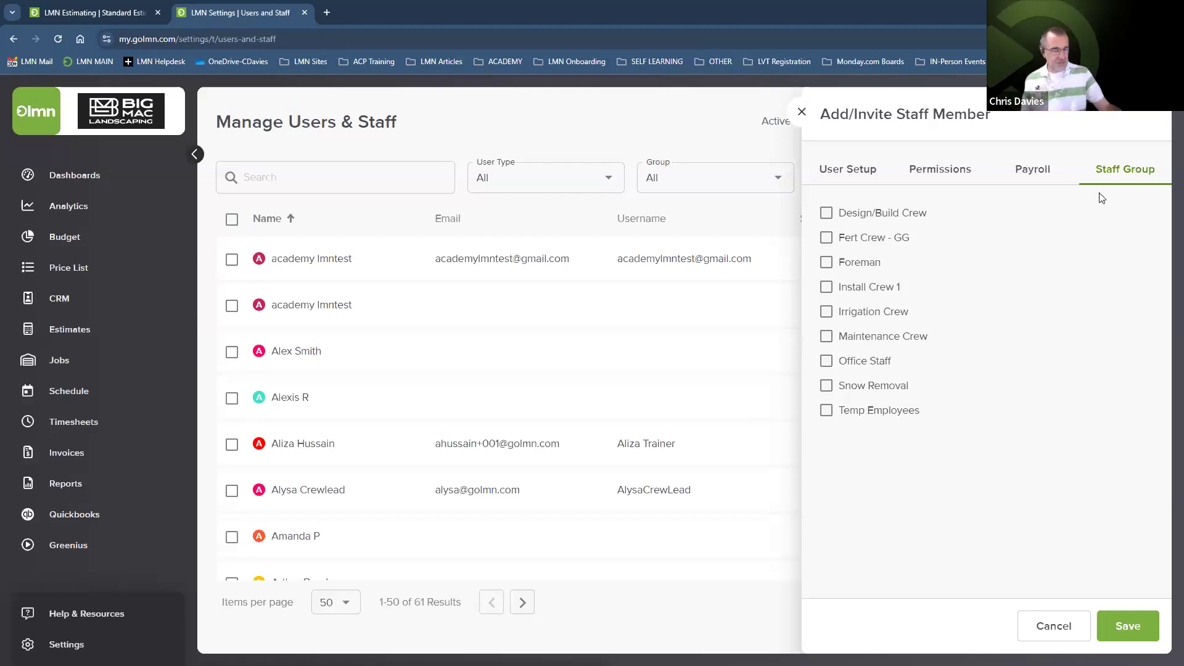
click(1051, 627)
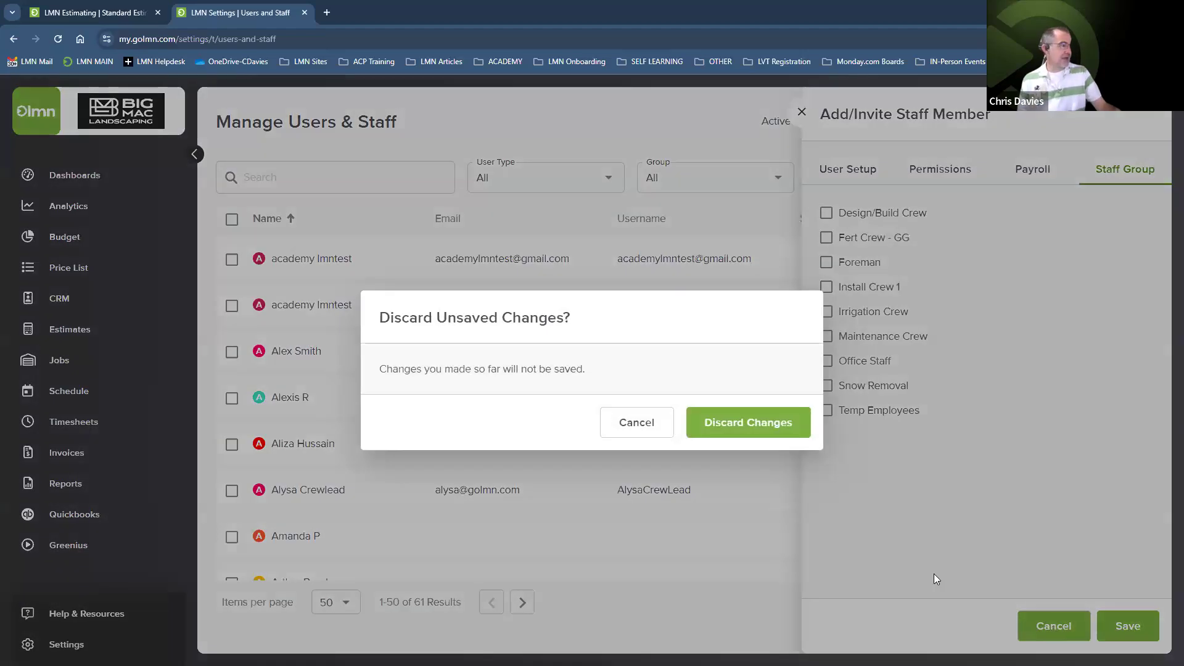
click(729, 430)
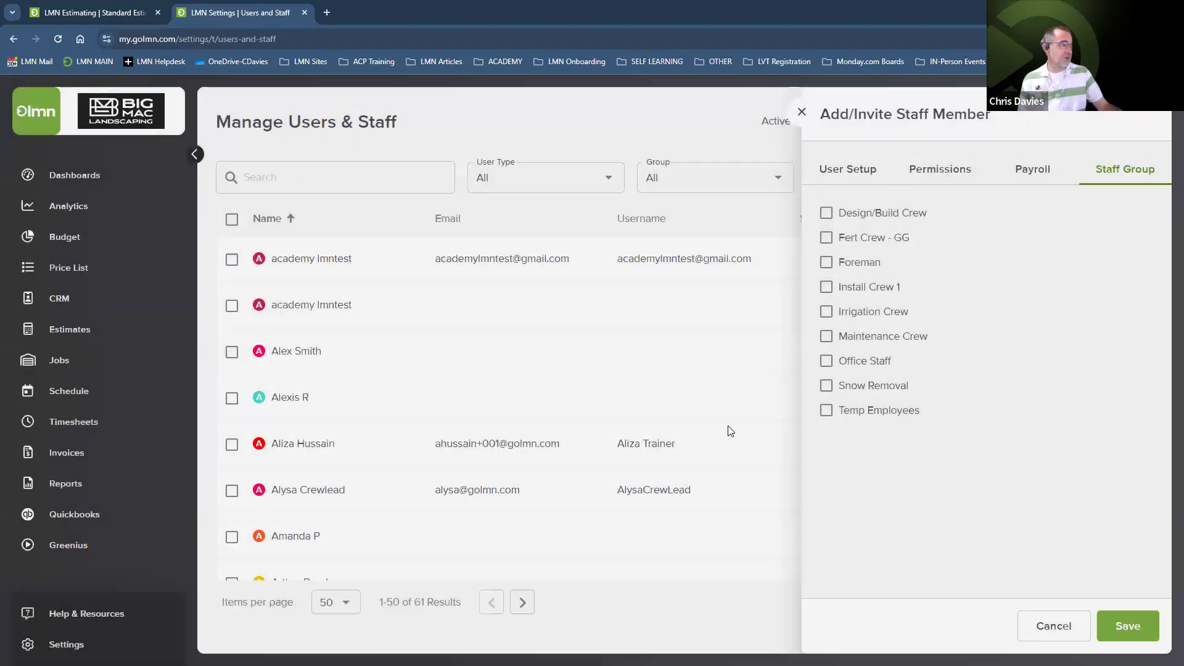
Open the Staff Groups list and view the staff belonging to the Office Staff group
mouse_move(151, 644)
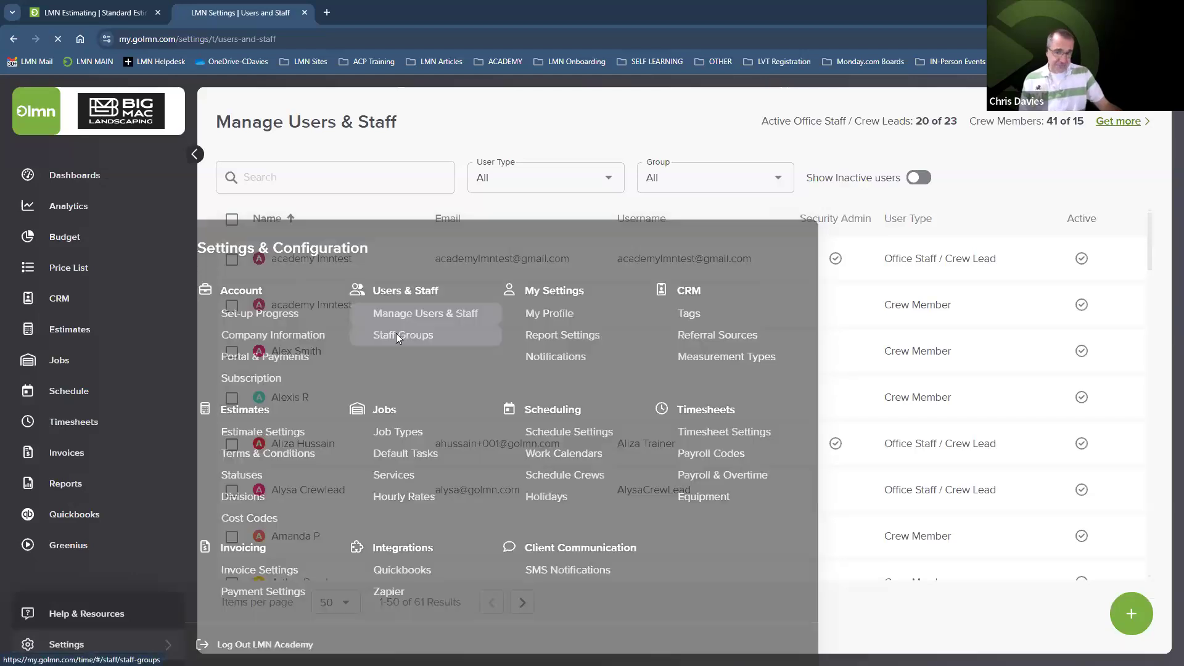
click(397, 336)
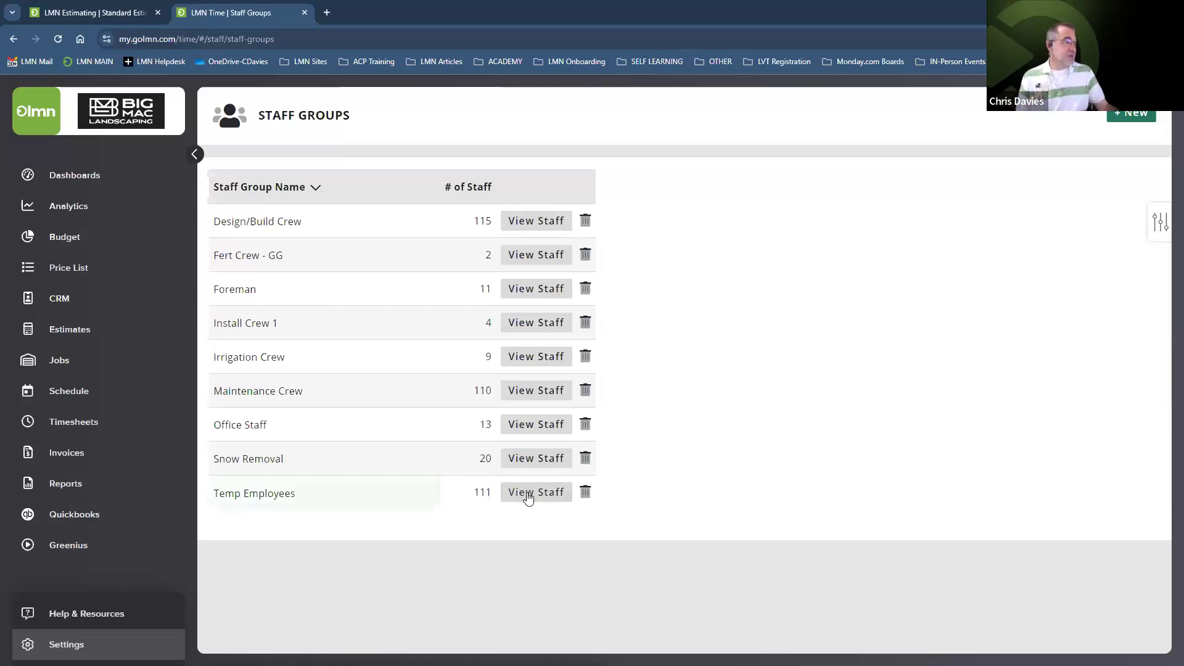
click(532, 425)
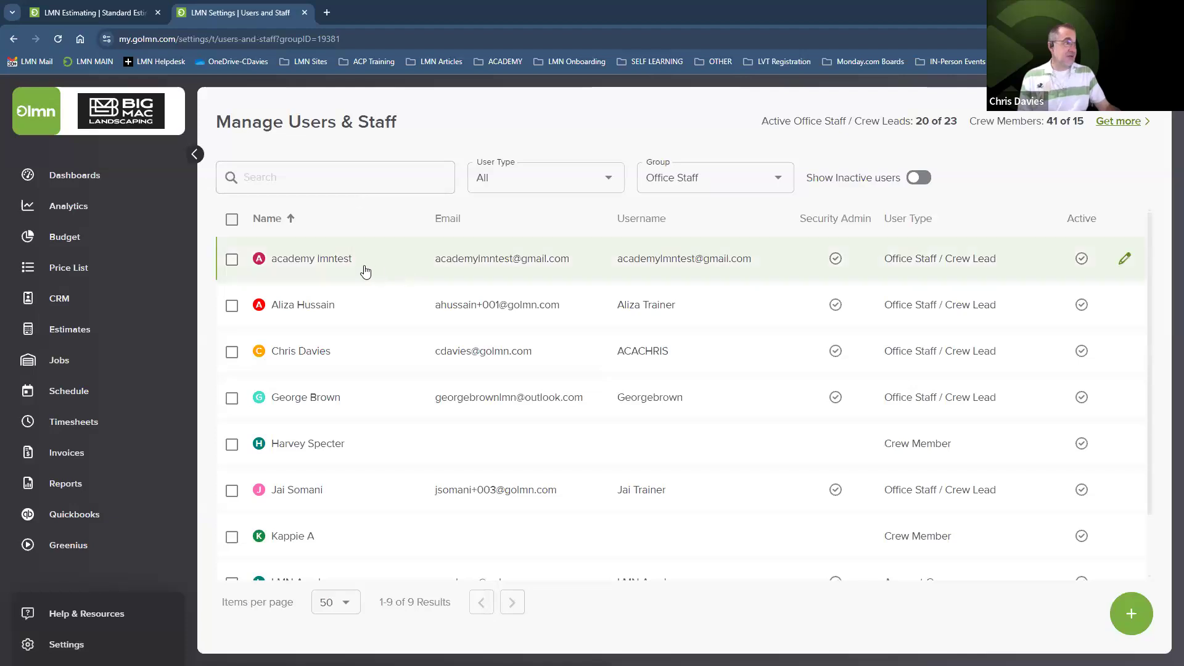
Filter the staff list by the Design/Build Crew group and look through its members
scroll(360, 275, down, 1)
scroll(372, 370, up, 1)
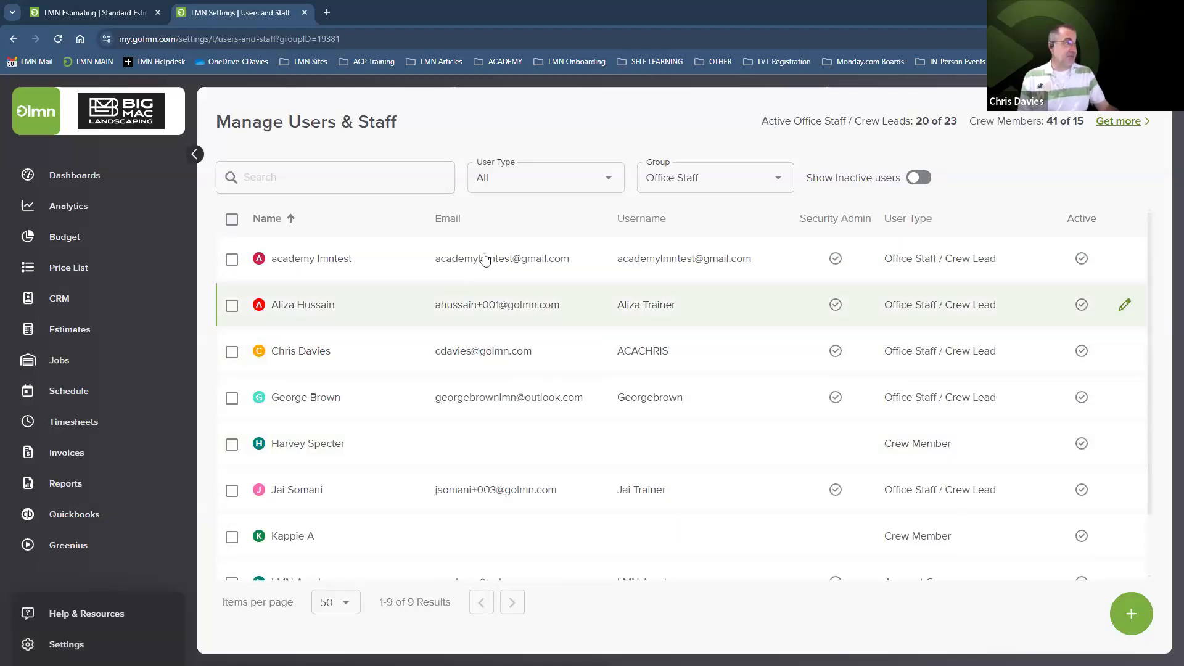
click(781, 180)
scroll(685, 265, up, 3)
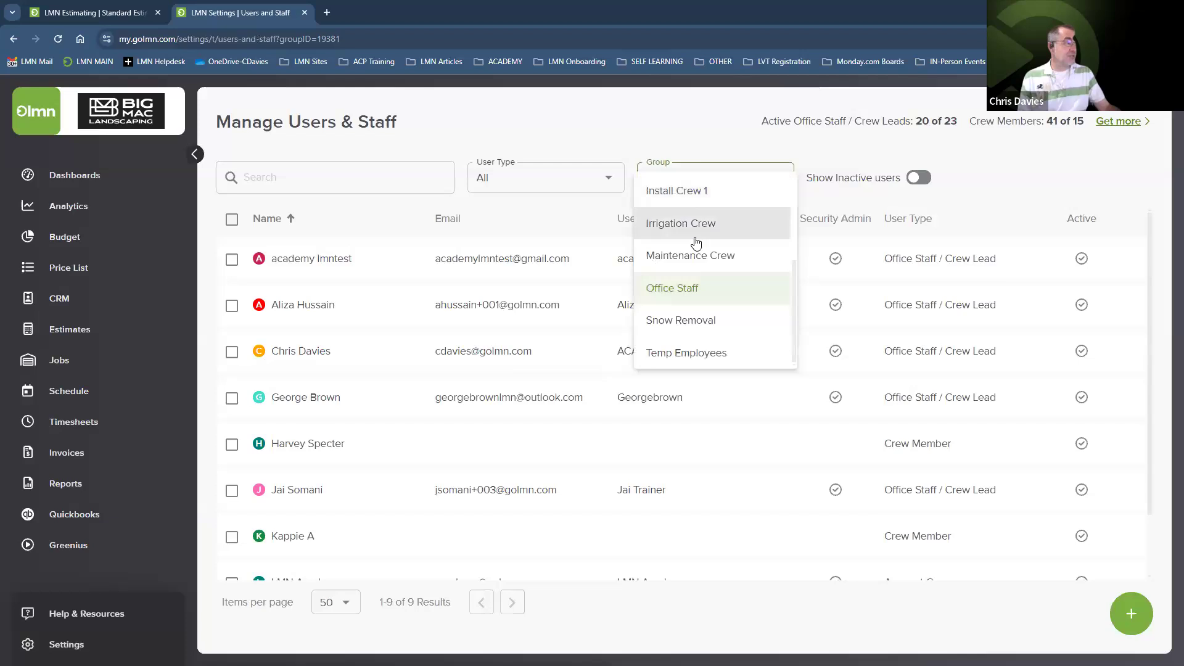
click(677, 259)
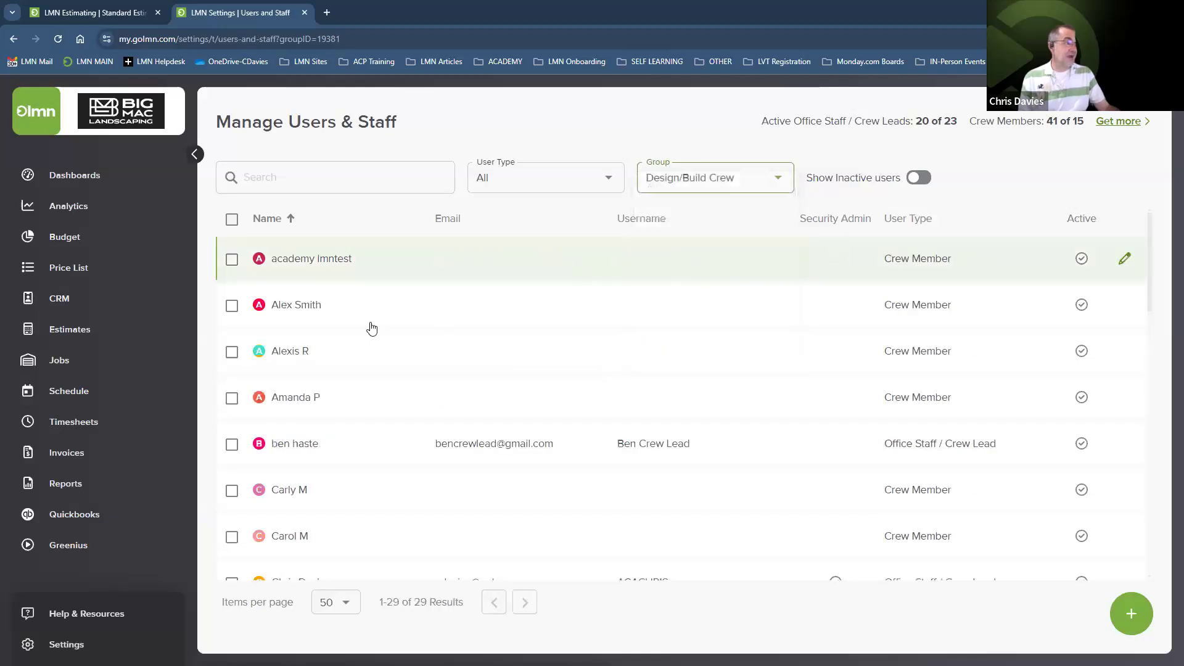
scroll(336, 515, down, 10)
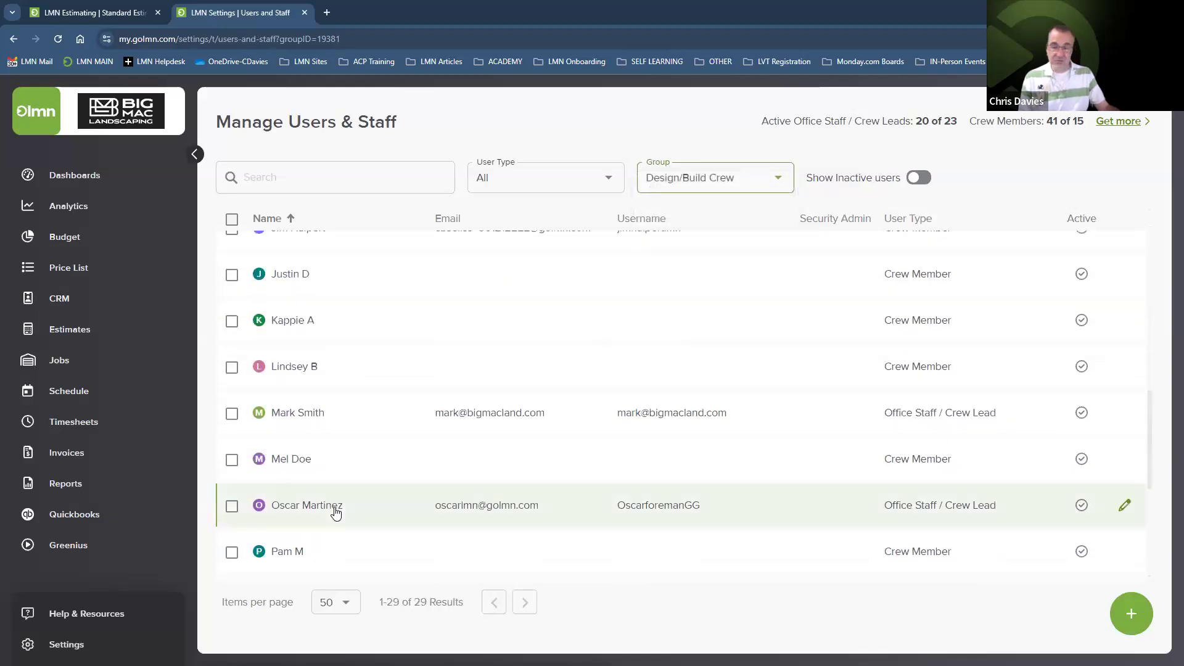
scroll(335, 509, up, 10)
Switch the group filter to Maintenance Crew and look through the staff in that group
click(670, 182)
scroll(668, 210, down, 3)
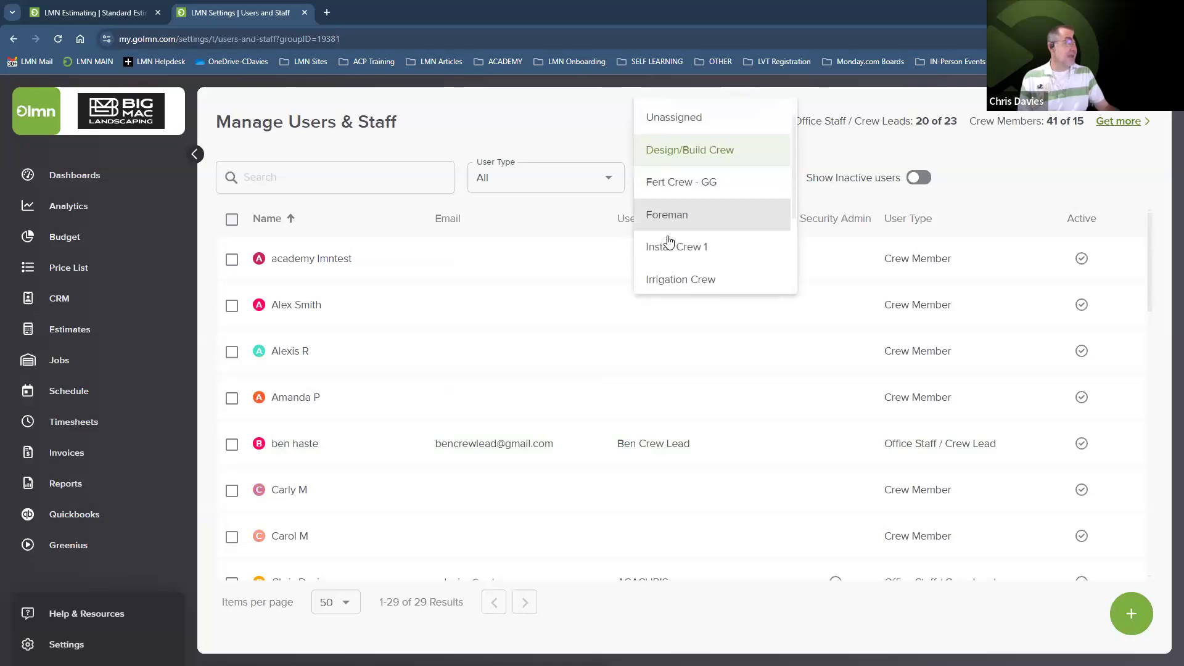
click(669, 188)
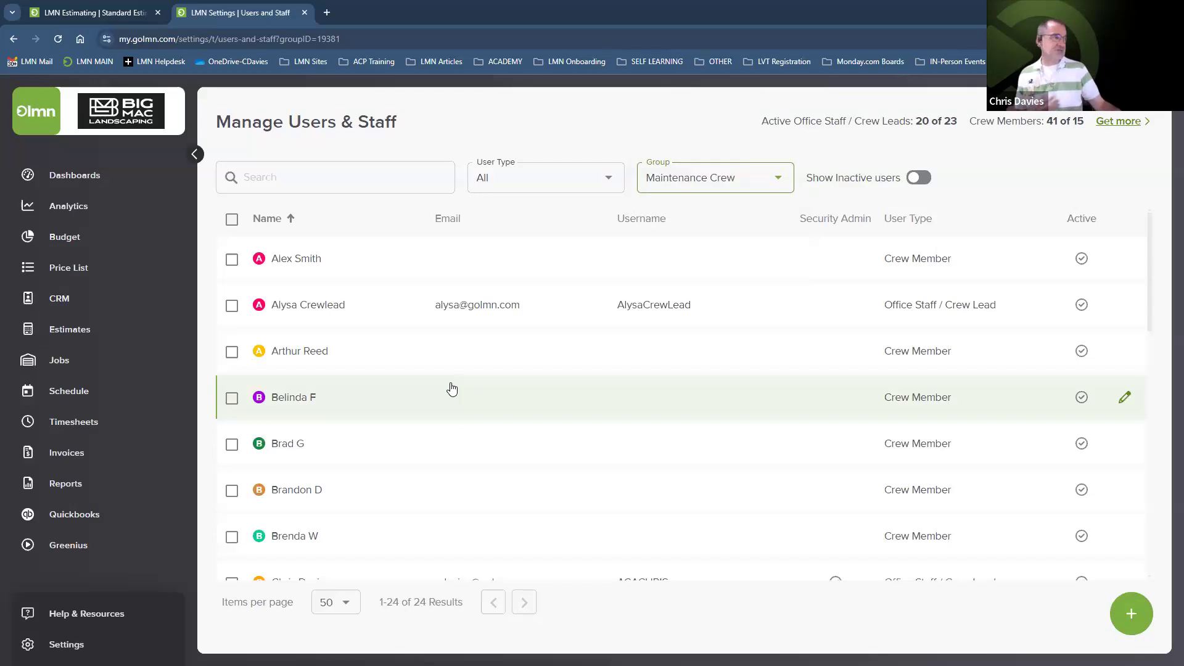
scroll(455, 385, down, 3)
scroll(457, 385, down, 1)
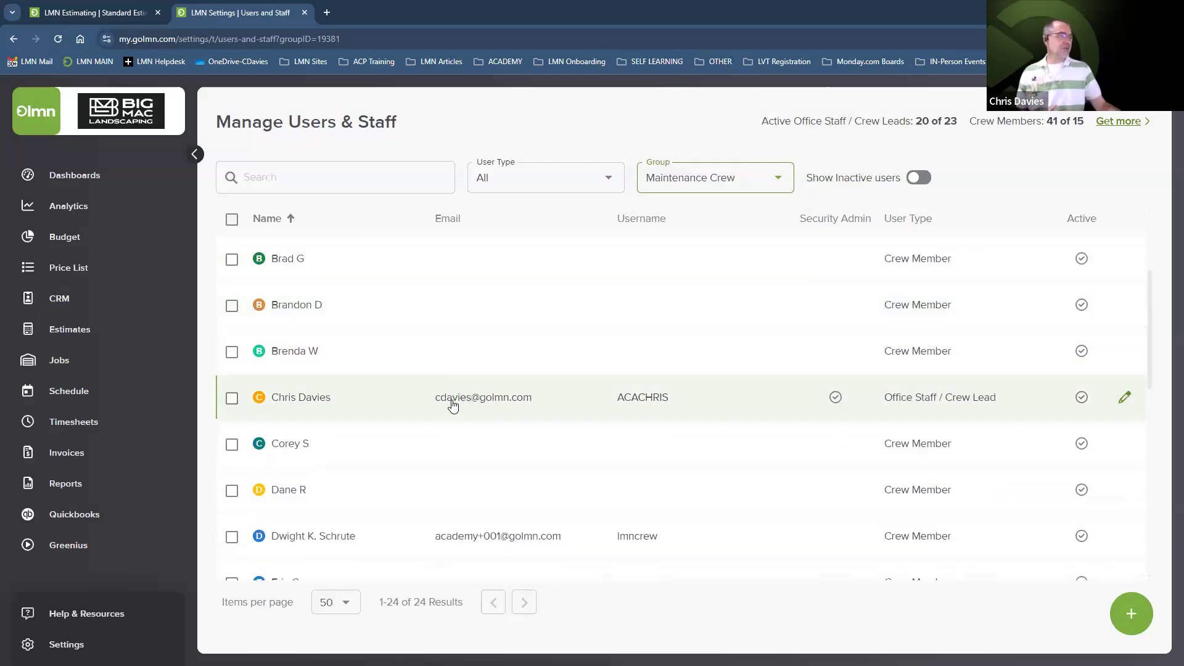
Open the Office Staff / Crew Lead listed with security admin rights for editing and review the account and sign-in info
click(398, 398)
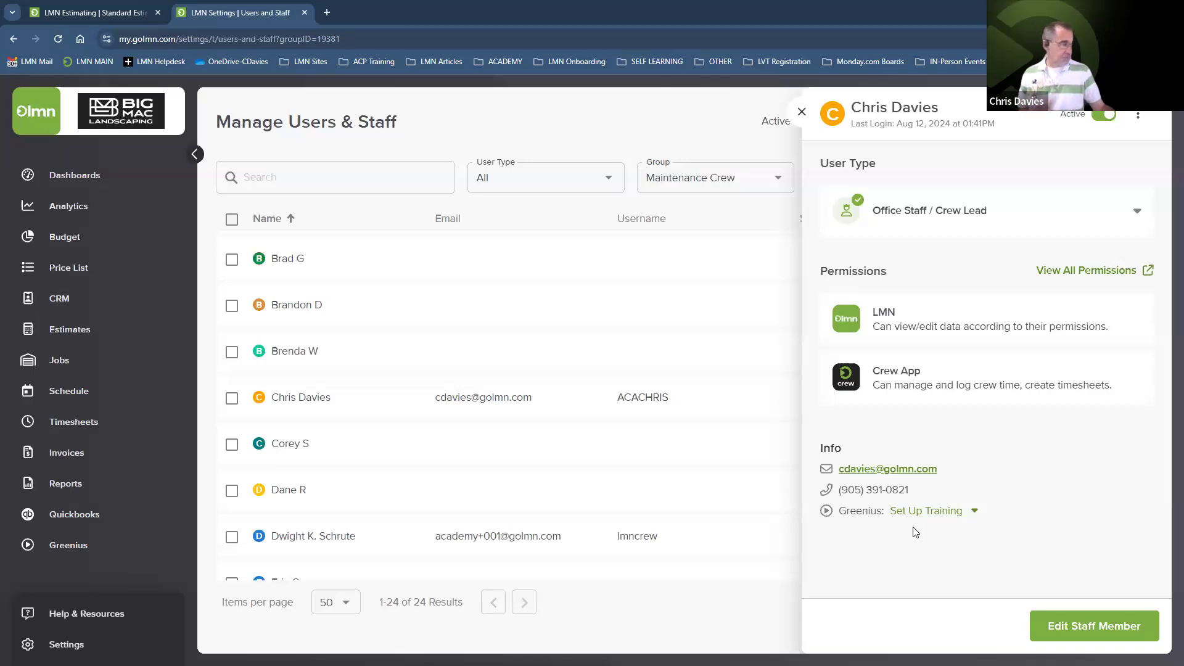
click(1093, 630)
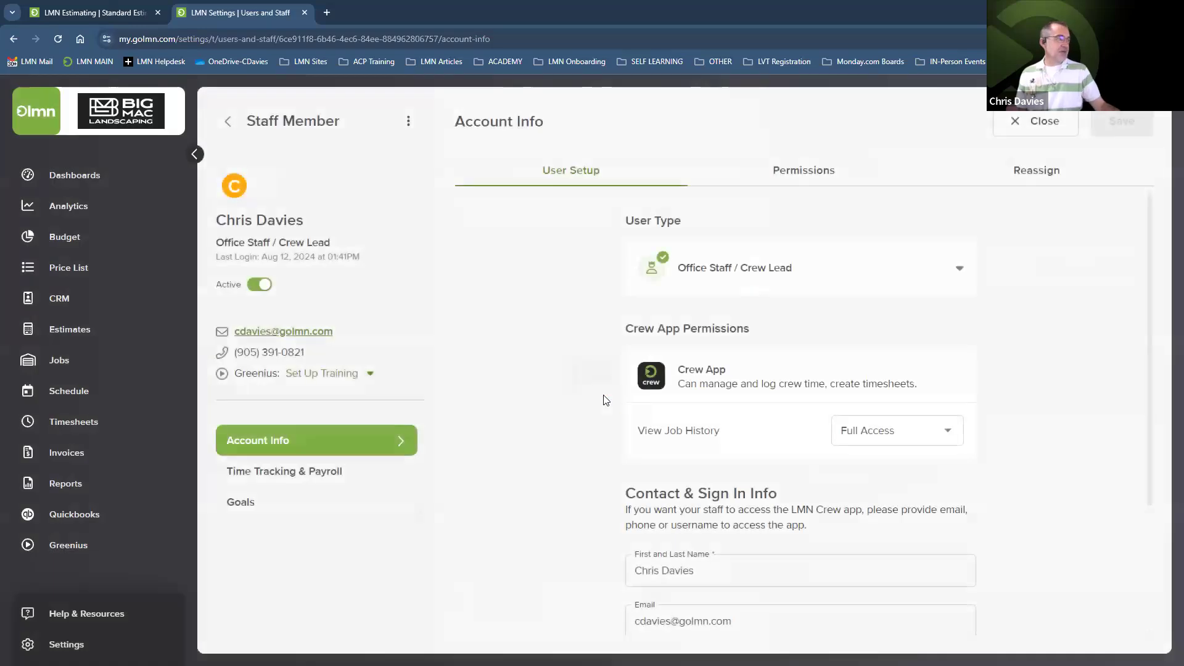
scroll(734, 355, down, 3)
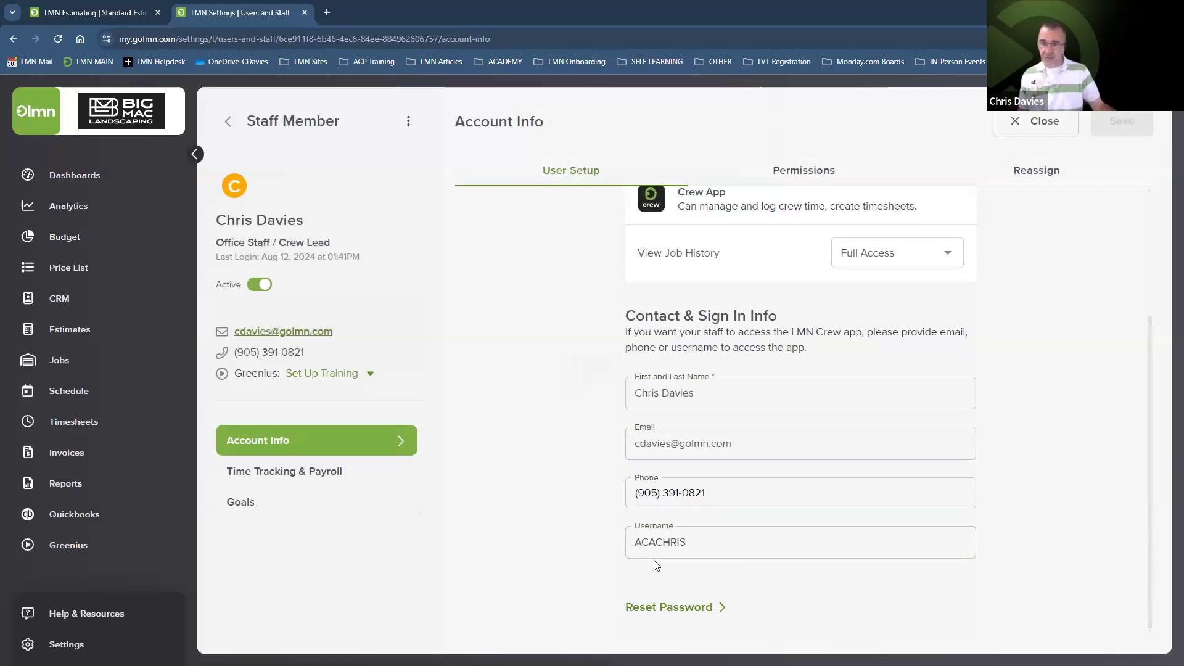
Review the staff member's payroll settings, wage costs and staff group assignments
click(283, 473)
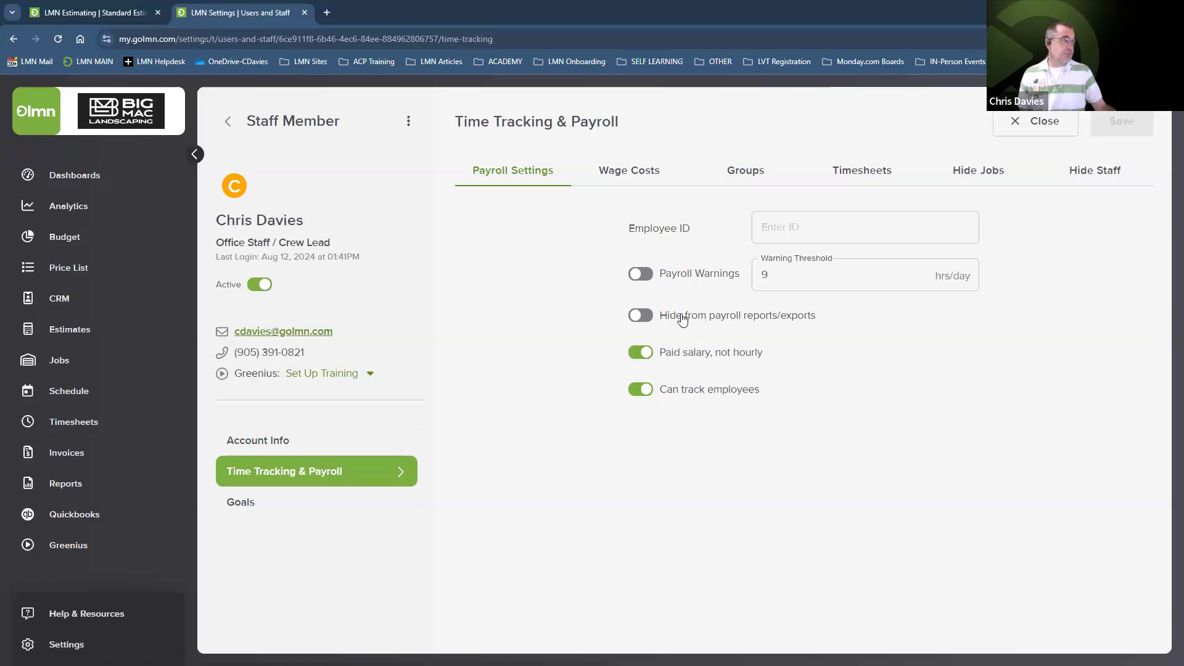
click(630, 169)
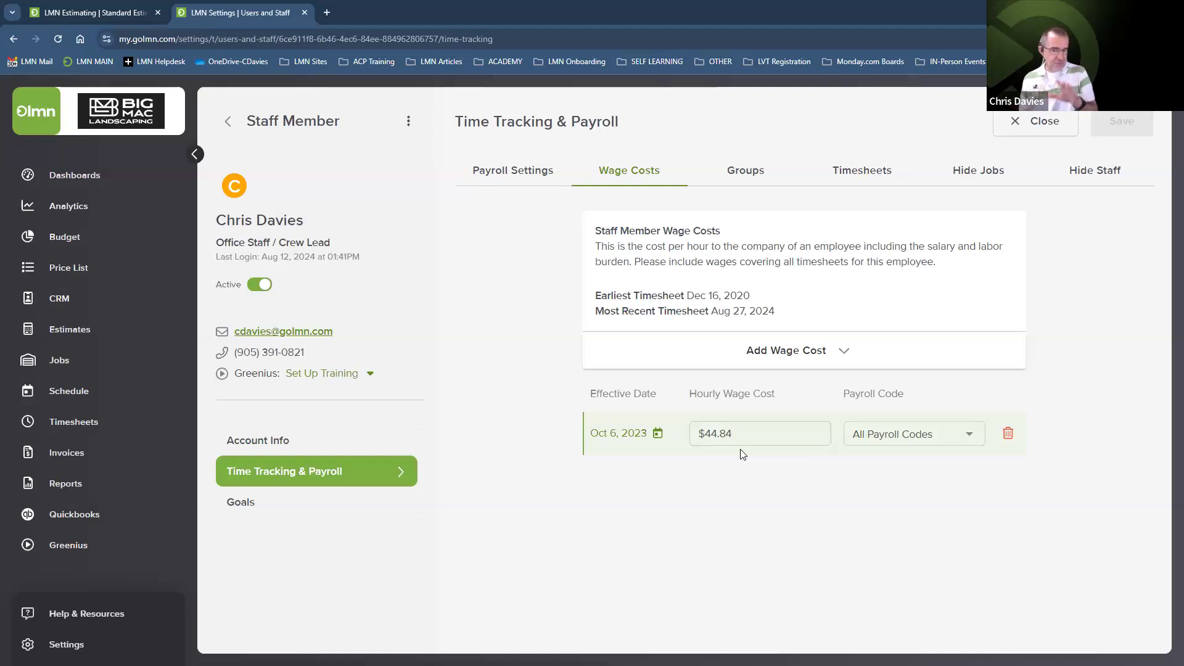
click(748, 171)
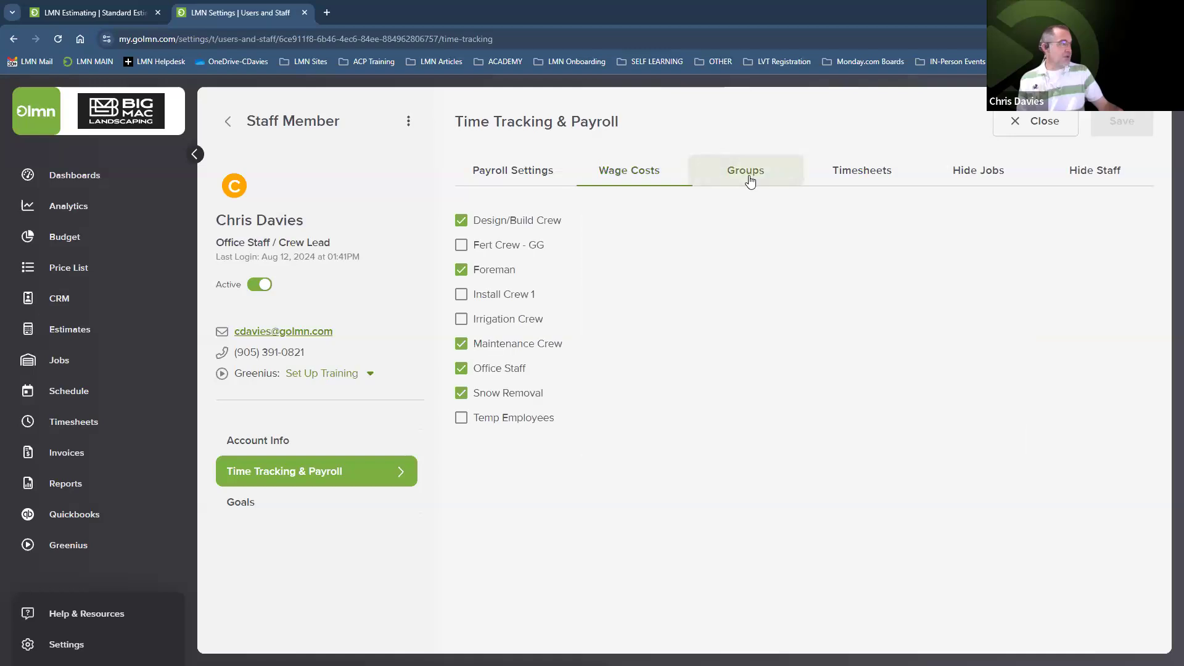
List the staff member's timesheets for the past 180 days and open the July 25 timesheet's details
click(854, 174)
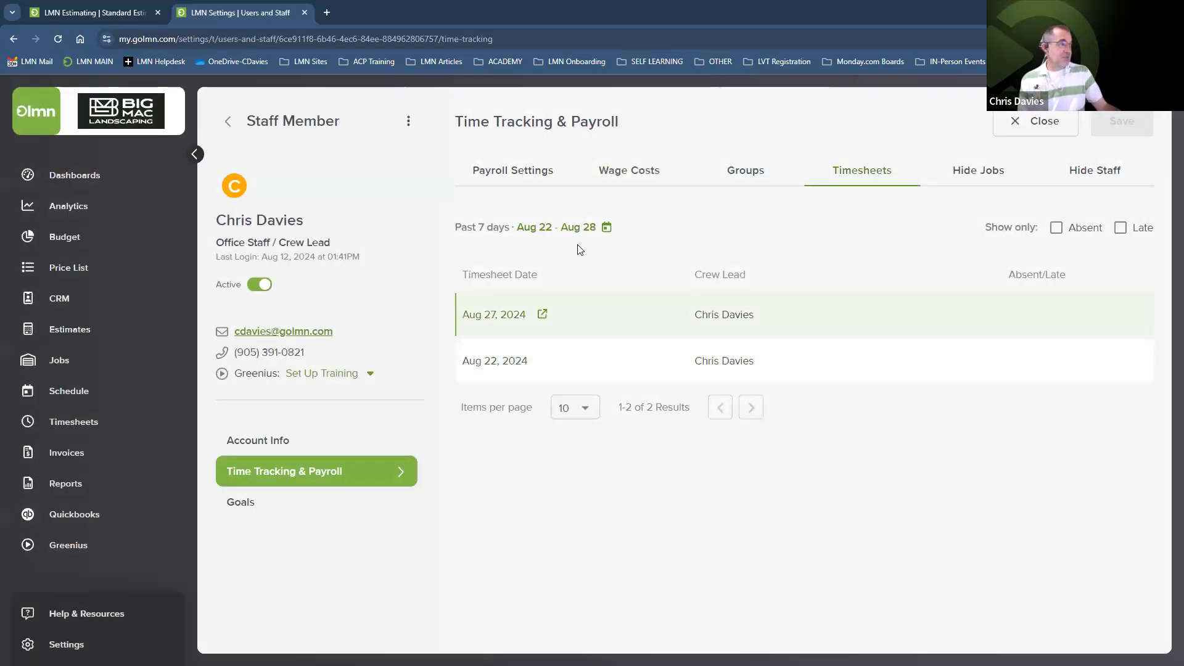
click(606, 228)
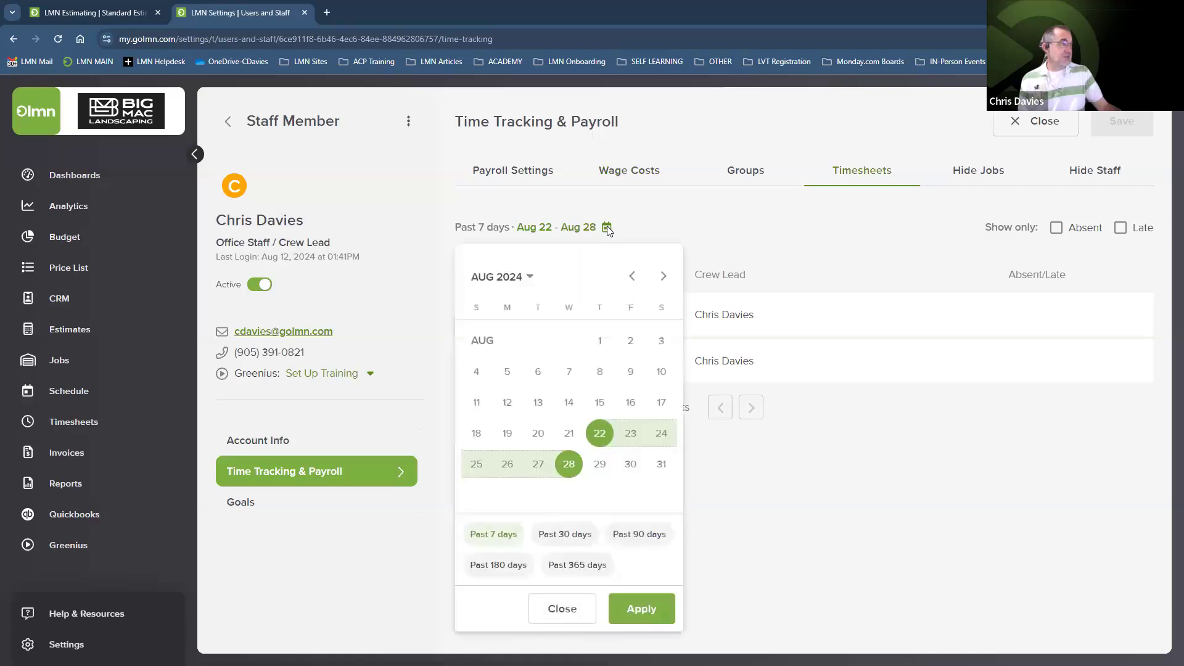
click(561, 533)
click(637, 532)
click(496, 564)
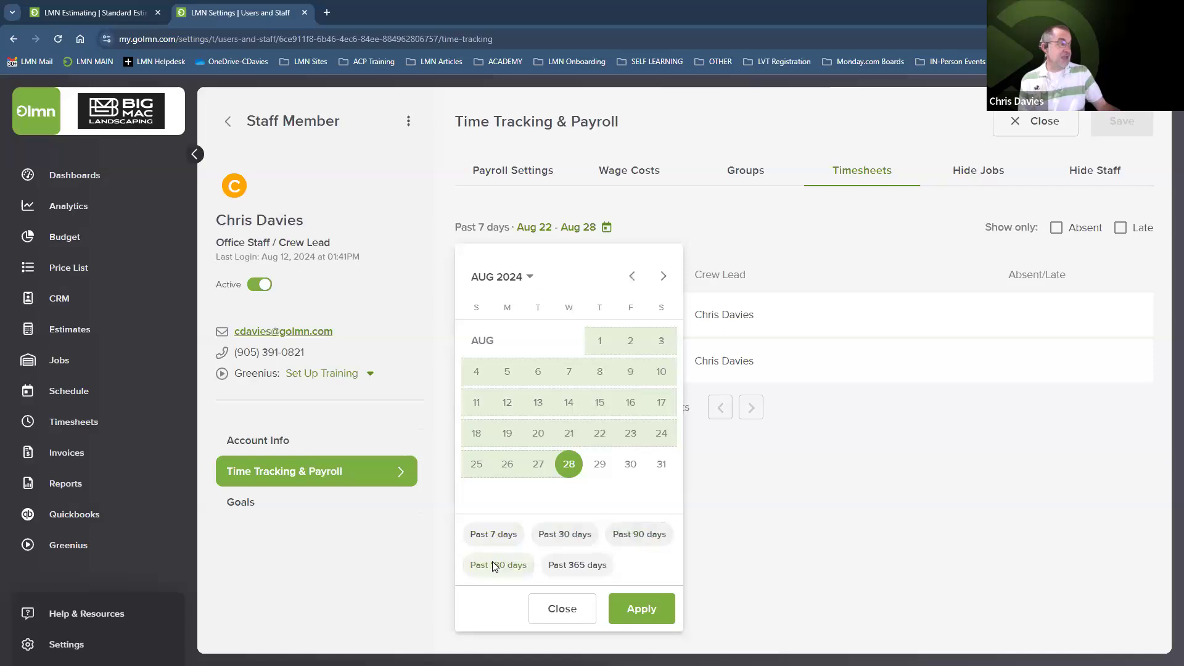
click(658, 616)
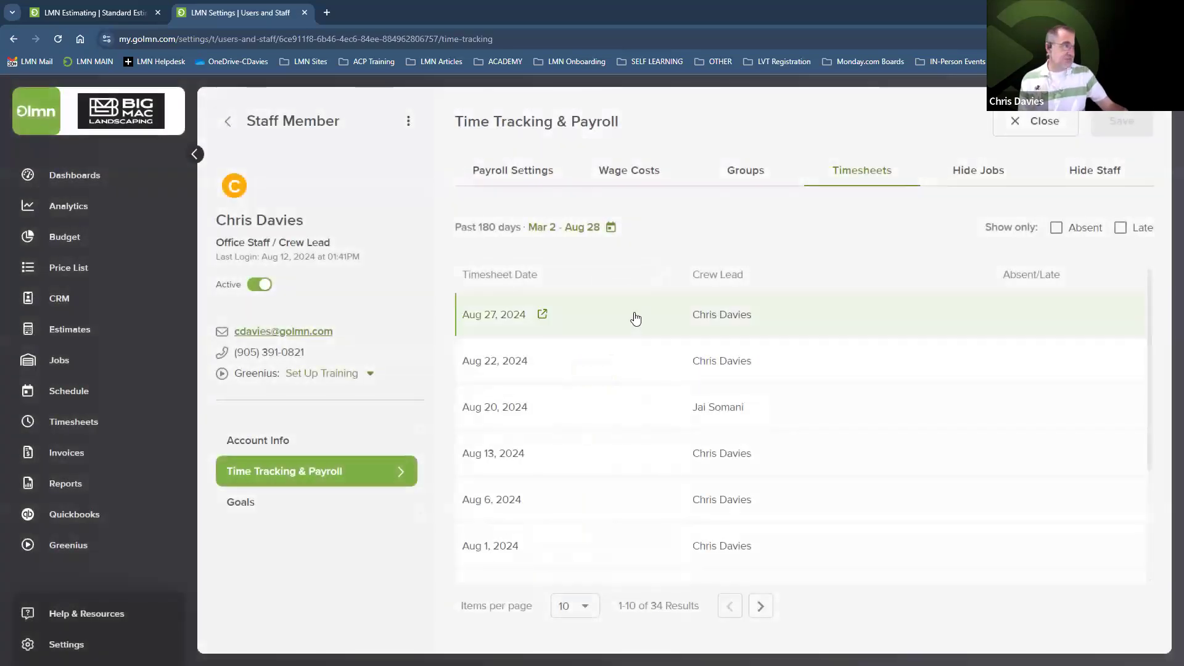
scroll(632, 410, down, 1)
scroll(632, 410, down, 2)
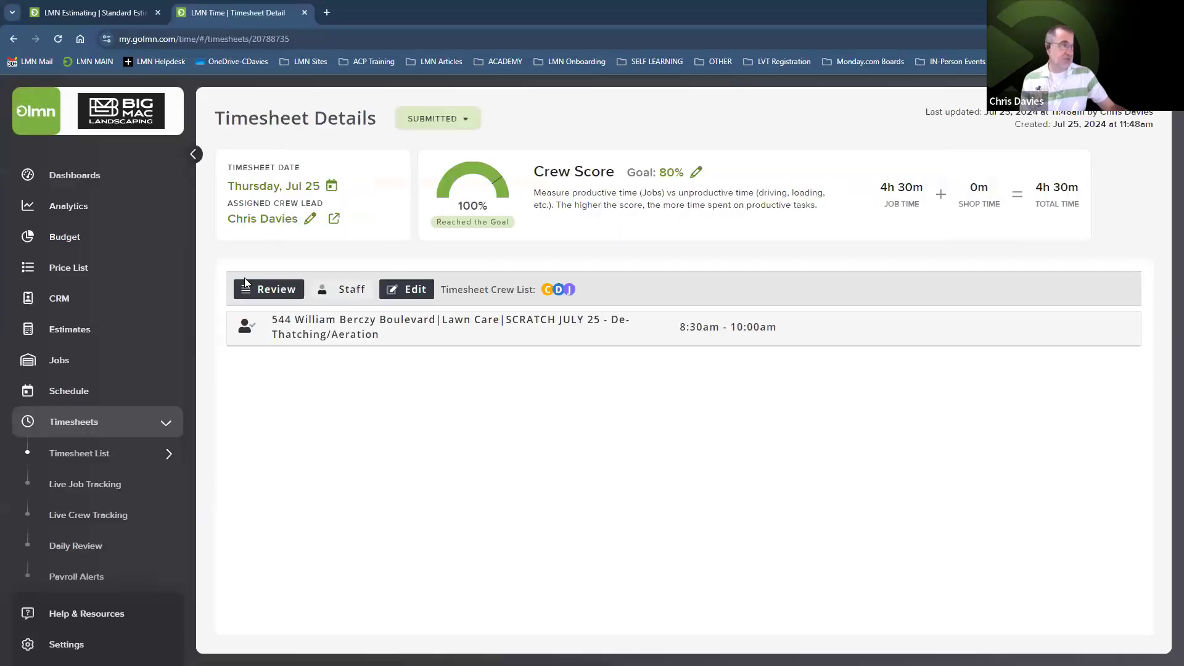
Return to the staff member's time tracking and payroll settings and check the Hide Staff and Hide Jobs restrictions
right_click(11, 39)
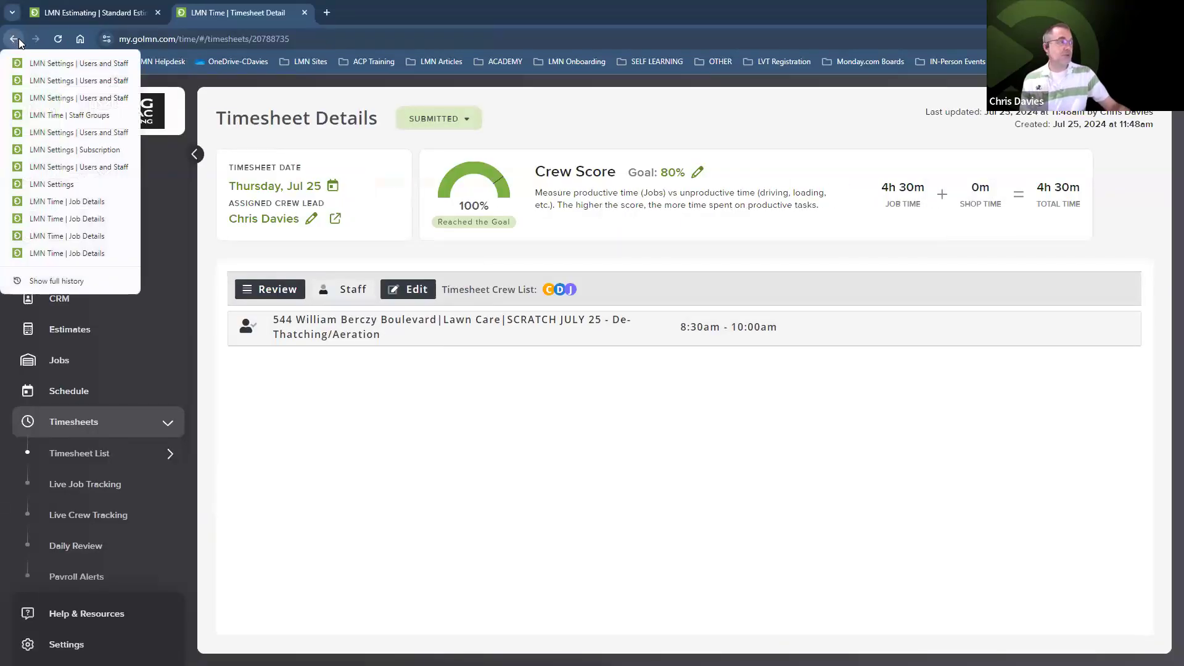
click(62, 63)
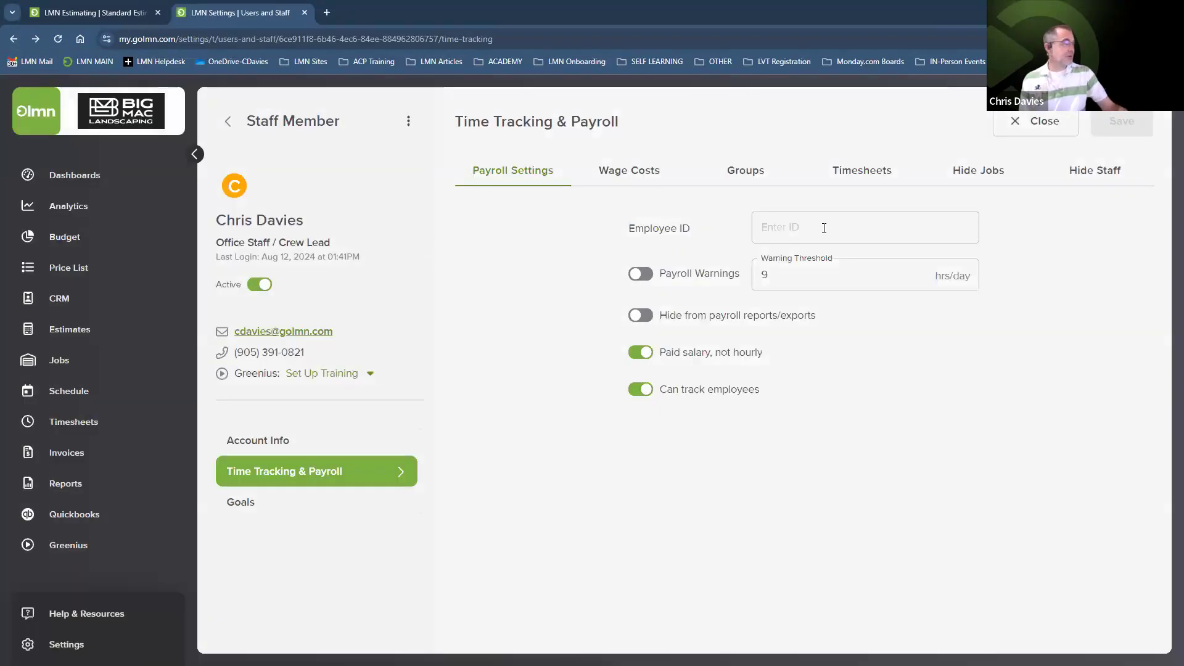
click(980, 175)
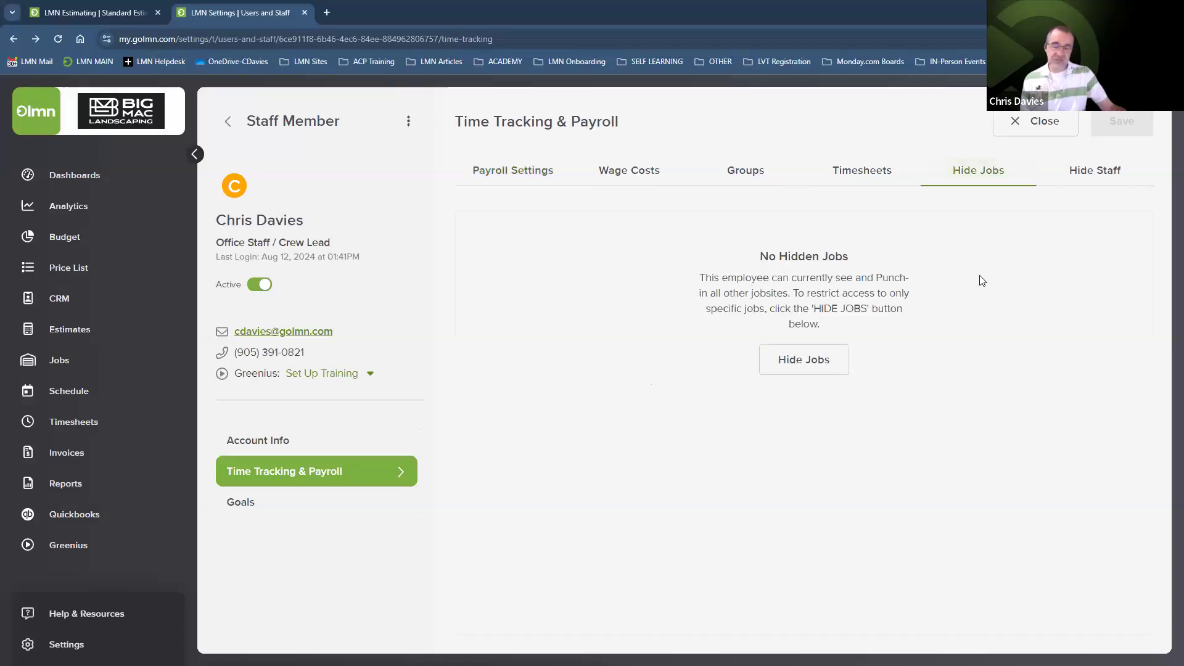
click(1096, 174)
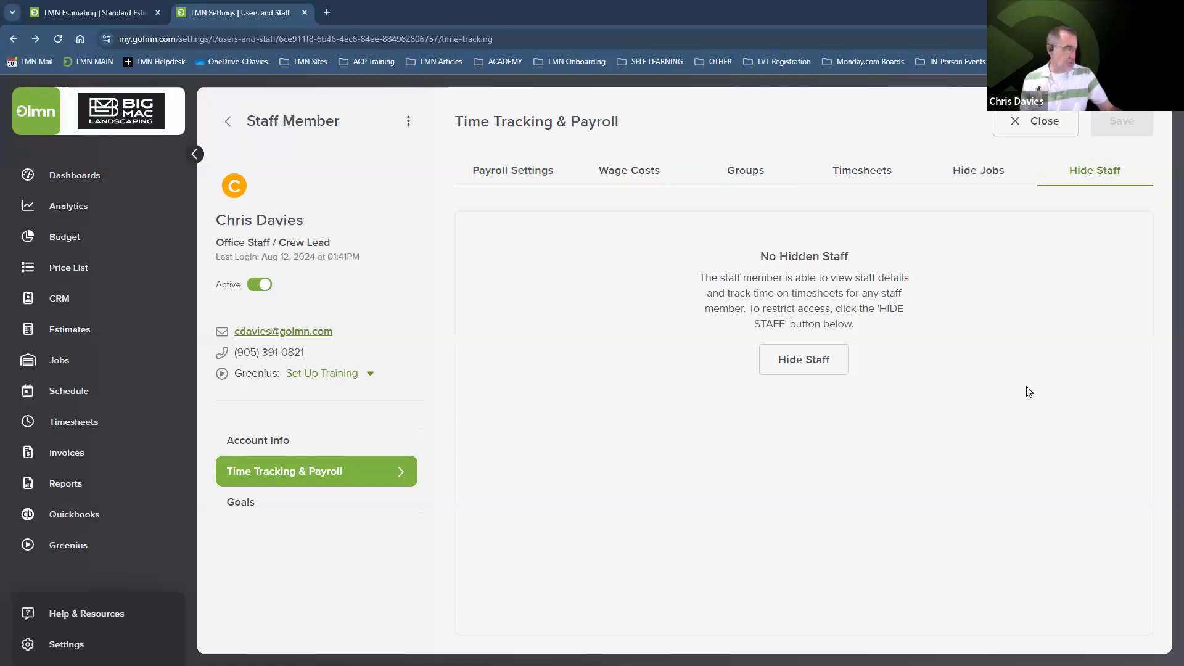
click(968, 177)
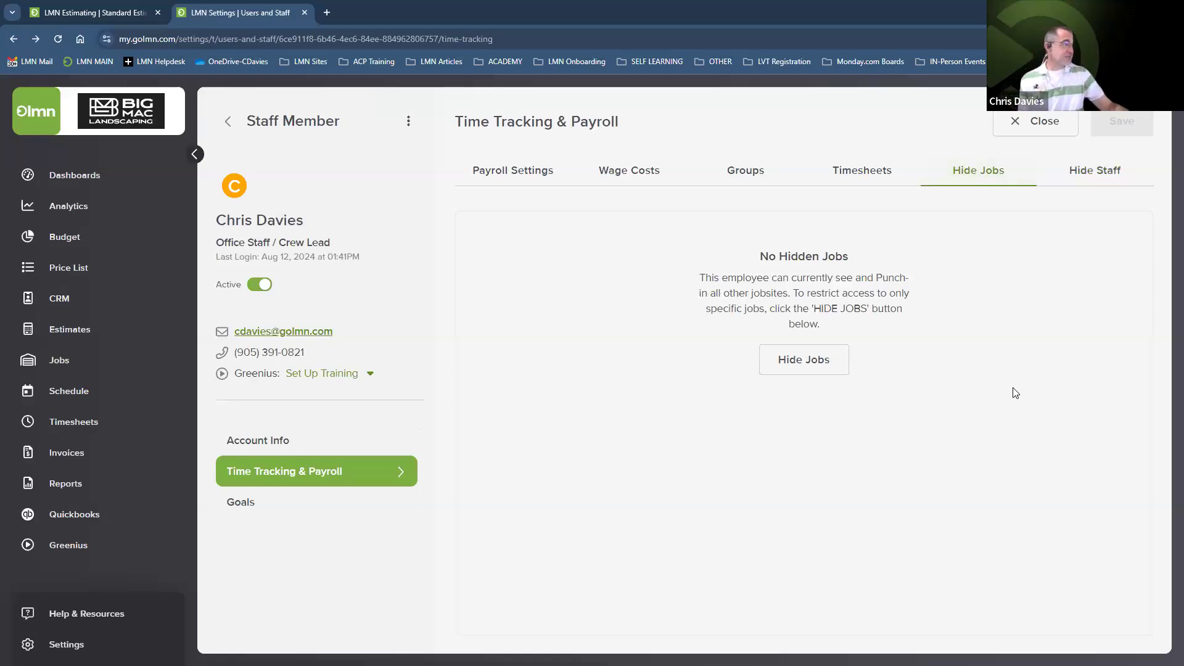
Restrict the staff member's job access to the jobs in the DB job group, and discard the unsaved changes
click(804, 360)
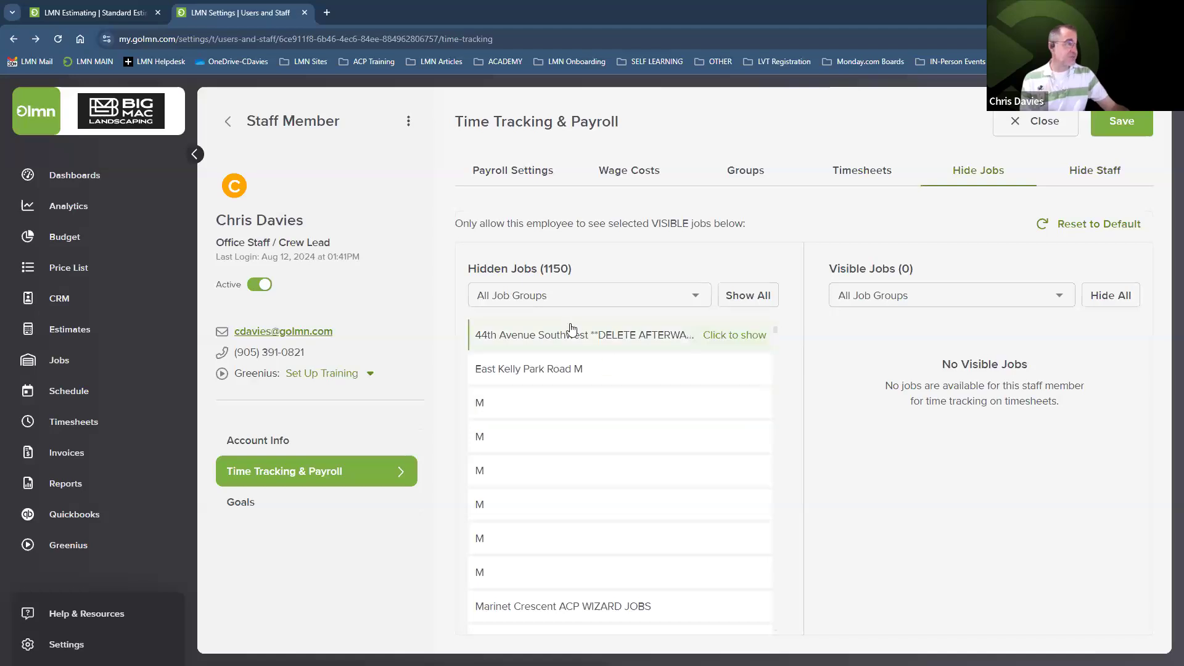
click(563, 297)
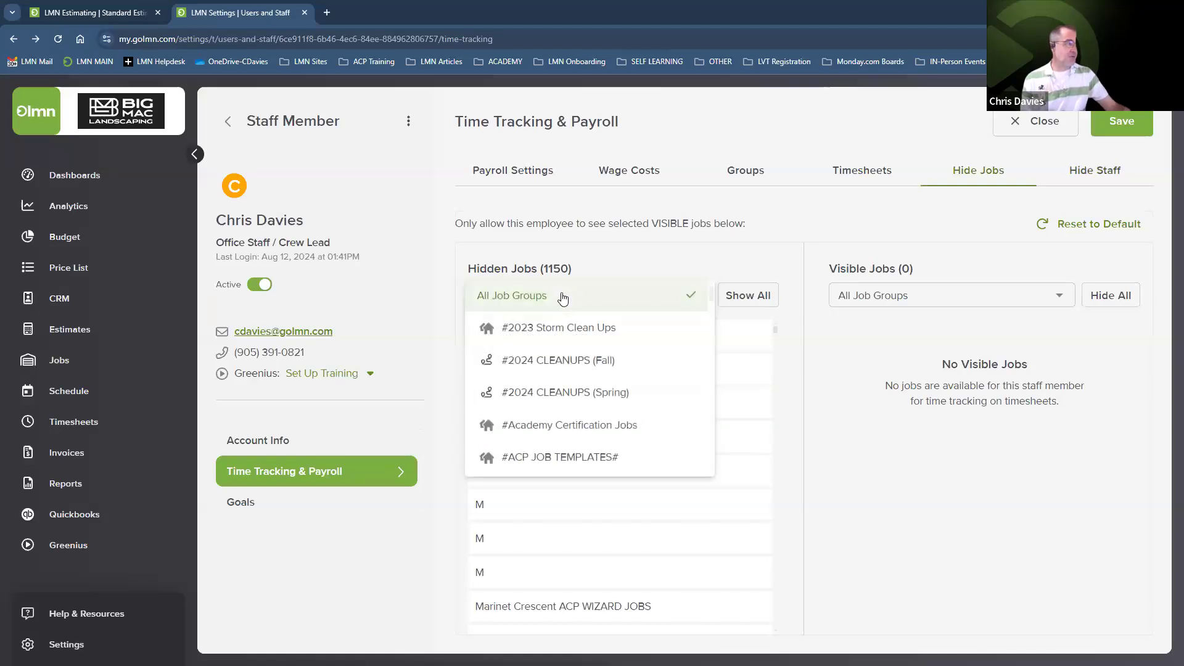
scroll(551, 348, down, 10)
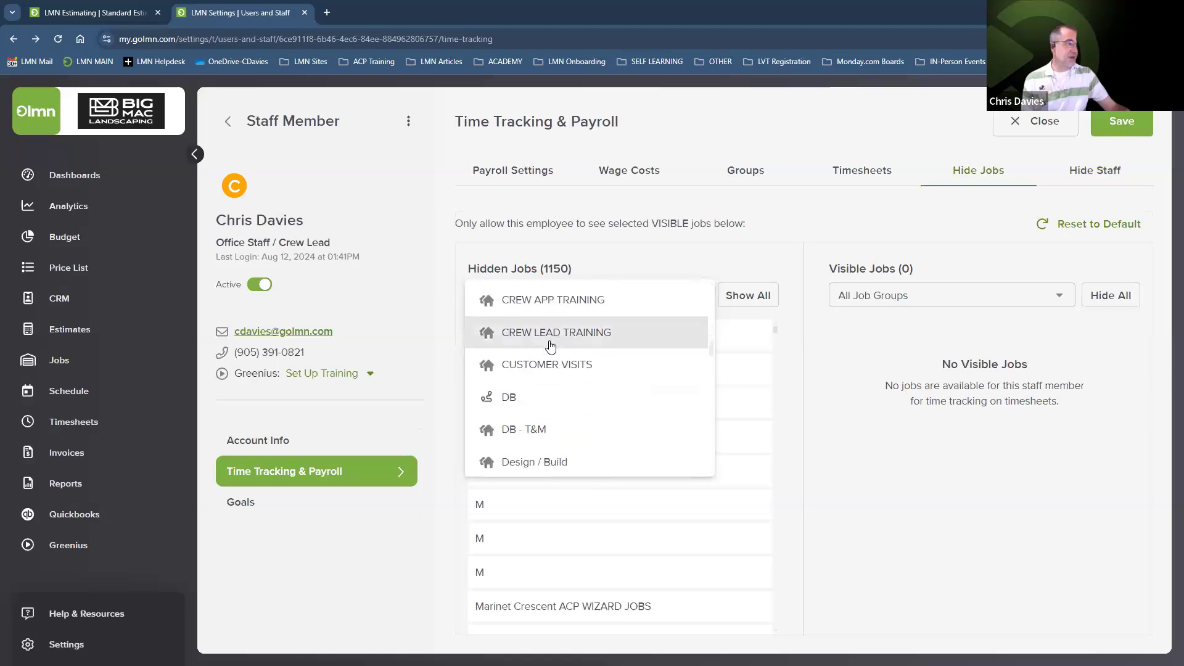
click(522, 398)
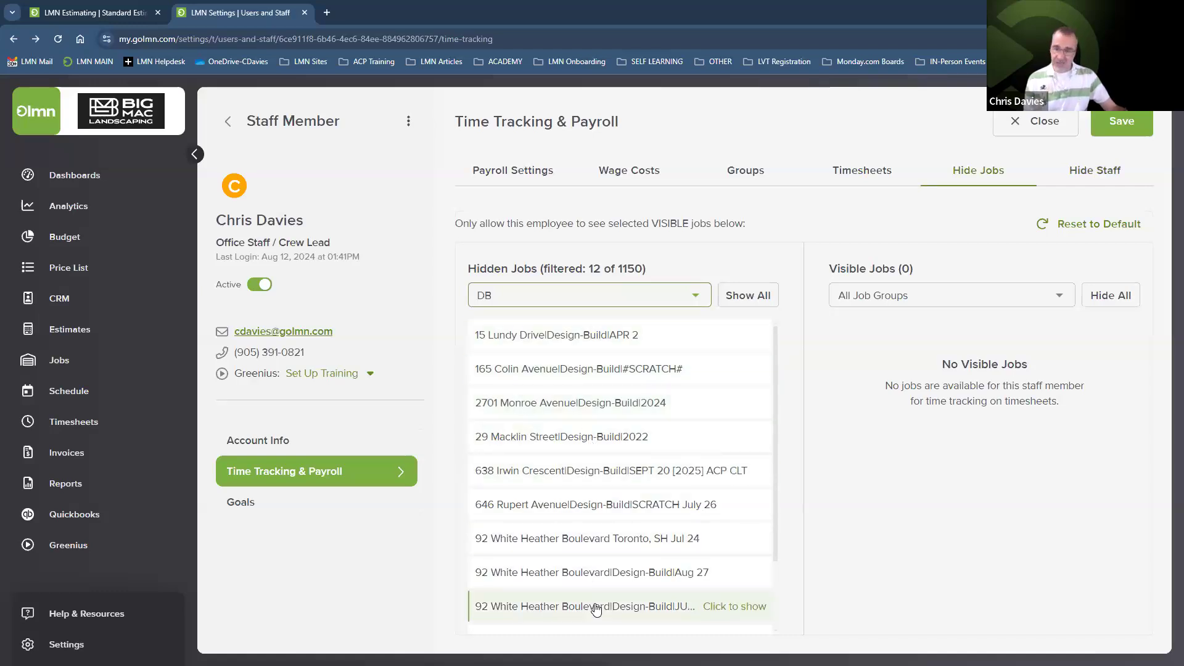
click(576, 334)
click(577, 334)
triple_click(577, 334)
double_click(577, 334)
triple_click(576, 334)
double_click(577, 334)
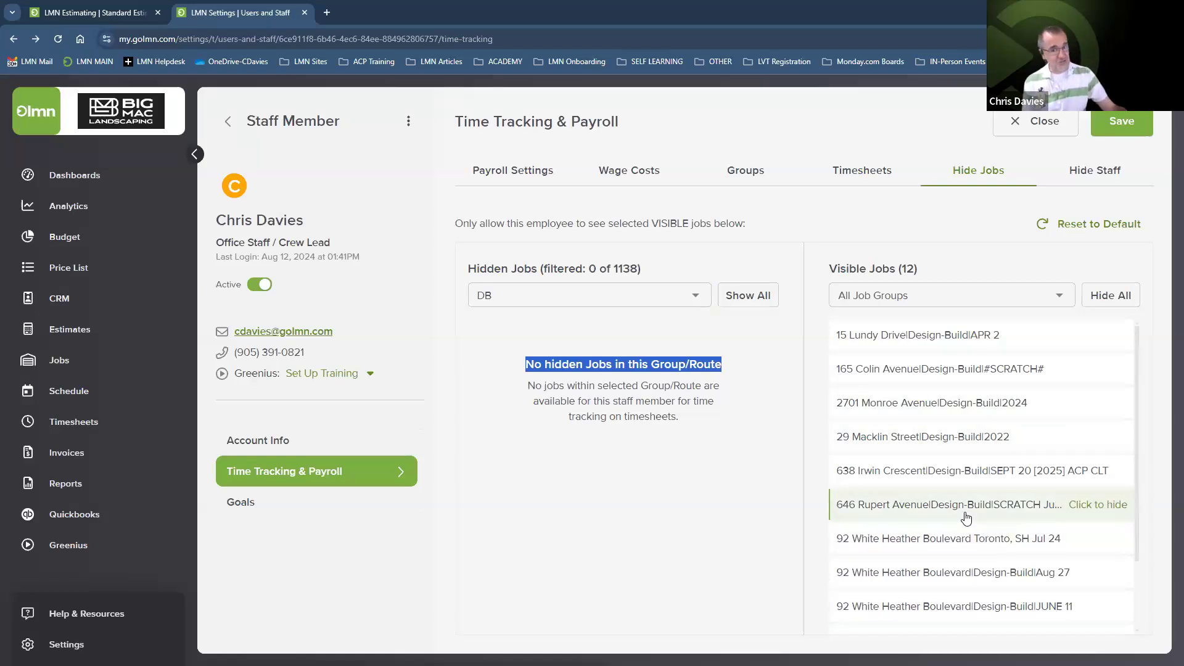
click(1034, 121)
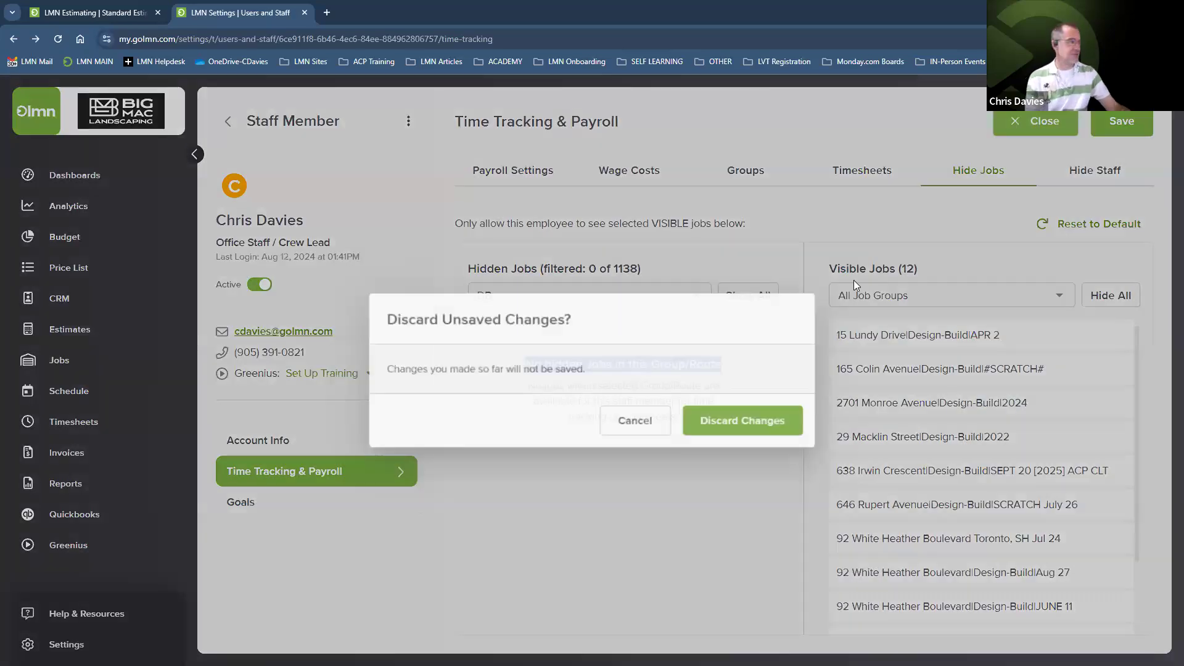
click(732, 430)
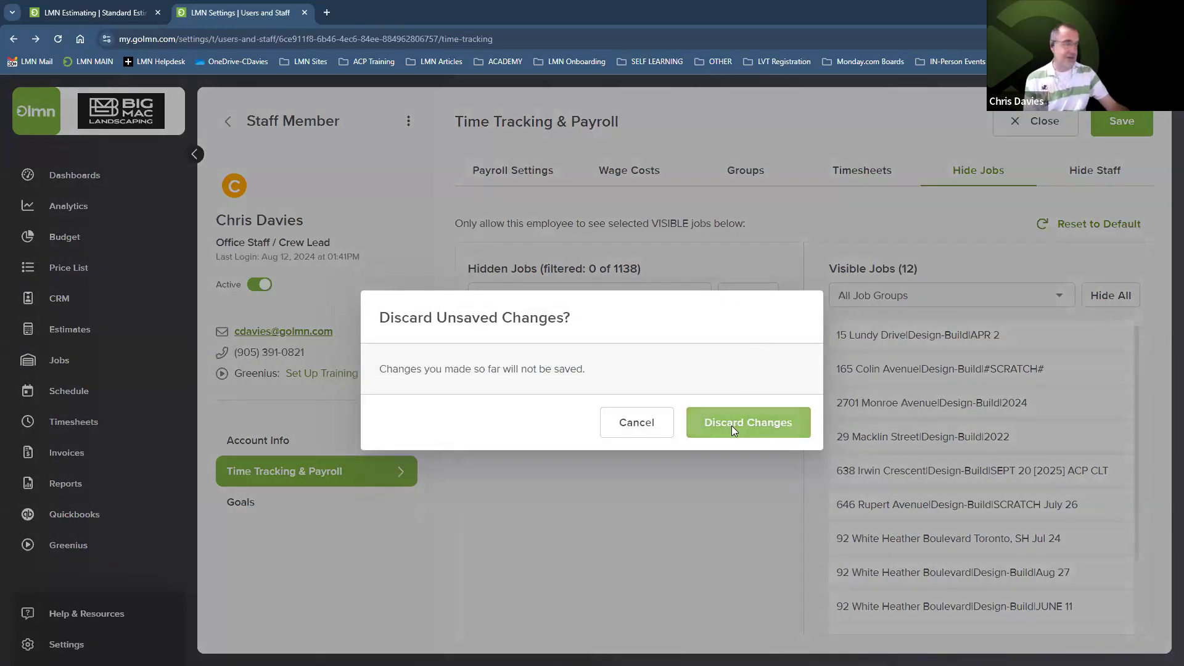
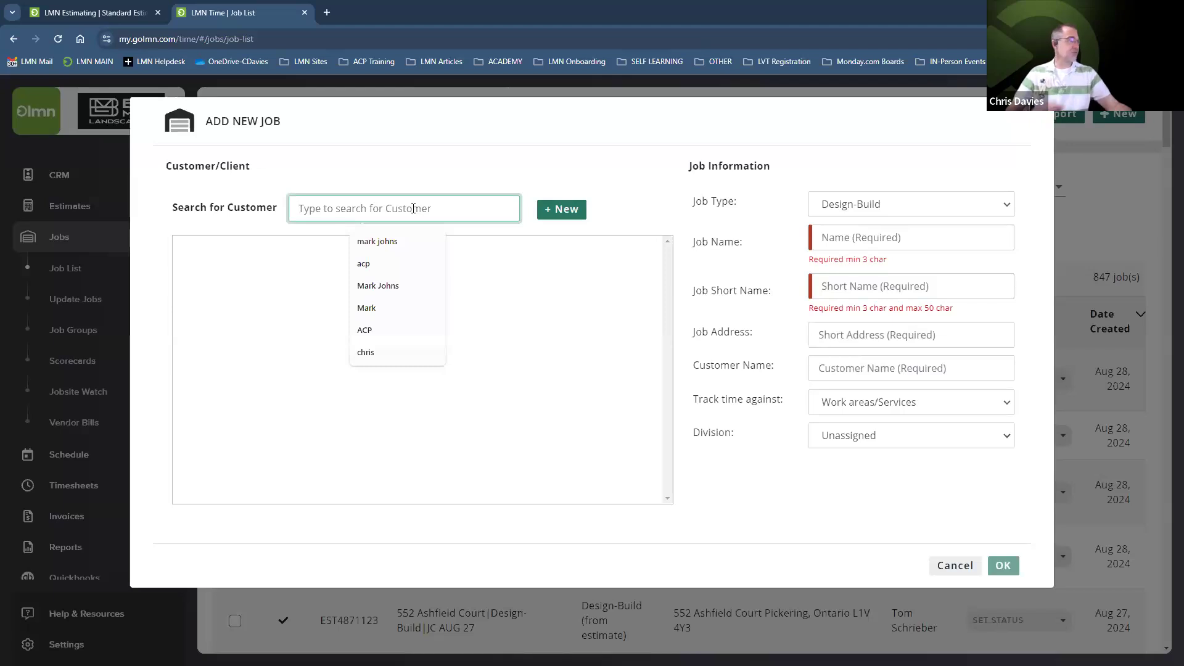
Select an existing customer for a new Design-Build job, check the jobsite and contact choices, and cancel the entry
click(383, 243)
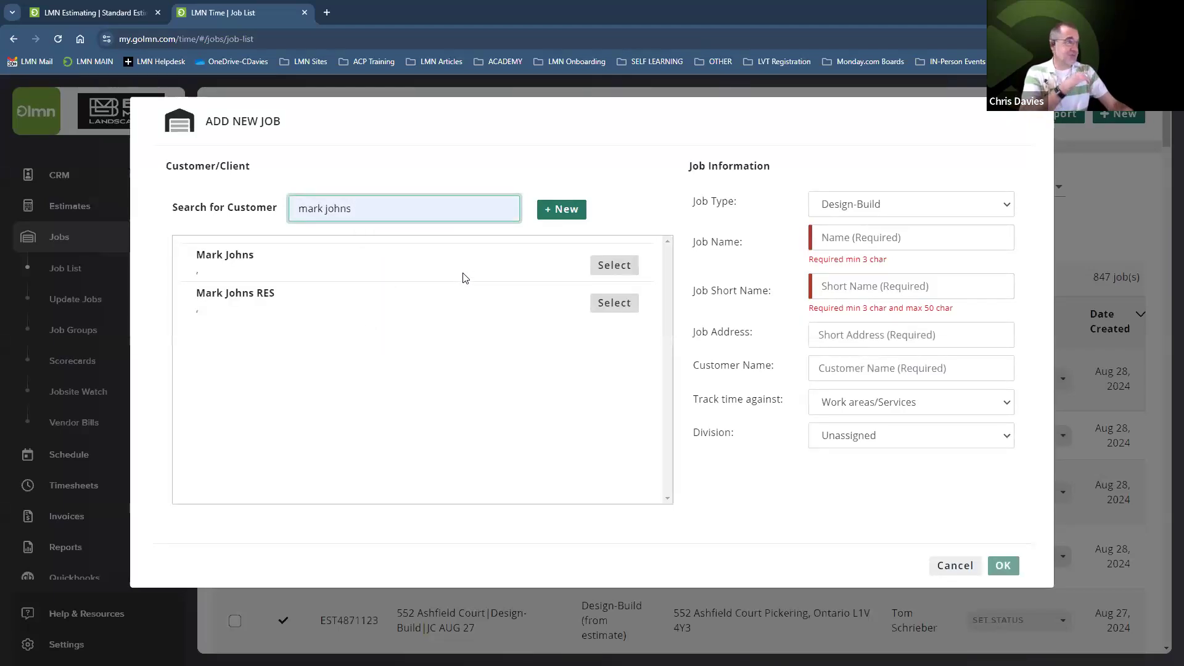
click(613, 266)
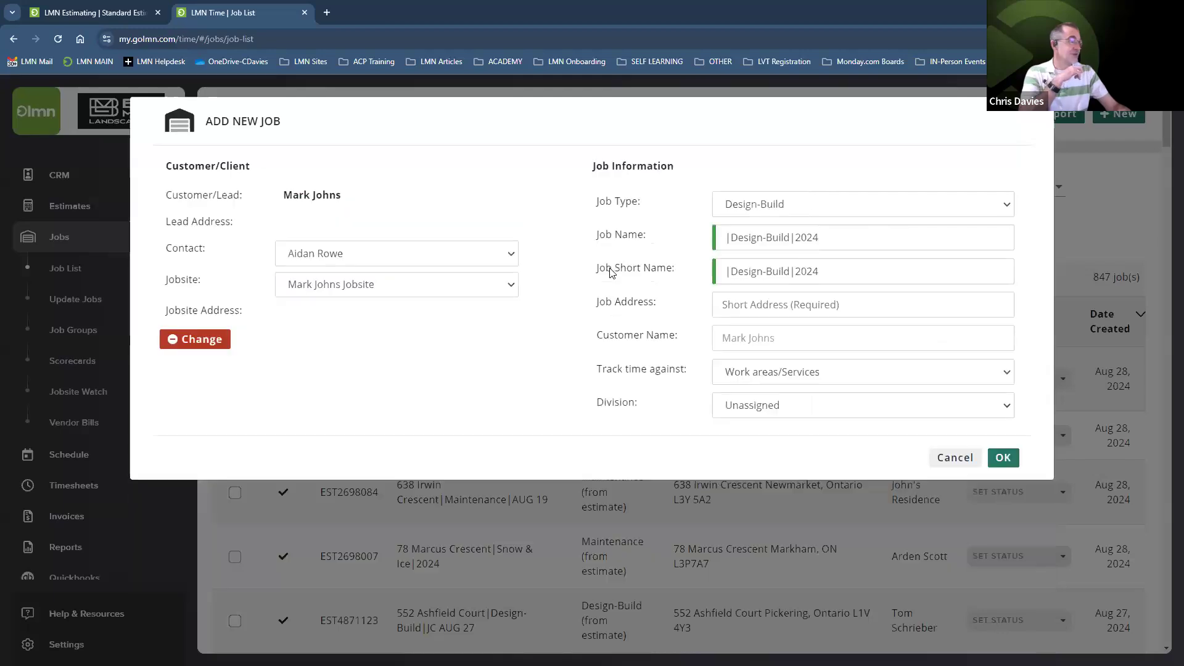
click(412, 287)
click(344, 257)
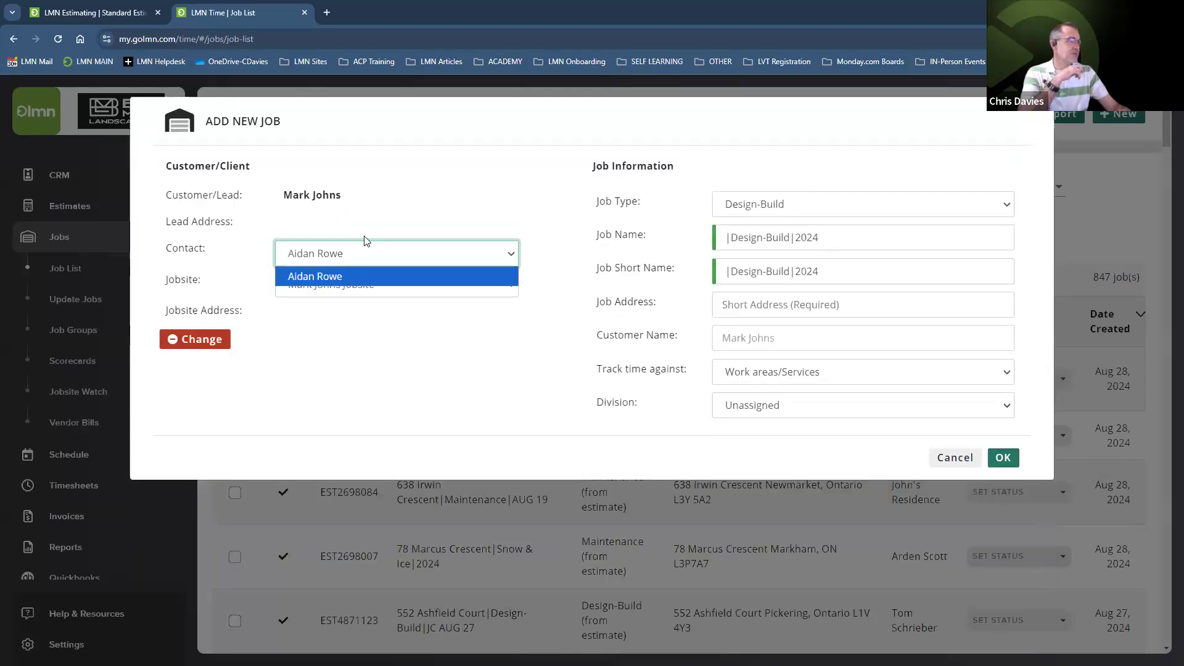
click(371, 214)
click(955, 460)
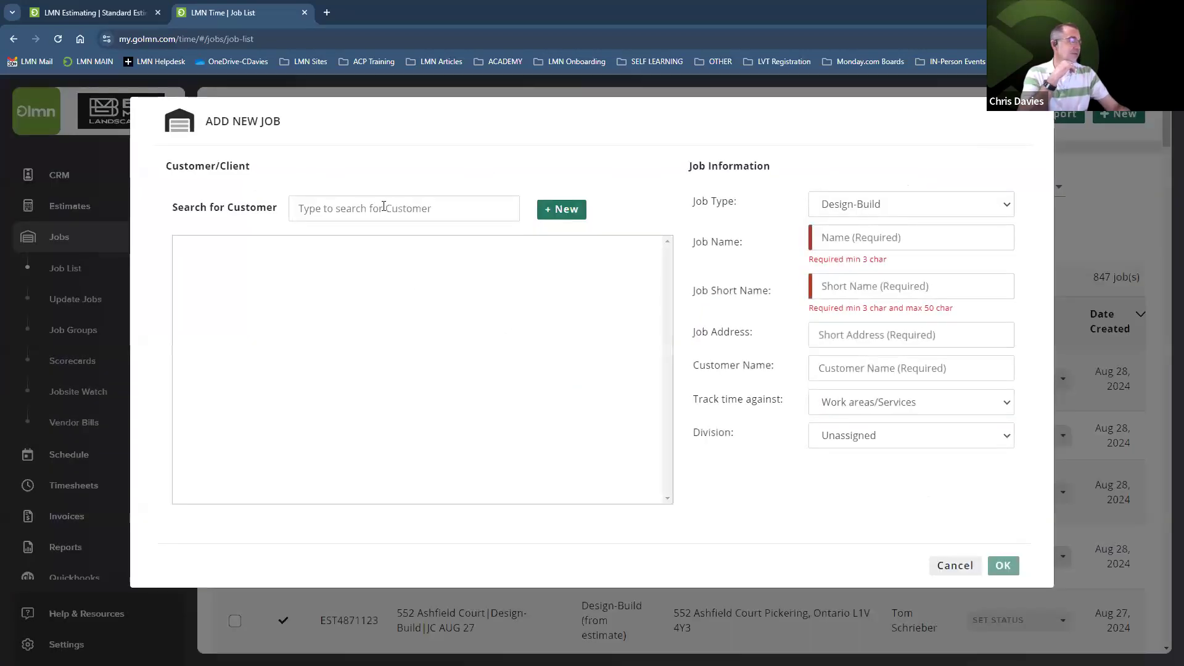
Search the existing customers for "john's", select the matching residence, and choose Markham Jobsite as the new job's jobsite
click(384, 206)
text(john's)
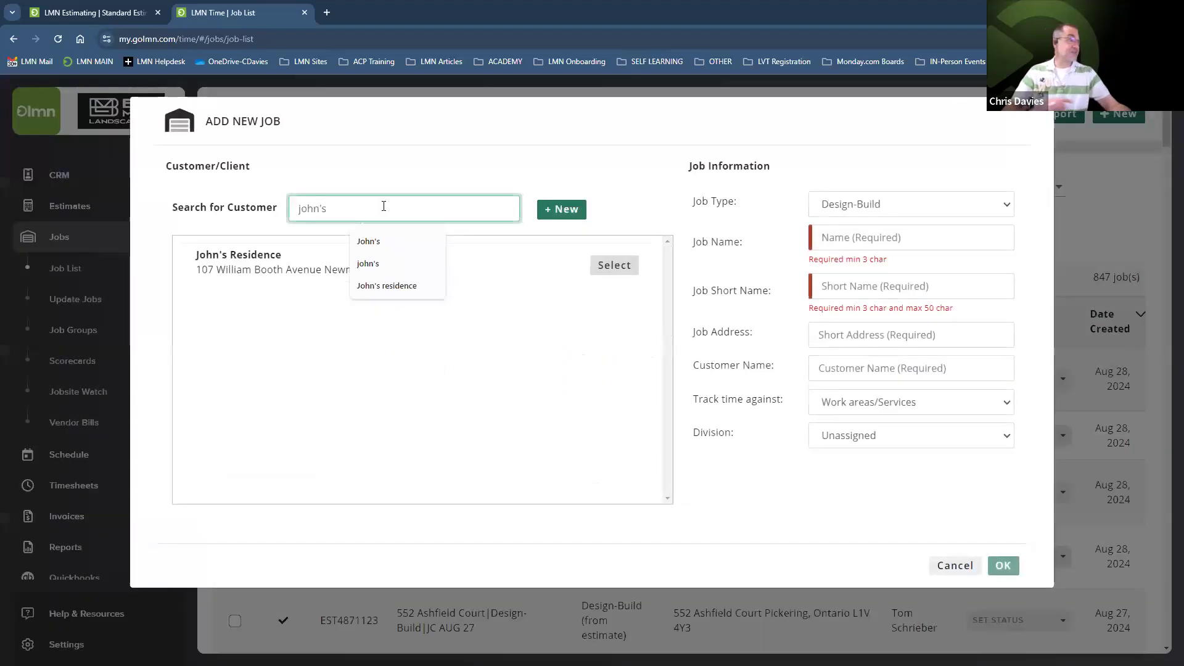
click(350, 281)
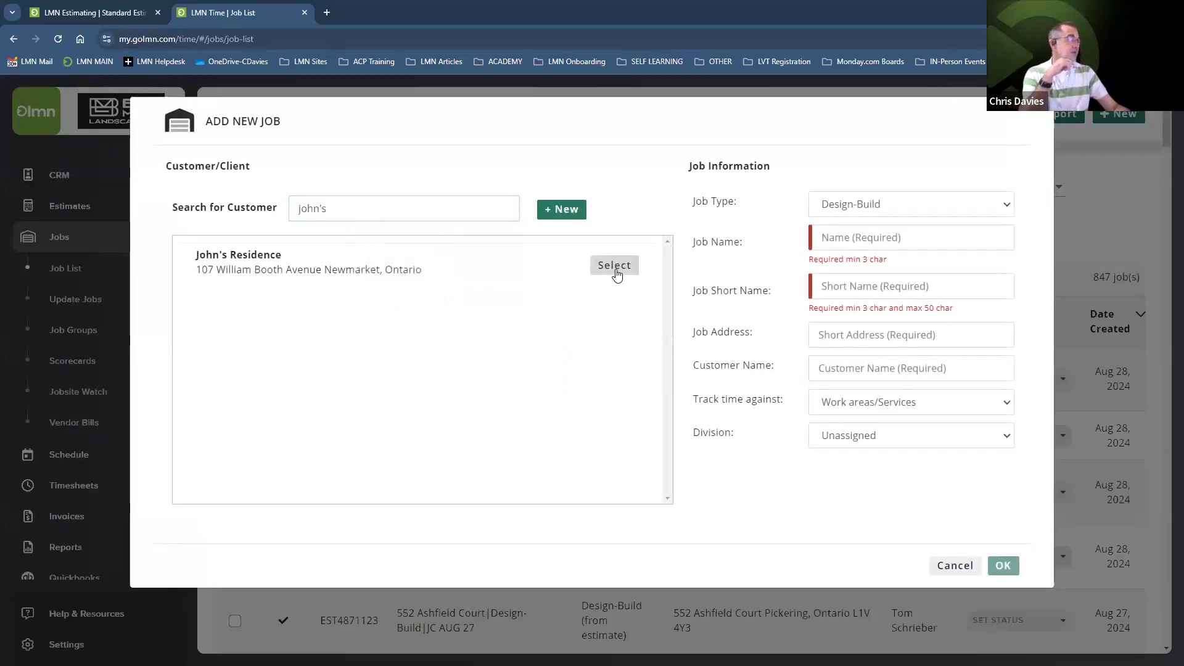
click(614, 265)
click(370, 287)
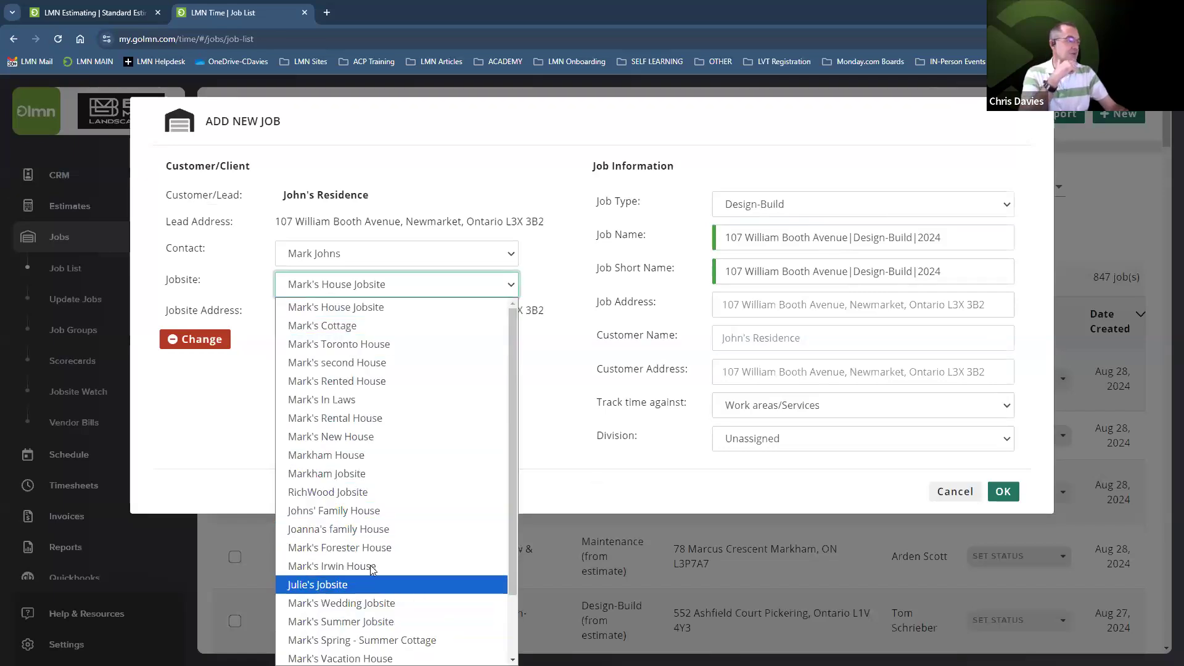
scroll(394, 586, down, 2)
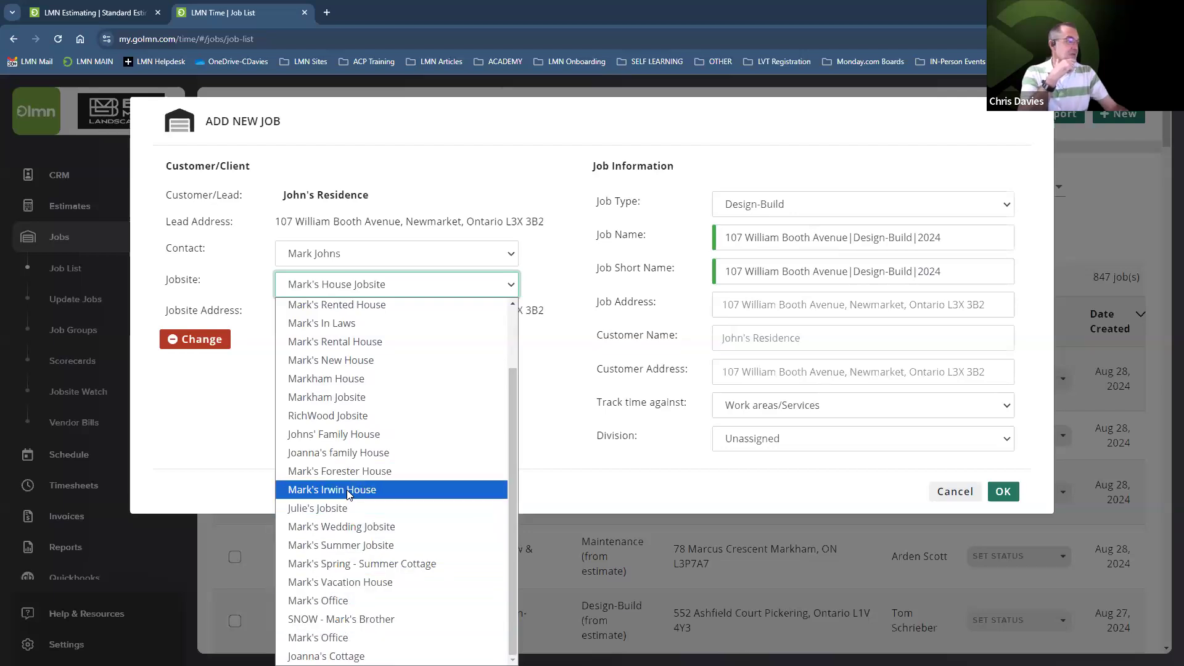
click(342, 398)
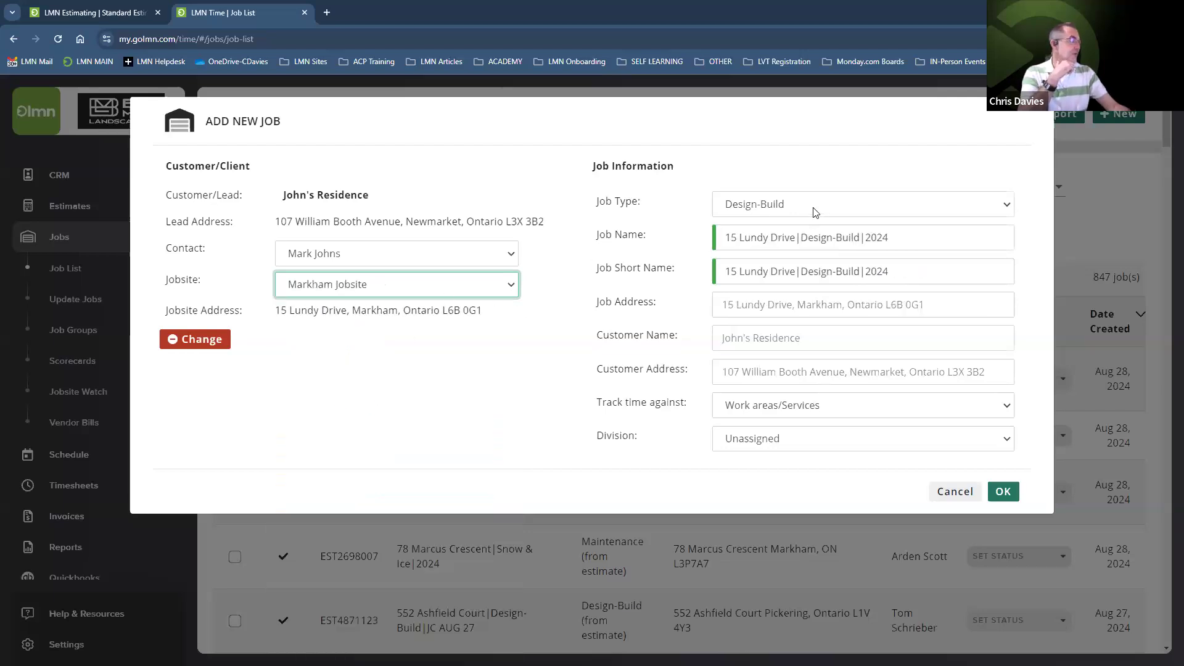
Replace the year at the end of the Design-Build job name and short name with AUG 28 SCRATCH
drag(868, 237, 892, 235)
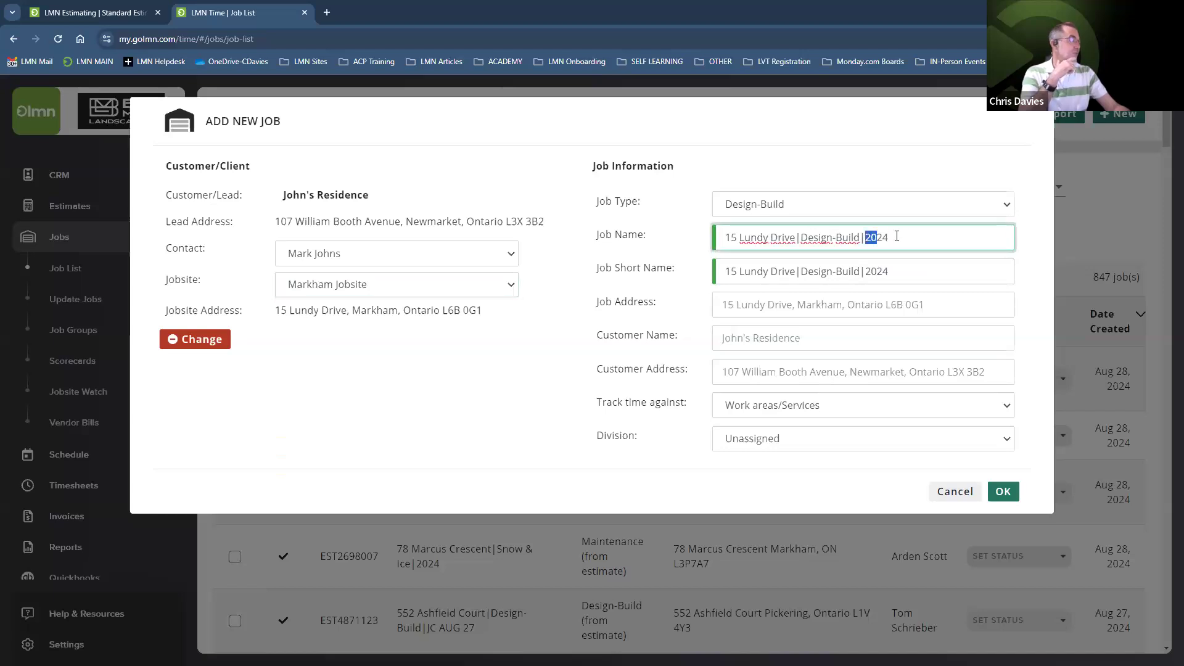
text(AUG 28 SCRATCH)
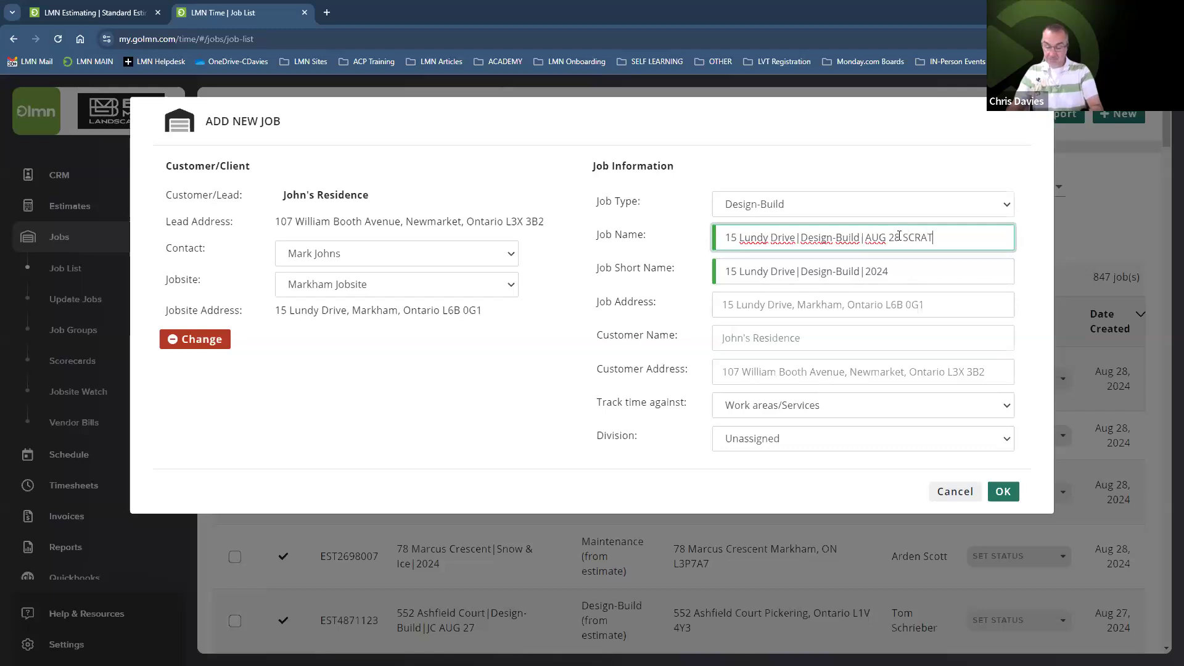
click(938, 268)
drag(866, 237, 943, 247)
key(ctrl+c)
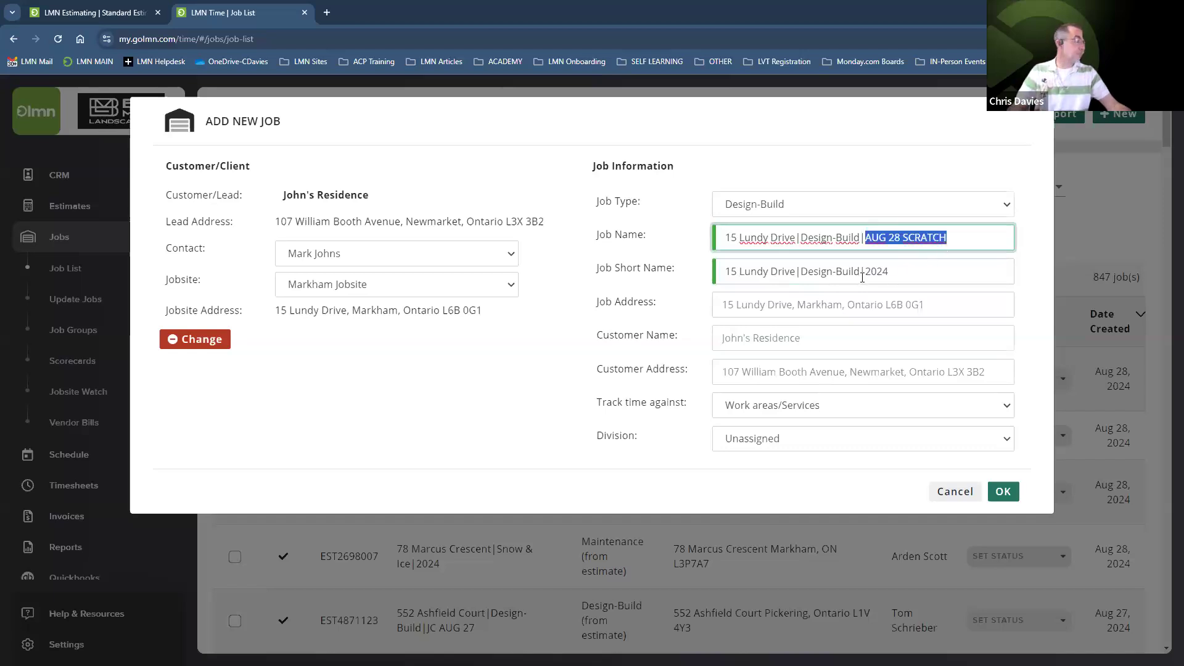
drag(866, 271, 893, 269)
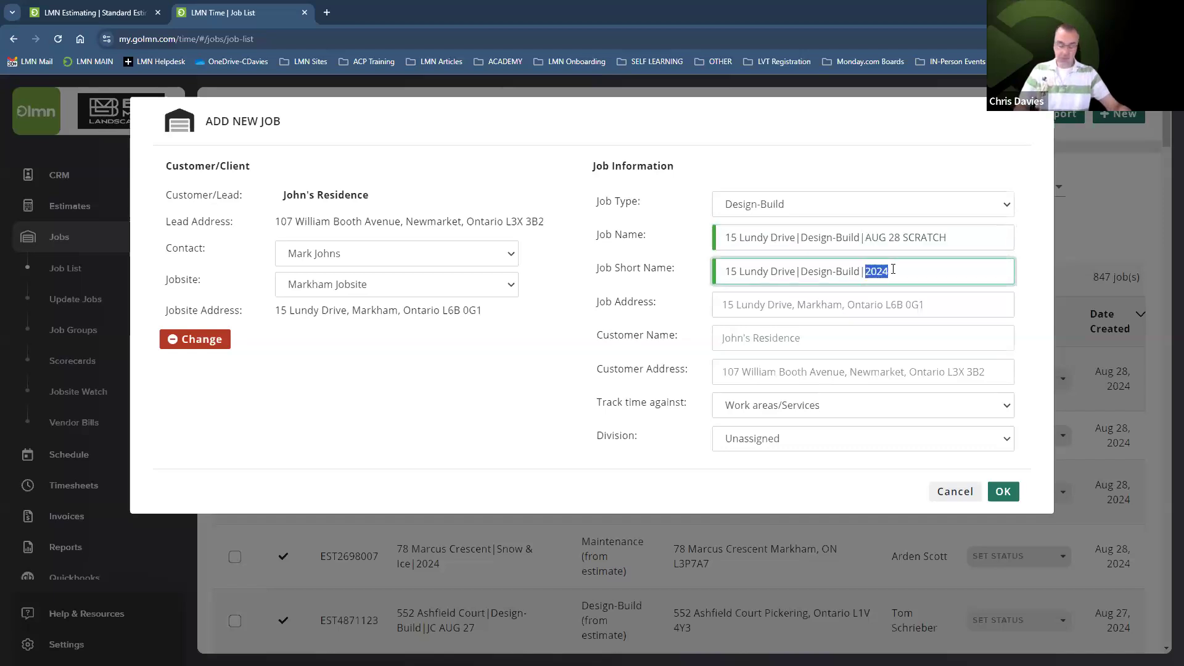
key(ctrl+v)
Change the job type to Enhancements and replace the year in the job name and short name with AUG 28 SCRATCH
click(782, 207)
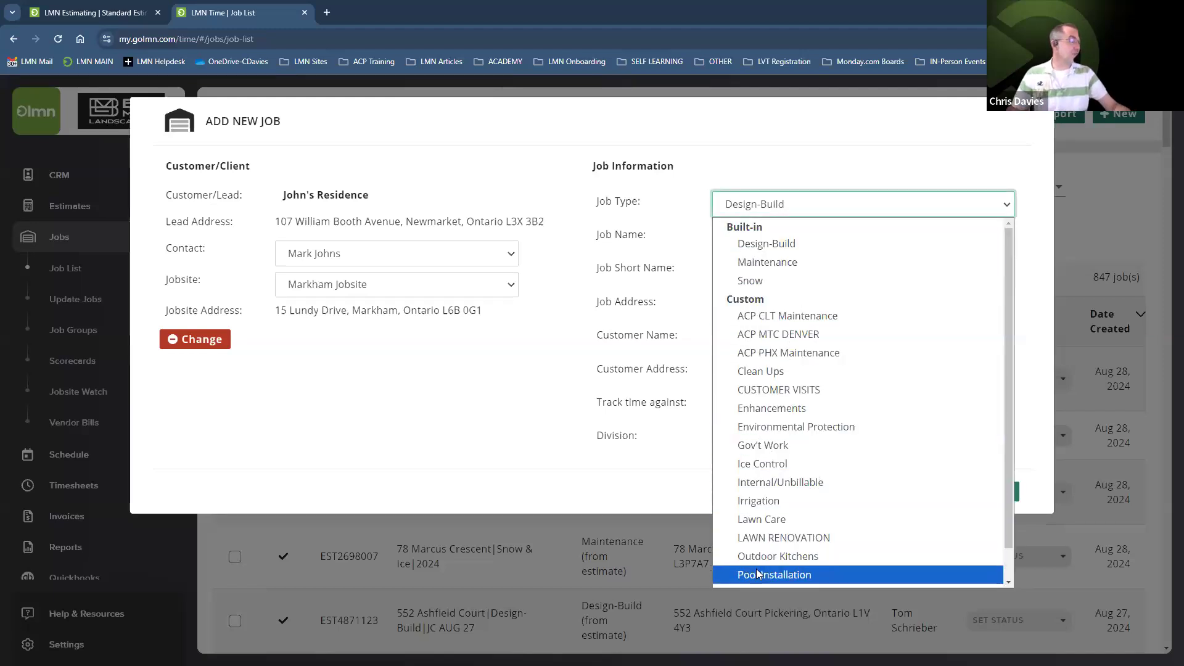
click(759, 413)
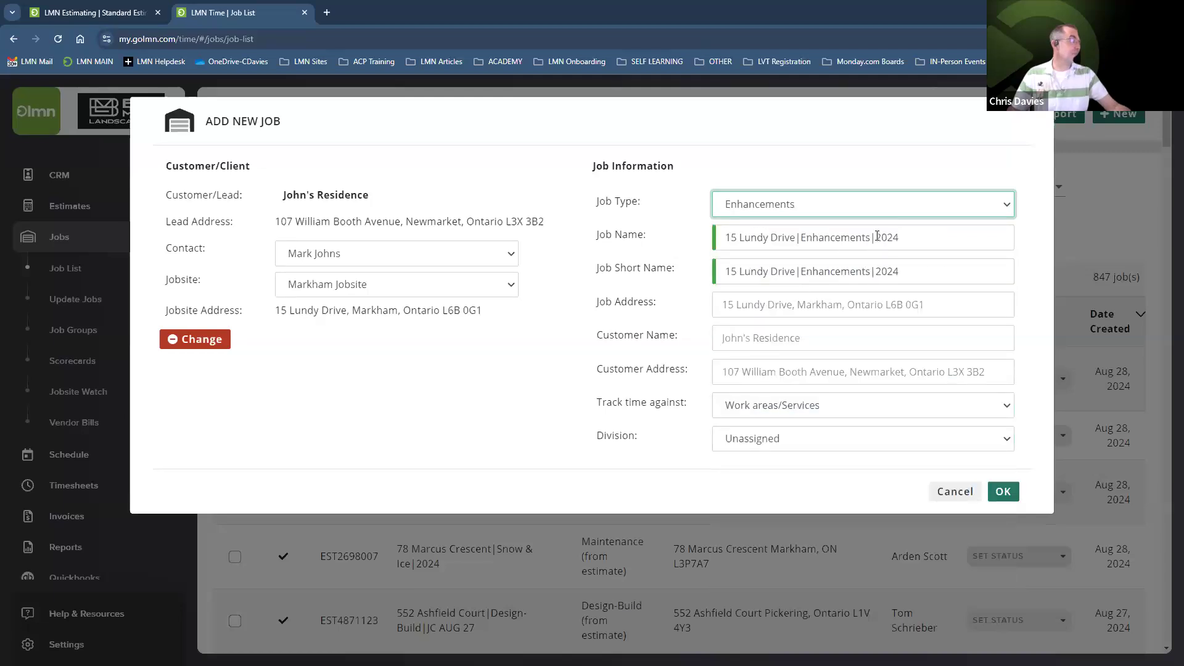
drag(876, 238, 912, 238)
text(AUG 28 SCRATCH)
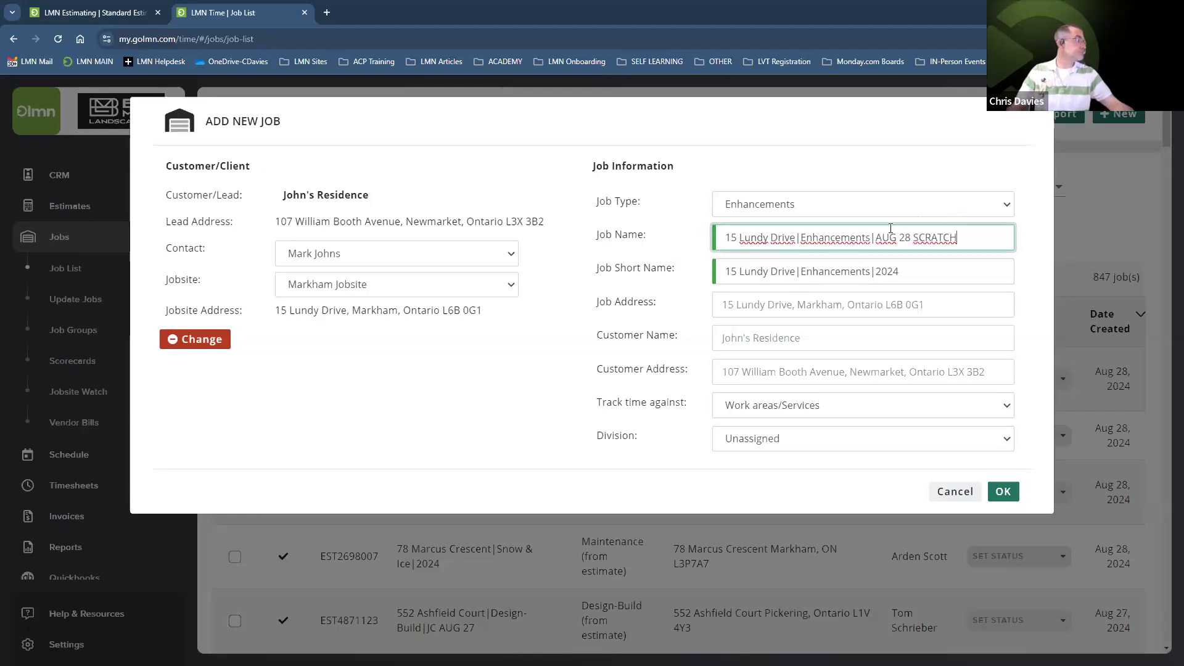
drag(879, 232, 954, 233)
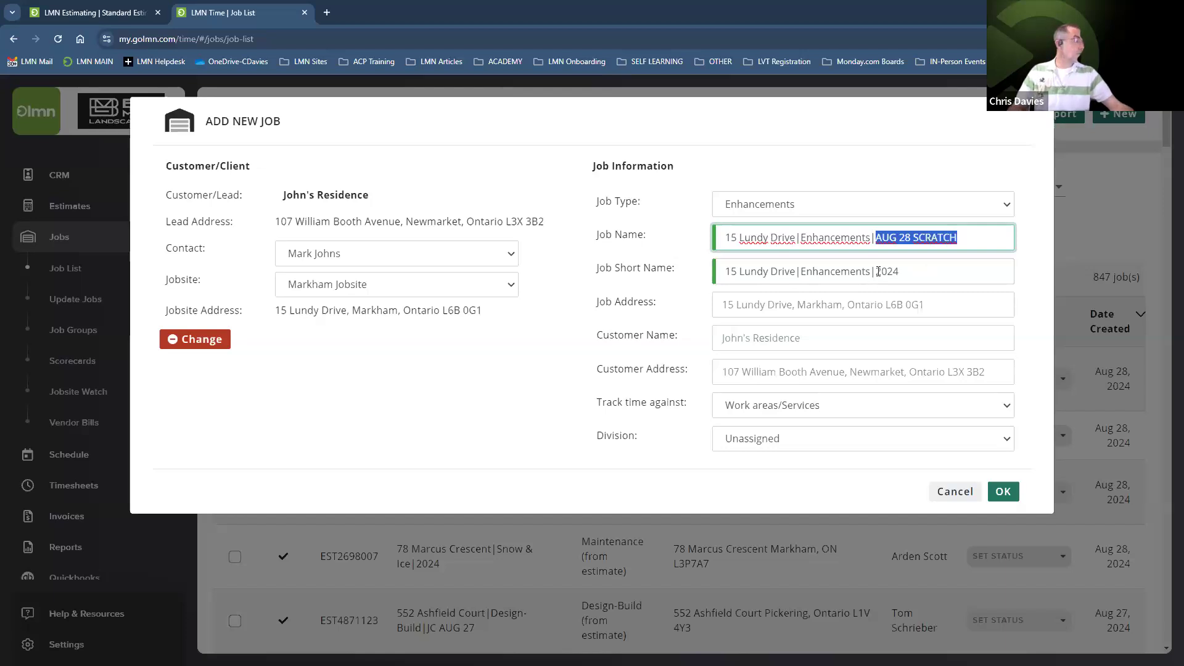
drag(878, 271, 916, 271)
key(ctrl+v)
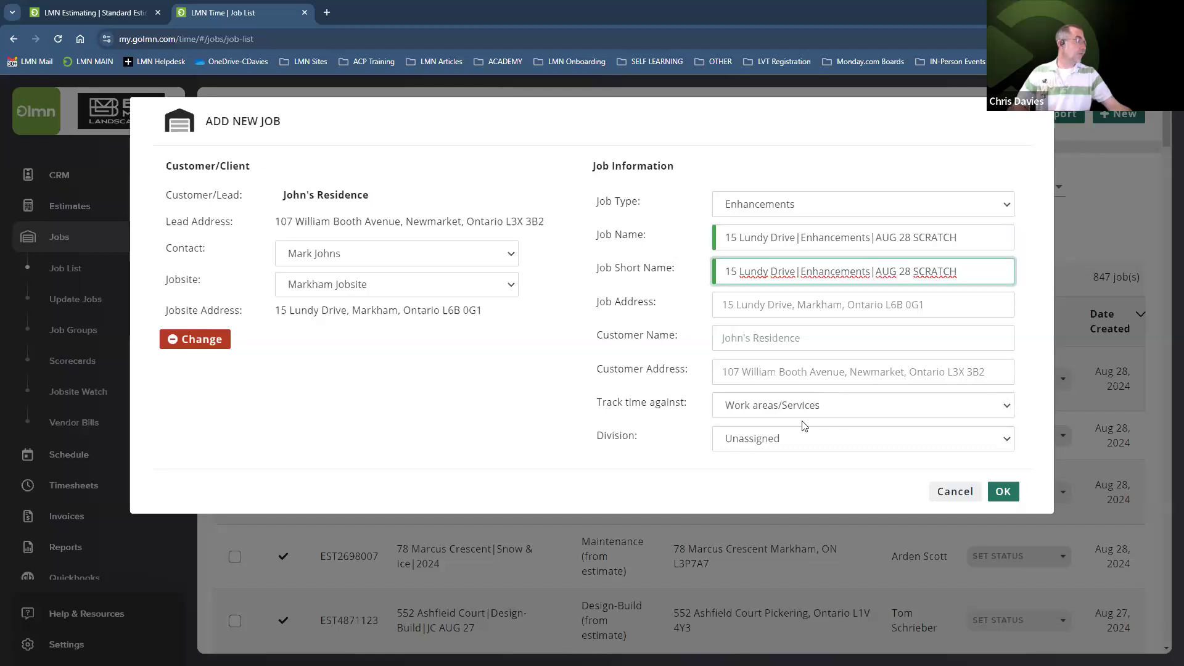
Assign the job to the Enhancement division and create it
click(783, 440)
click(763, 494)
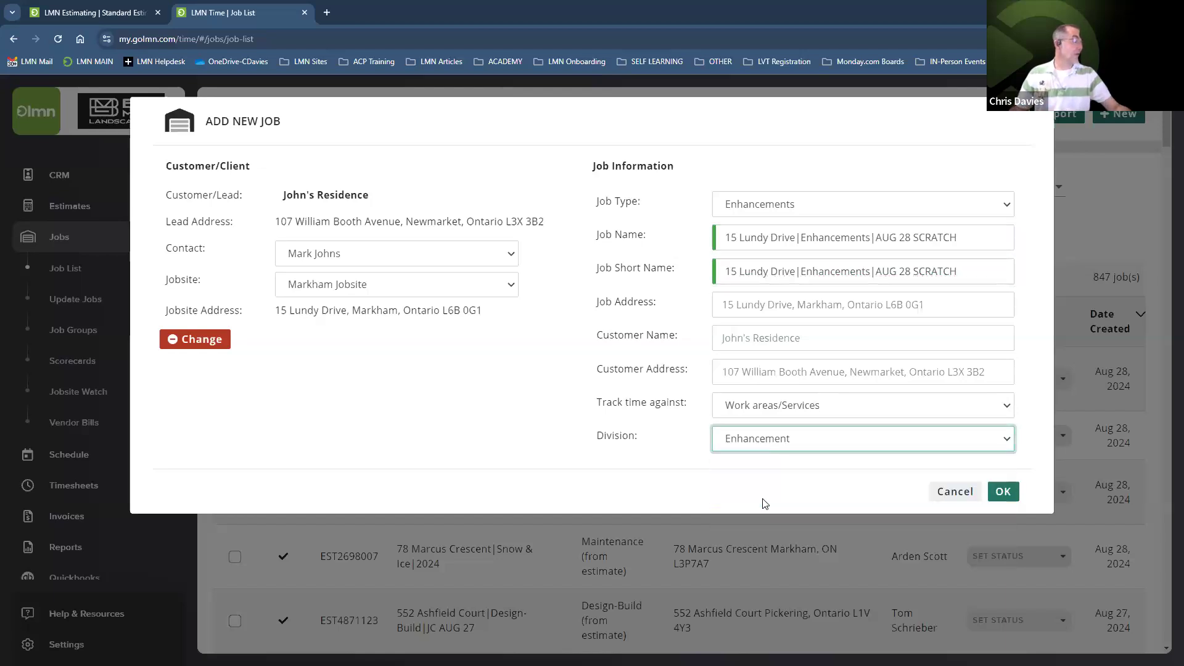
click(1000, 491)
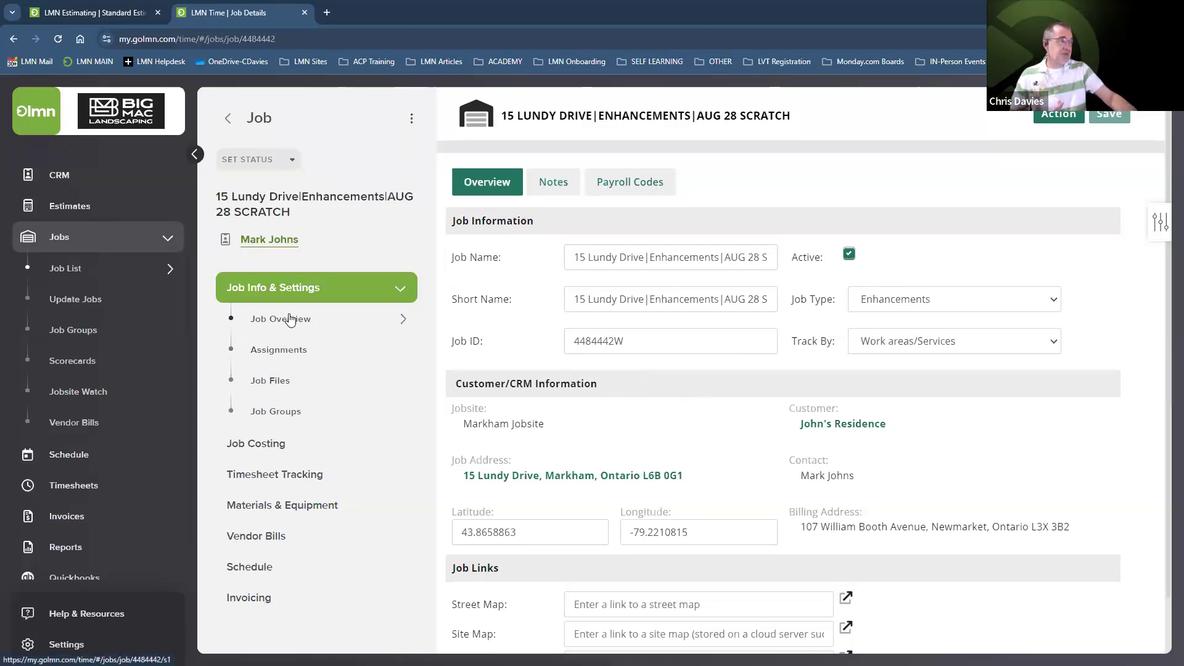
Start a new punch-in task for the job's timesheet tracking and name it Sod Installation
click(297, 475)
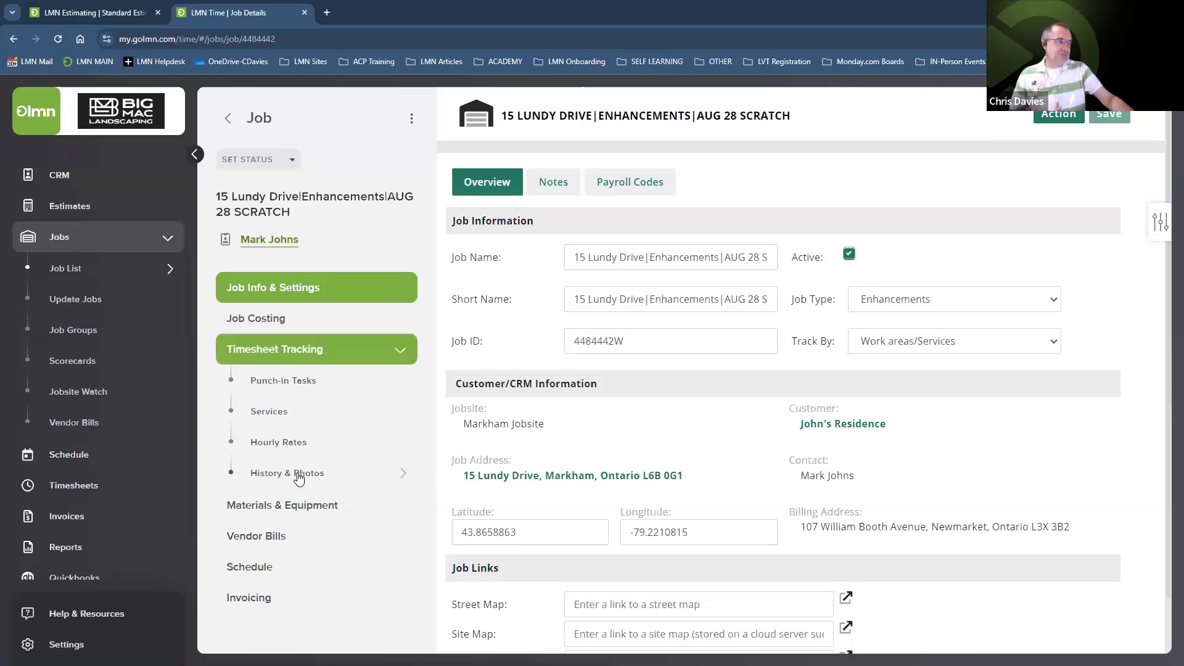
click(285, 381)
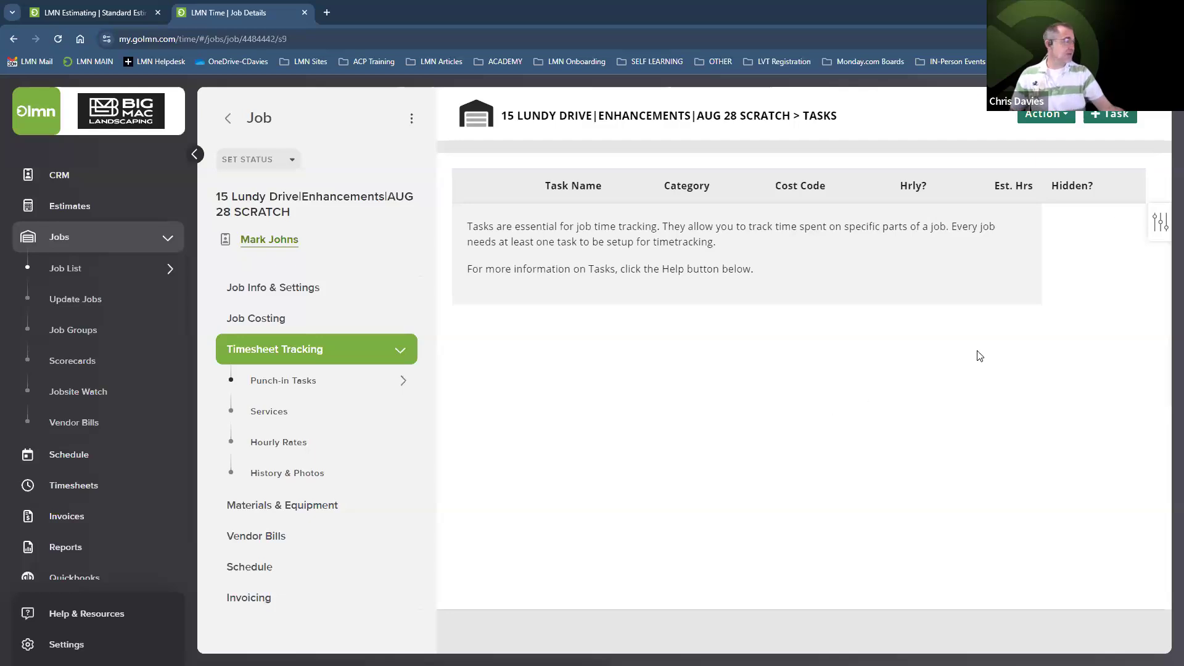
click(1119, 122)
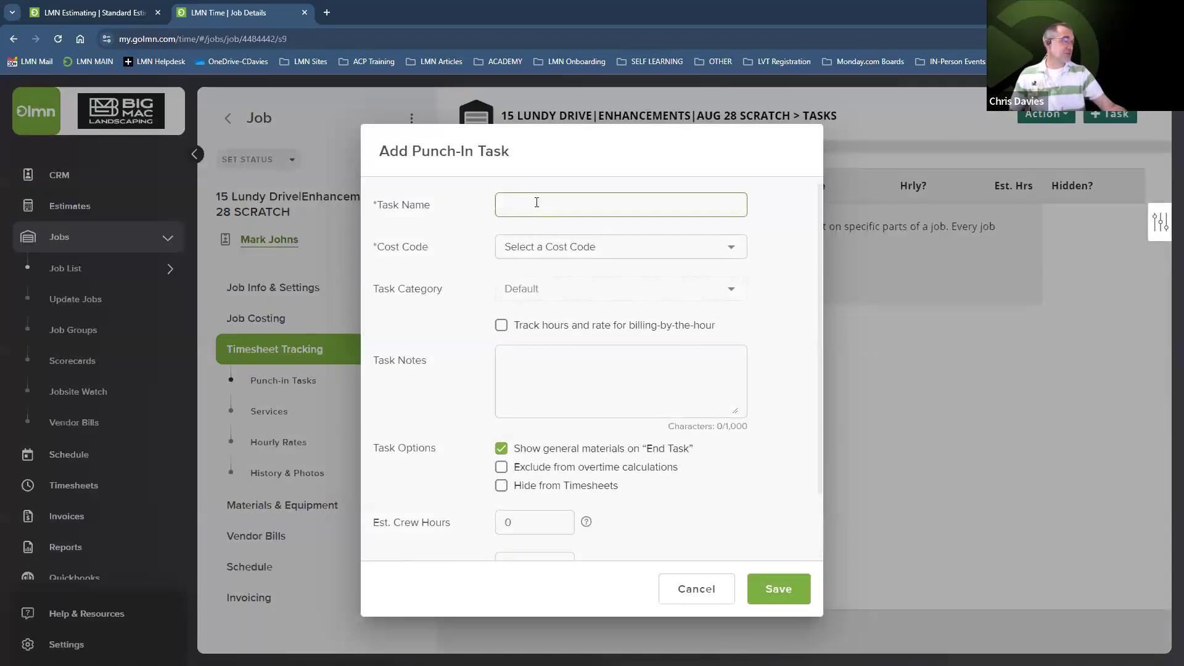
text(Sod Ind)
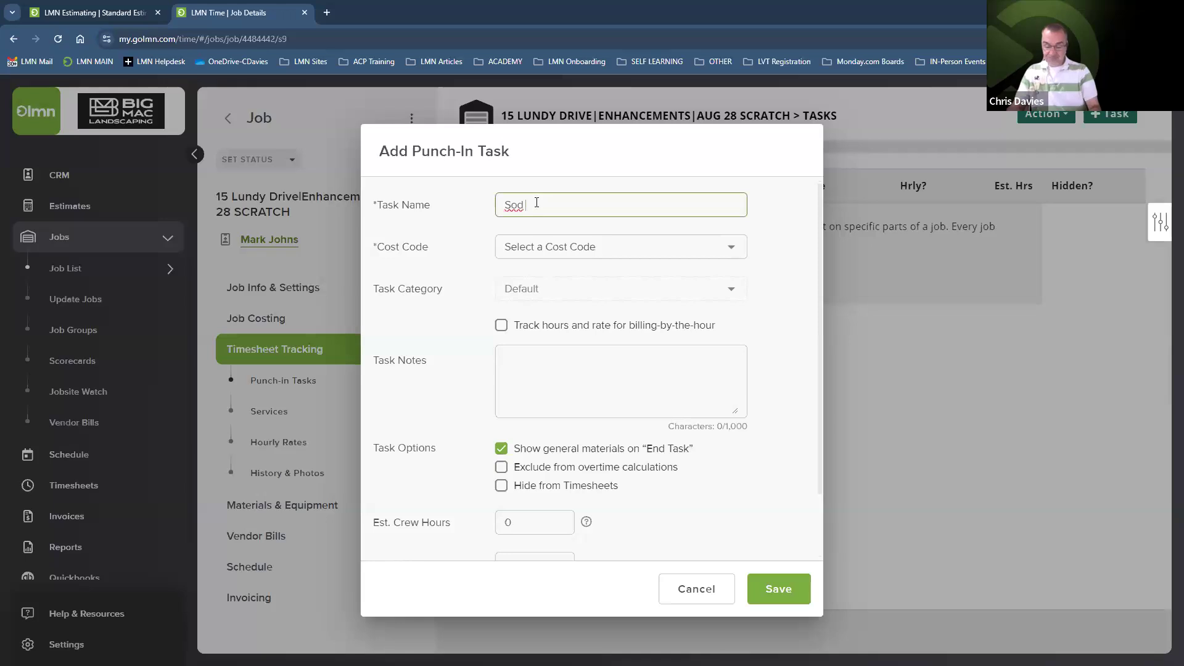
text(tallation)
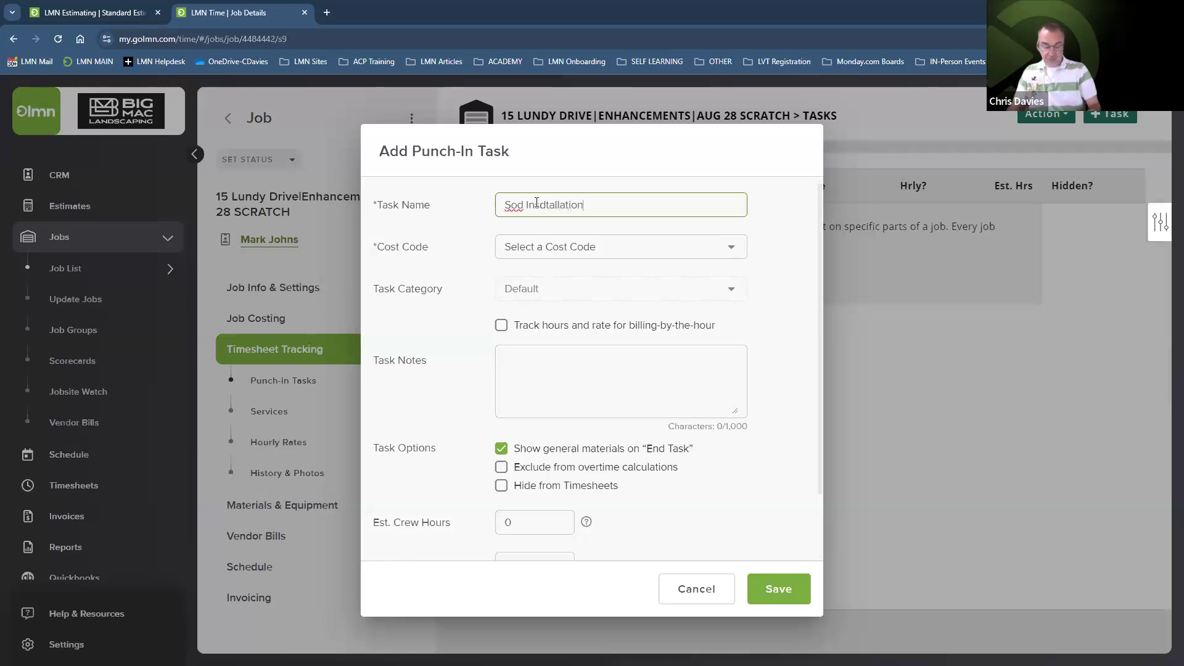
click(539, 205)
key(BackSpace)
text(s)
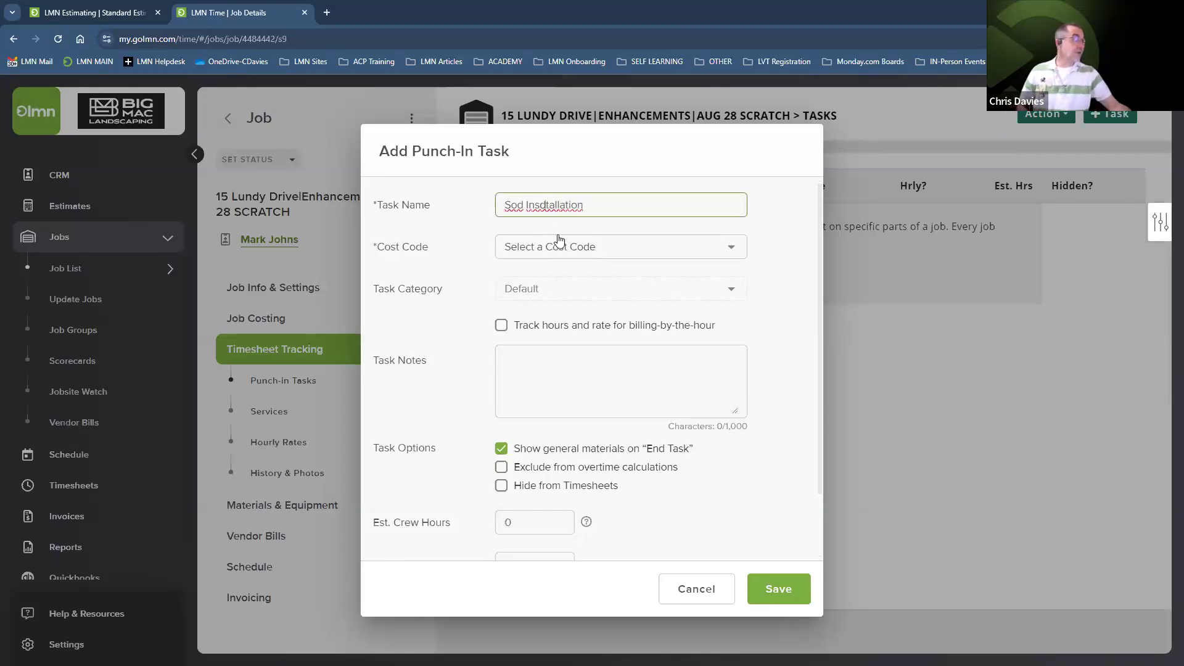
key(Delete)
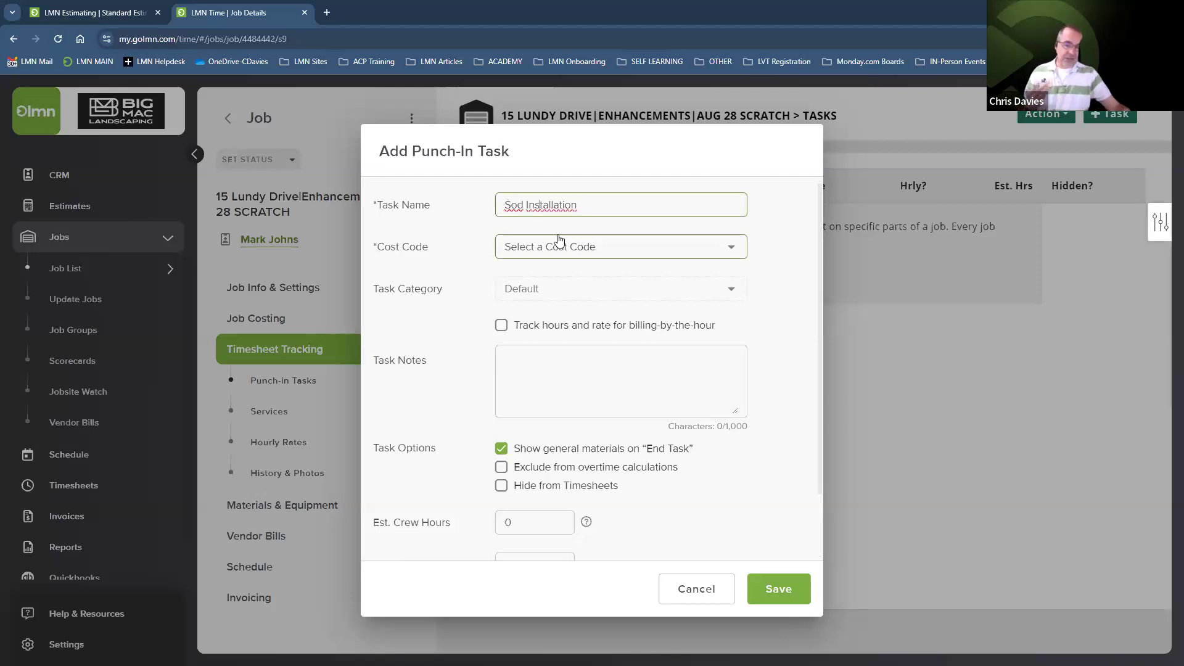
Assign the Design-Build cost code to the task and enable tracking hours and rate for billing-by-the-hour
click(559, 246)
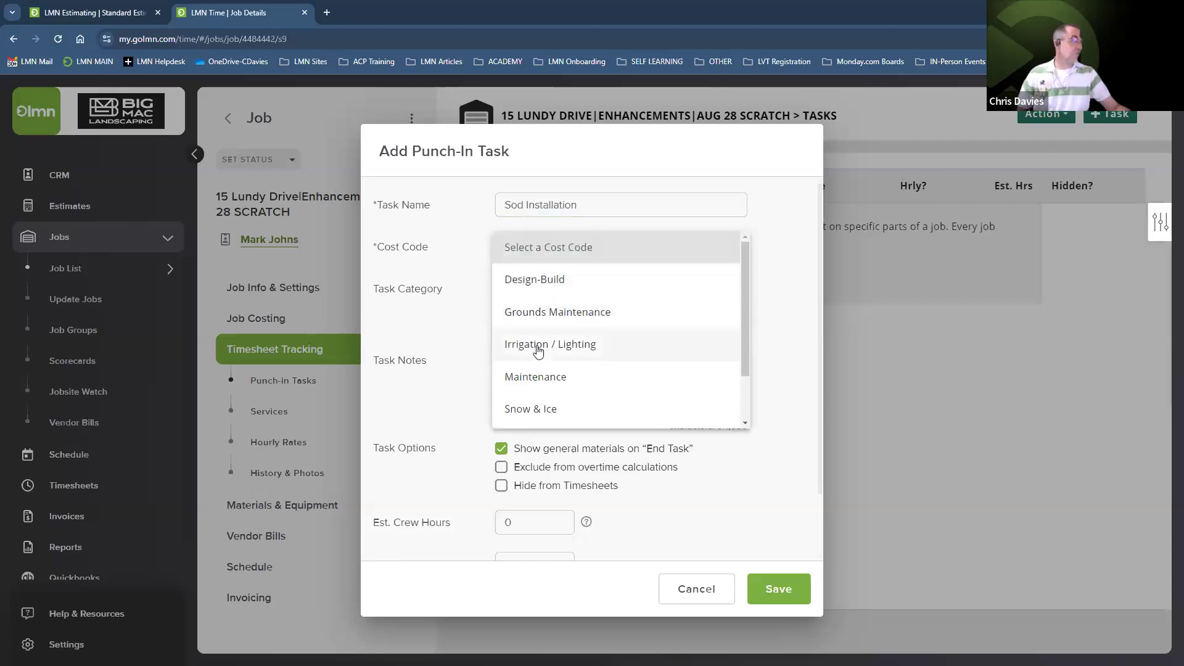
click(532, 279)
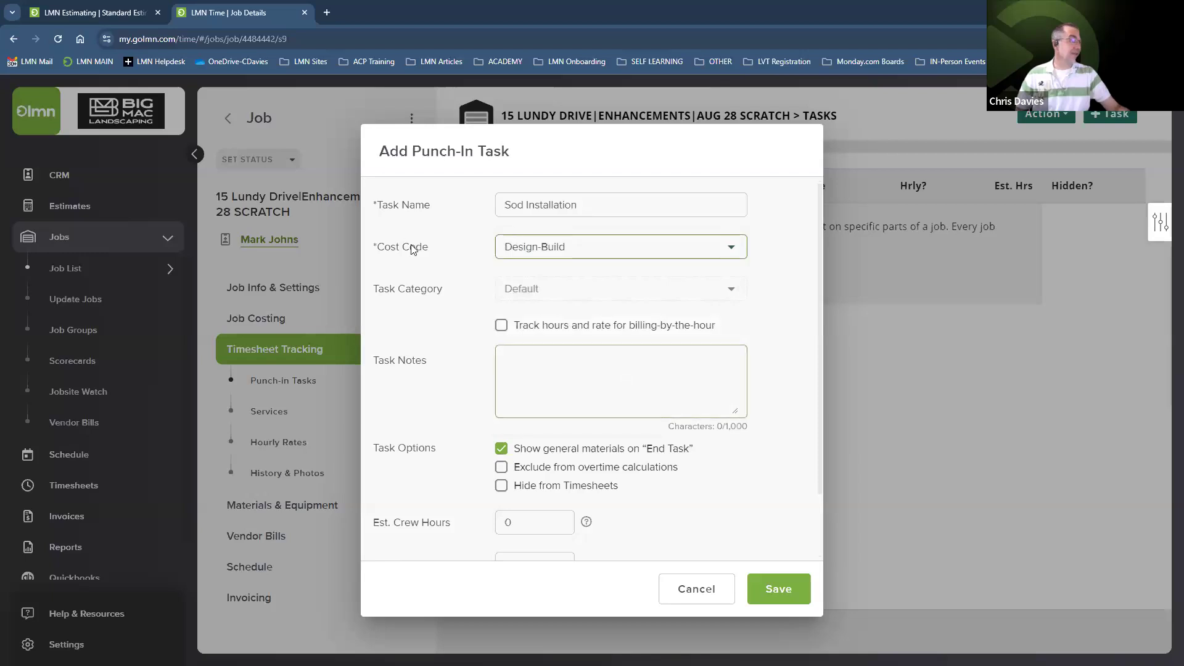
click(501, 327)
Enter the task notes "Back yard, 260 sq ft of sod & base"
click(574, 372)
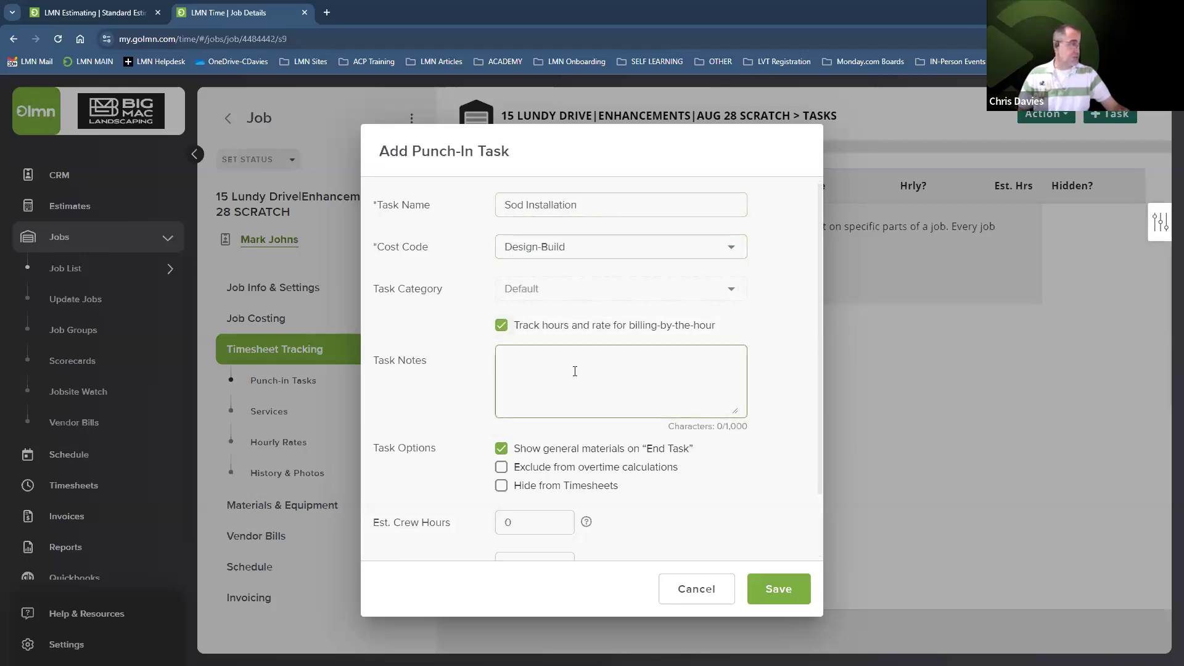
text(Ba)
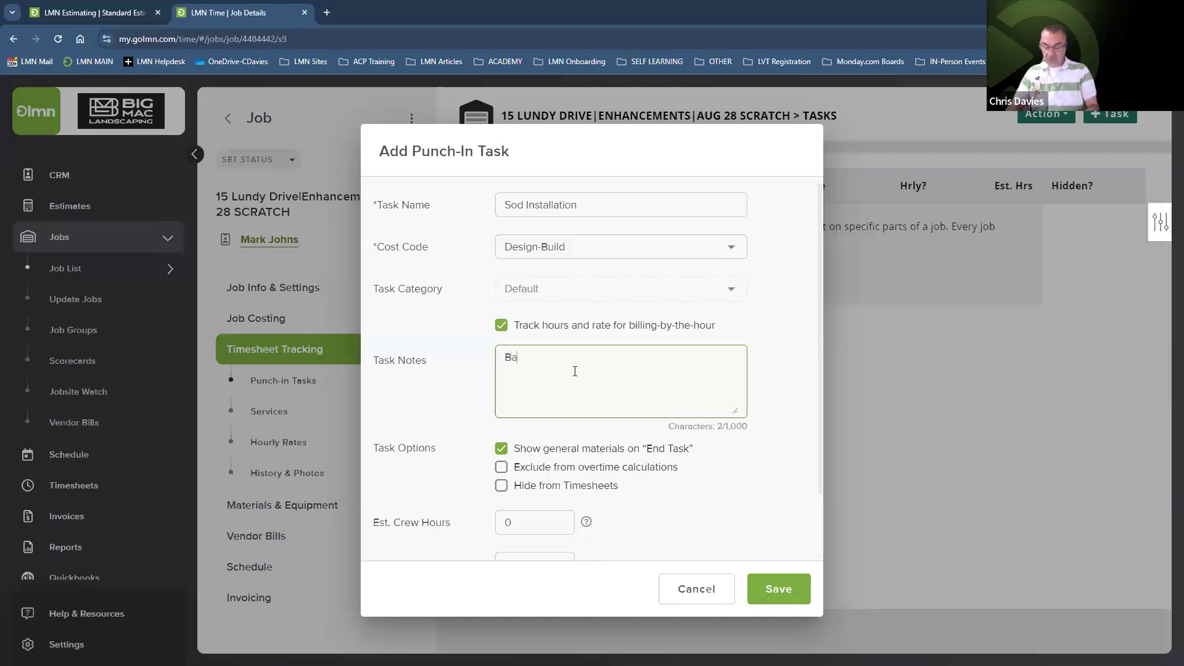
text(ck yard, )
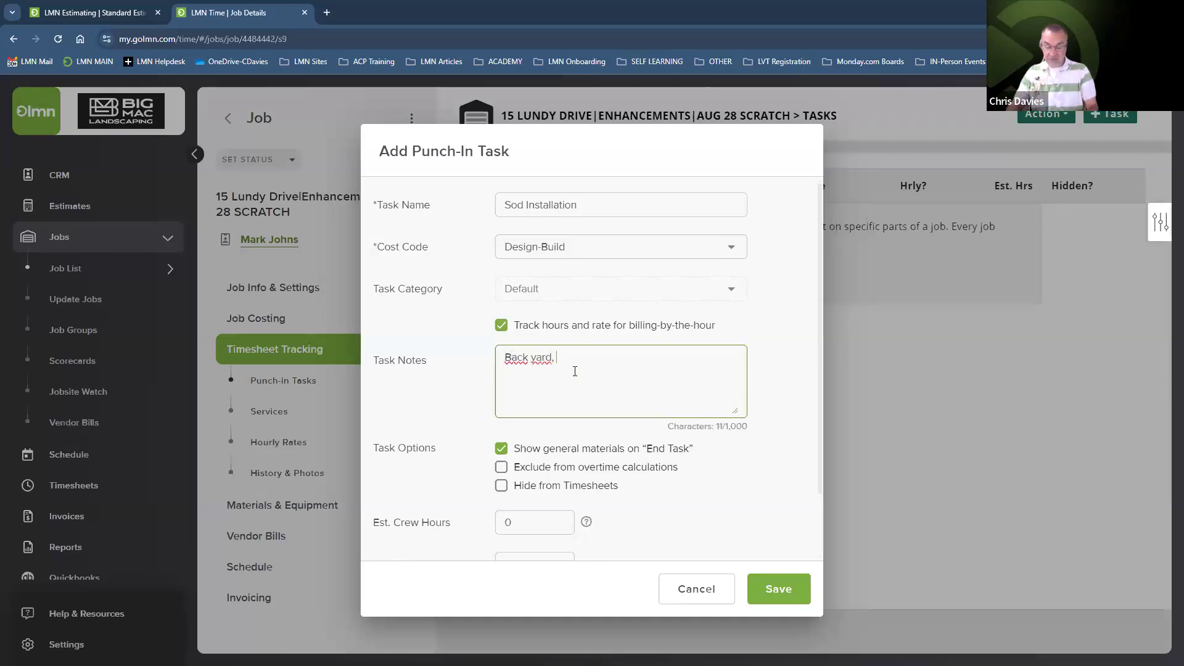
text(260 sq ft of sod & base)
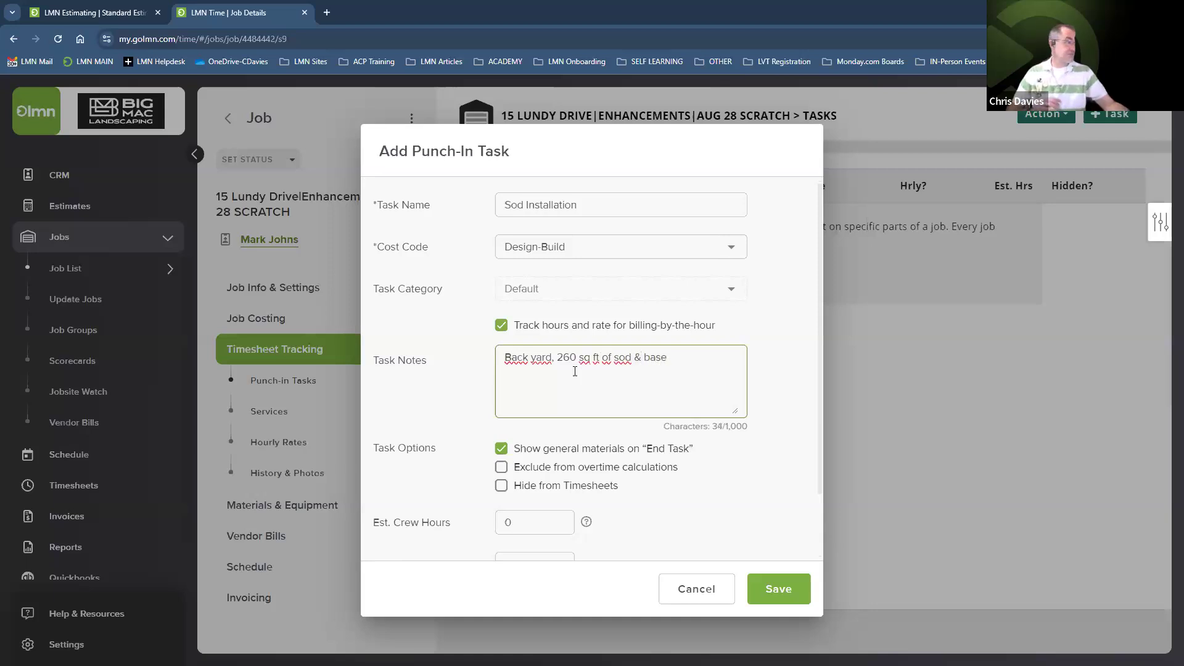
Set the task's estimated crew hours to 30, save the task, and acknowledge the hourly rate warning
click(536, 523)
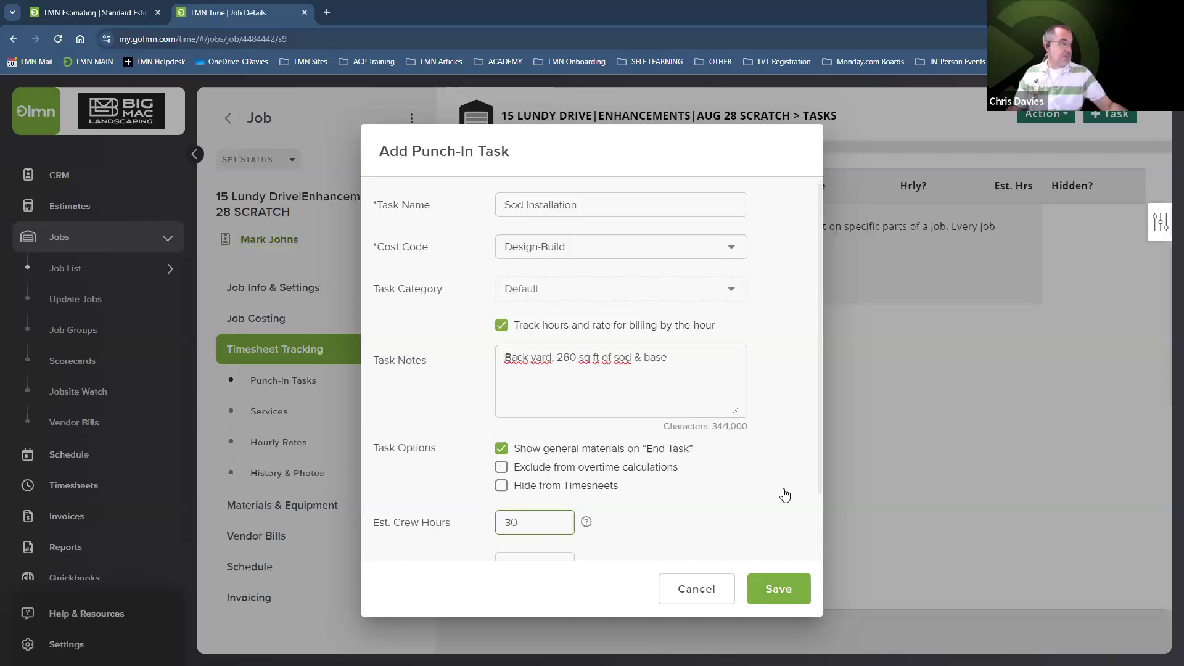
click(735, 503)
scroll(735, 504, down, 2)
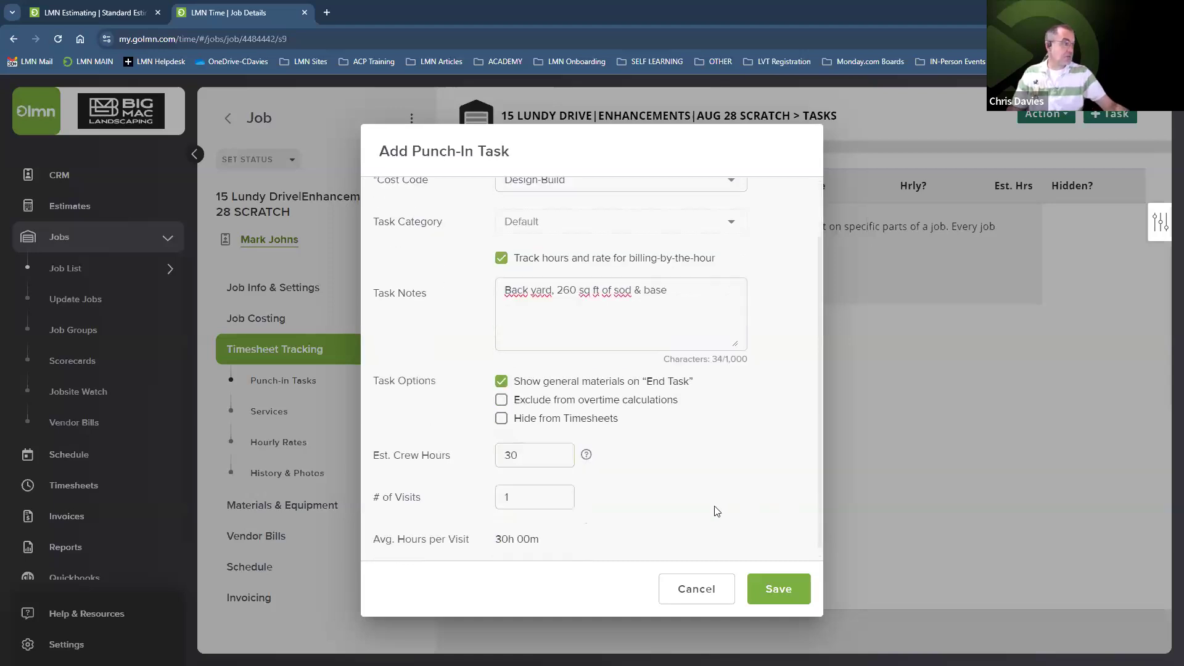
click(778, 589)
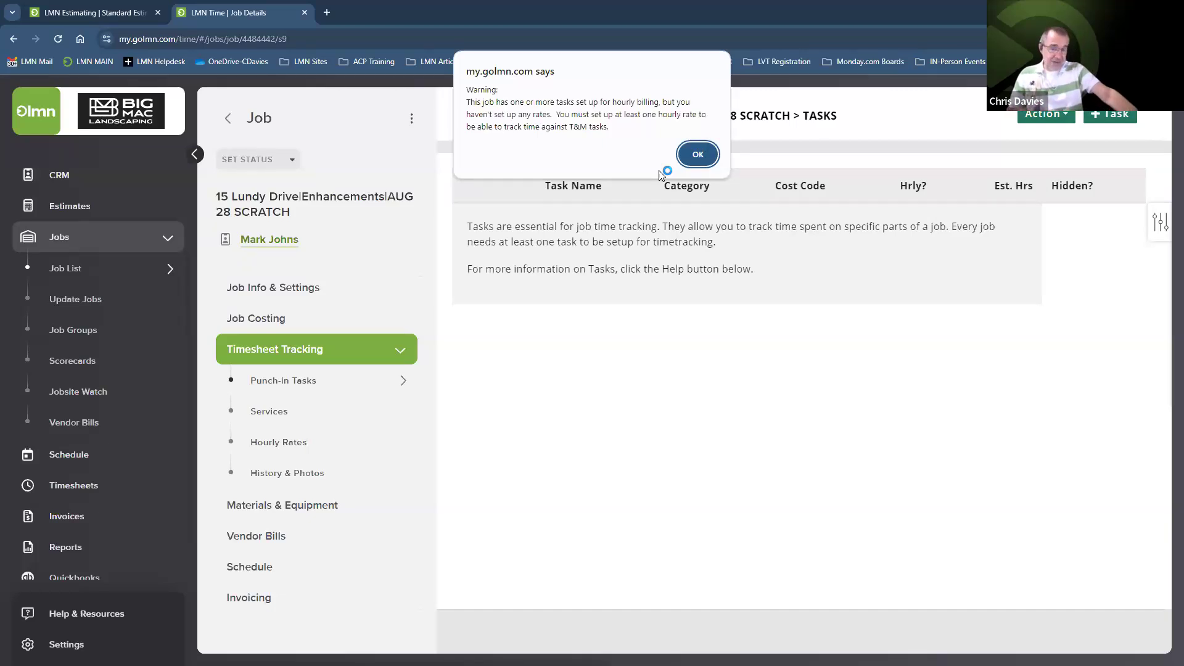
click(699, 154)
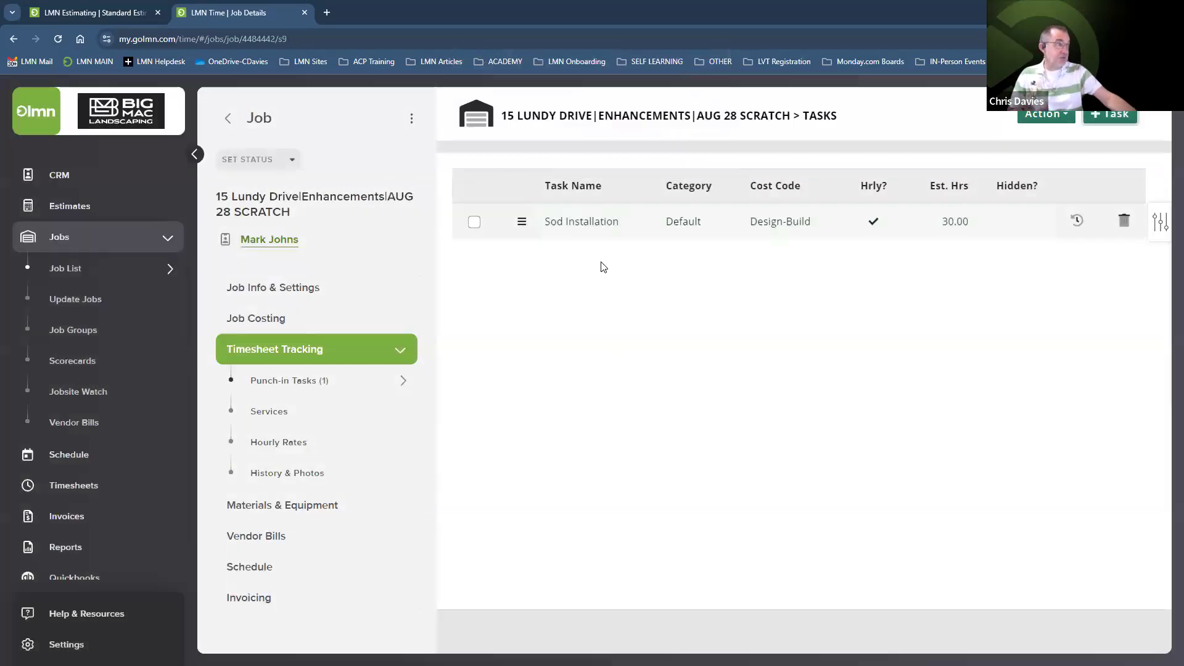
Add the Labor (Design-Build) rate to the job's hourly rates
click(288, 443)
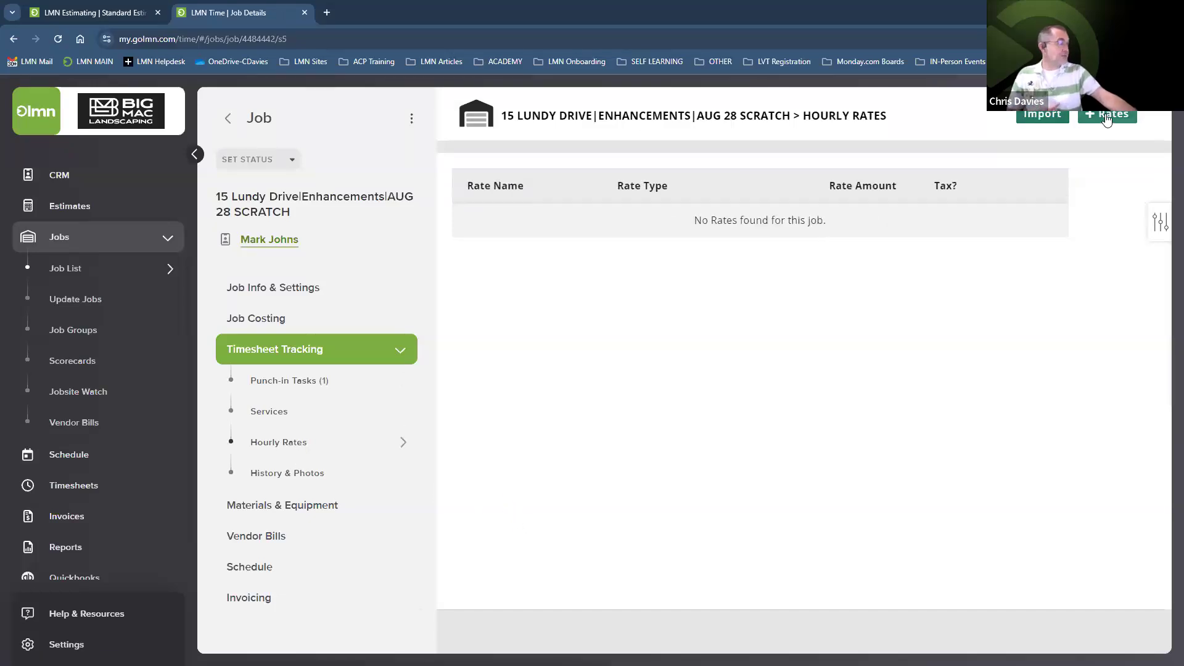
scroll(513, 333, down, 5)
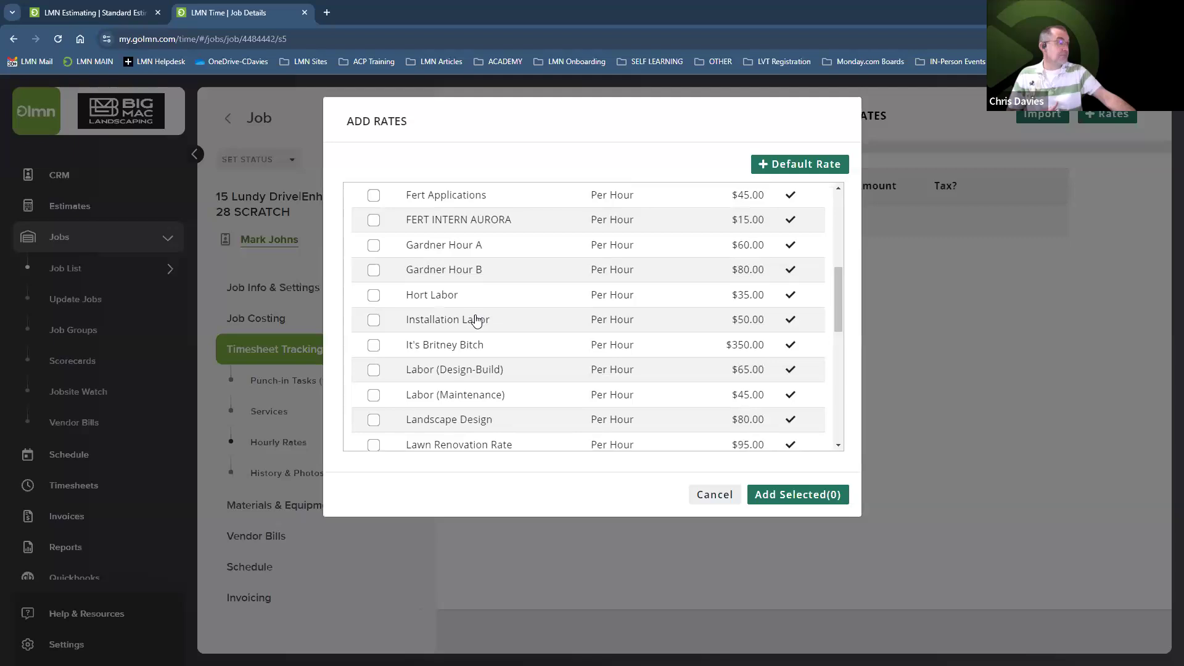
click(374, 370)
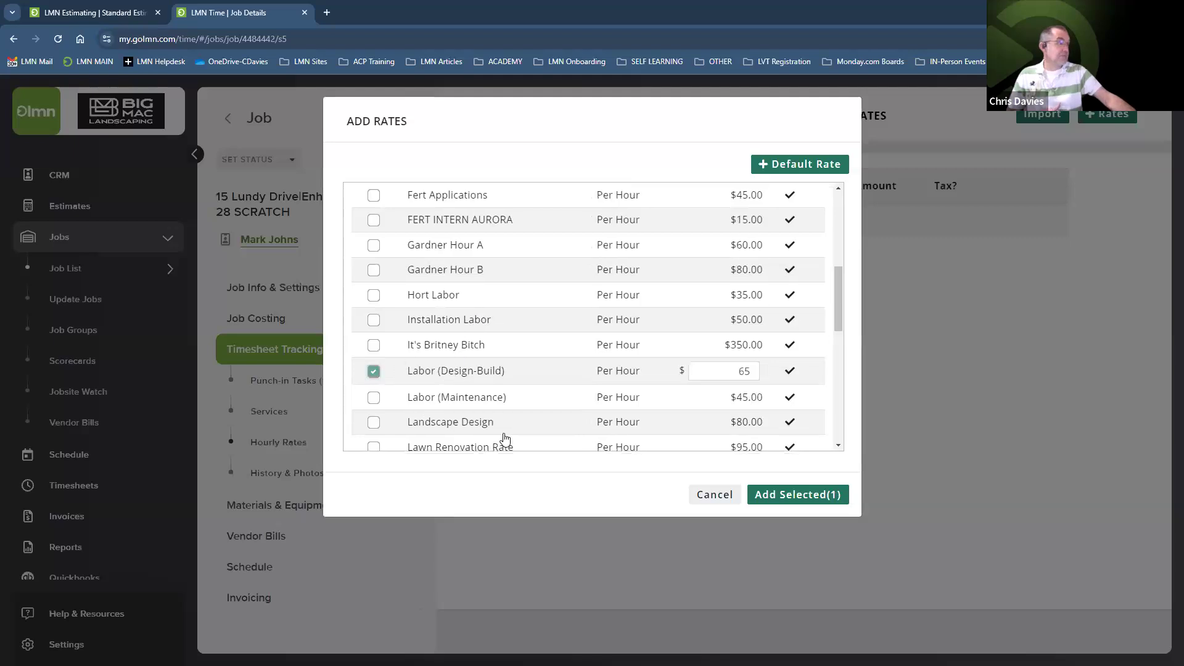
click(802, 495)
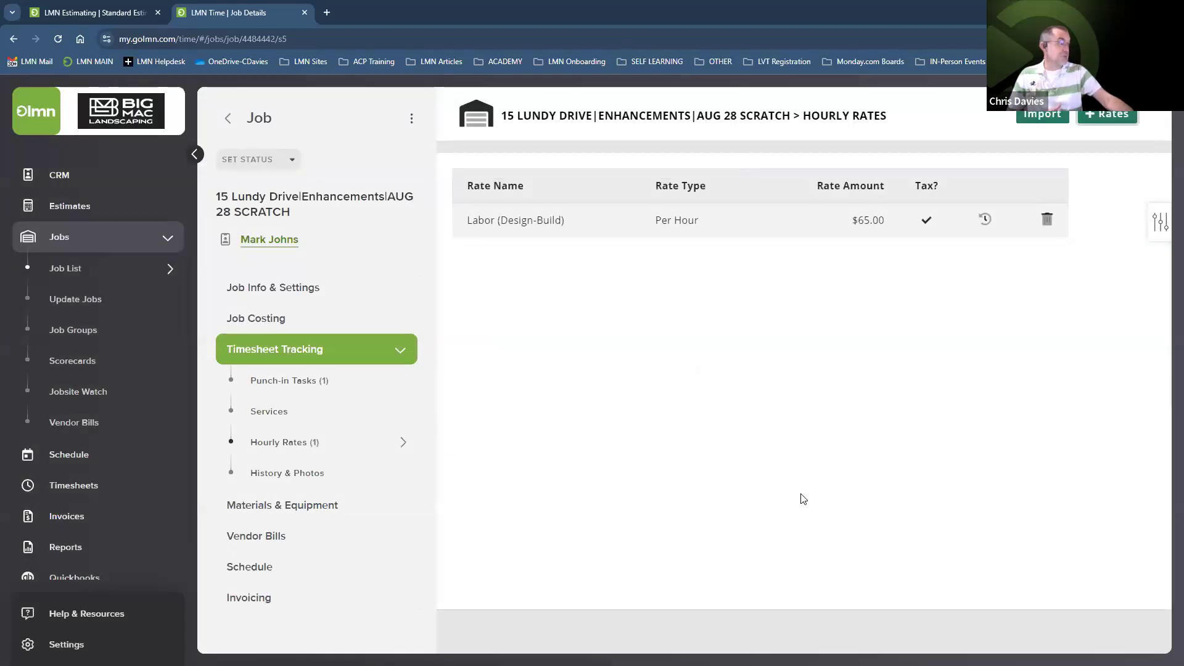
Enter 65 as the rate amount for Labor (Design-Build) and update the jobsite rate
click(870, 223)
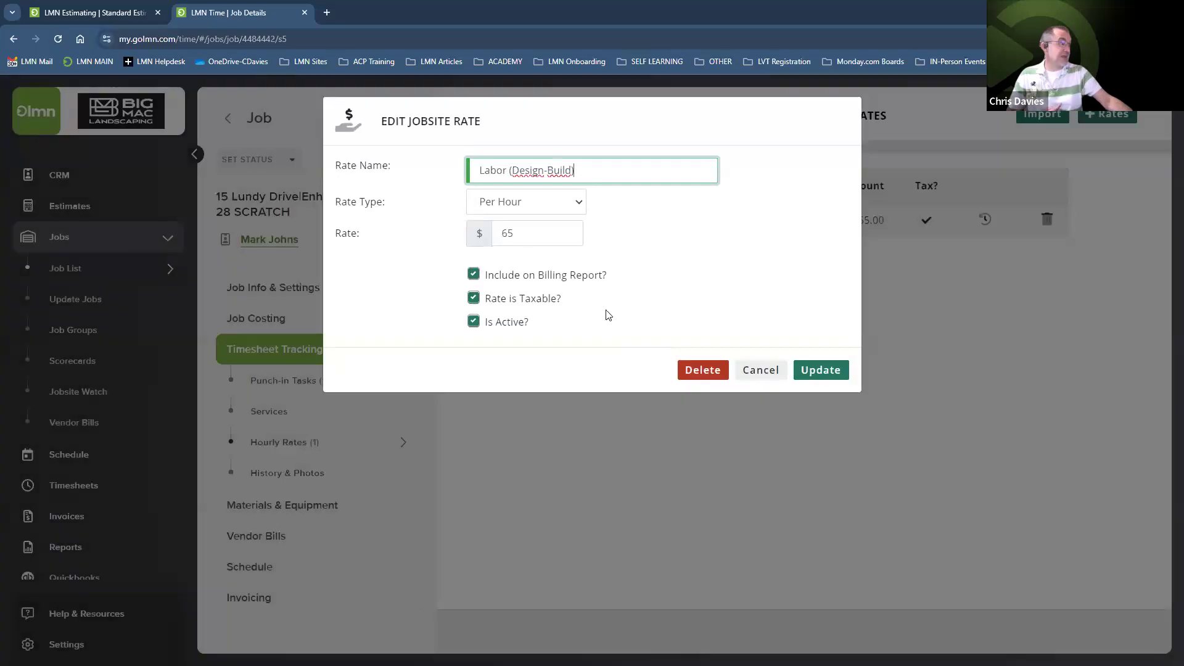
double_click(513, 238)
text(50)
key(BackSpace)
key(BackSpace)
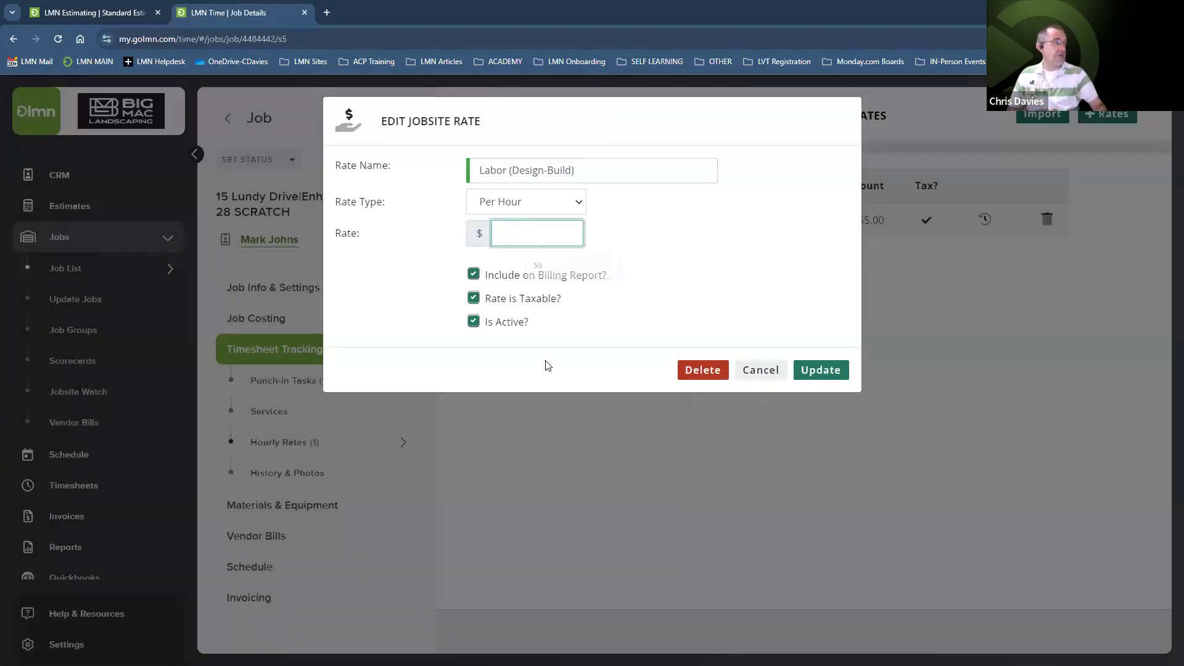
text(65)
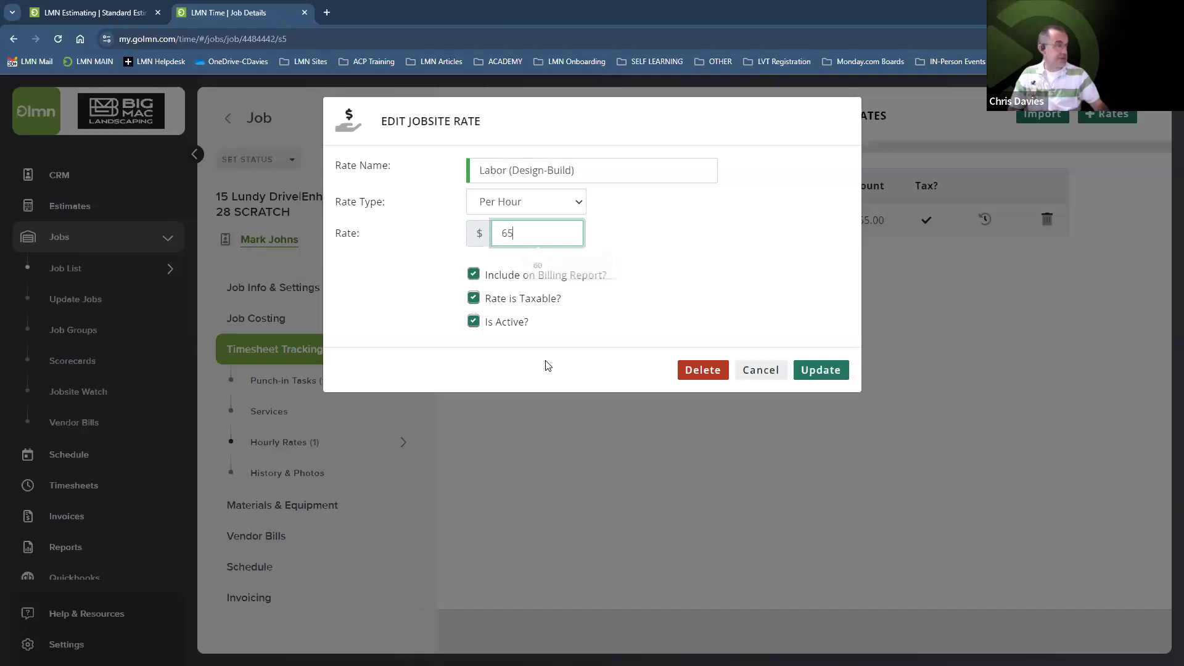
click(822, 371)
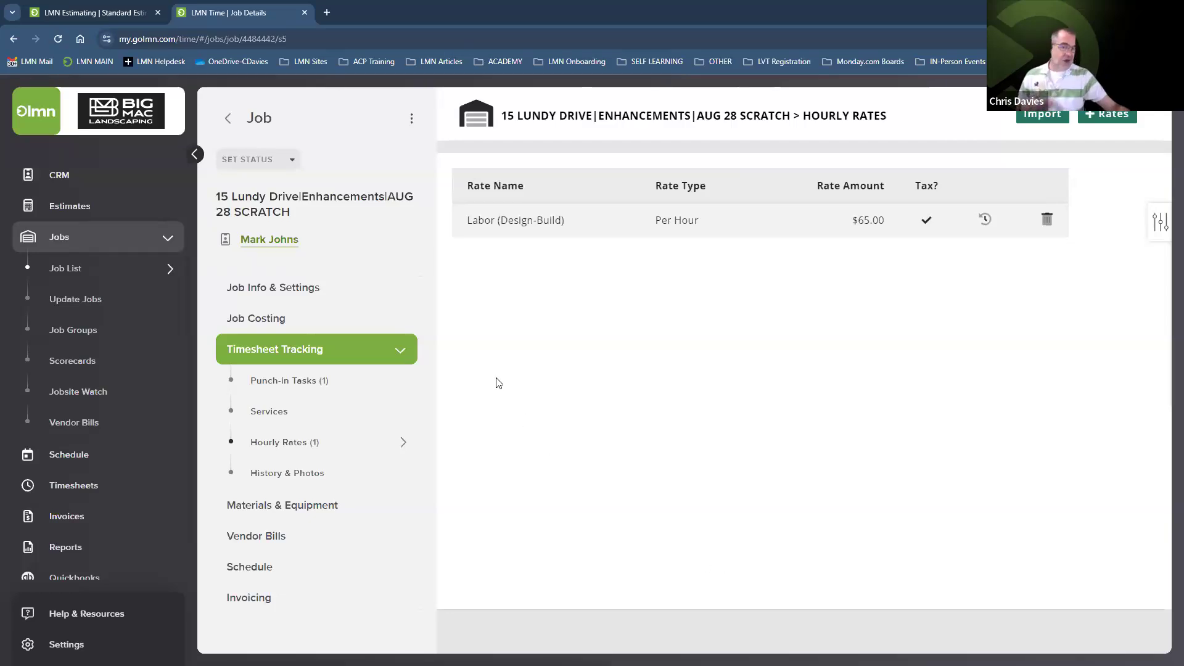
Open the job's Materials & Equipment and filter the item types to Equipment only
click(257, 506)
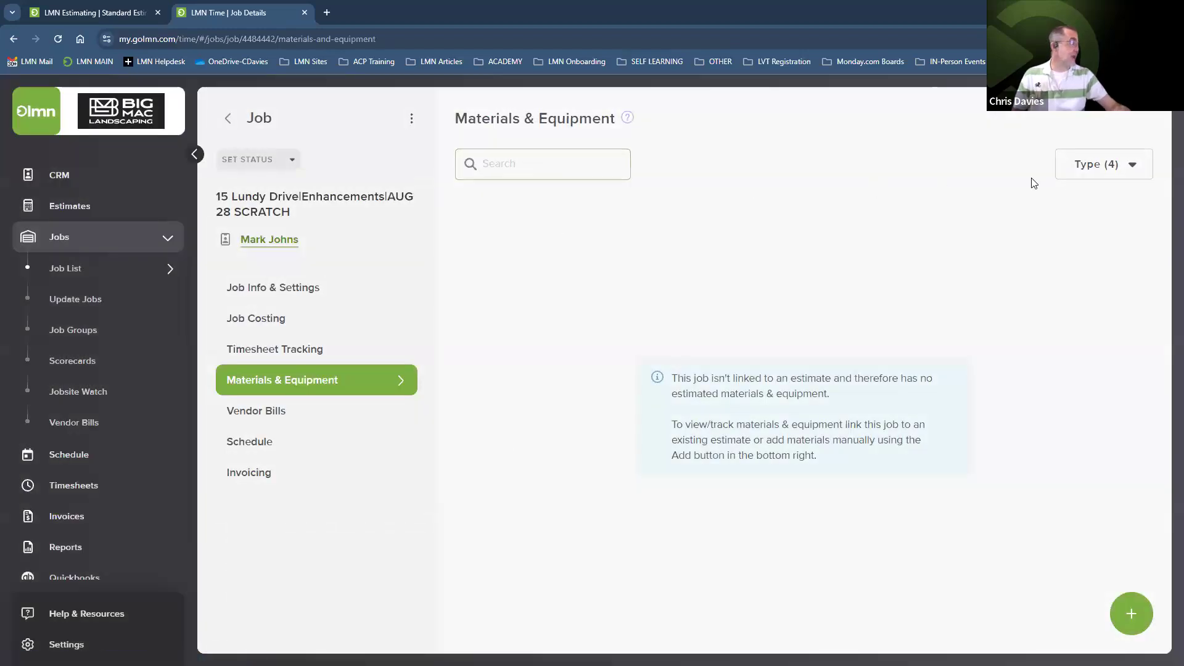
click(1095, 164)
click(1102, 226)
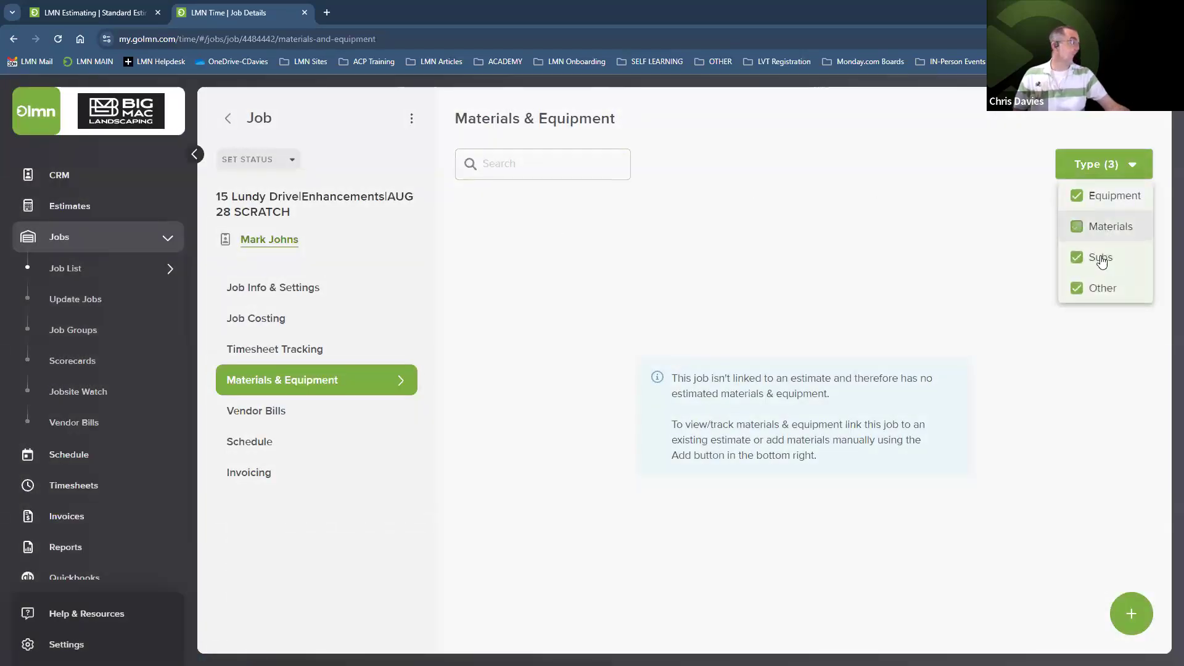
click(1100, 257)
click(1101, 288)
Add the Crew Truck + Install Trailer equipment item to the job from the price list
click(1132, 619)
click(1132, 615)
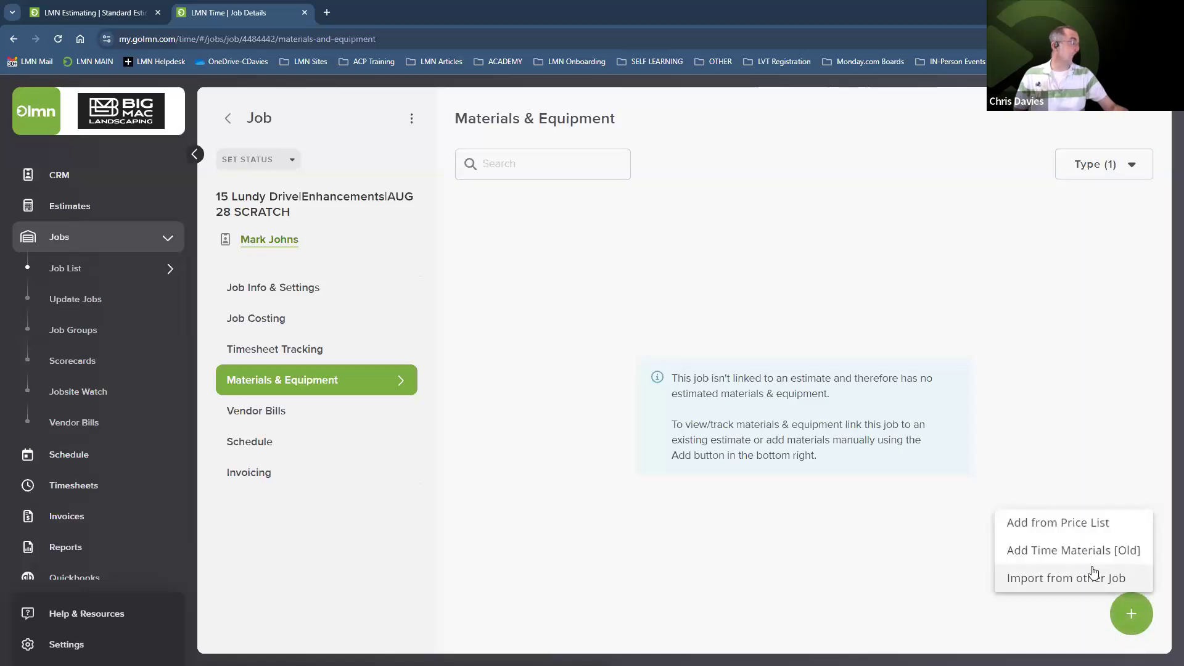
click(1062, 523)
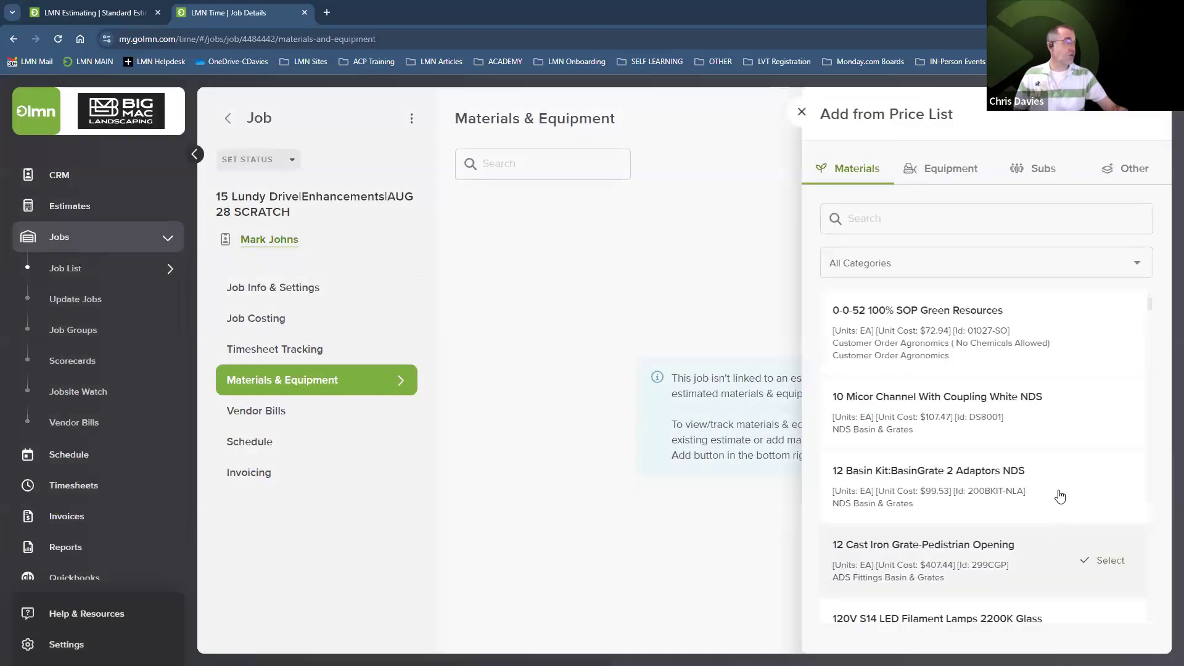
click(946, 179)
scroll(905, 385, down, 5)
scroll(905, 385, down, 2)
scroll(900, 376, down, 4)
scroll(897, 370, up, 2)
scroll(888, 358, down, 4)
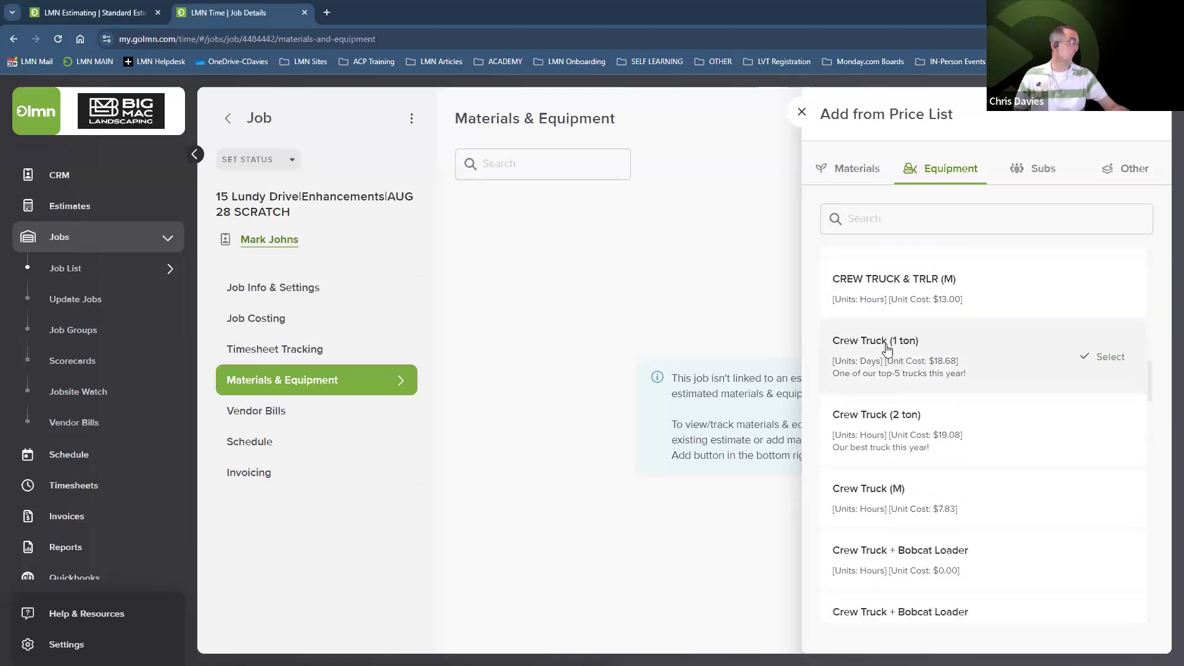
scroll(886, 364, down, 7)
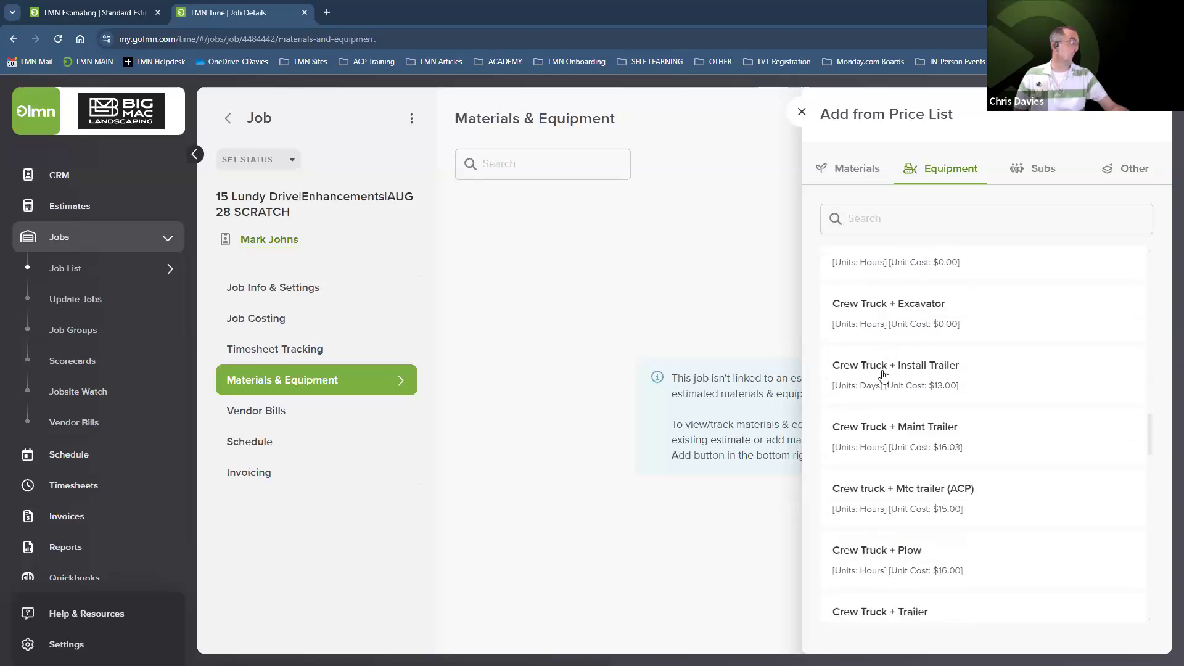
click(882, 388)
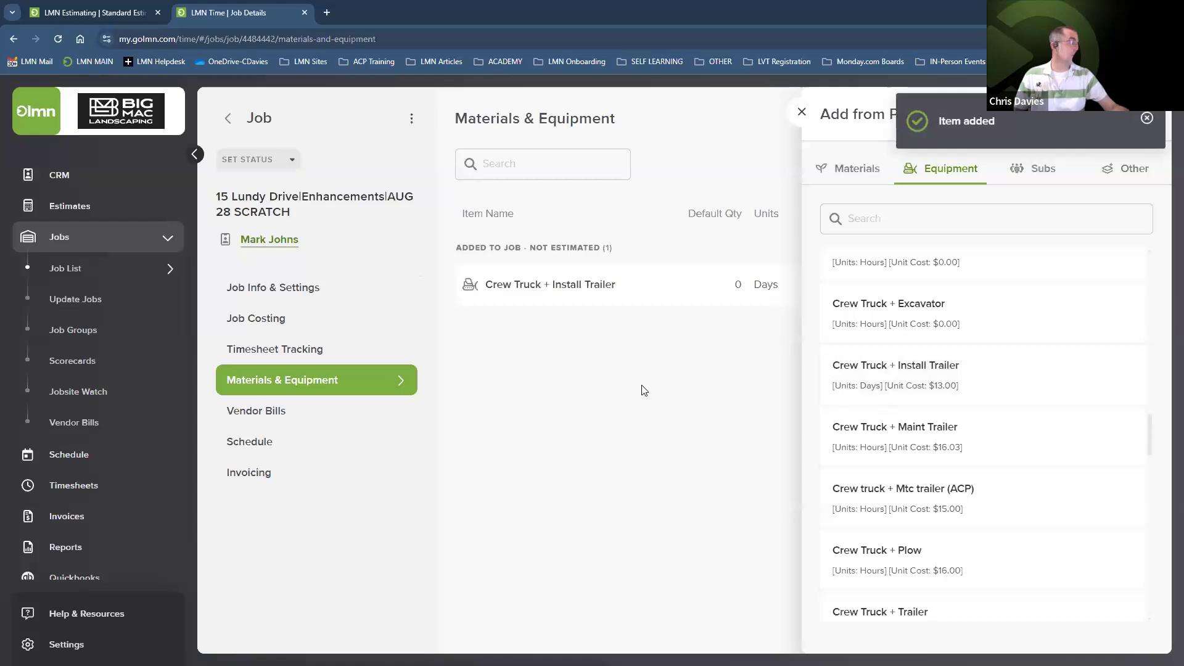
Set the Crew Truck + Install Trailer item's invoicing billing type to Per Unit and save it
click(643, 390)
click(634, 287)
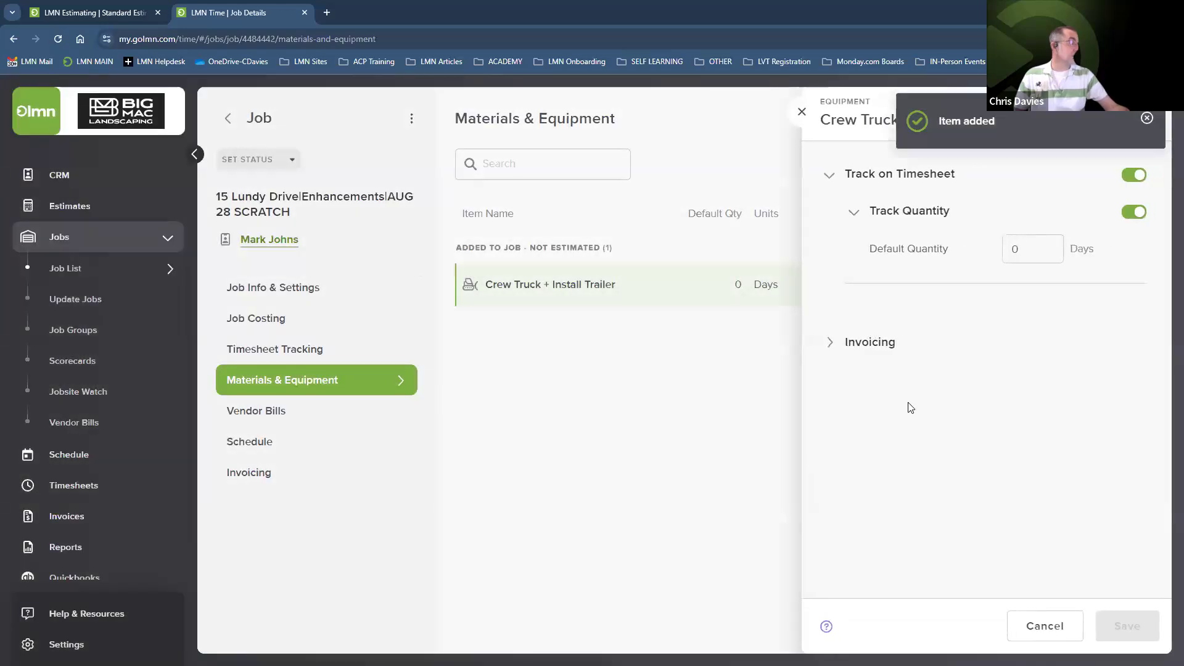
click(854, 350)
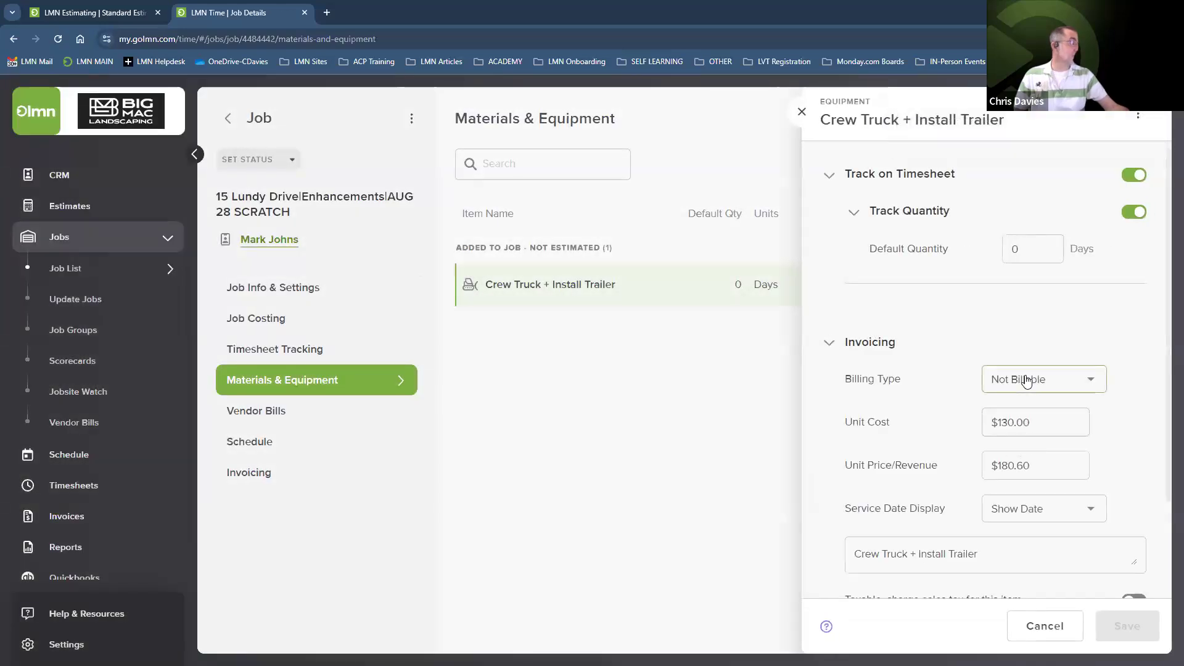
click(1026, 380)
click(1016, 407)
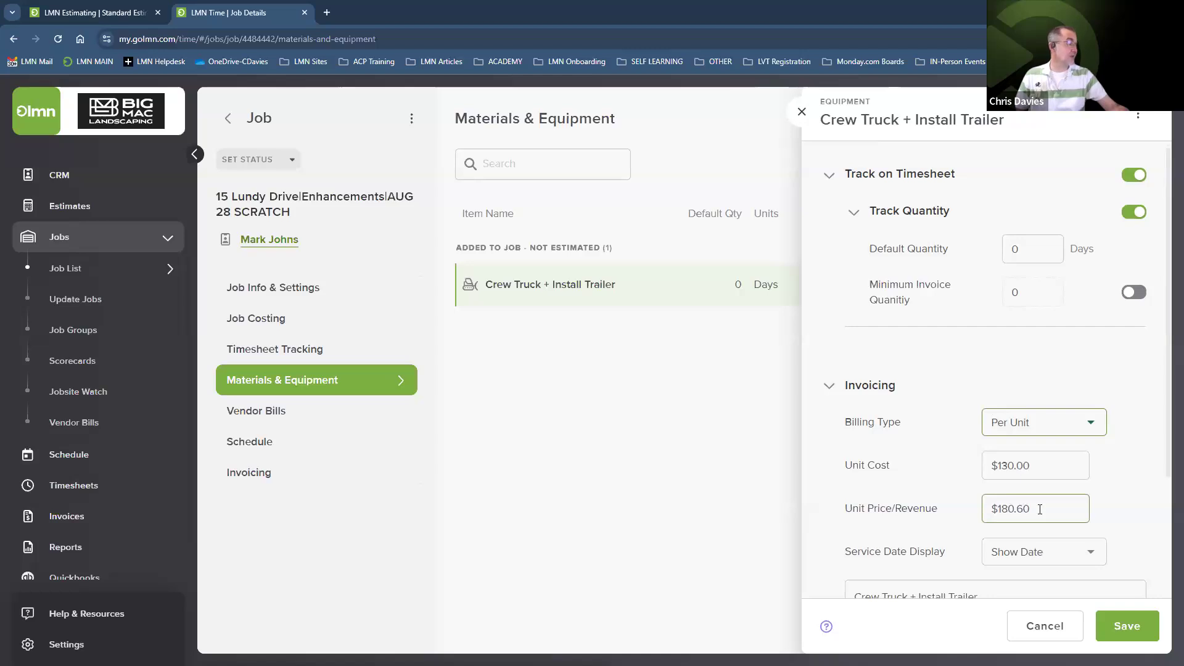
click(1133, 628)
Set the Crew Truck + Install Trailer default quantity to 3 days, save the item, and close its details
click(1030, 249)
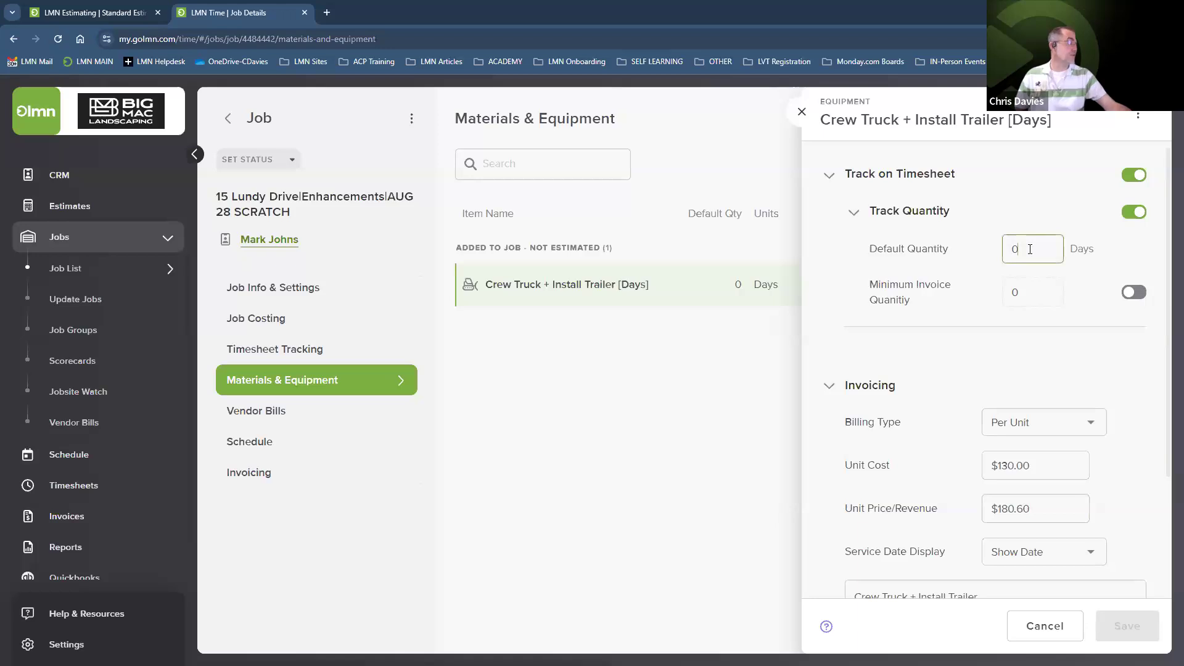
key(BackSpace)
text(1)
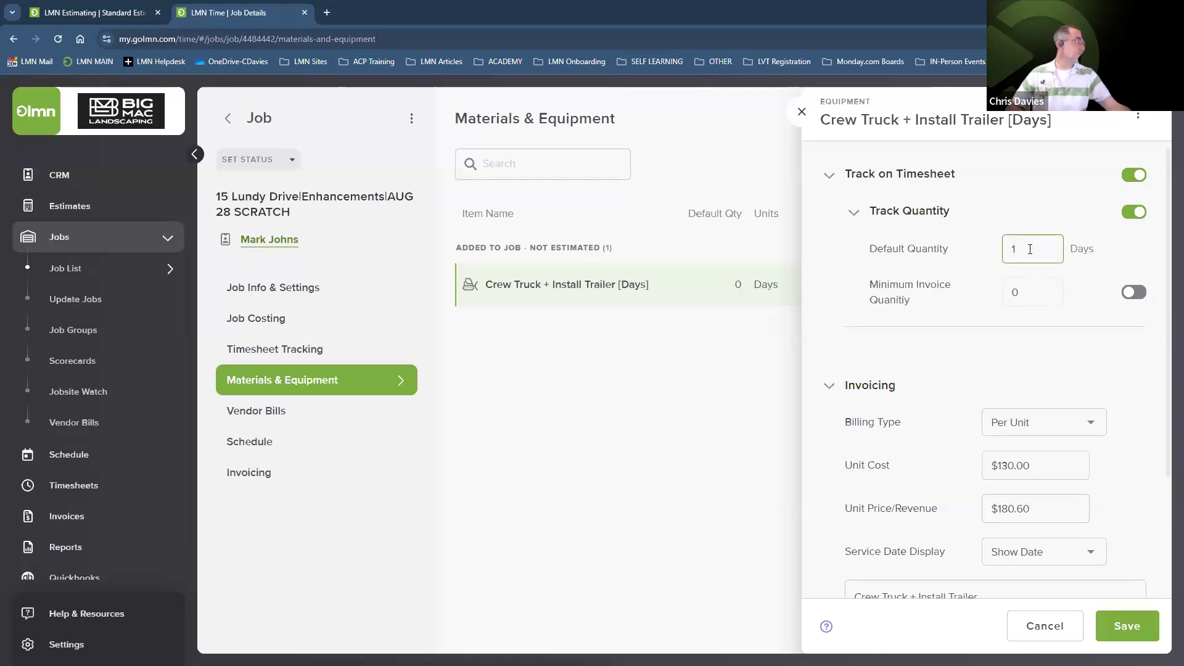
key(BackSpace)
text(3)
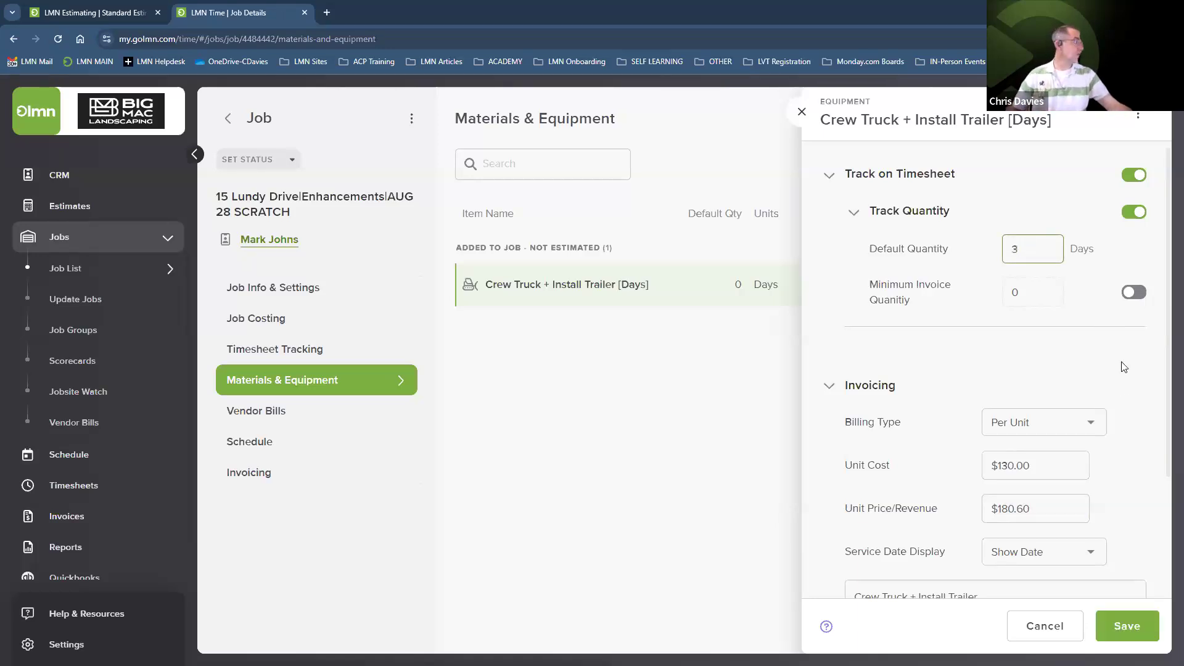
click(1127, 626)
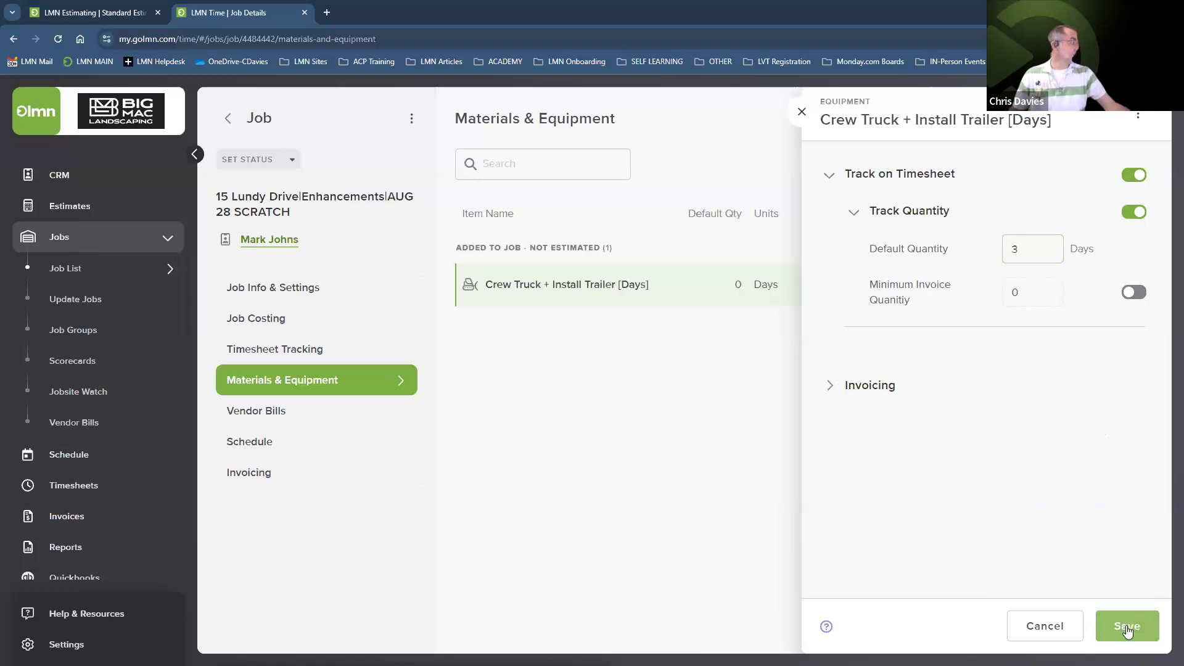
click(831, 387)
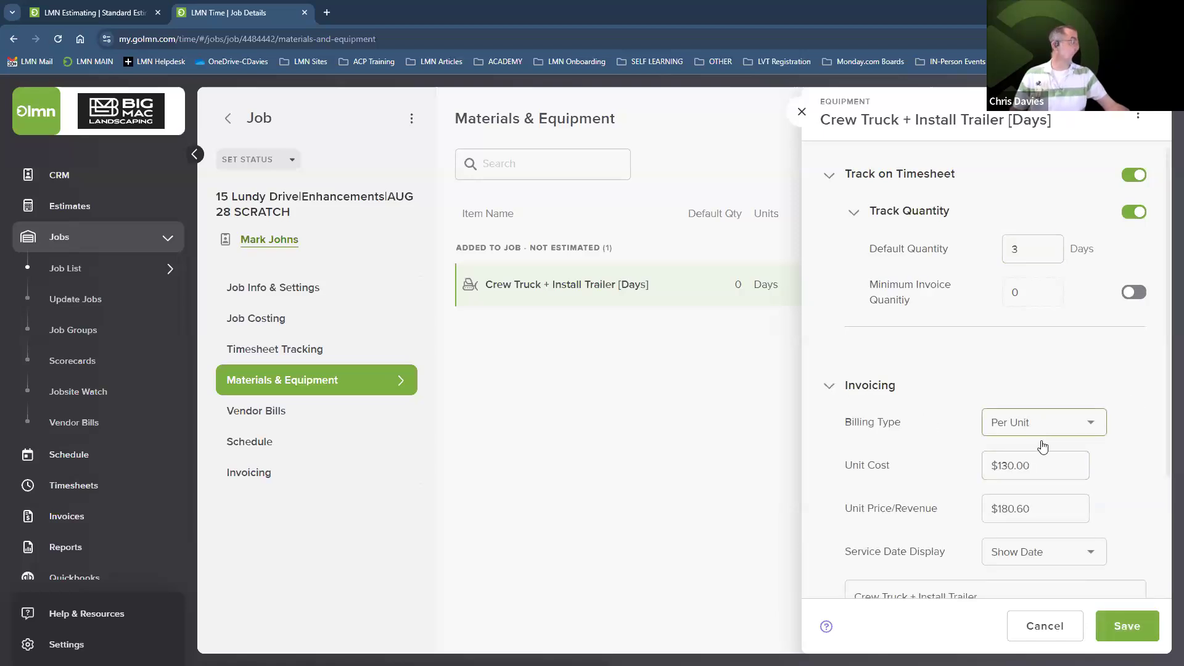
click(1128, 627)
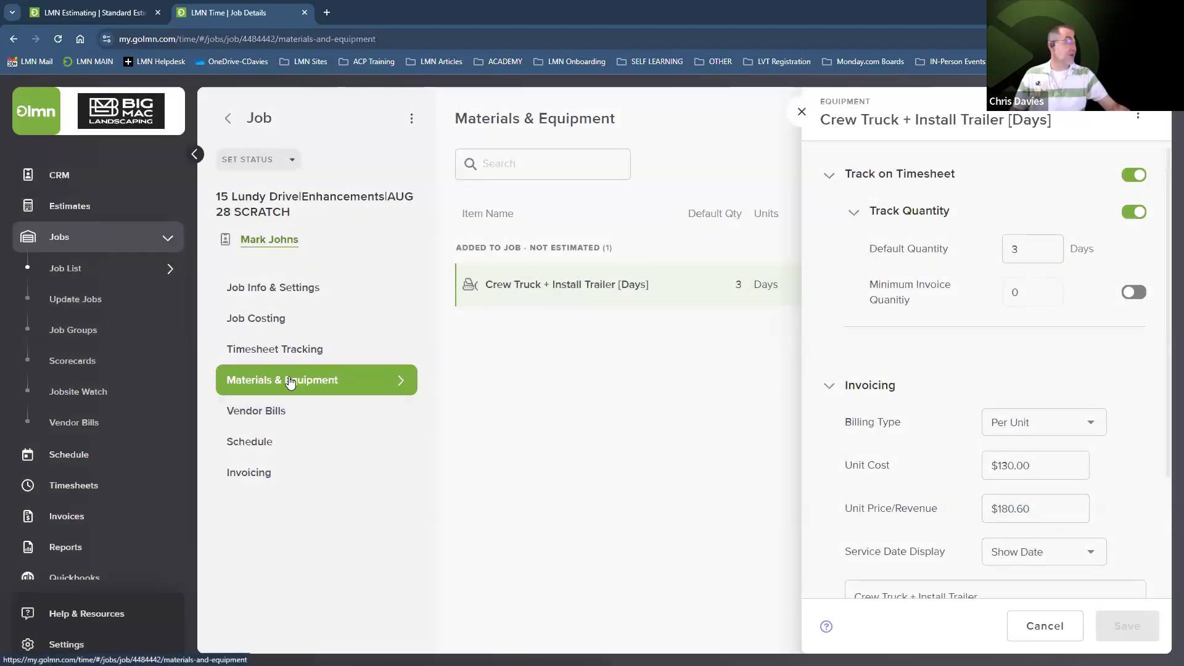
click(802, 112)
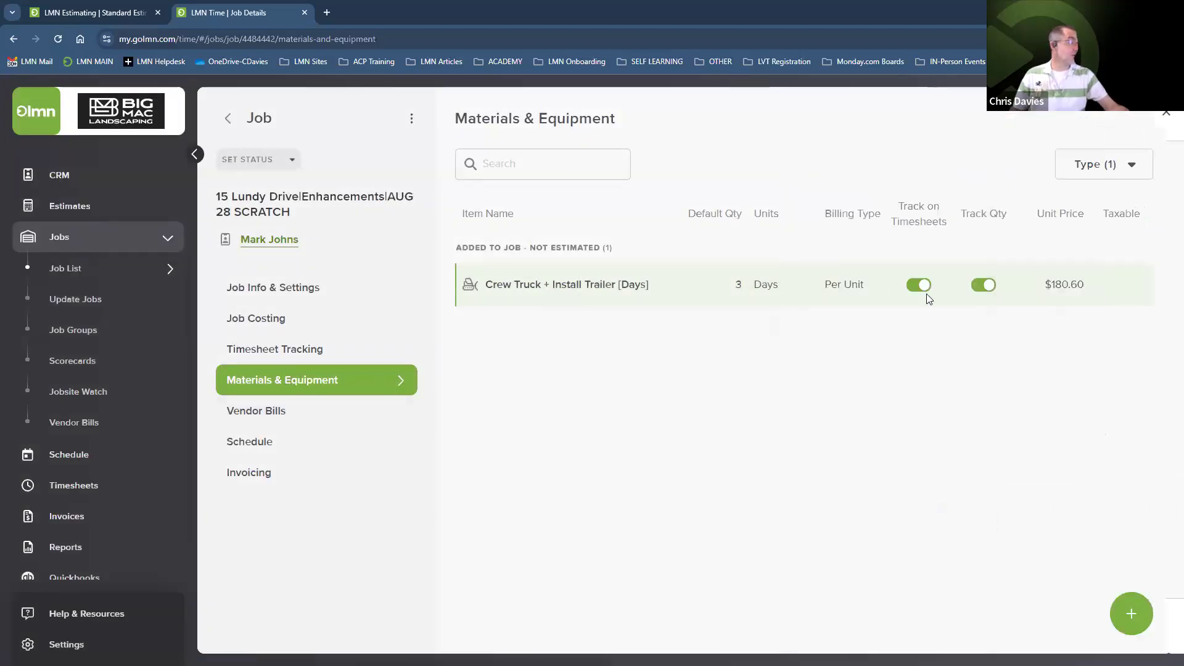
Change the item type filter to show Materials only
click(1071, 168)
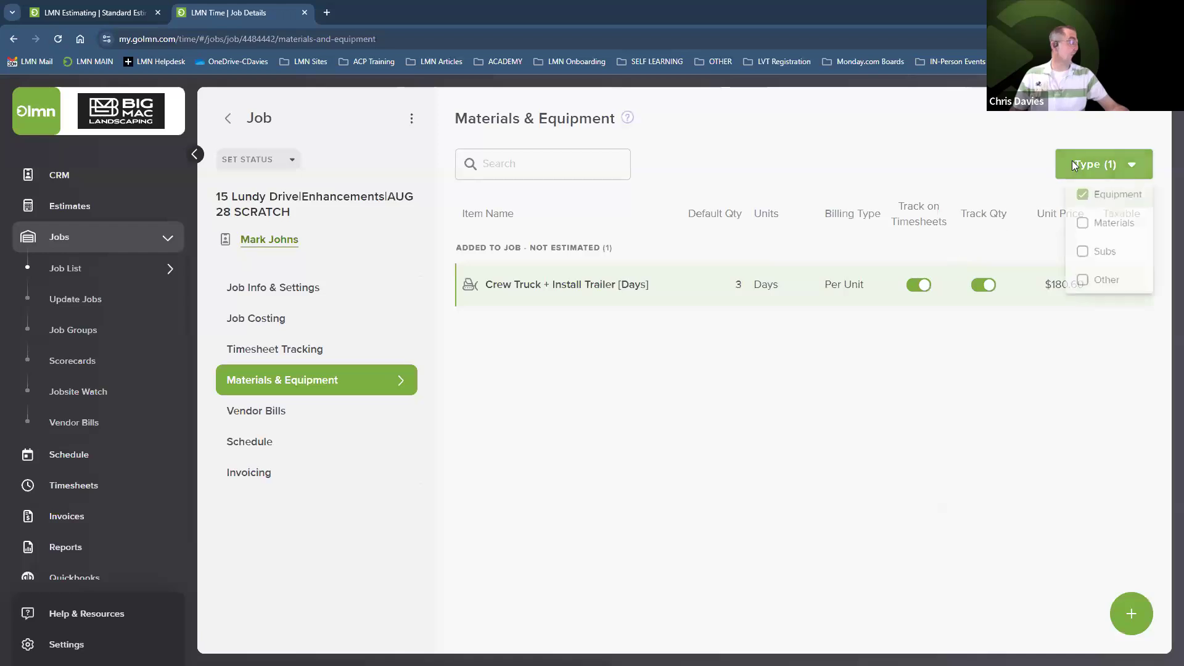
click(1077, 226)
click(1078, 198)
Search the price list materials for "sod" and add Sod (p.s.f.) to the job
click(1132, 615)
click(1130, 610)
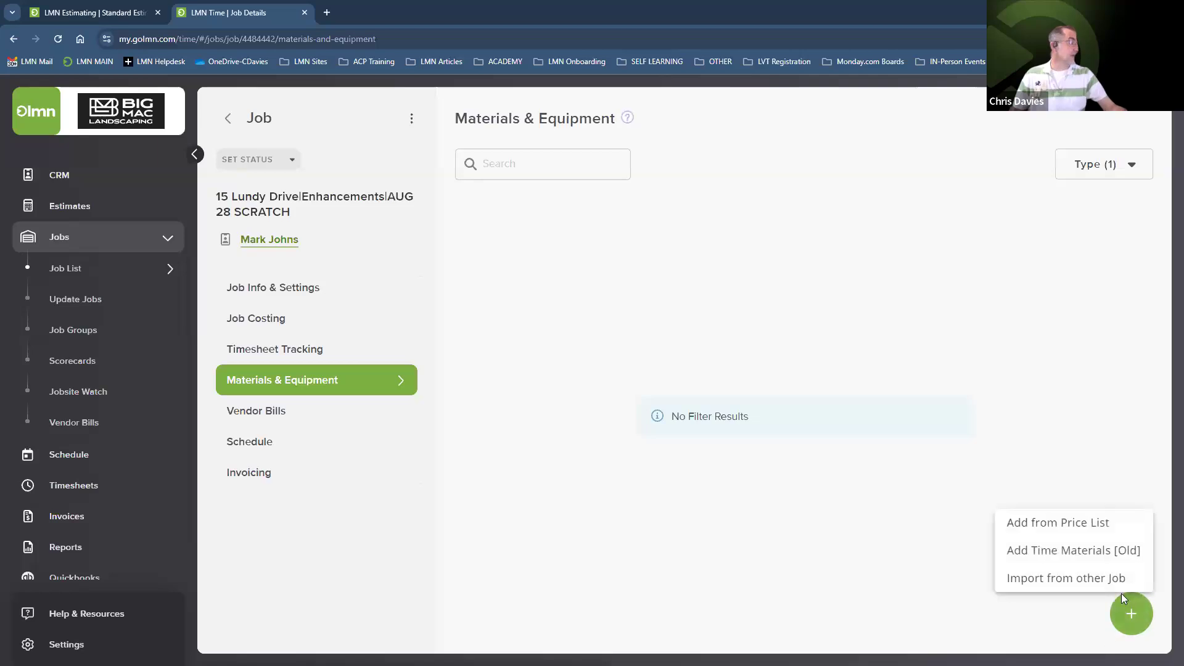
click(1053, 524)
click(881, 217)
text(sod)
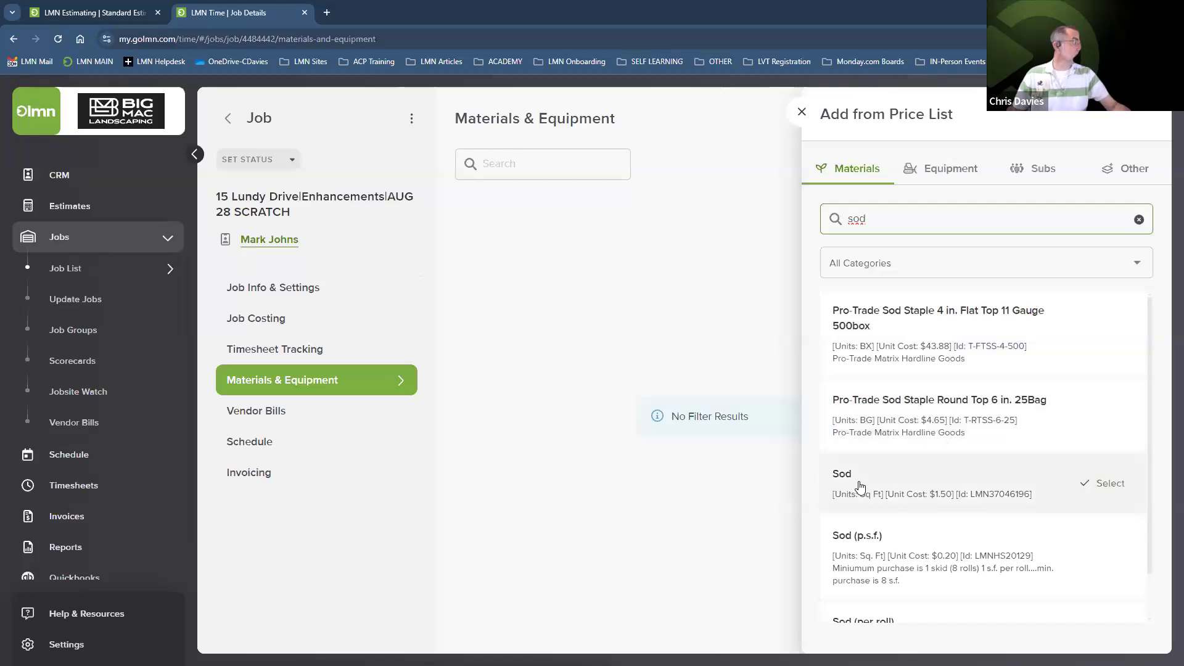
click(867, 539)
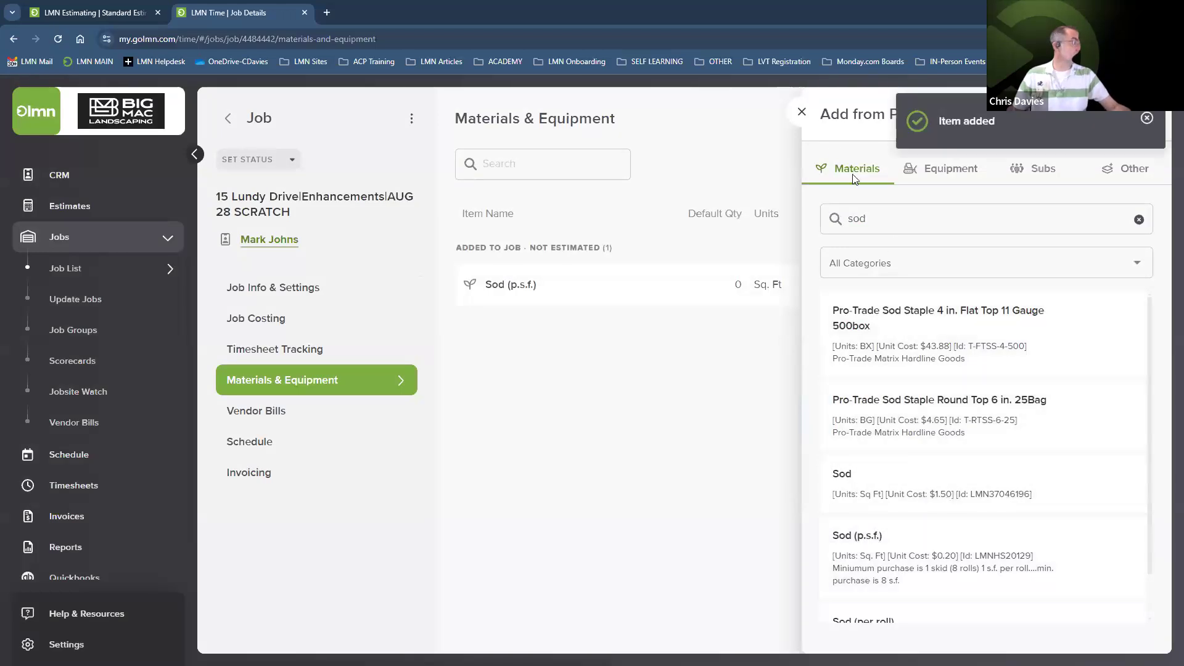
click(801, 112)
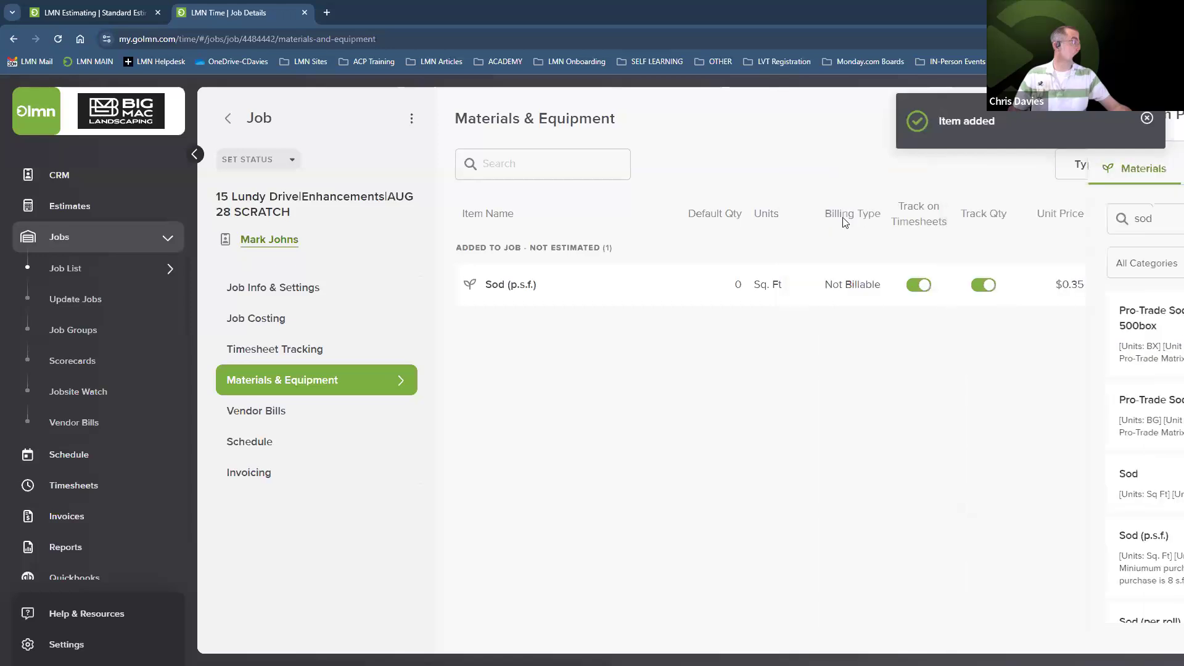
Set the default quantity of Sod (p.s.f.) to 260 Sq. Ft
click(827, 288)
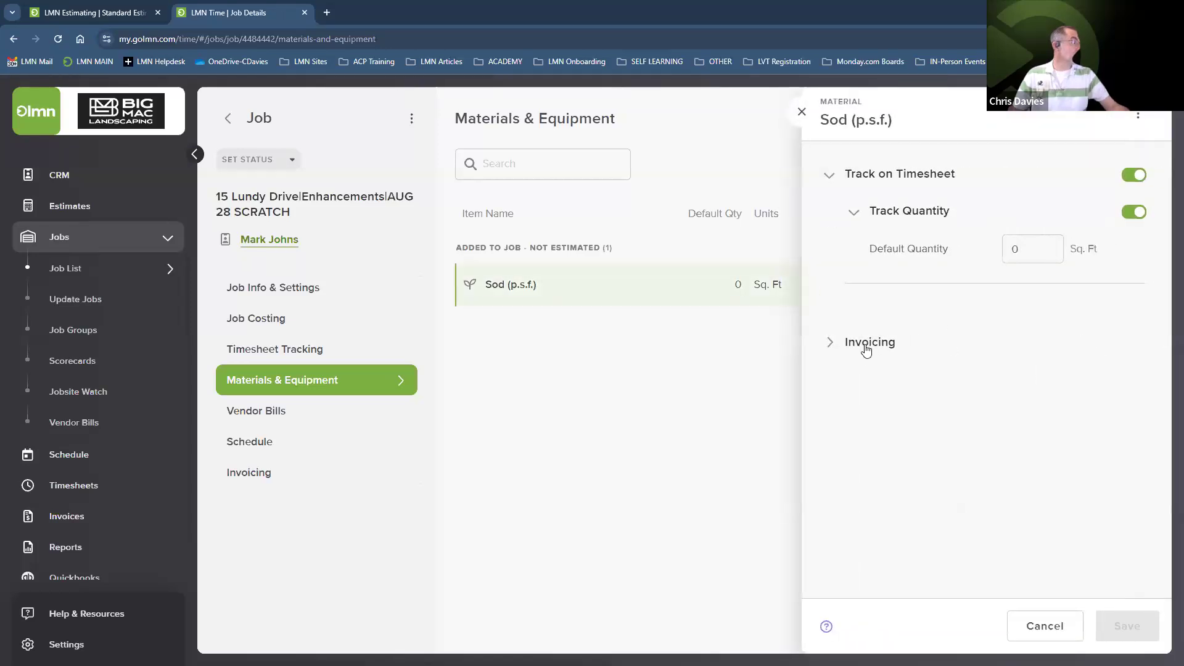
drag(1027, 254, 1001, 256)
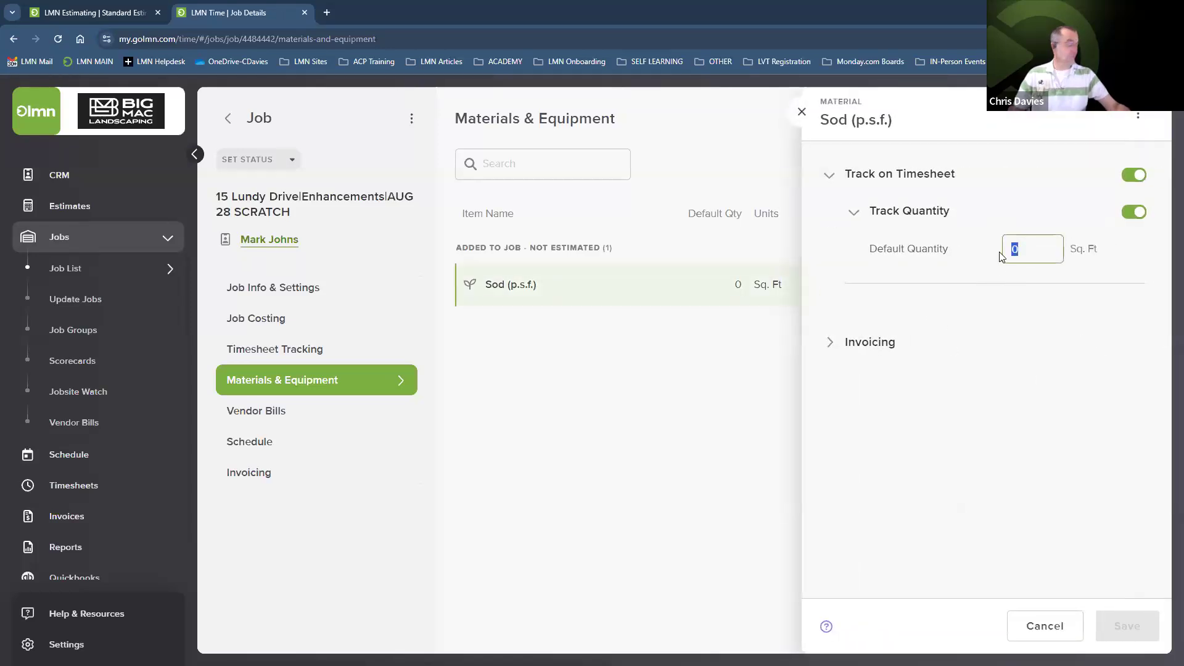
text(26)
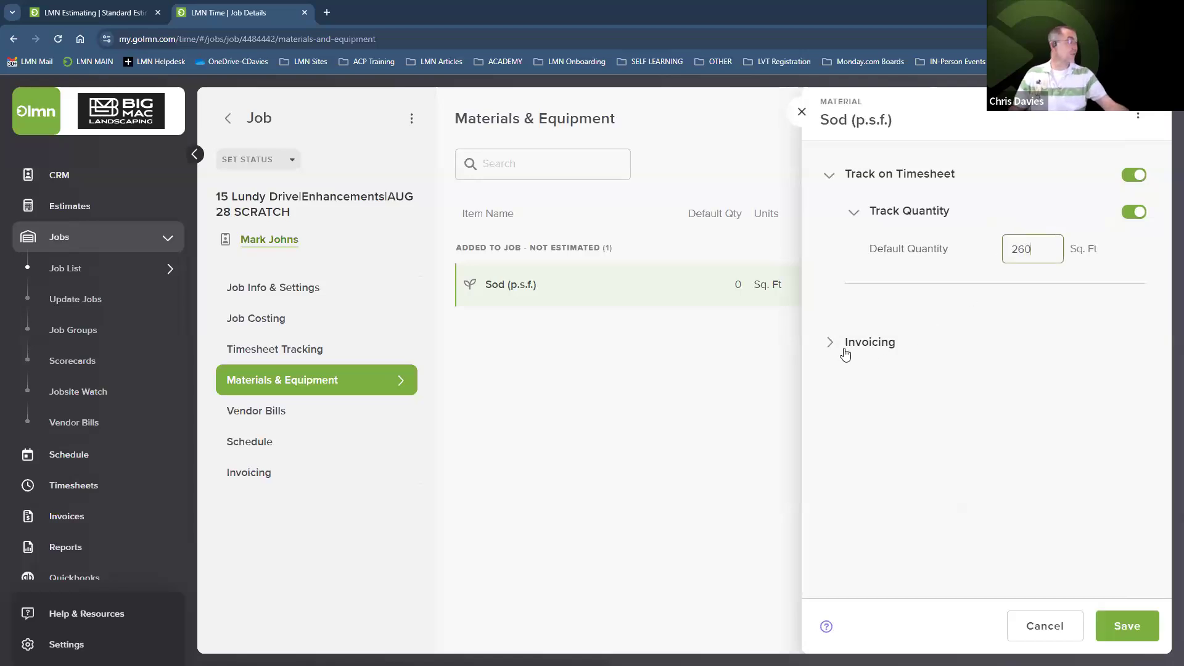
Set the billing type of Sod (p.s.f.) to Per Unit with a unit price of 2.50
click(828, 343)
click(1036, 379)
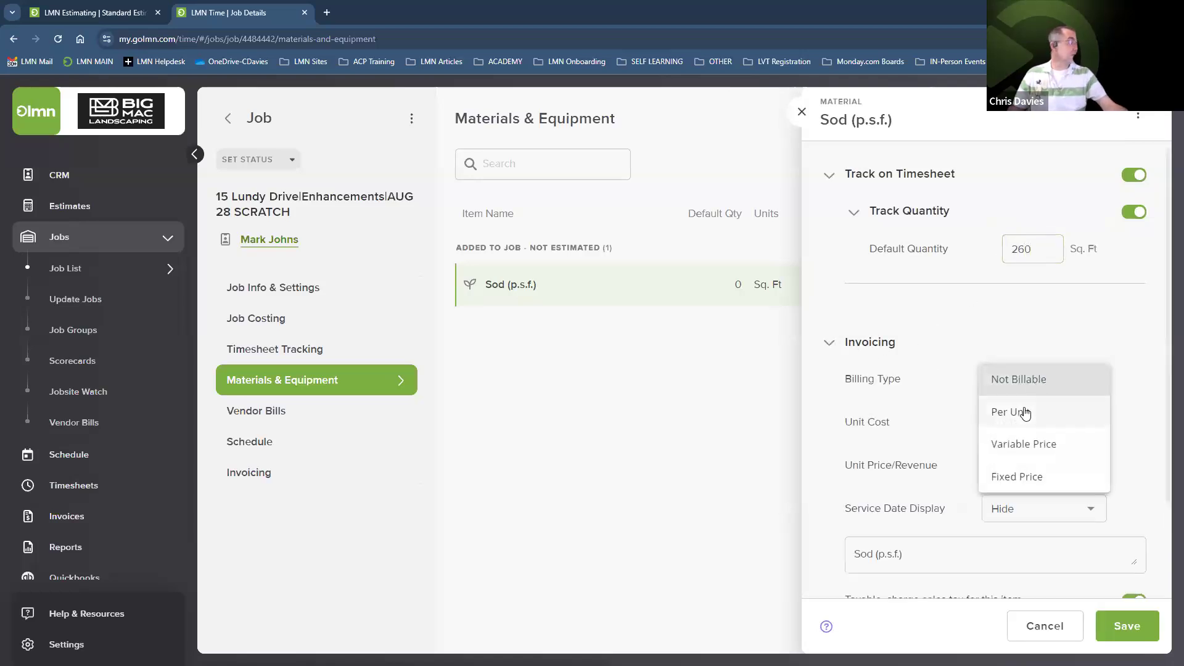
click(1025, 413)
drag(1024, 504, 970, 522)
text(2.50)
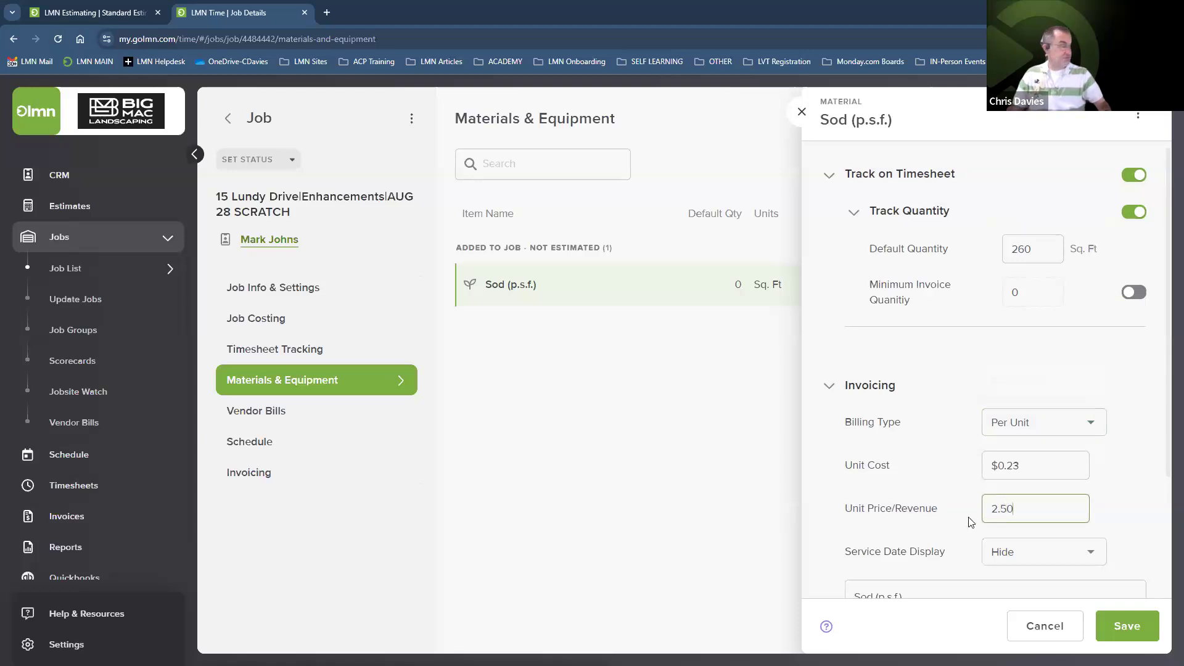
Set the service date display of Sod (p.s.f.) to Show Date and save the material
click(924, 492)
scroll(923, 492, down, 2)
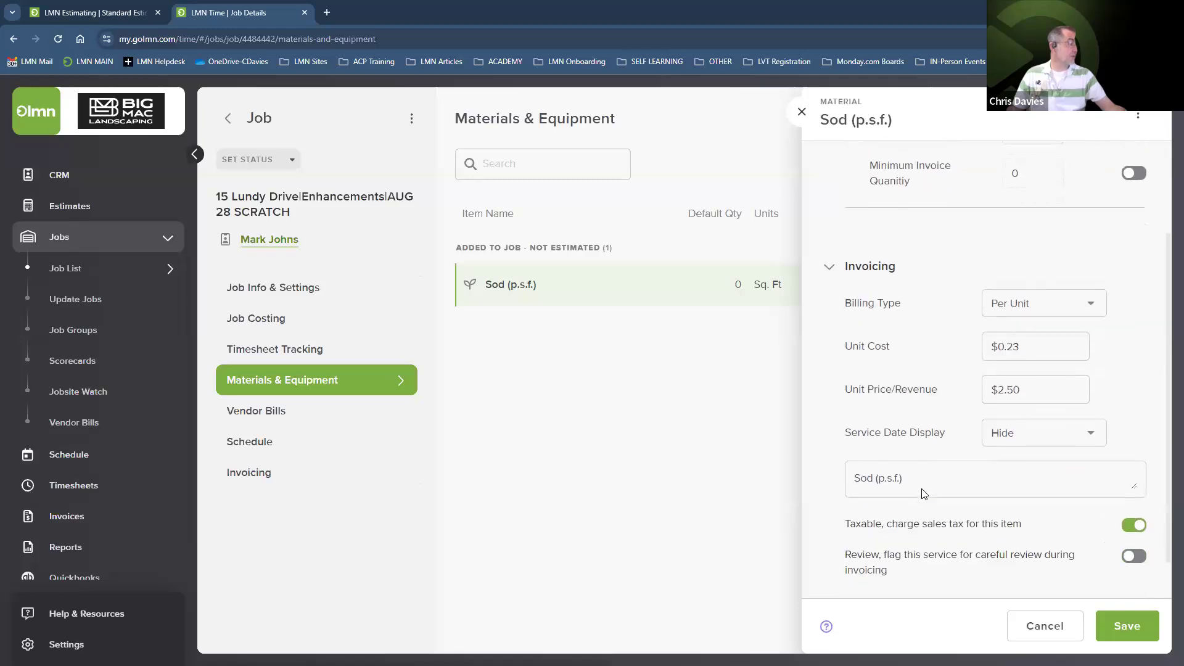
click(1012, 437)
click(1018, 460)
click(1125, 625)
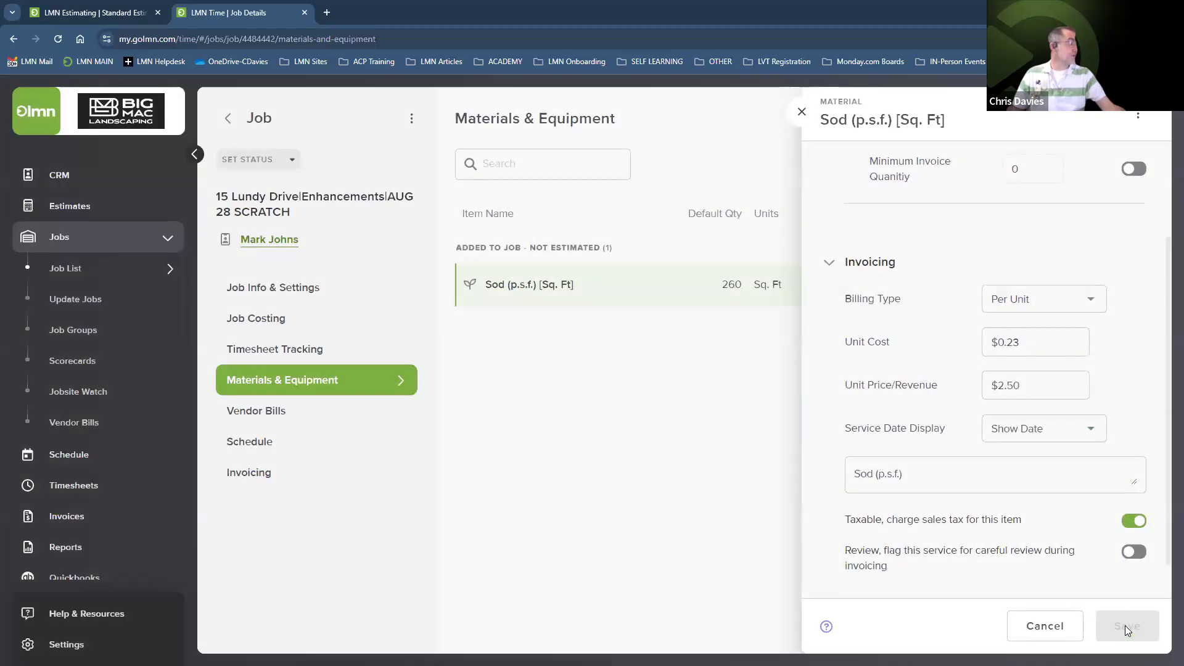
click(801, 112)
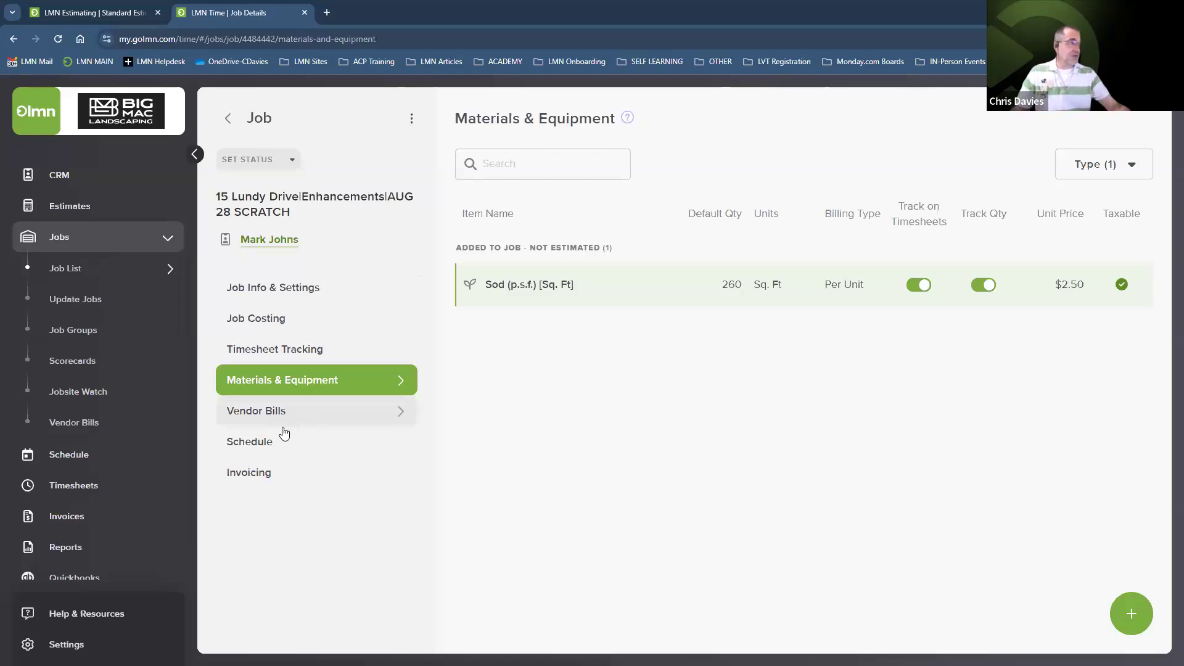
Set up the job for invoicing with Progress invoicing (install jobs) and save the contract details
click(250, 477)
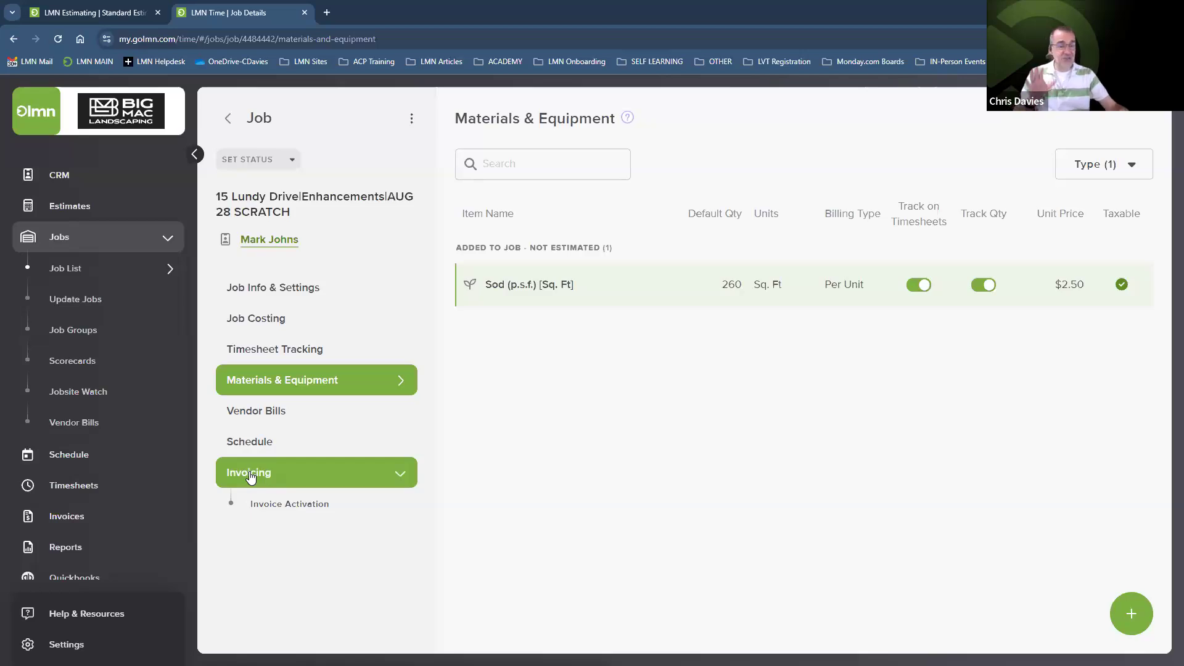
click(273, 505)
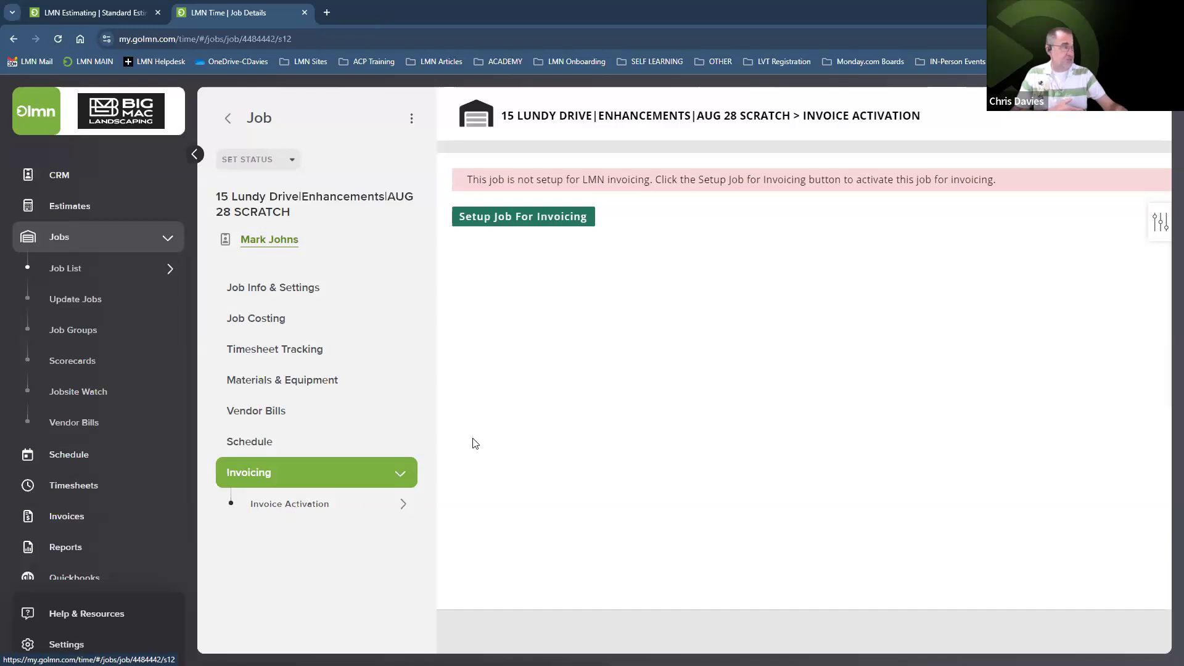
click(528, 218)
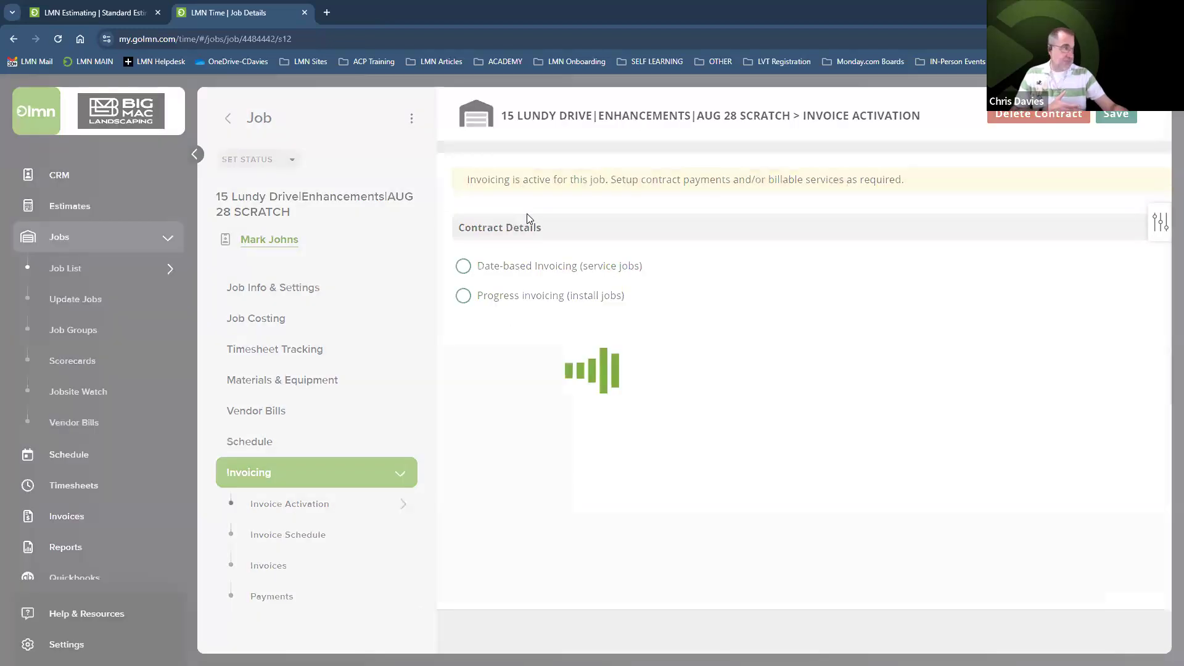
click(557, 299)
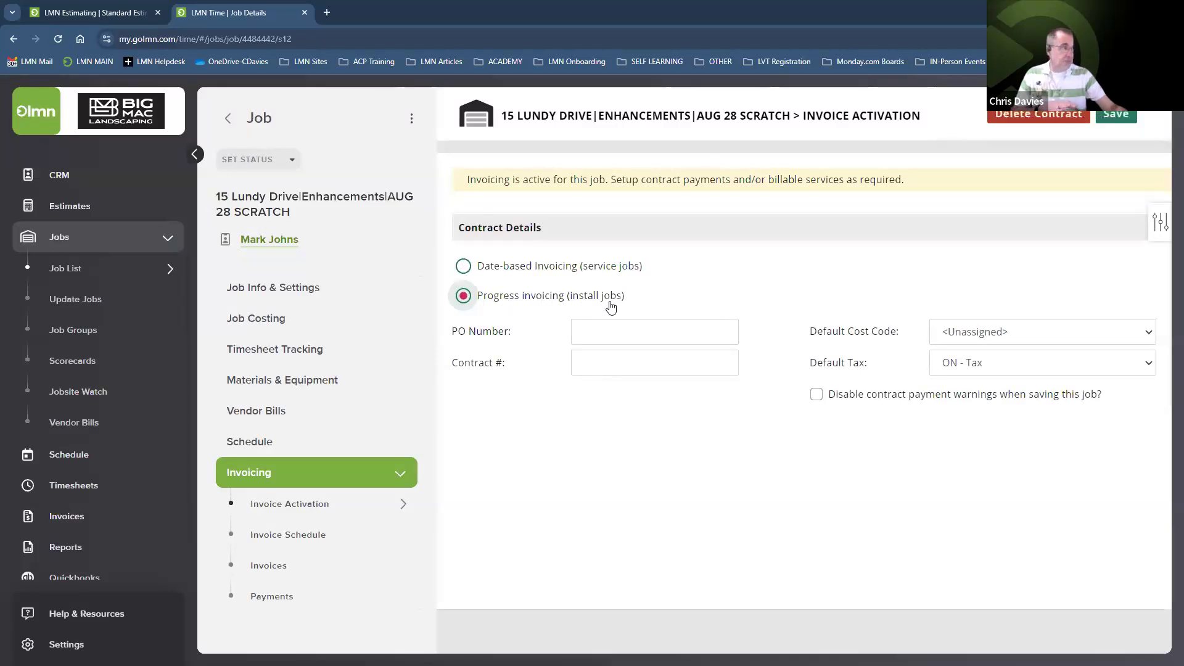
click(1116, 114)
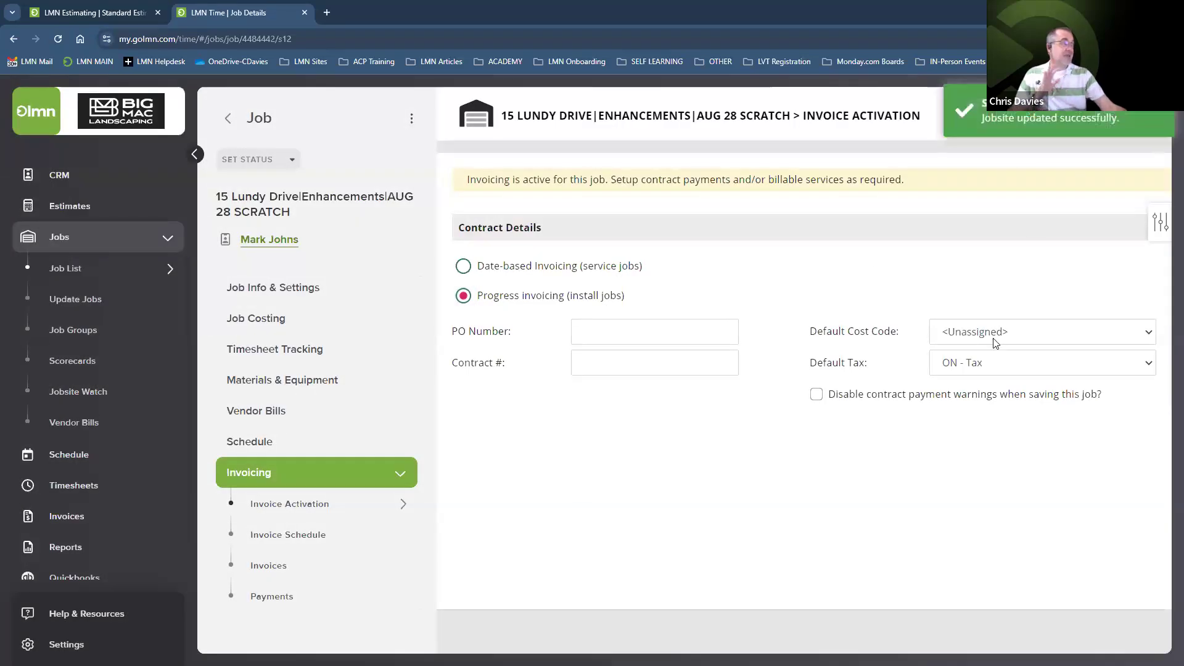
Set the contract's default cost code to Design-Build and save the invoice activation settings
click(971, 333)
click(971, 373)
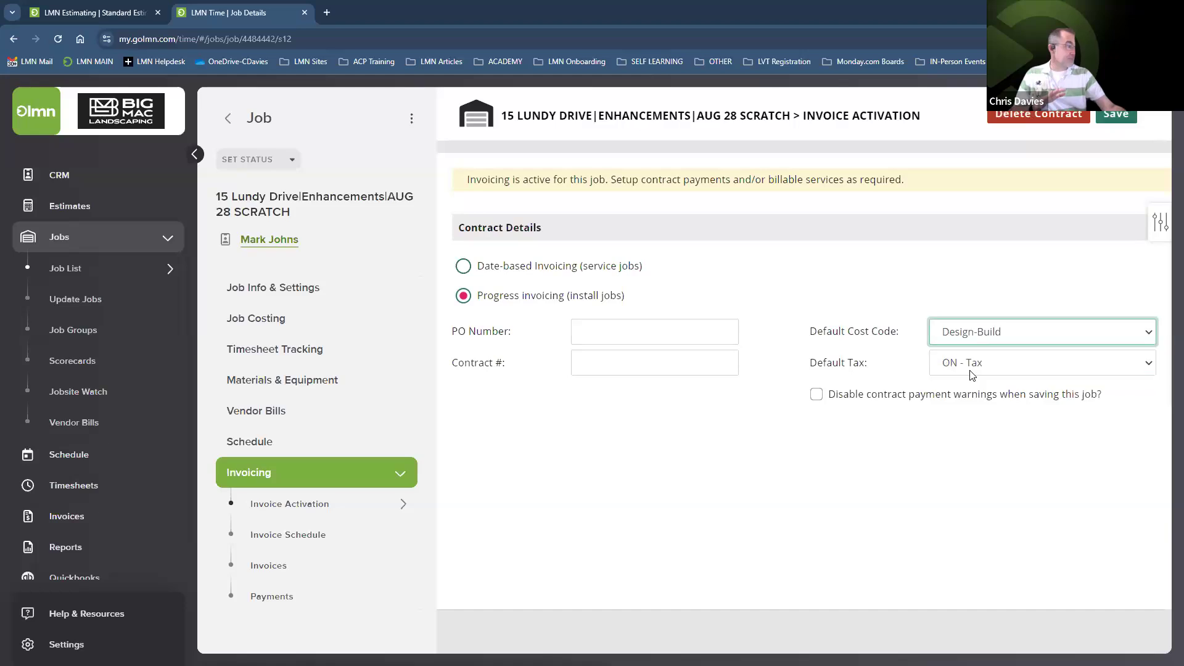
click(1120, 113)
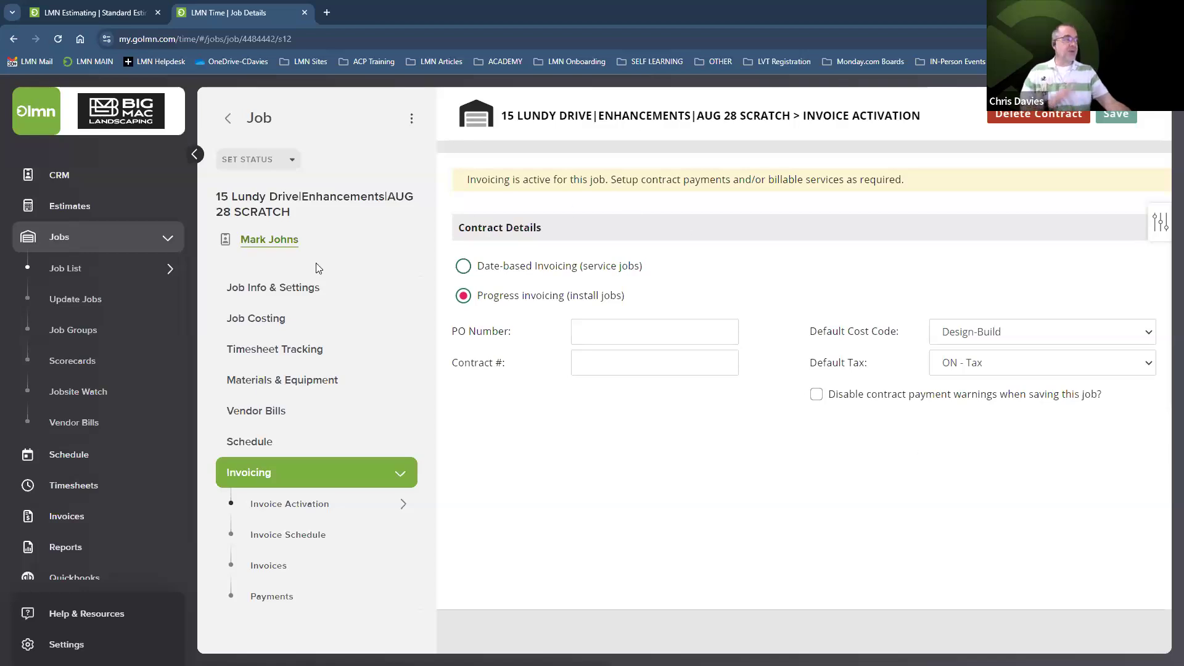
Review the job's punch-in tasks, including estimated hours, and its materials and equipment list
click(302, 349)
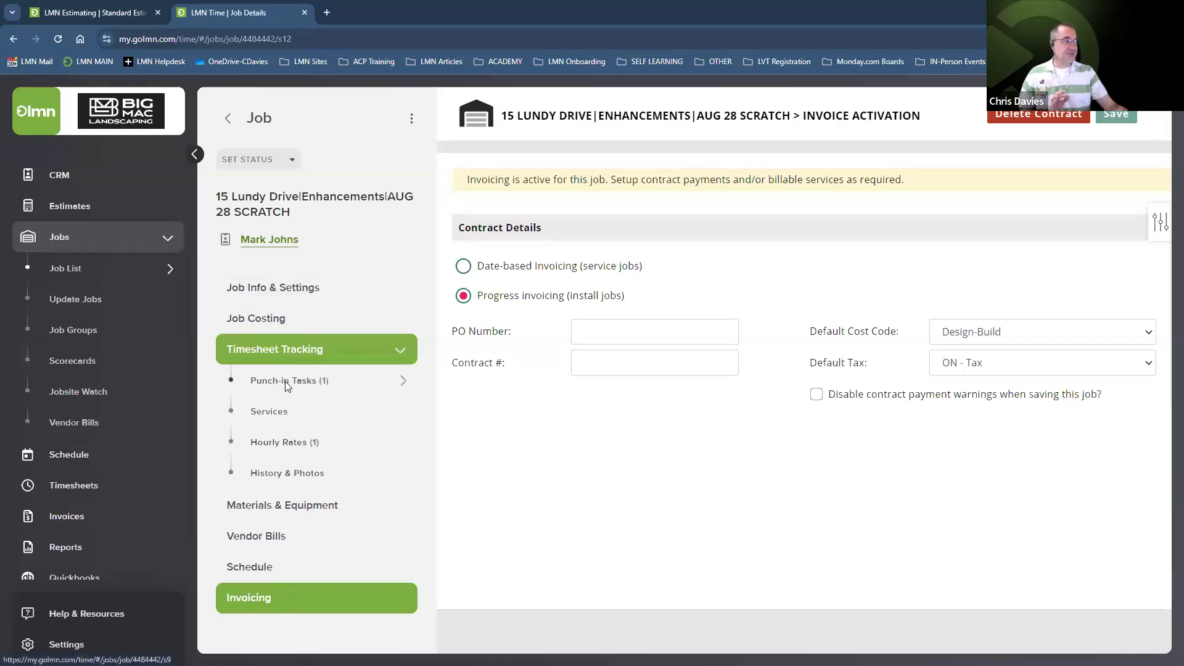
click(286, 381)
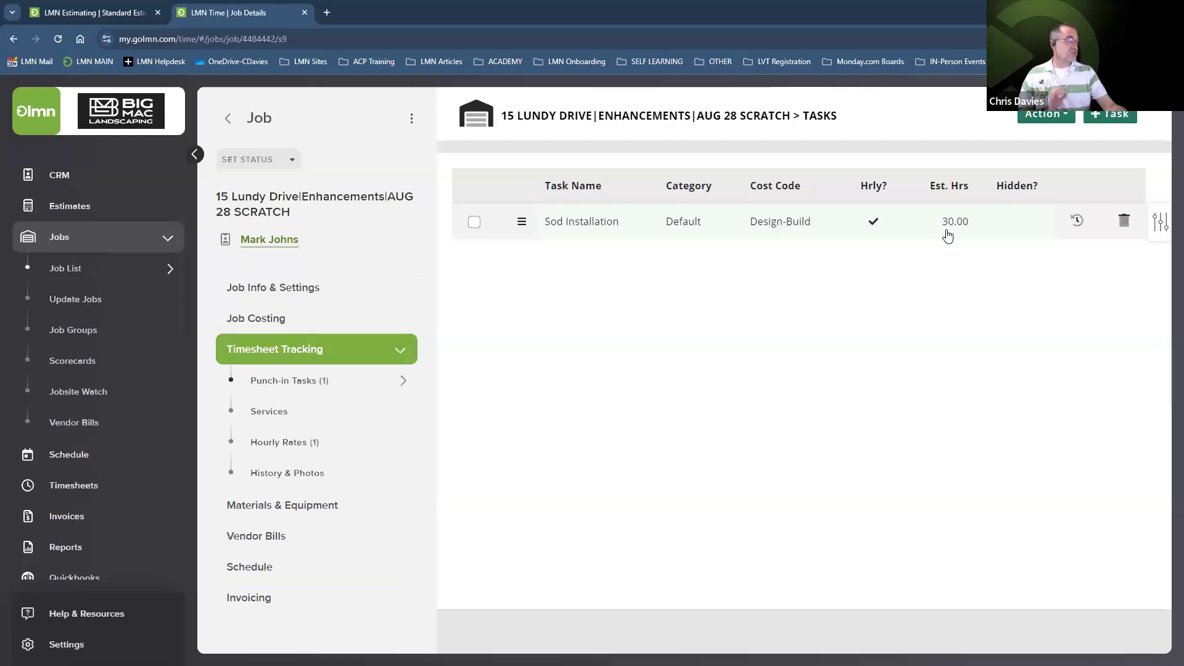
click(279, 507)
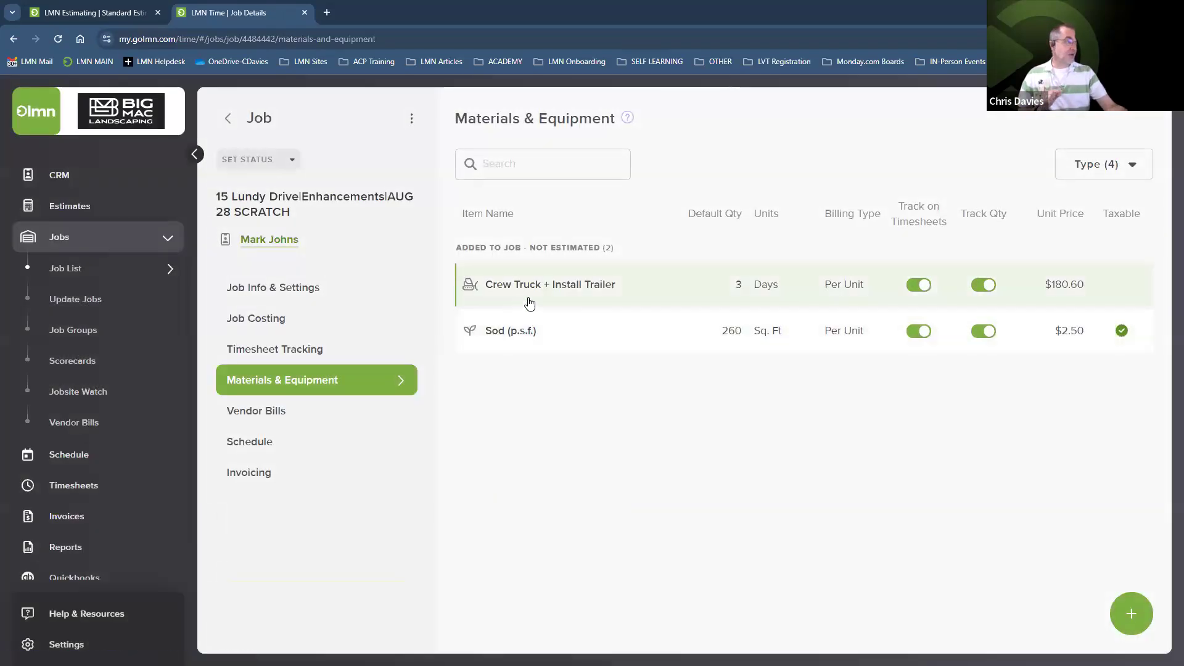
Set the unit price of Sod (p.s.f.) to 8.00, save it and close the material's details
click(1065, 341)
click(867, 386)
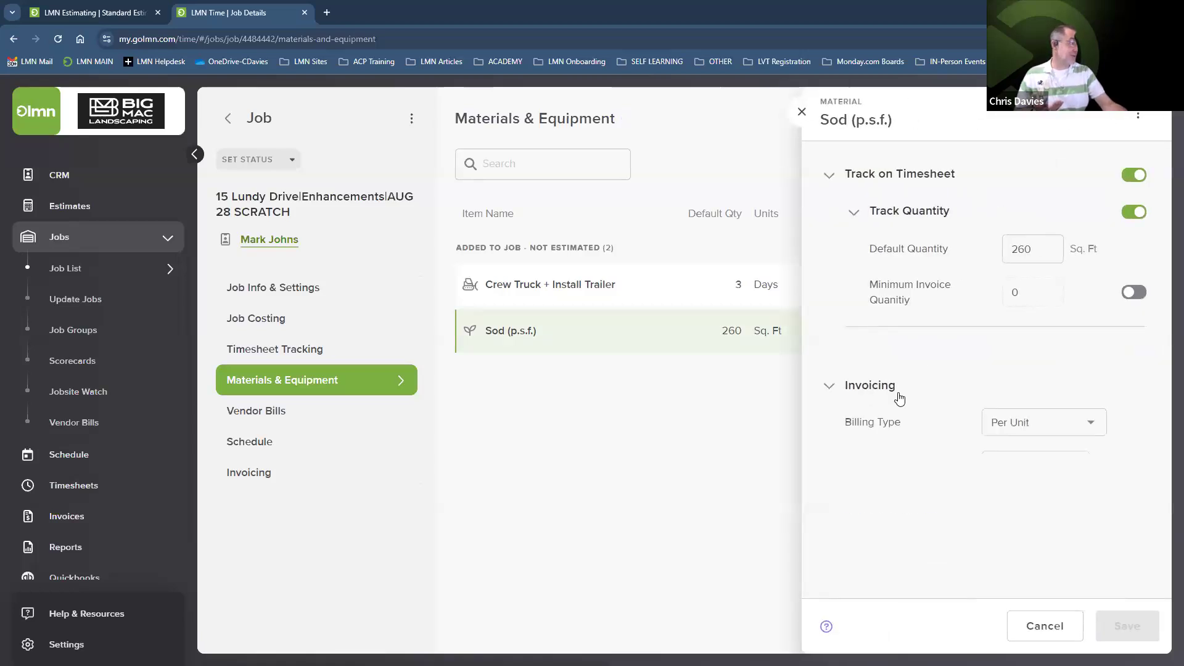
drag(1031, 508, 983, 509)
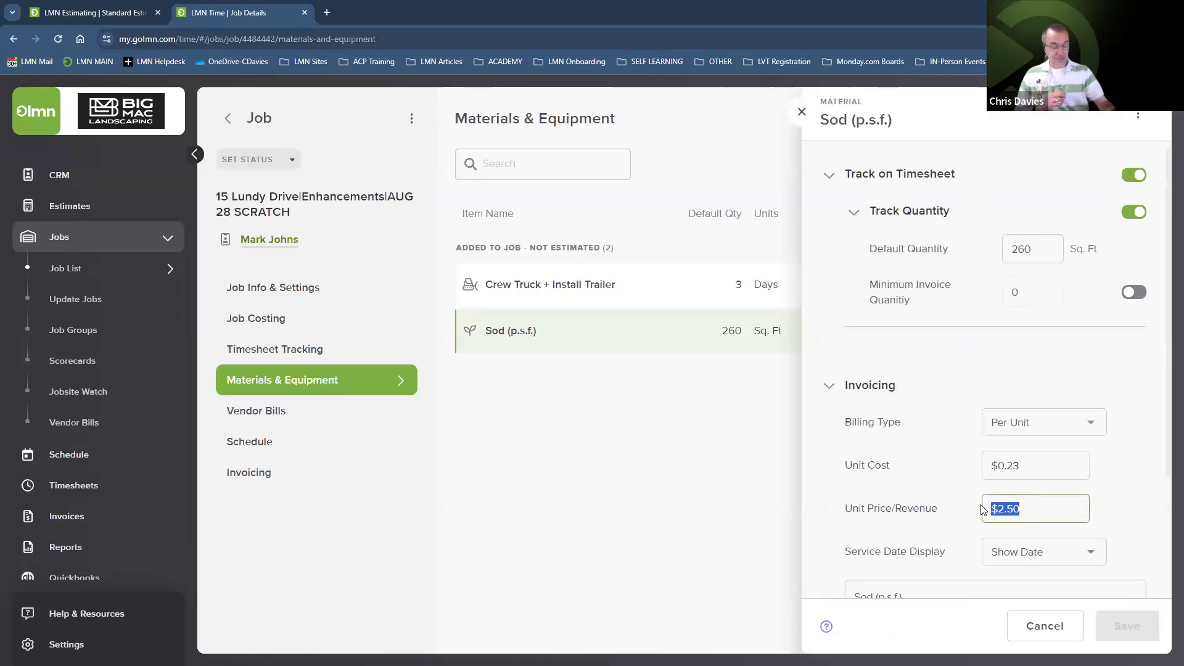
text(8.00)
click(1108, 620)
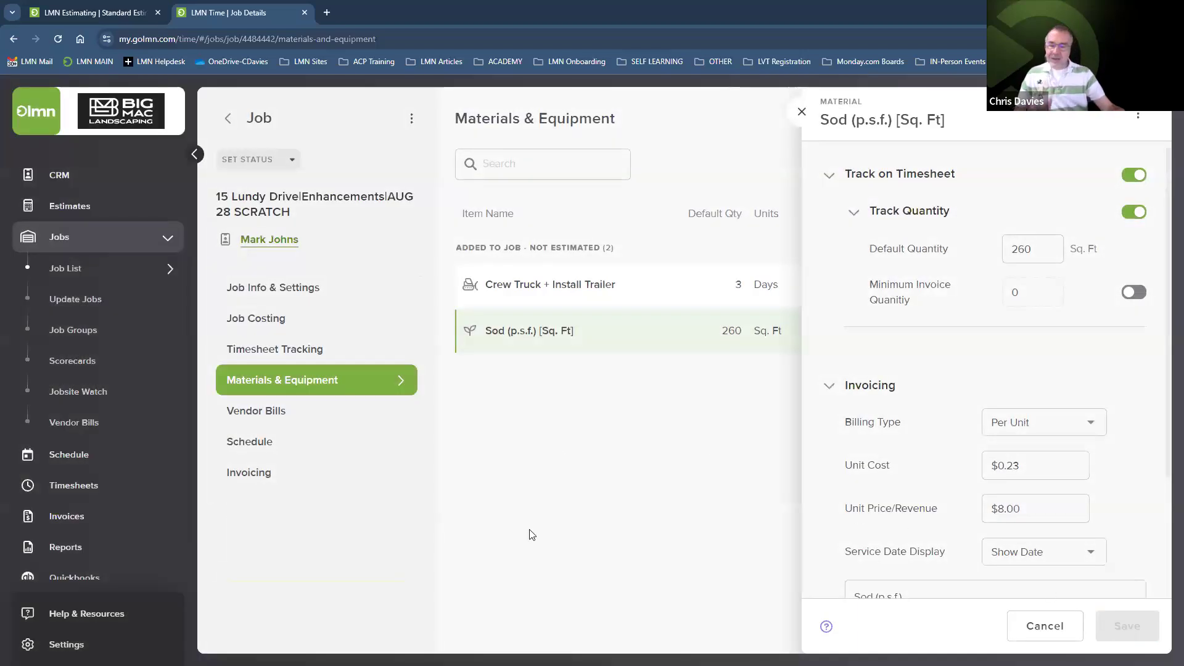
click(567, 484)
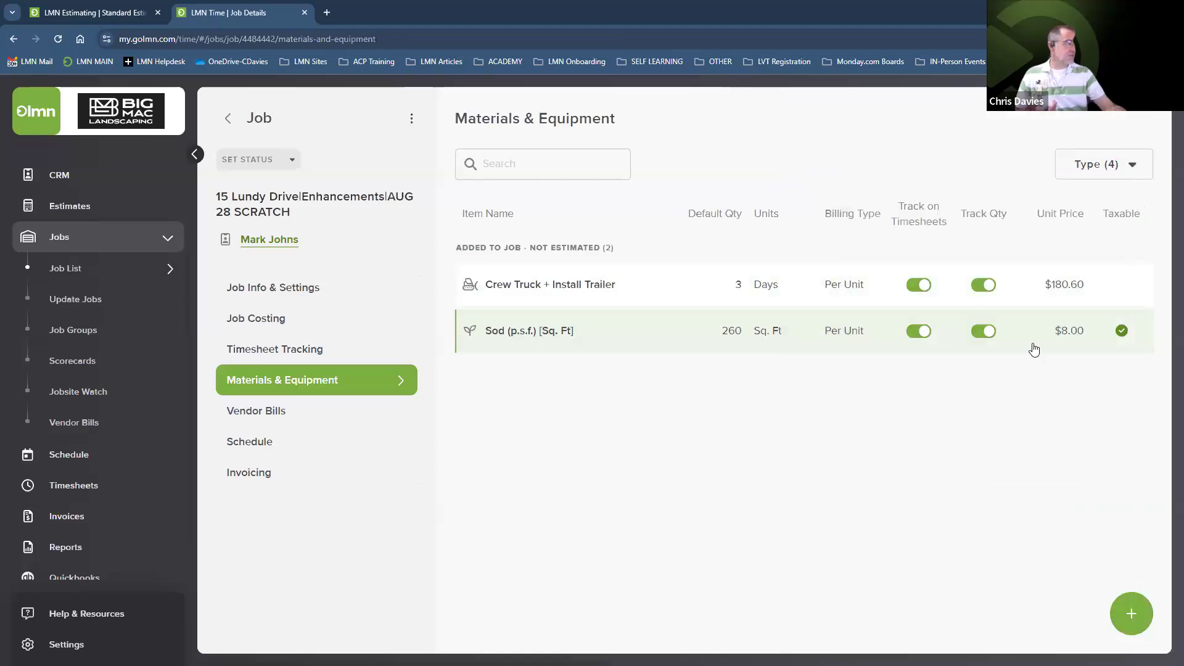